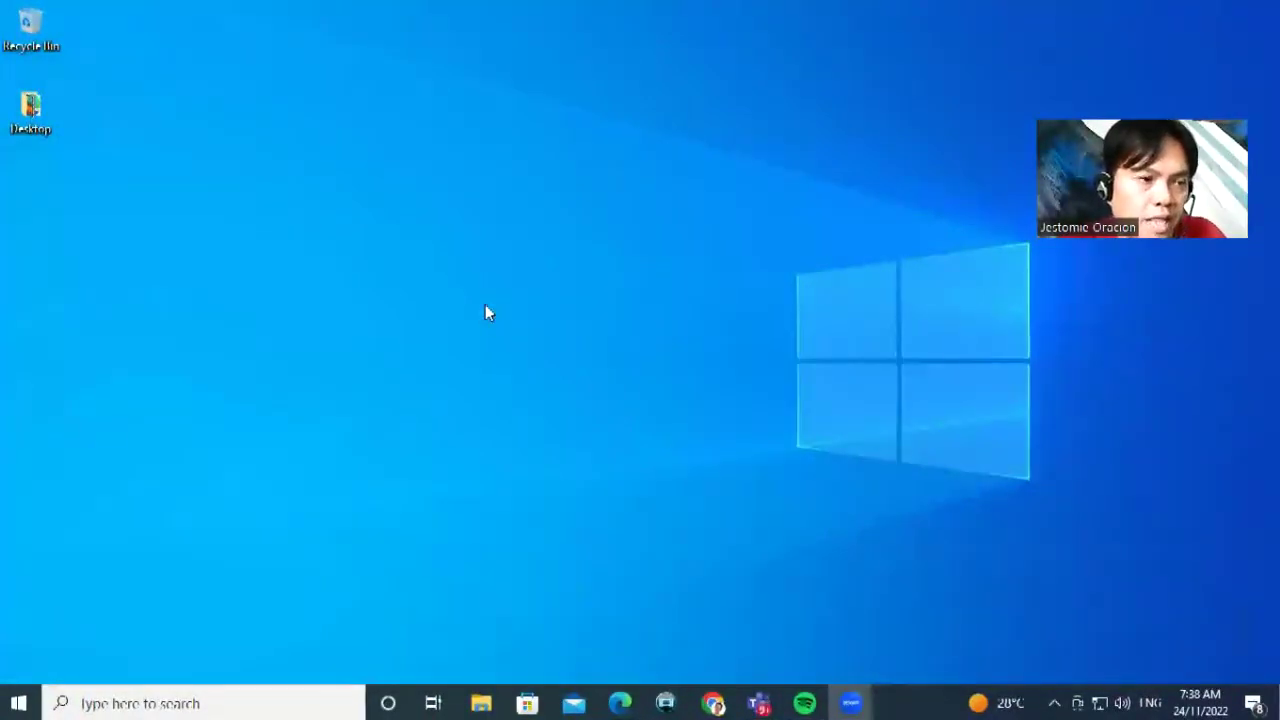
Create a new desktop folder named with the author's name and the date November 24 2022
right_click(428, 197)
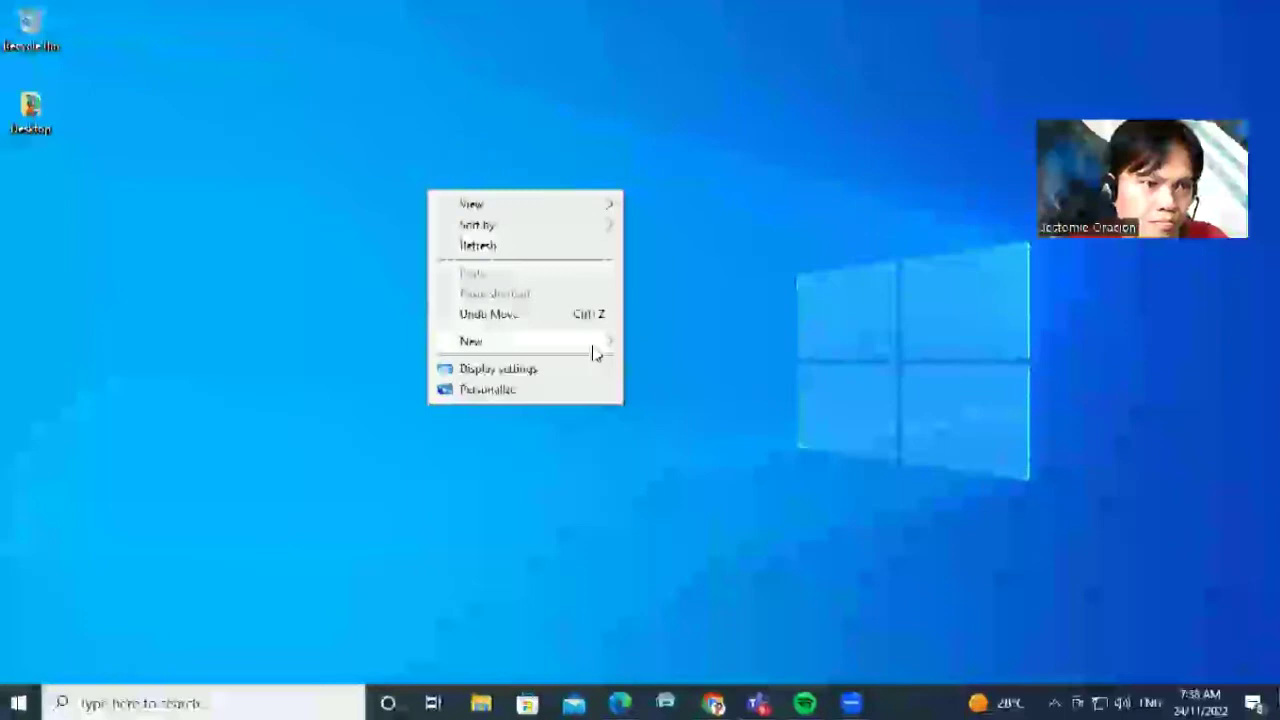
mouse_move(594, 344)
left_click(675, 344)
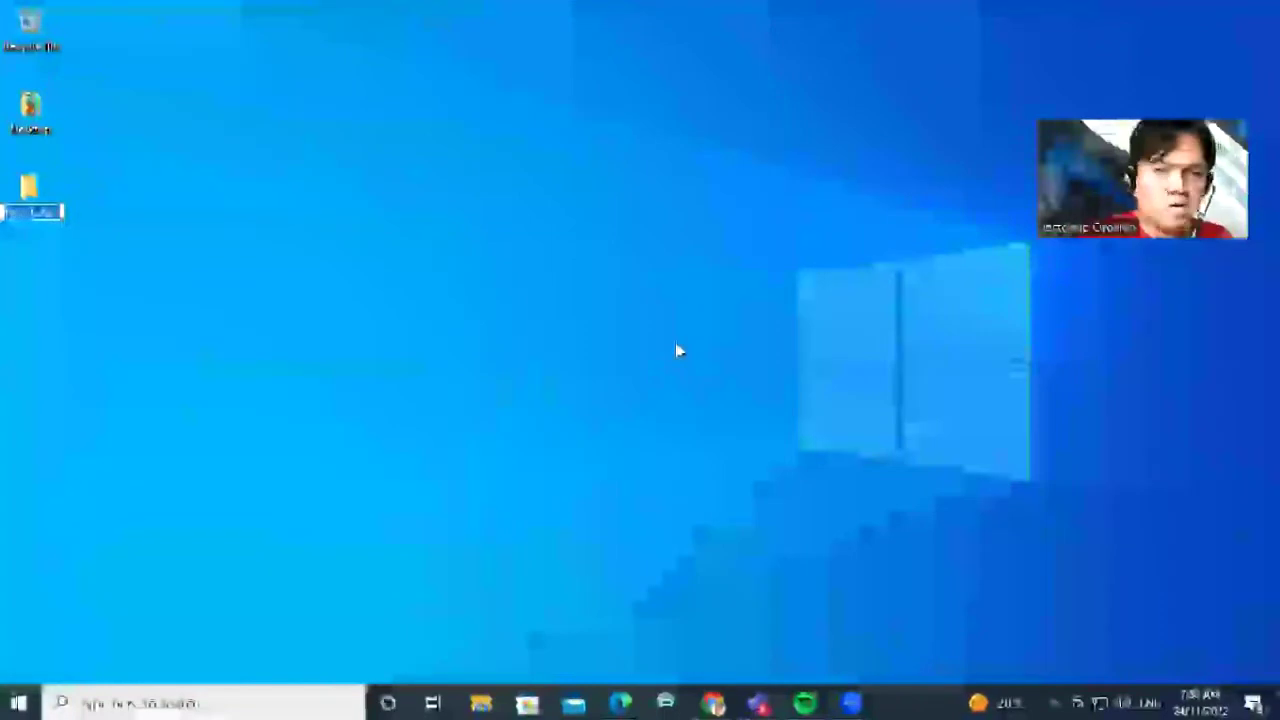
type("101")
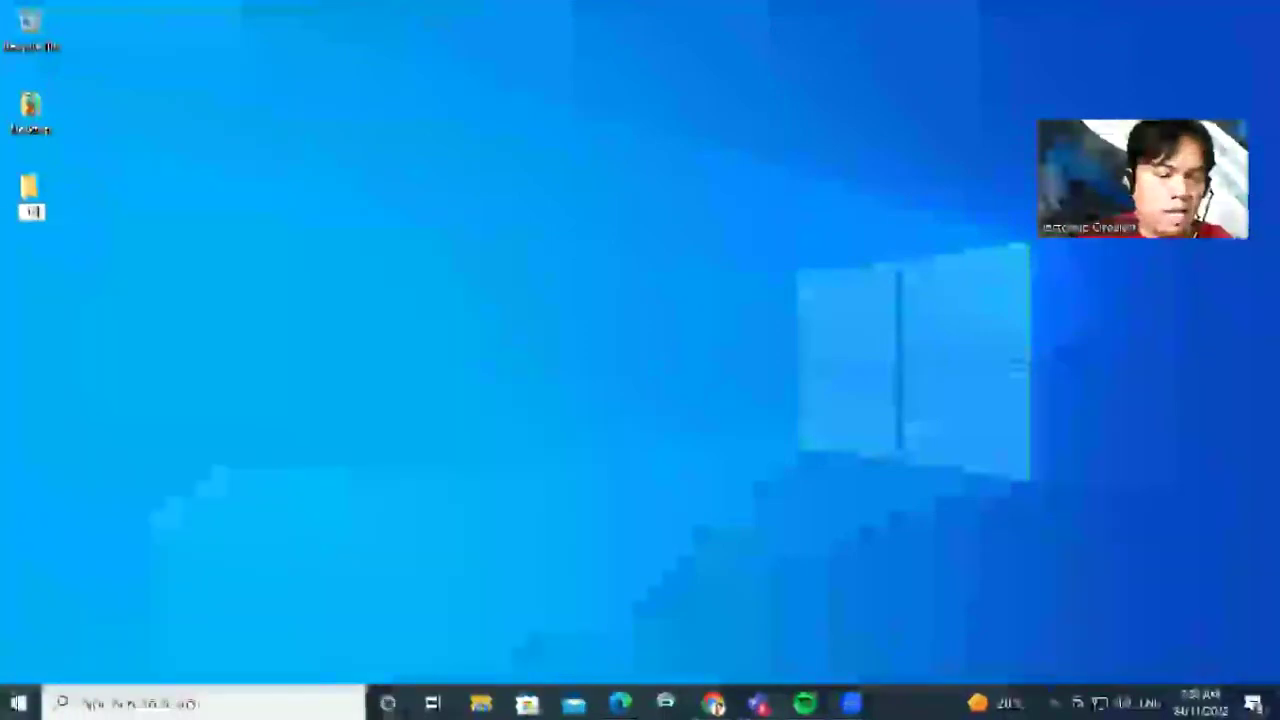
type("tk")
type(" Marquez")
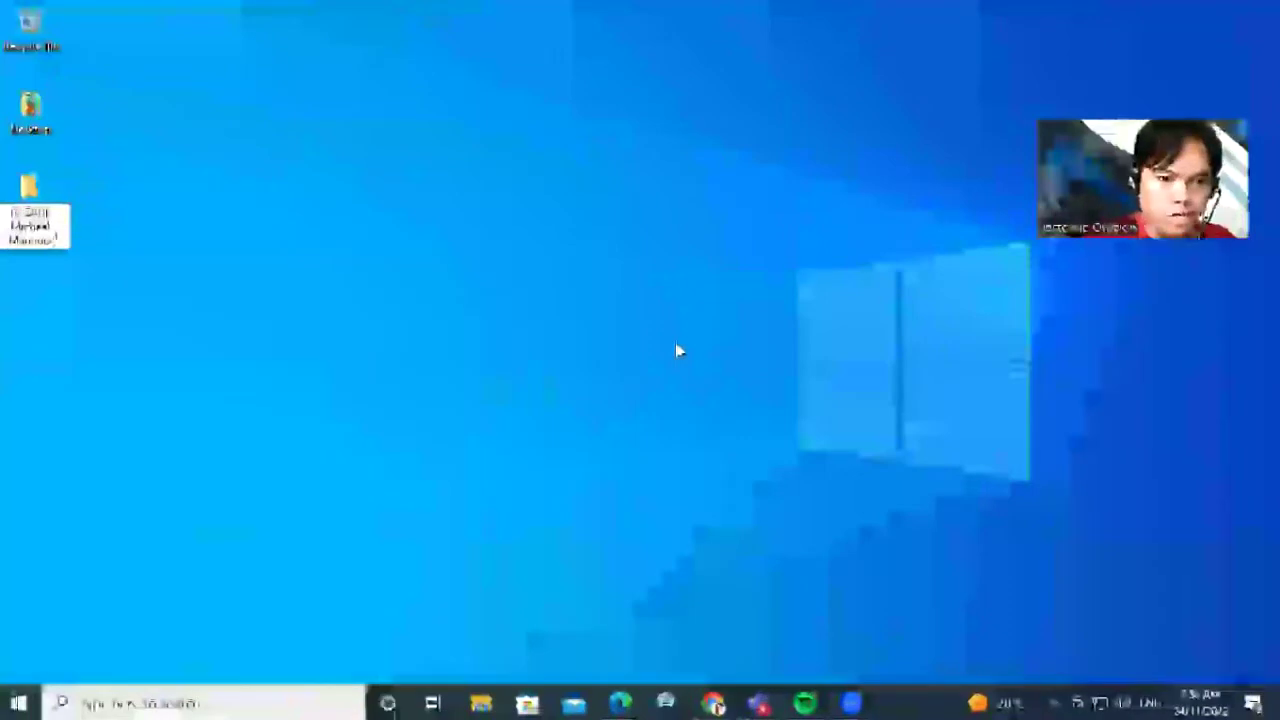
type(" Movember 24")
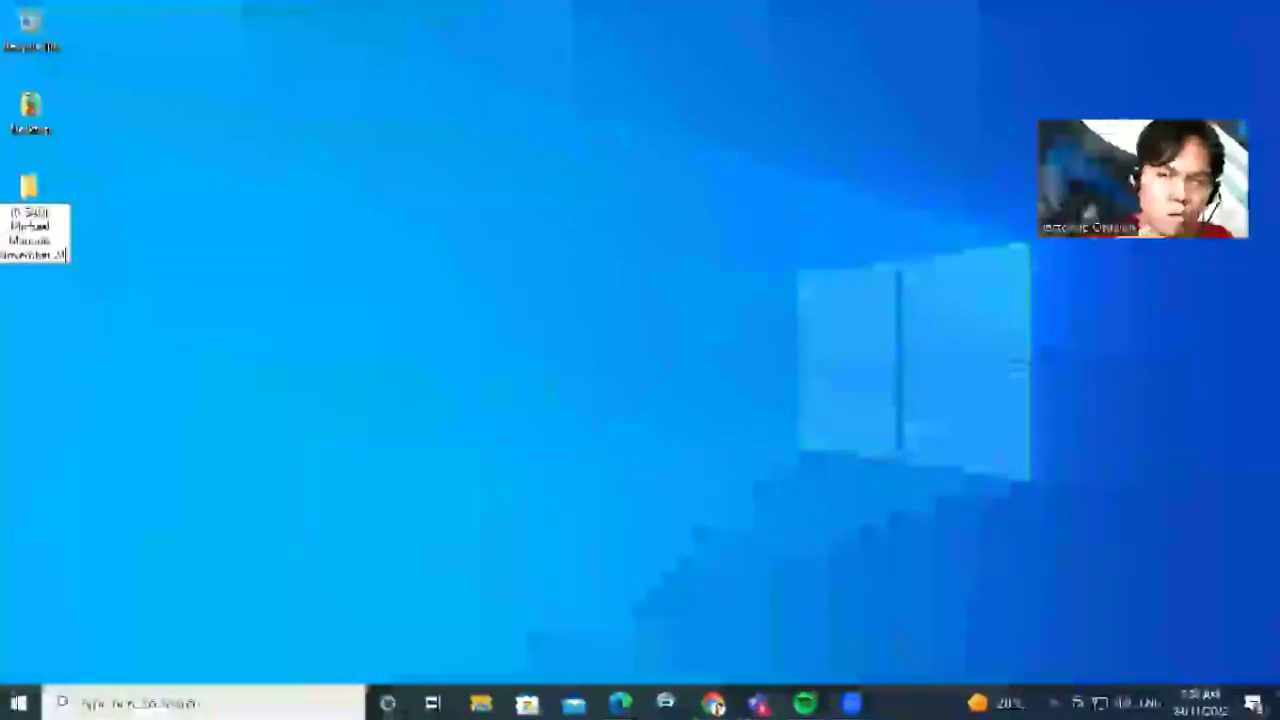
type(" 2022")
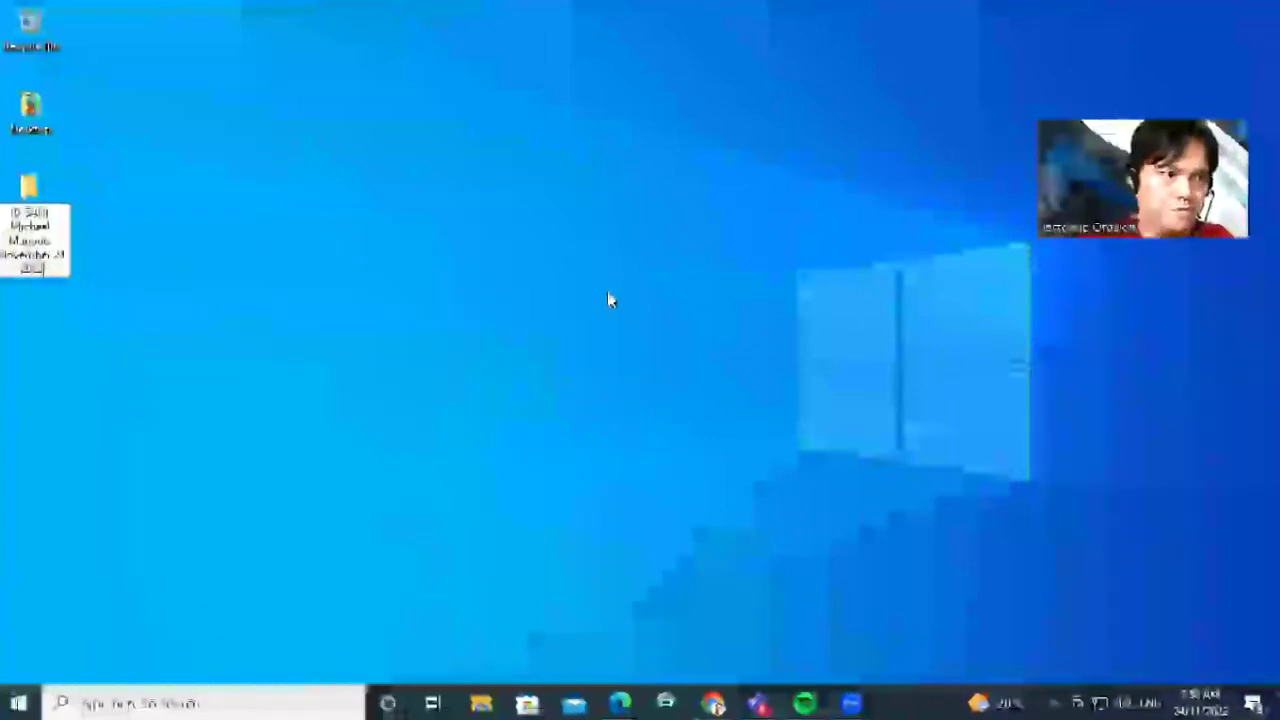
key("Return")
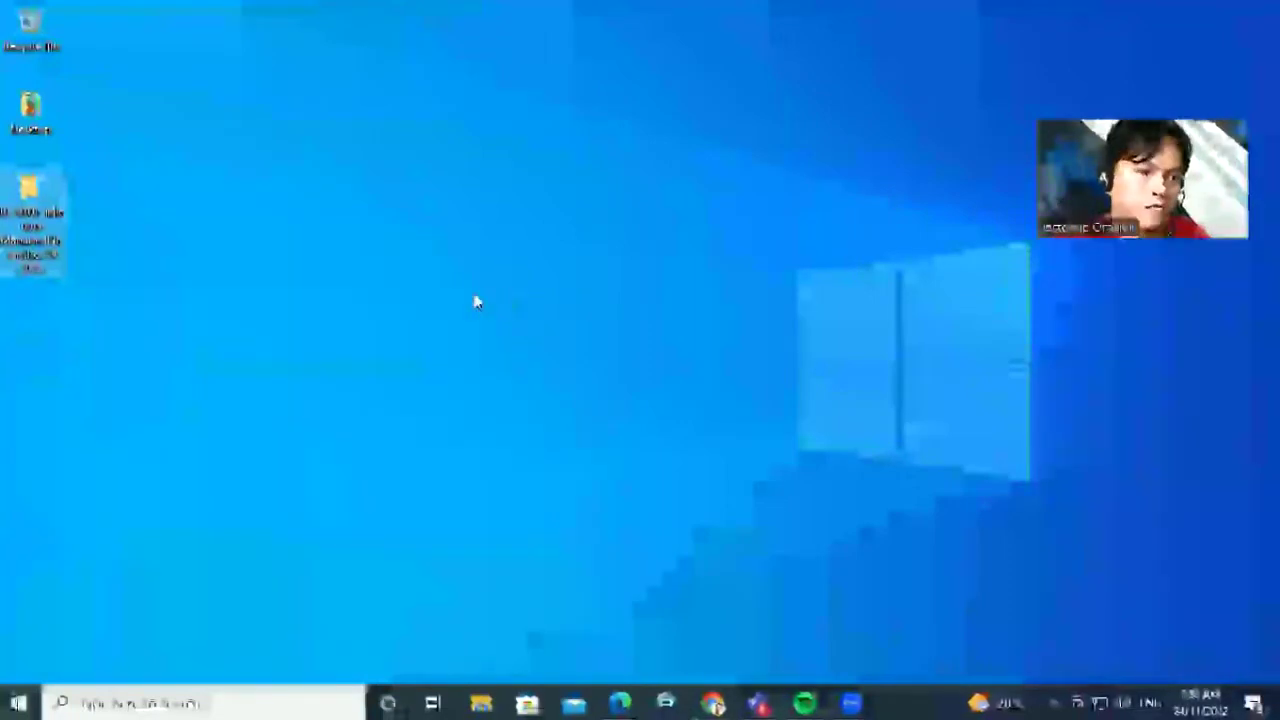
Launch Microsoft Access from the Start menu
left_click(10, 703)
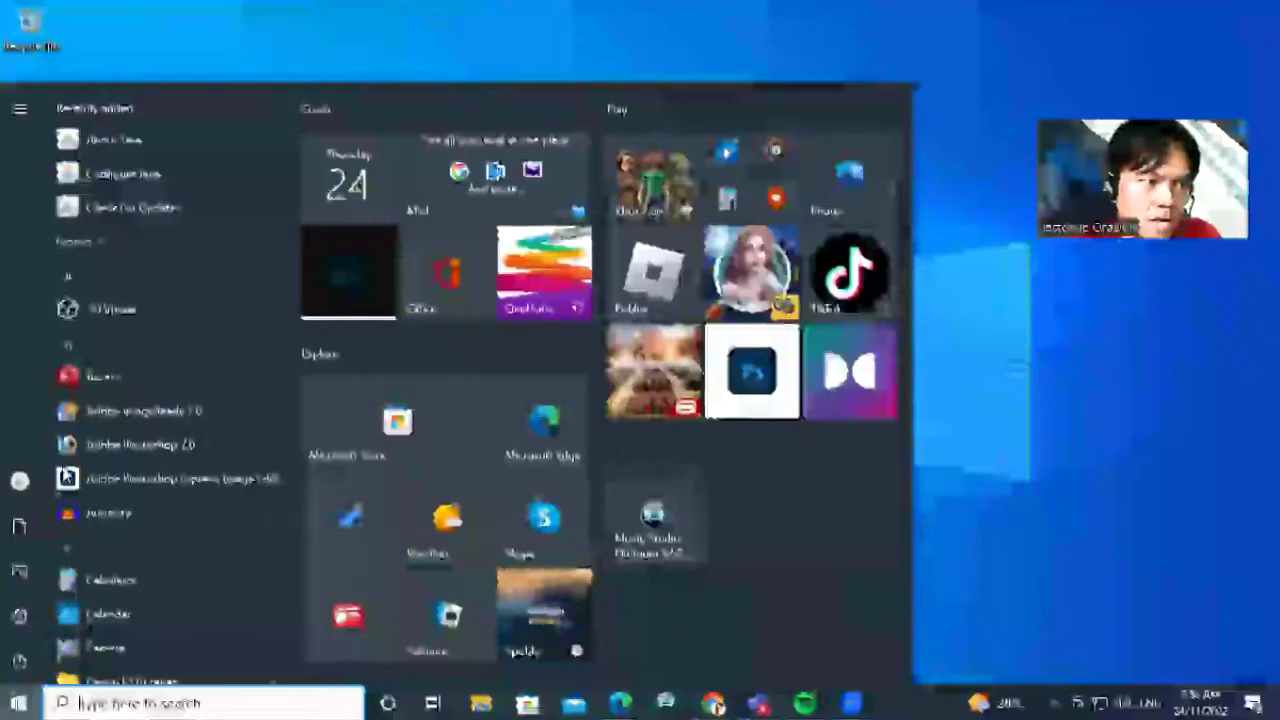
left_click(107, 372)
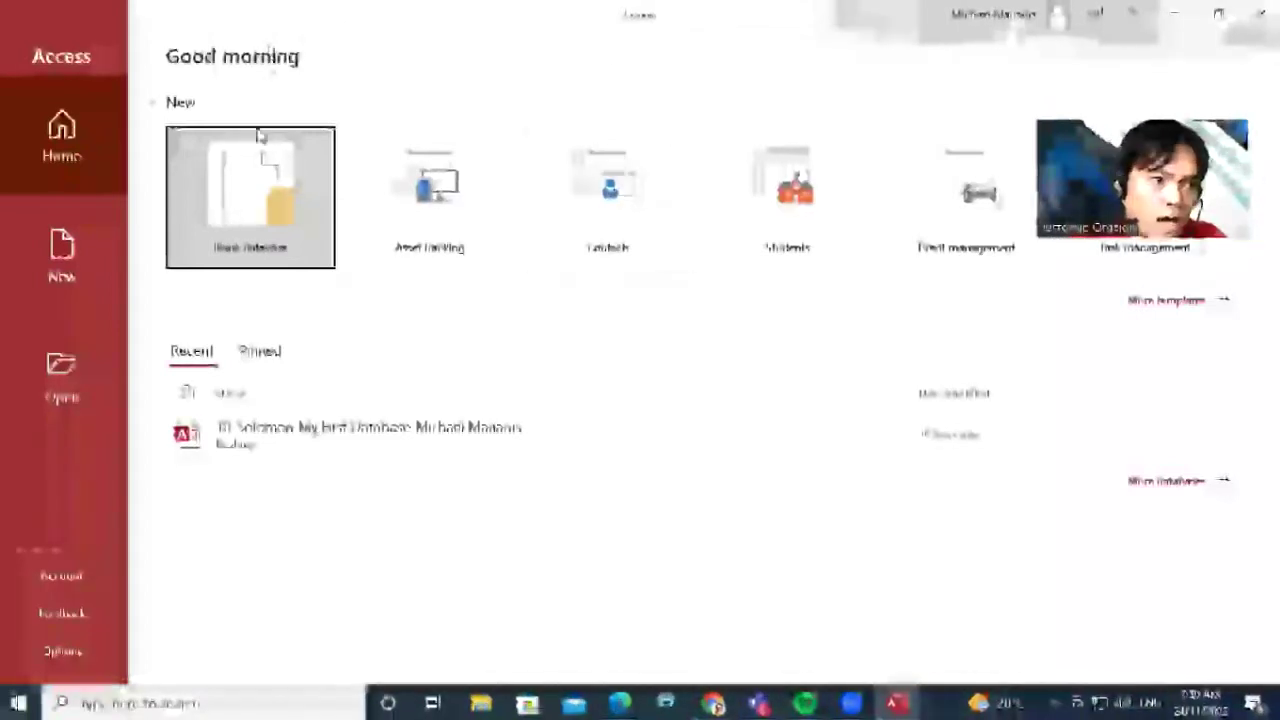
Start a blank database and browse for the location to save its file
left_click(264, 205)
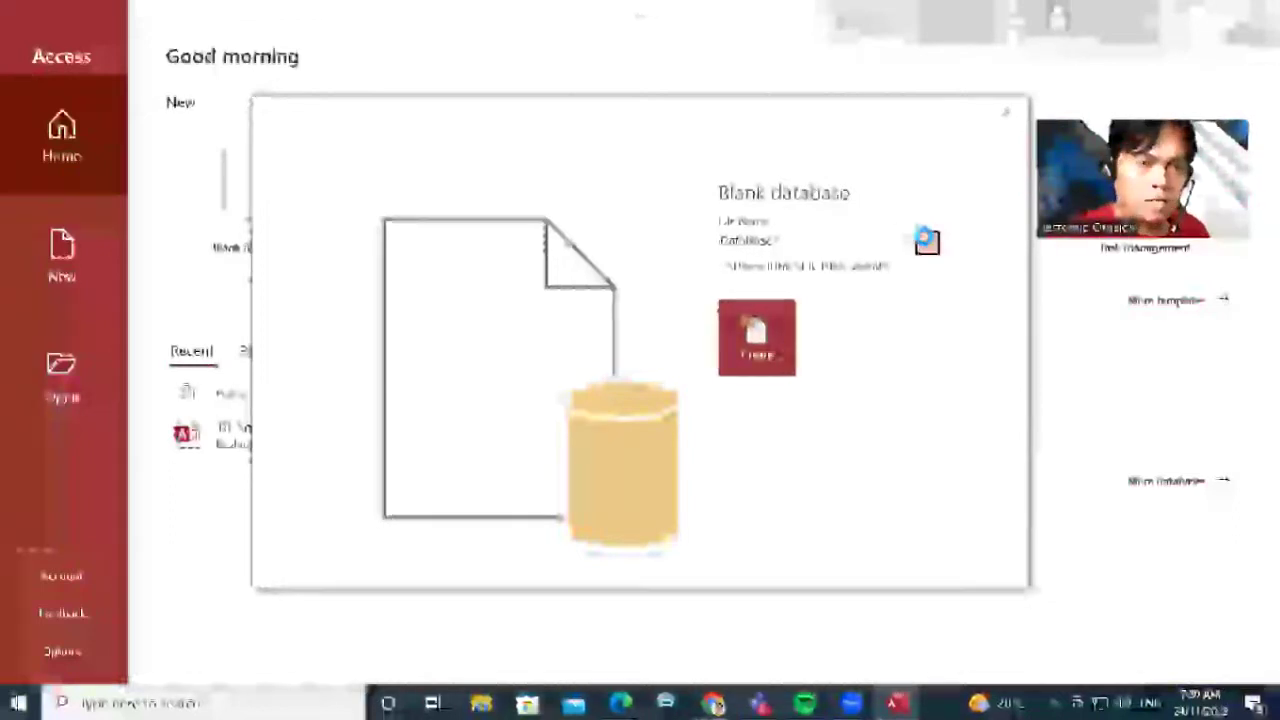
left_click(926, 240)
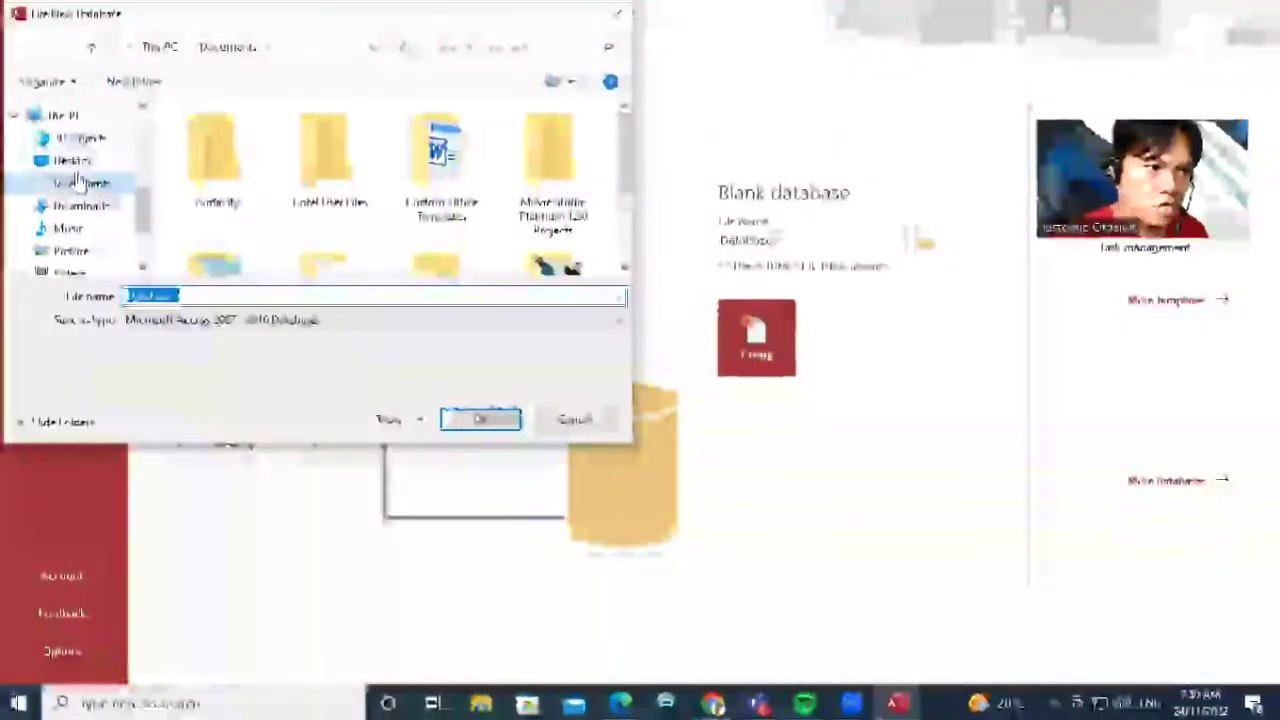
Create the blank database 'Philippine Presidents' inside the new desktop folder
left_click(82, 164)
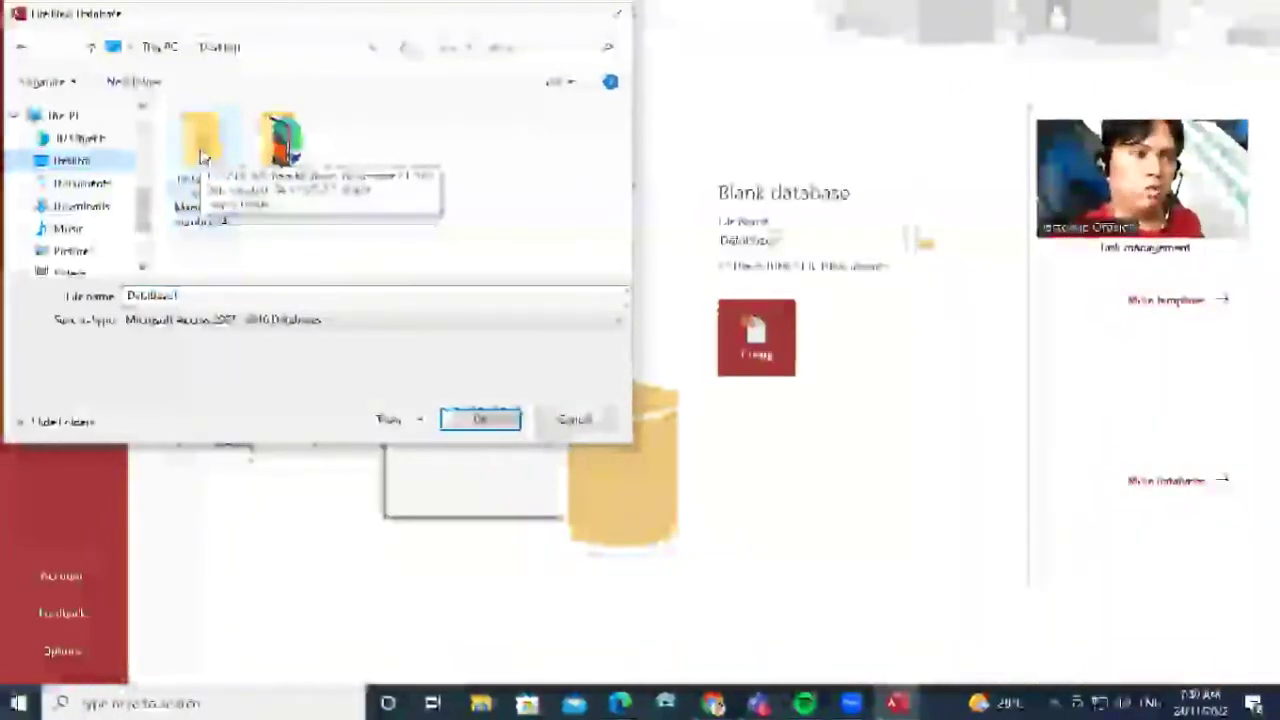
double_click(200, 150)
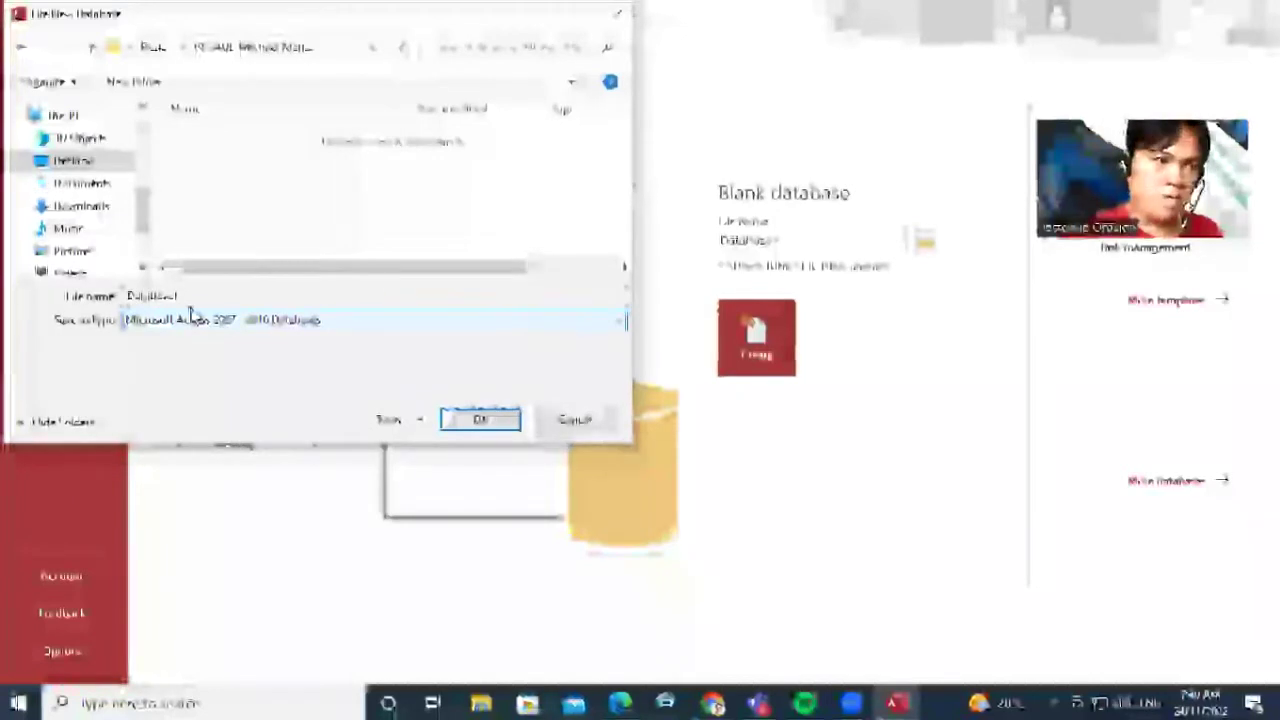
left_click(303, 293)
double_click(303, 295)
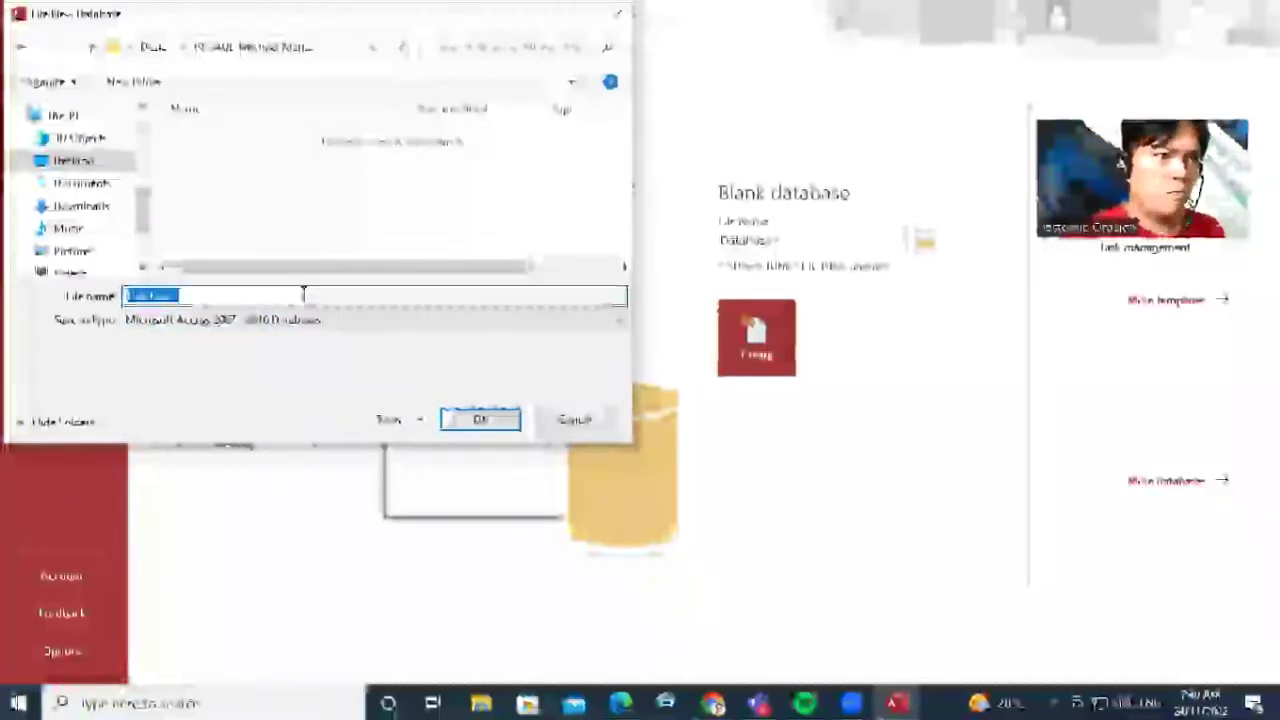
type("Pu")
type("lisppine Preside")
type("nts")
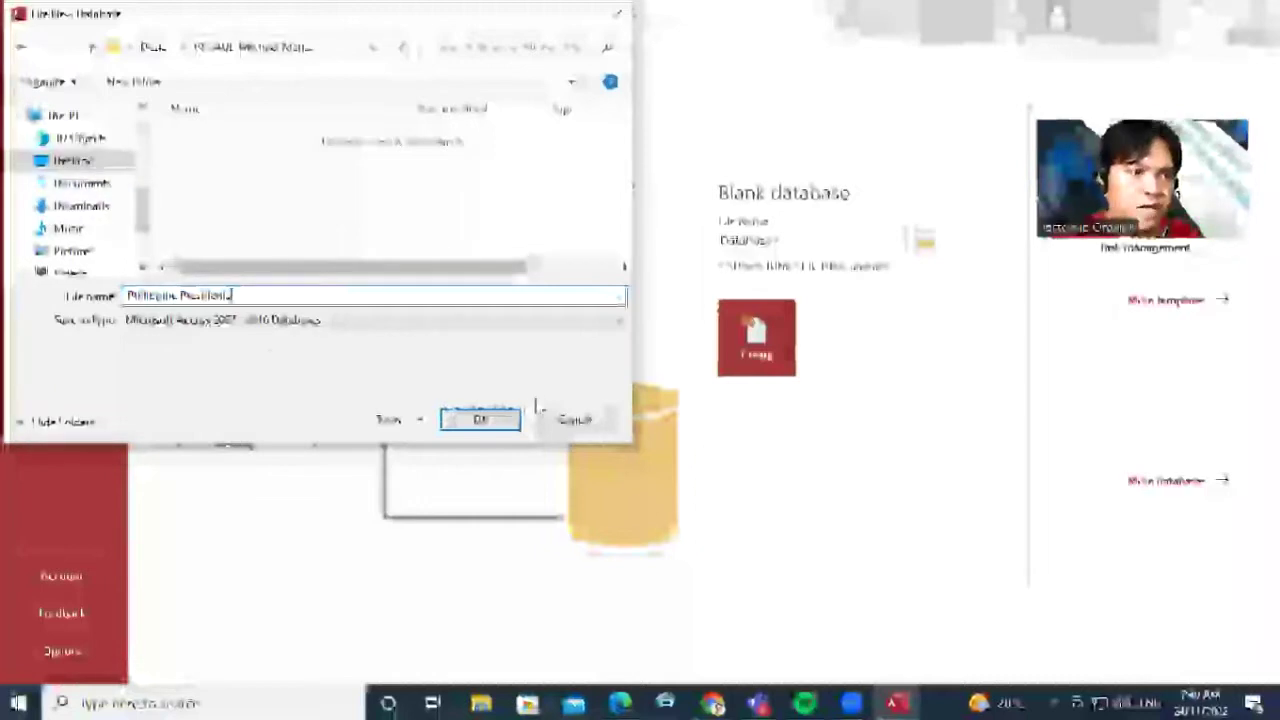
left_click(503, 425)
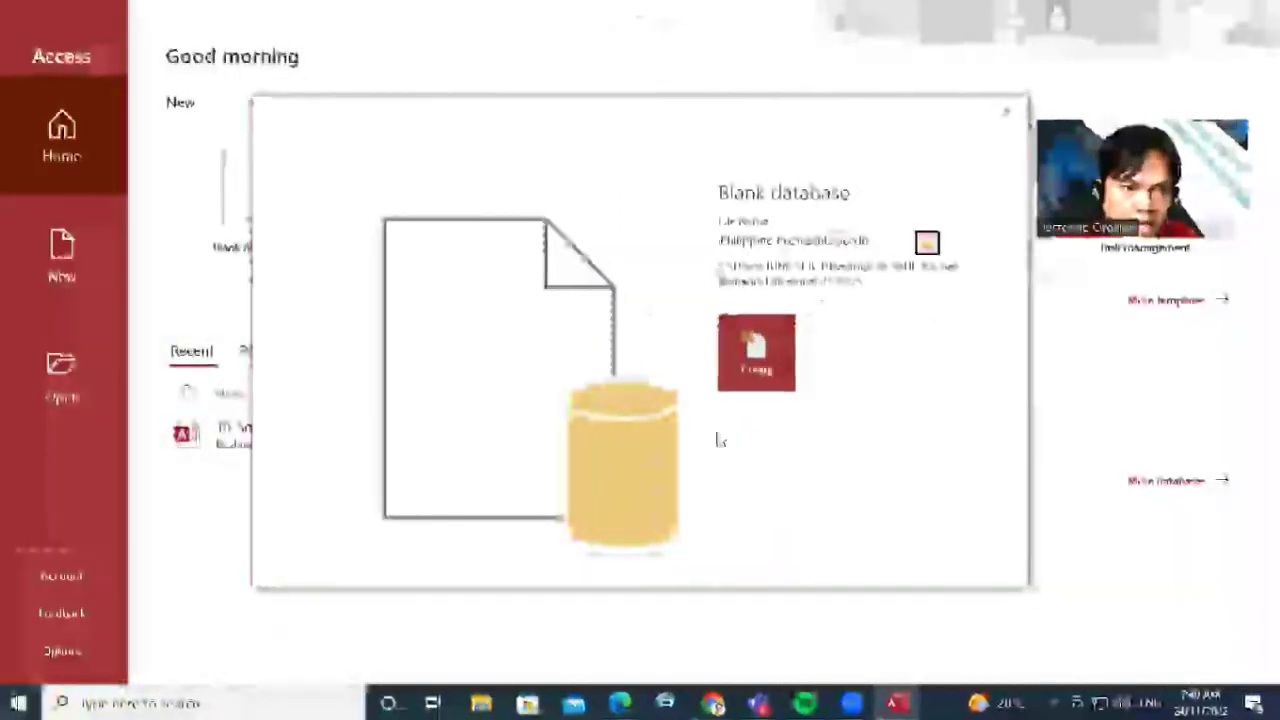
left_click(780, 358)
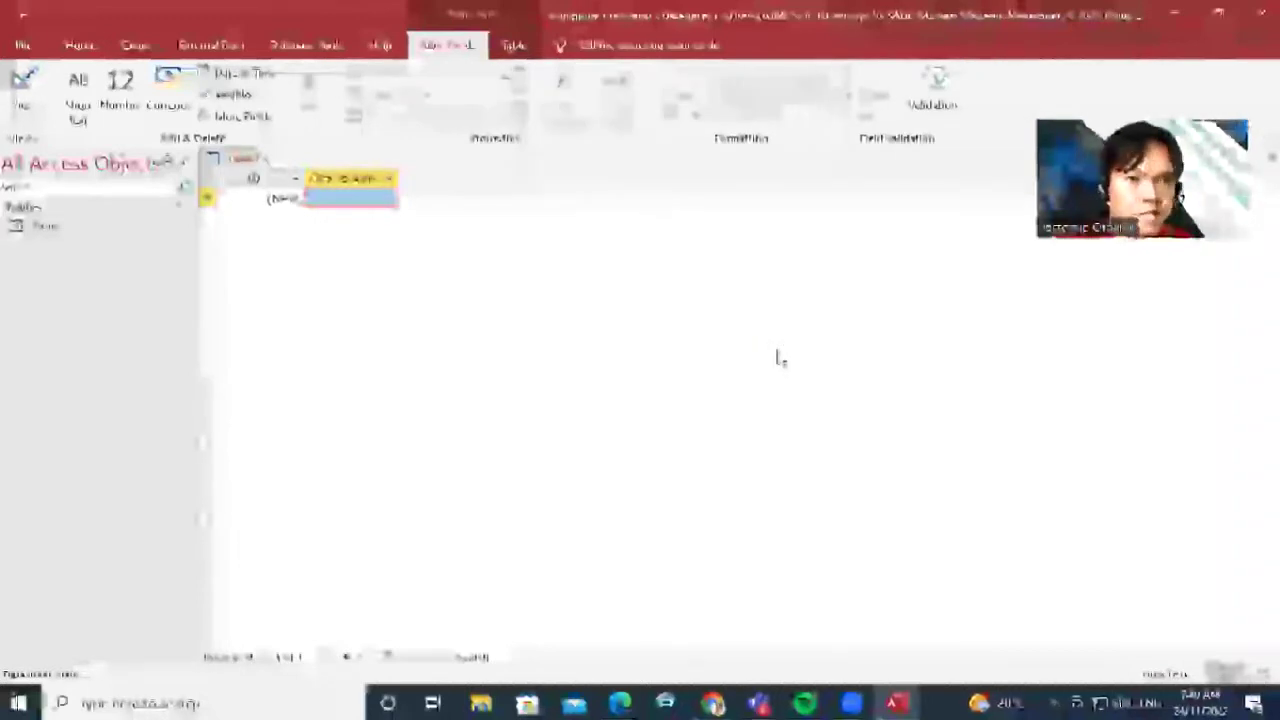
Save the table as Presidents and switch it to Design view
left_click(22, 108)
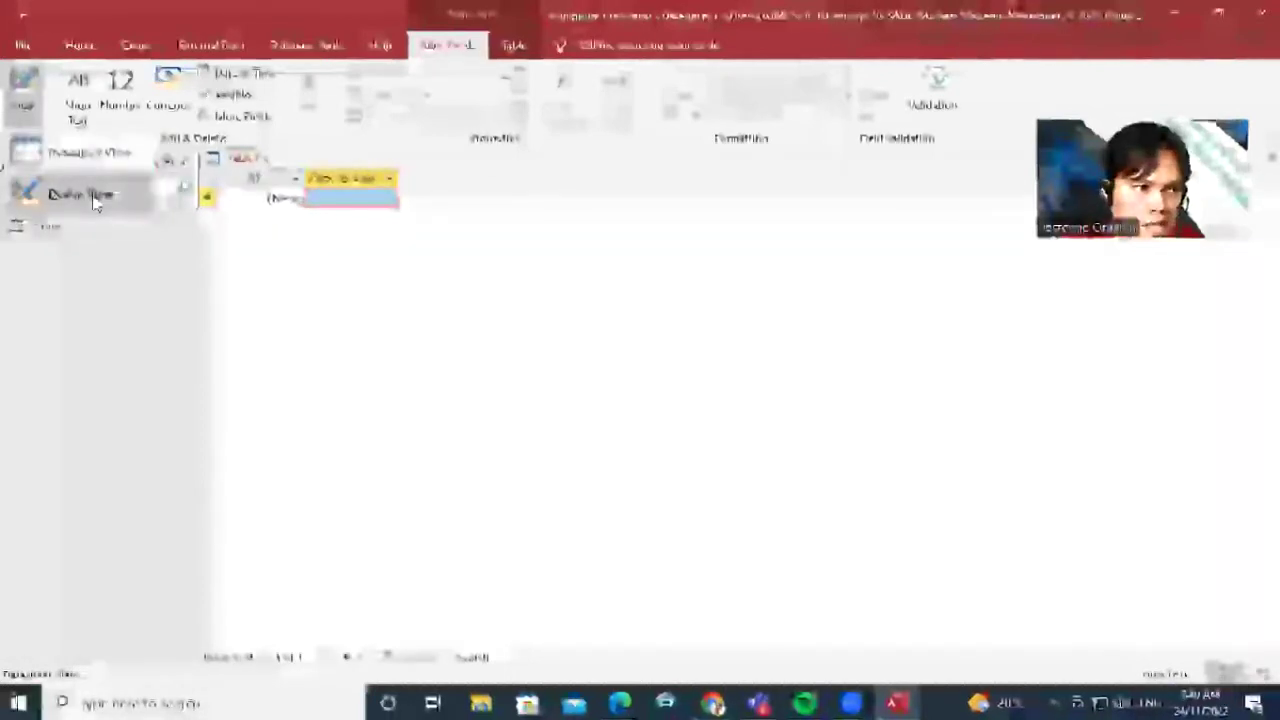
left_click(93, 198)
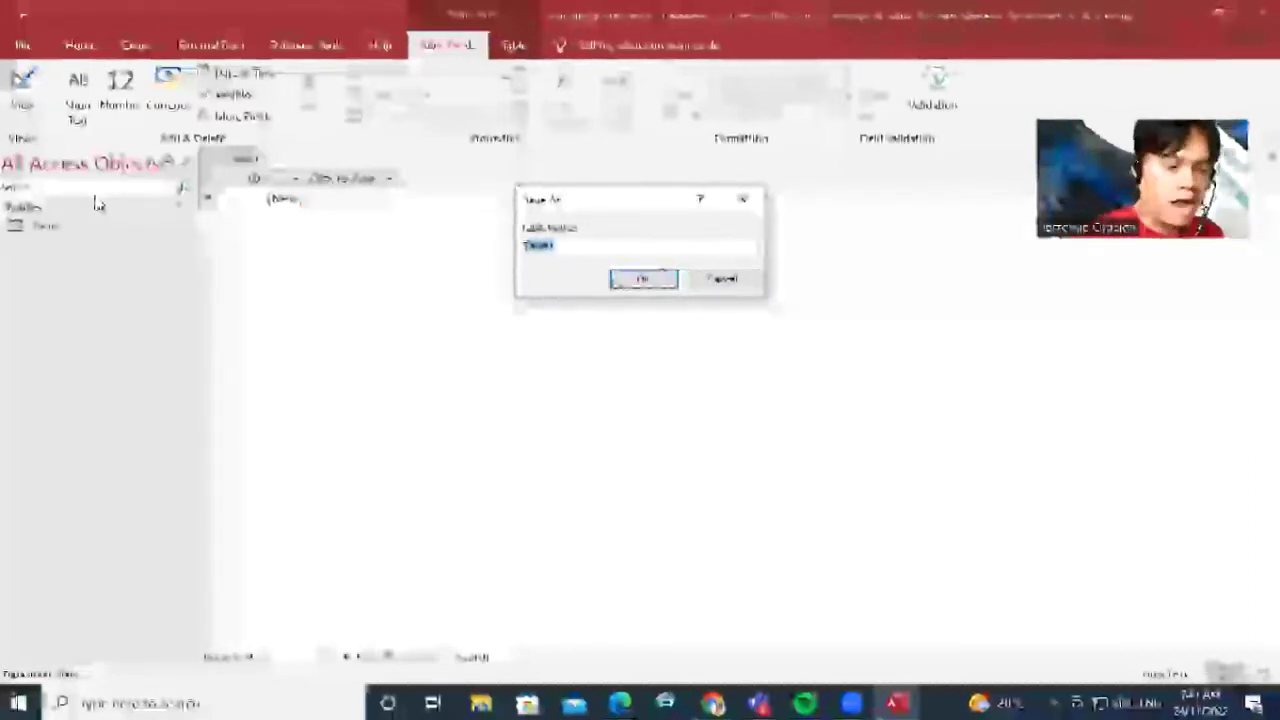
key("BackSpace")
type("Pembeli")
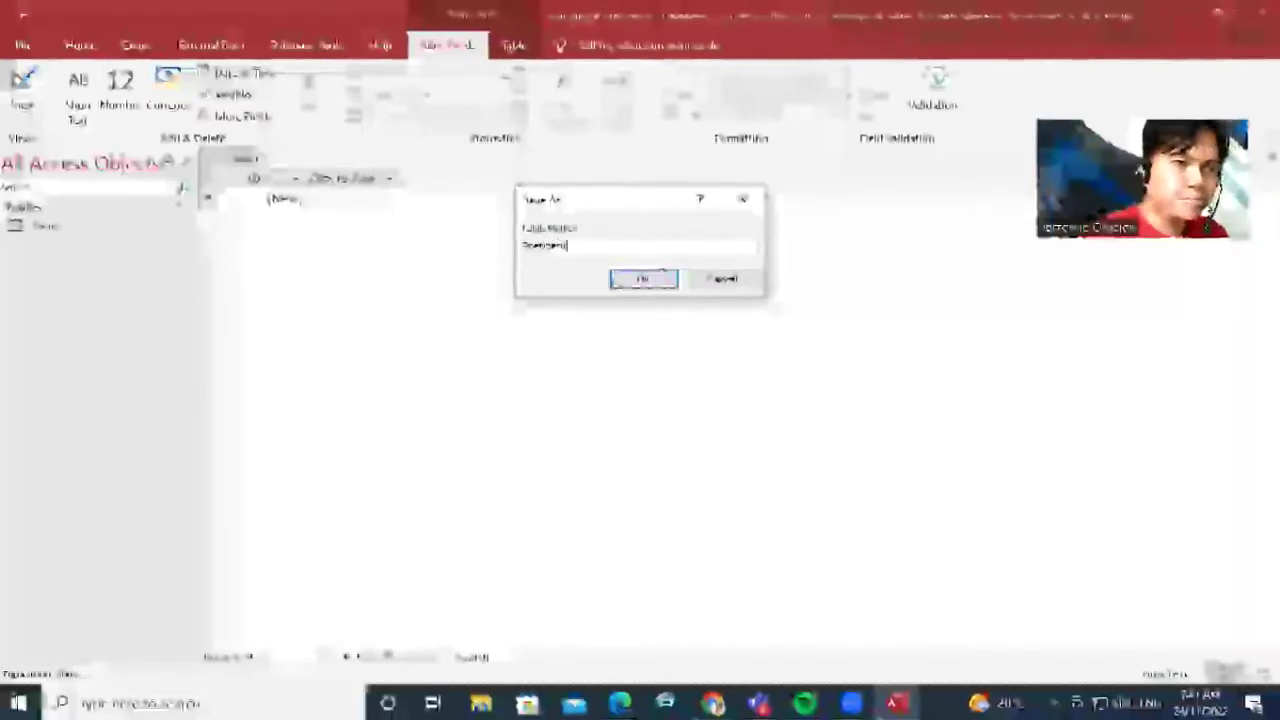
left_click(666, 278)
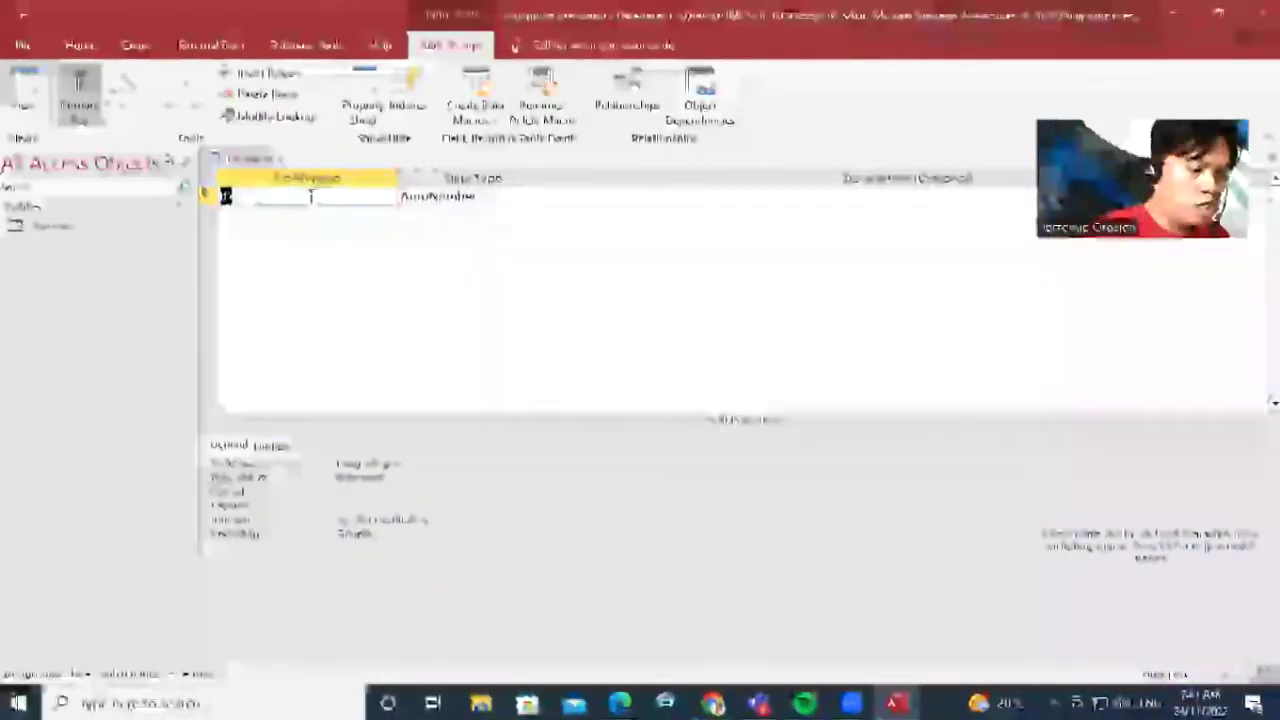
Name the key field ID and add LastName and FirstName as Short Text fields
type("Id")
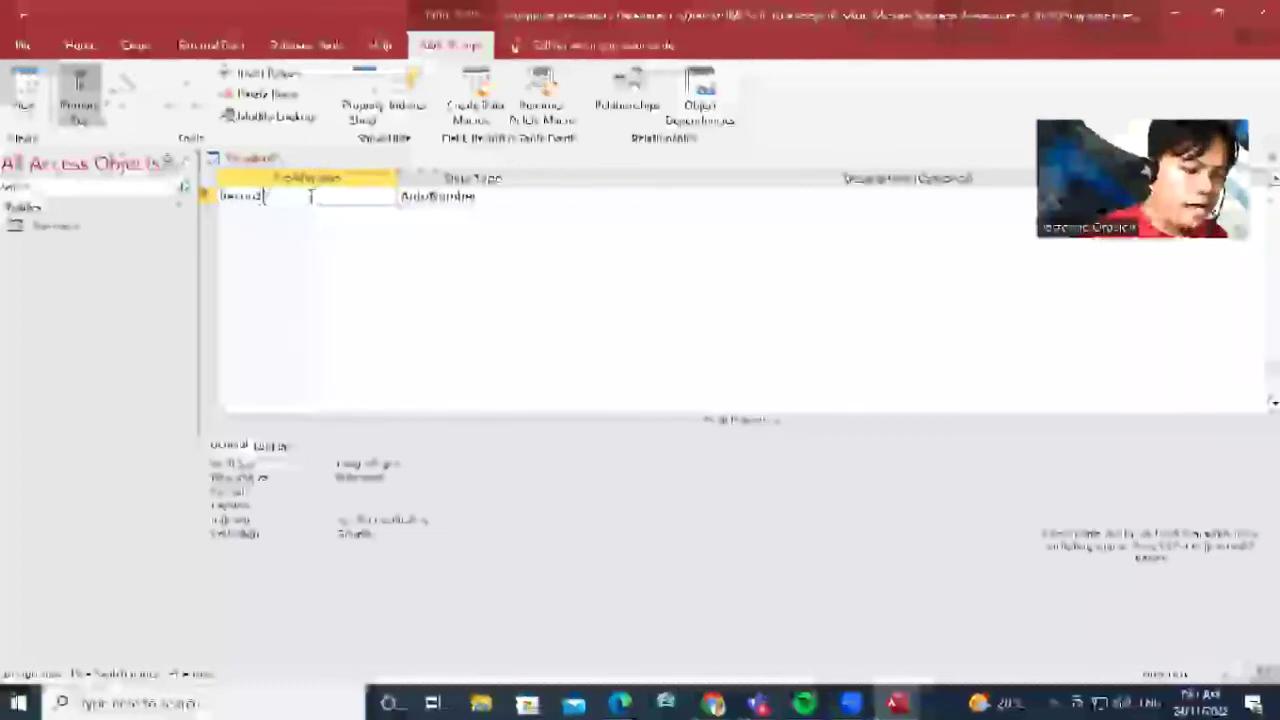
type("ID")
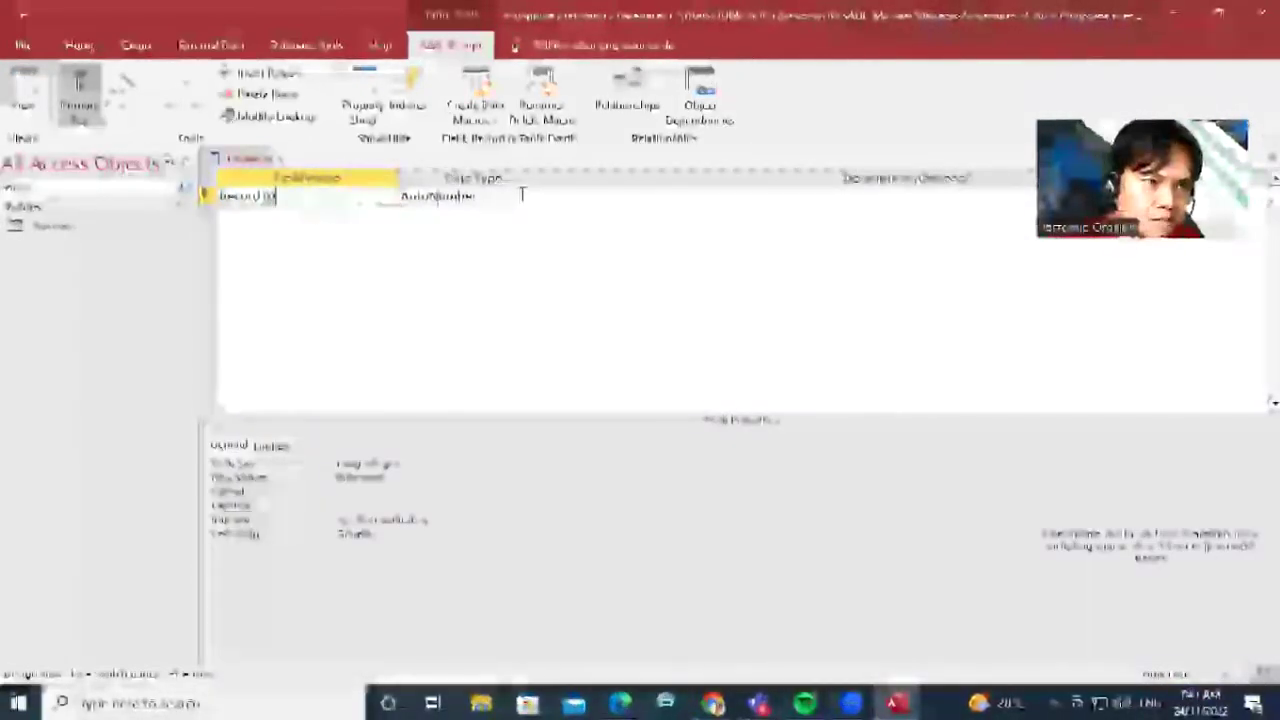
left_click(324, 215)
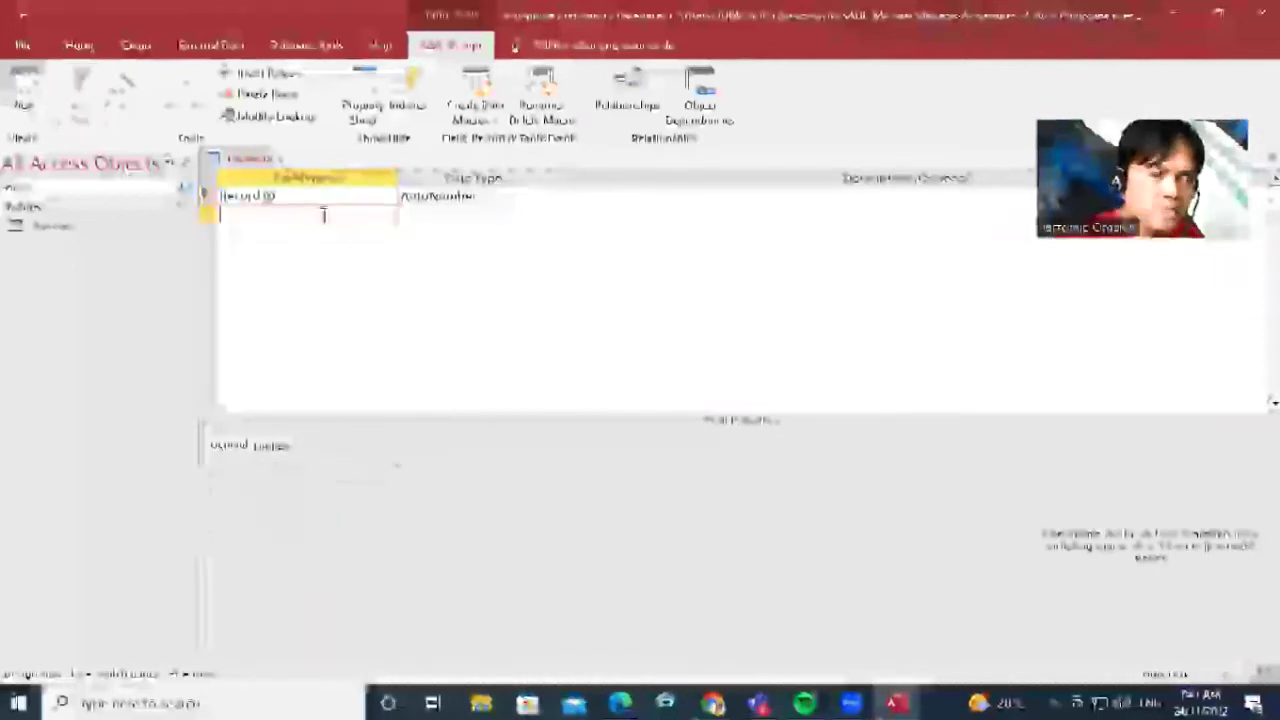
type("LastName")
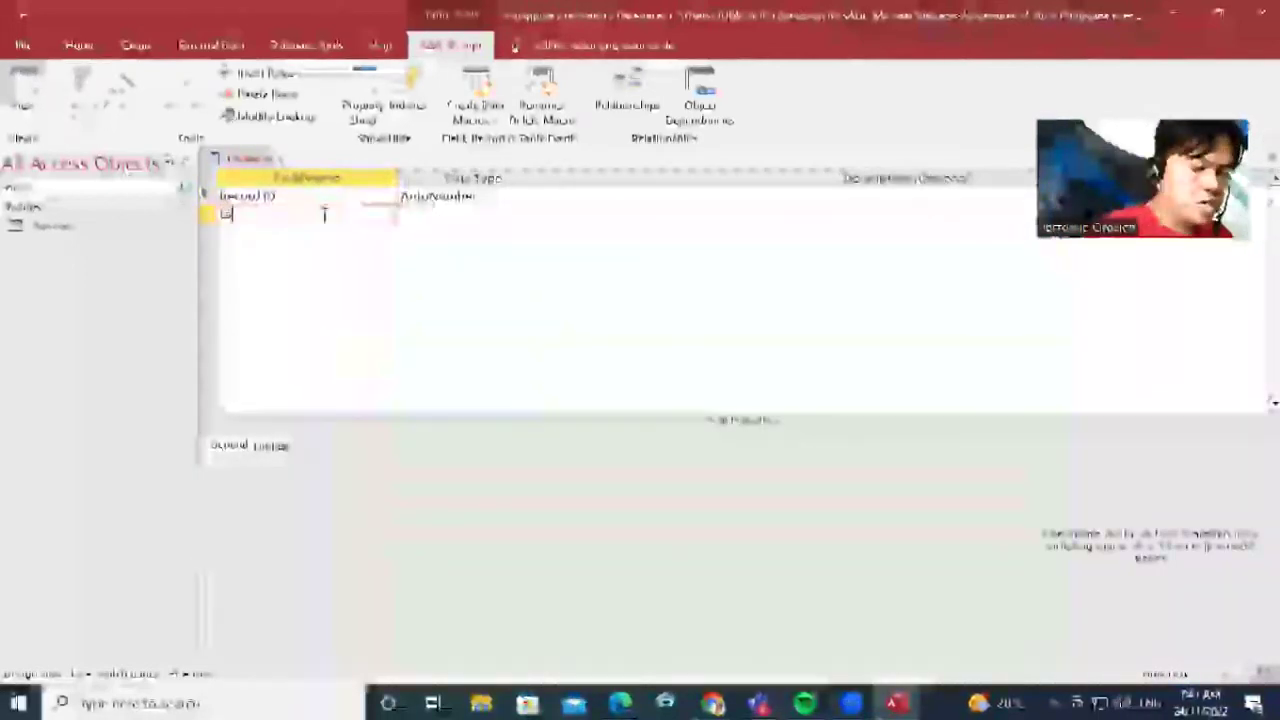
left_click(463, 213)
left_click(541, 218)
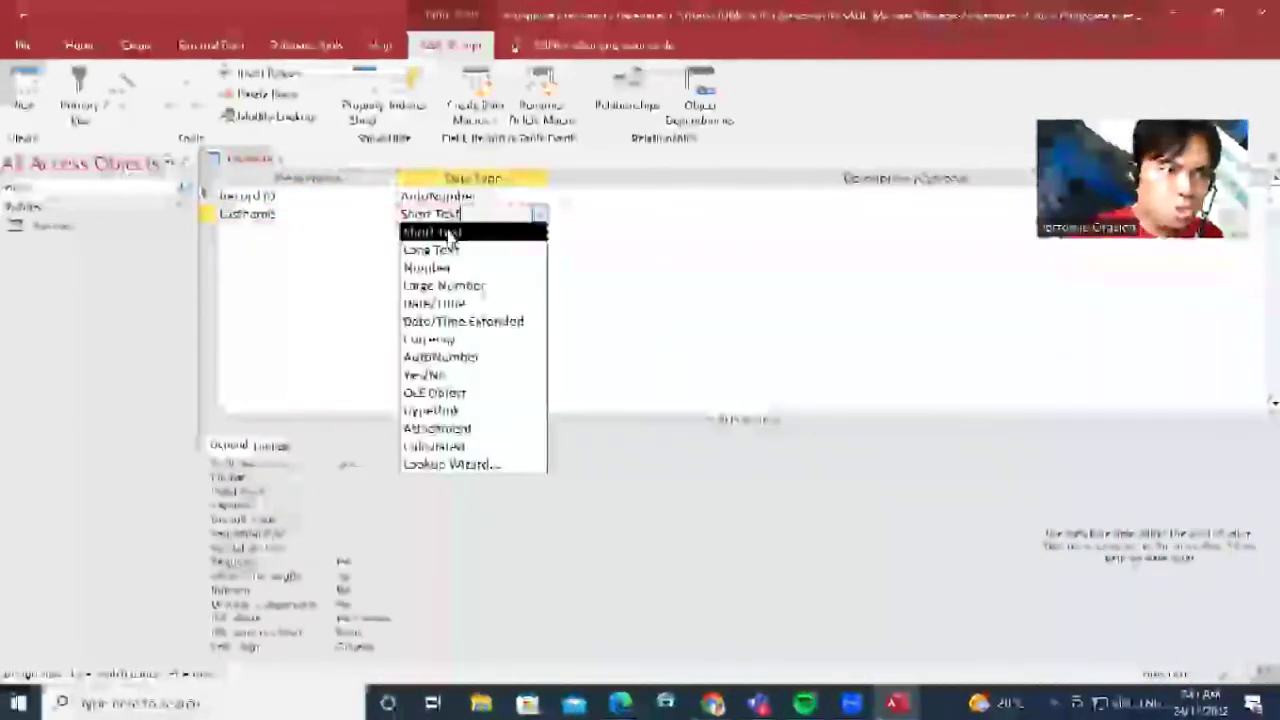
left_click(445, 233)
left_click(284, 230)
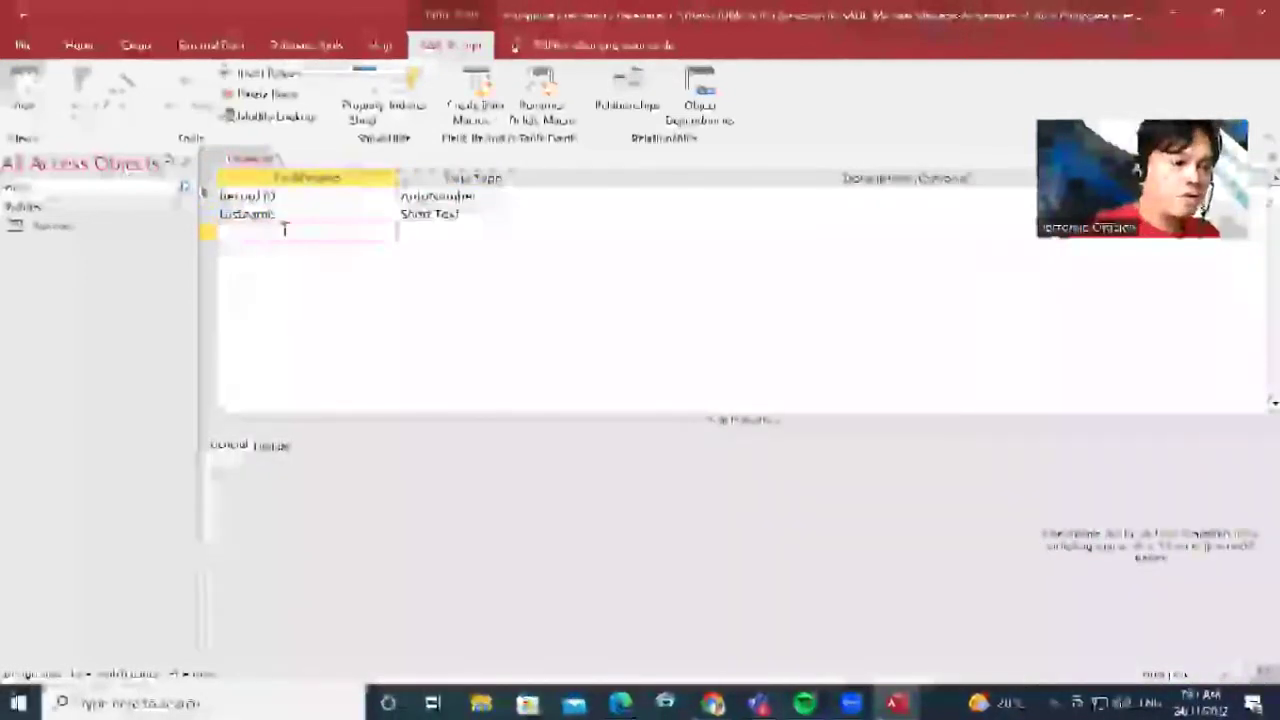
type("FirstName")
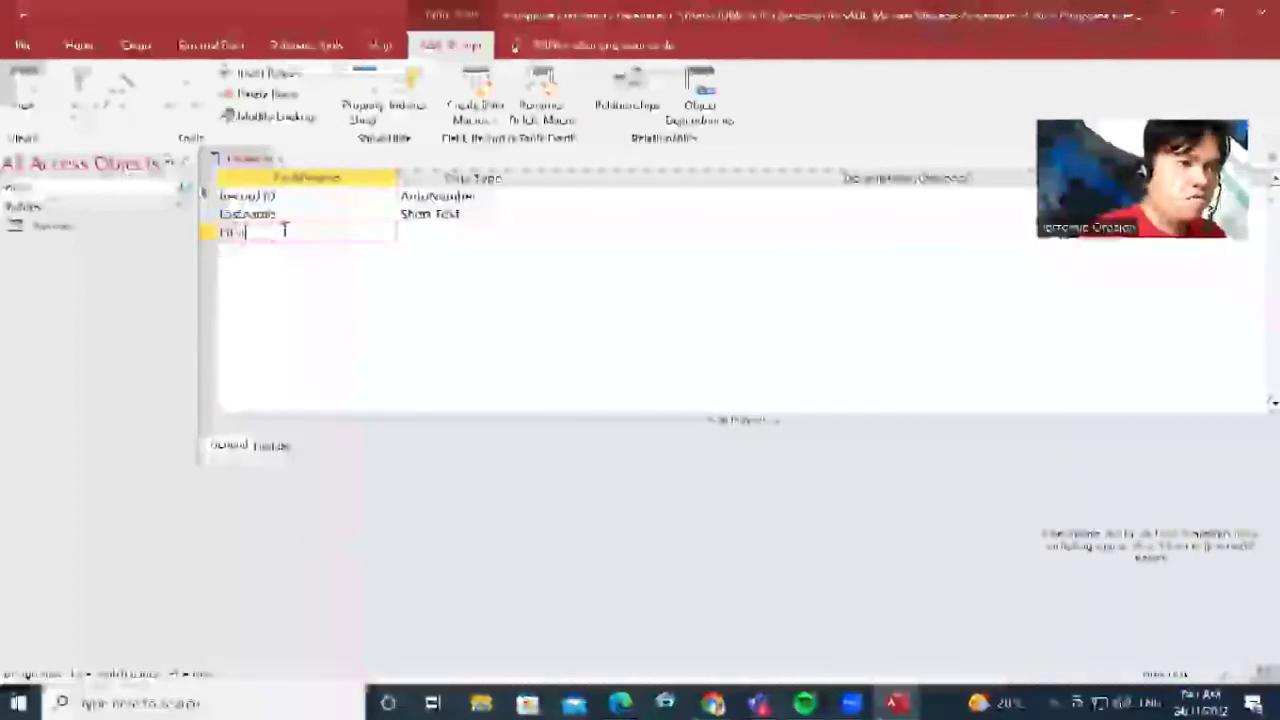
left_click(497, 230)
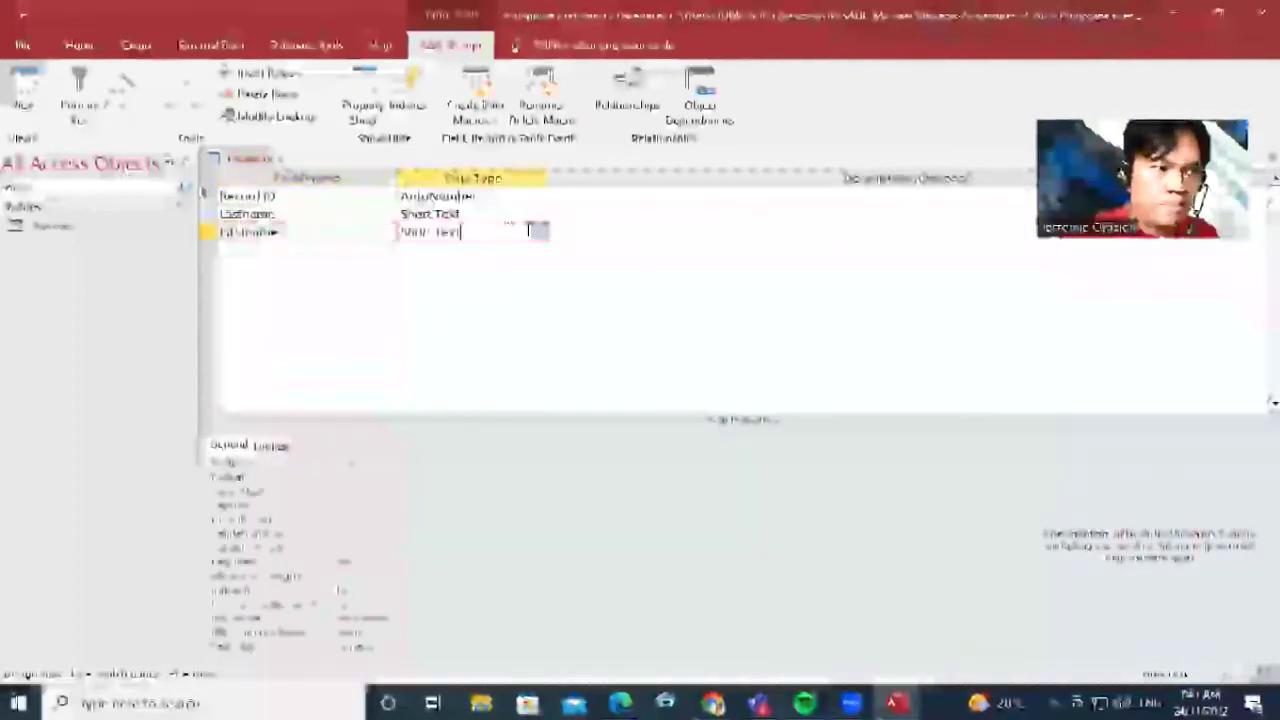
Add a Middlename Short Text field and a Birthdate Date/Time field
left_click(308, 250)
type("Middle Name")
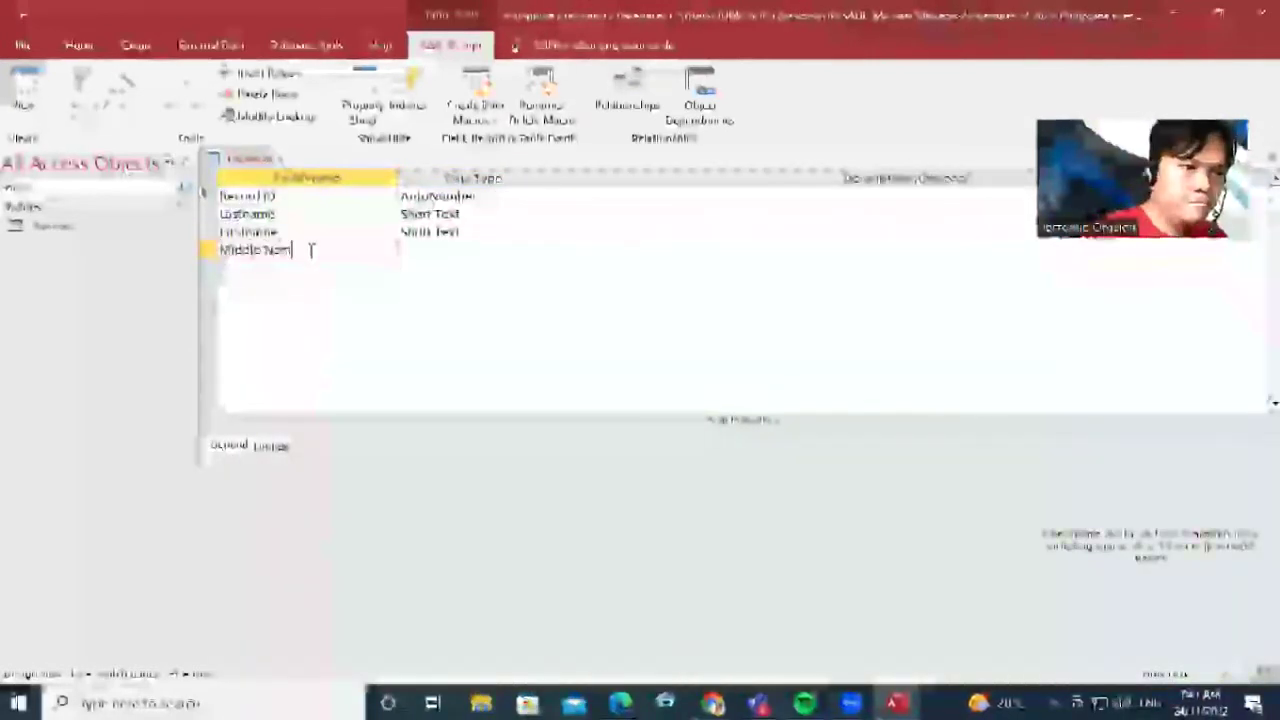
key("BackSpace")
key("BackSpace")
left_click(484, 248)
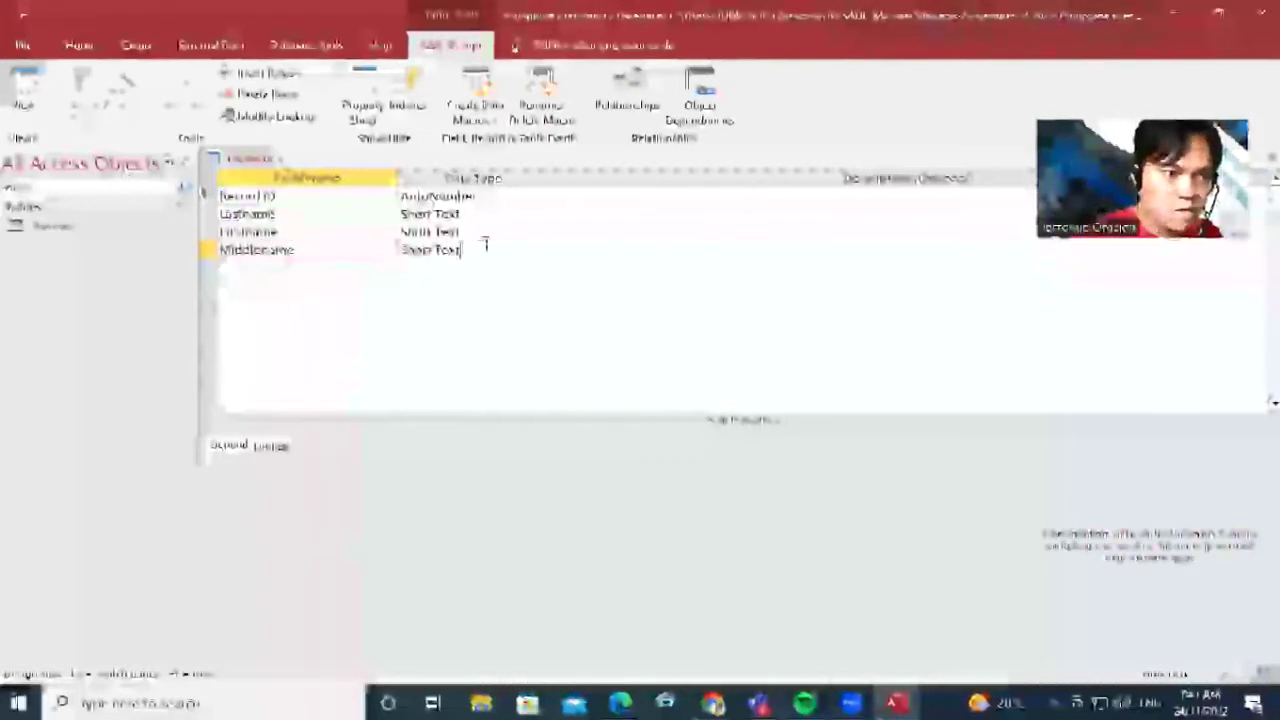
left_click(271, 267)
type("Bi")
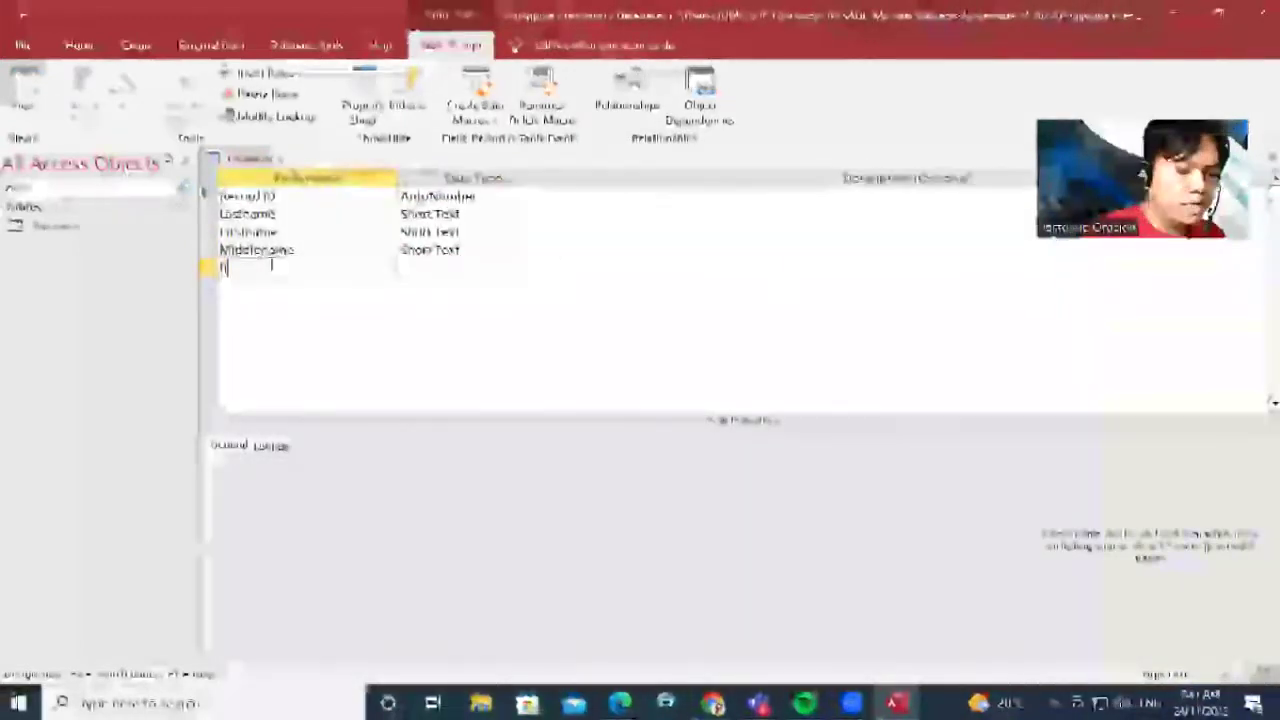
type("rthdate")
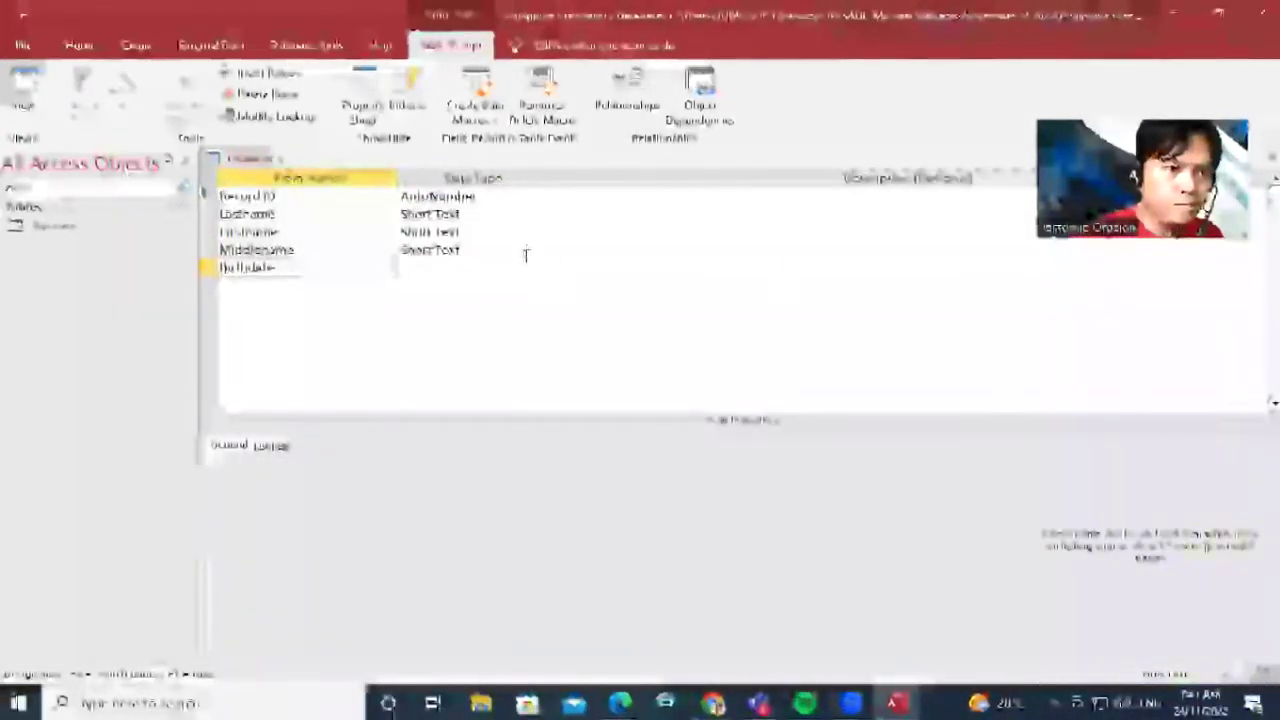
left_click(500, 266)
left_click(539, 270)
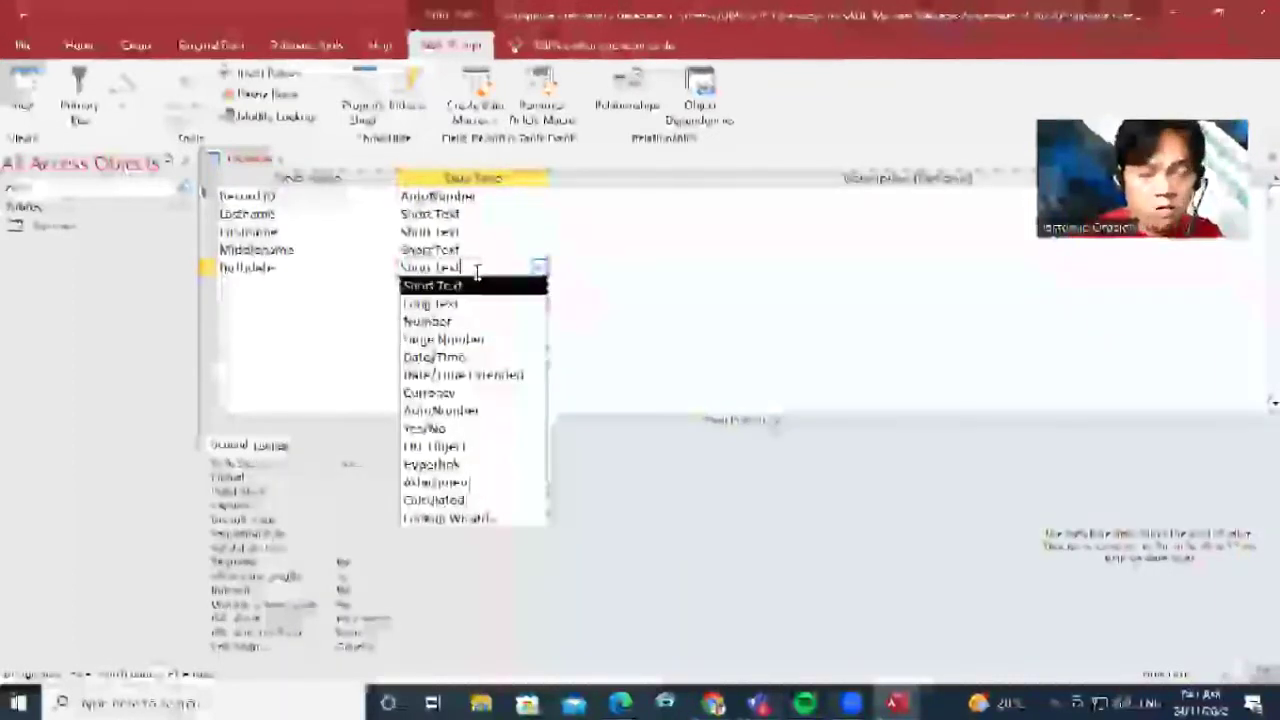
left_click(472, 357)
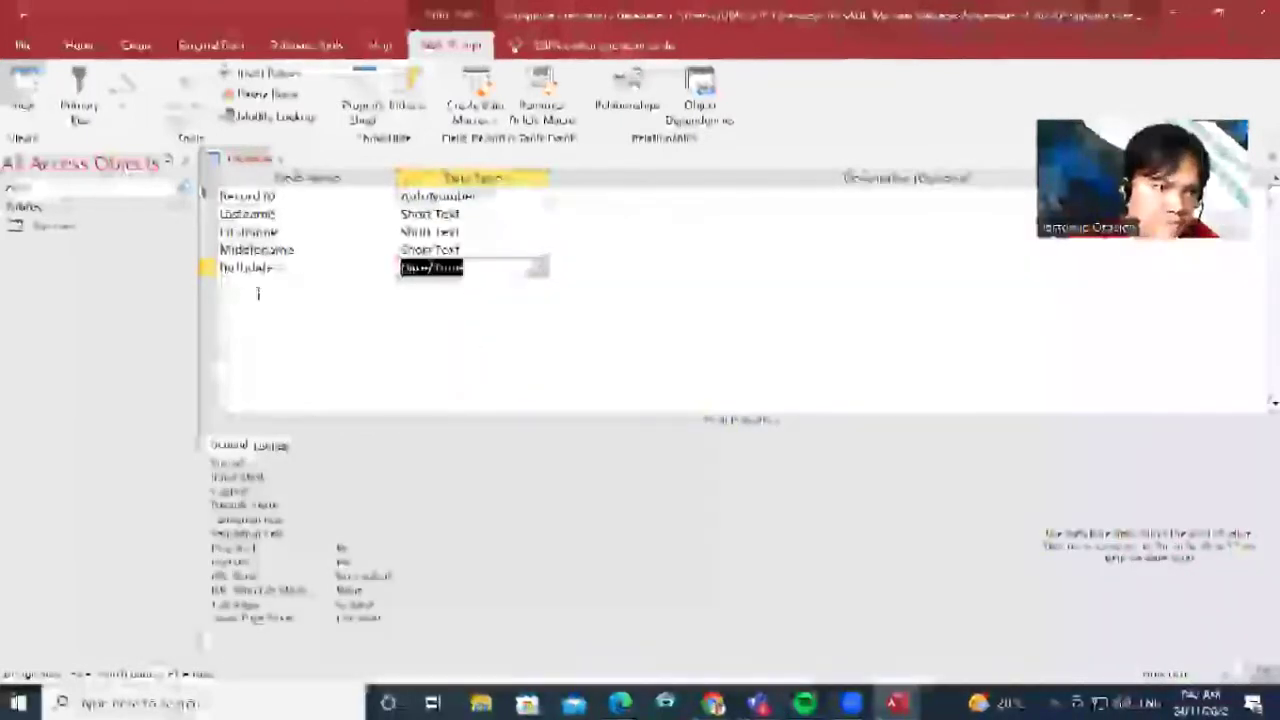
Add a Died field as Date/Time and an Age field as Number
left_click(325, 283)
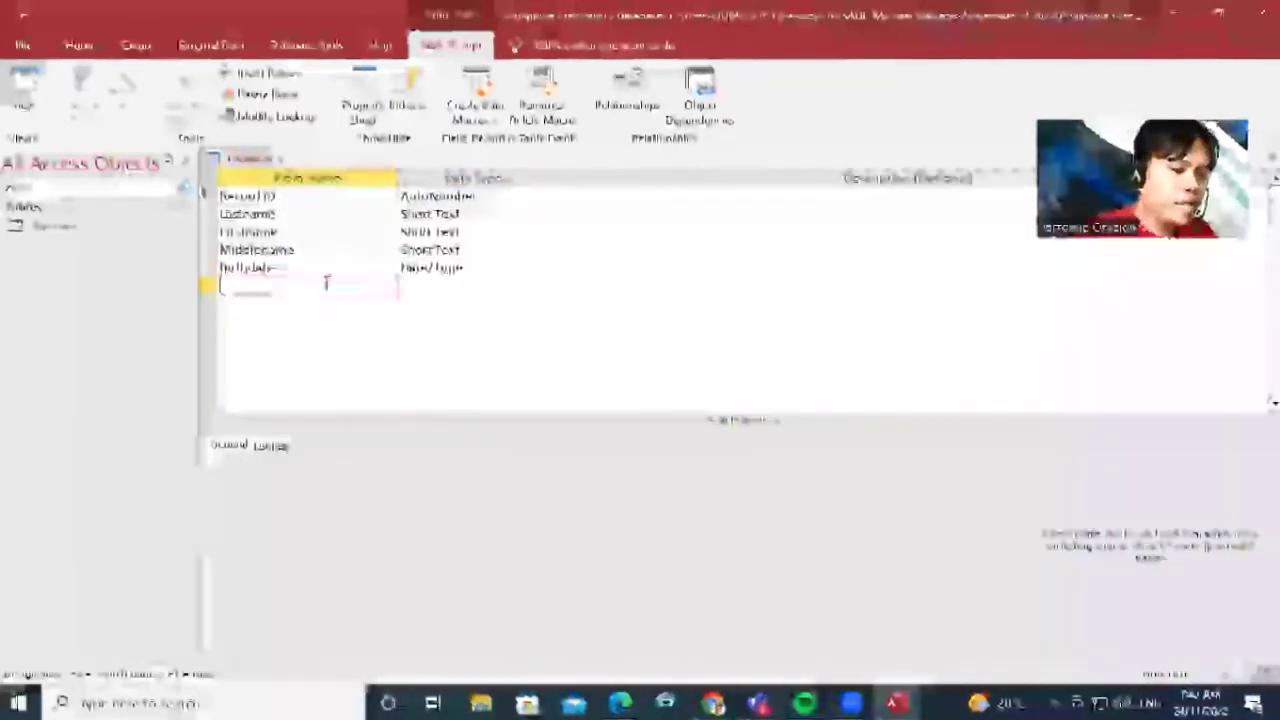
type("Ofed")
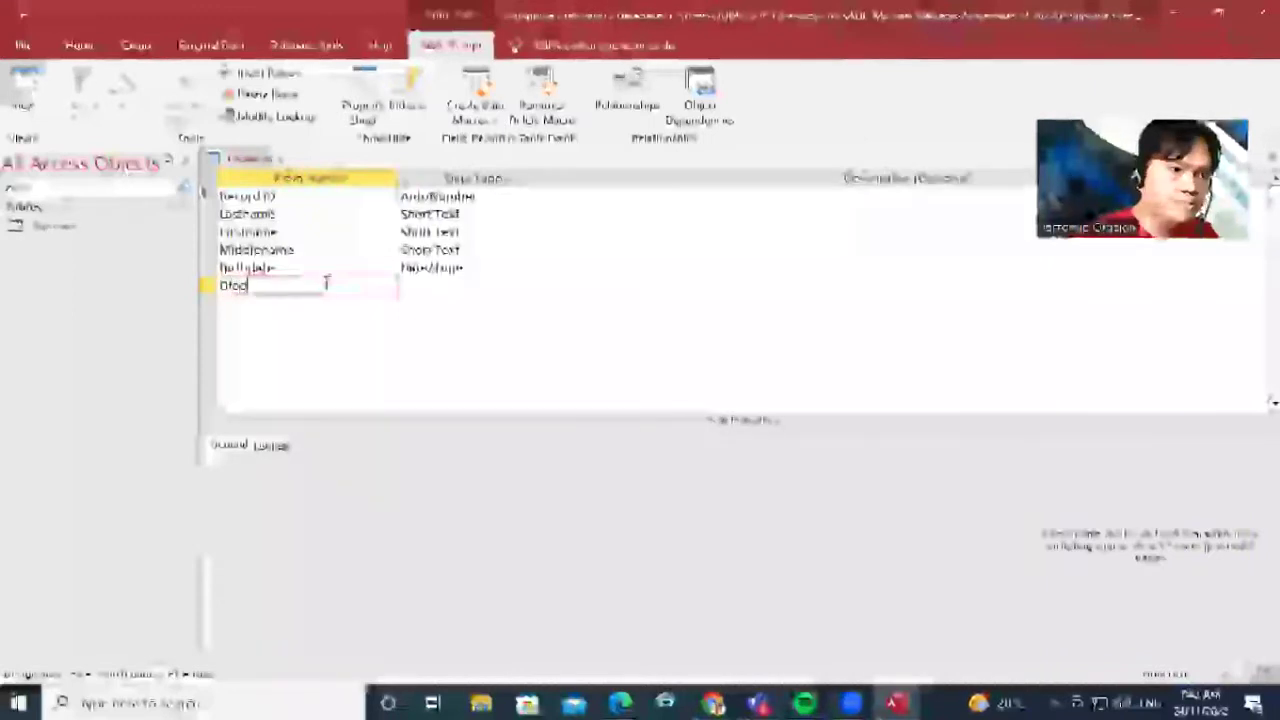
left_click(510, 284)
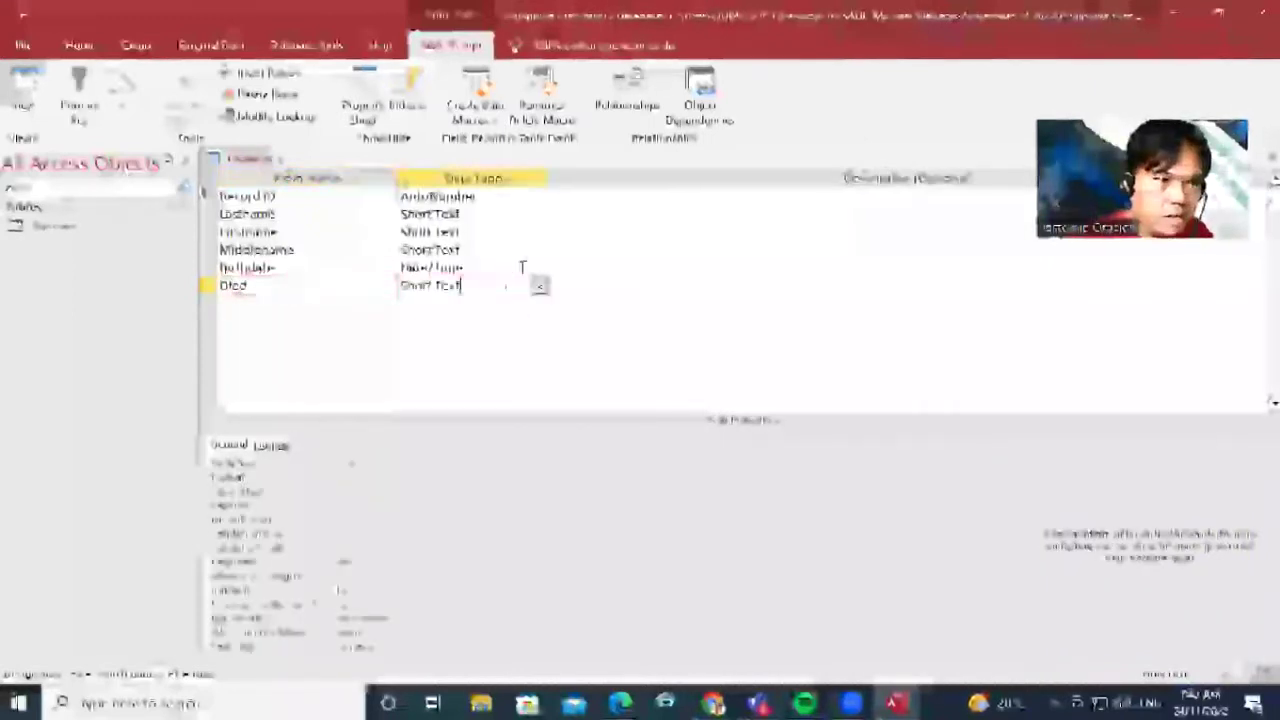
left_click(539, 288)
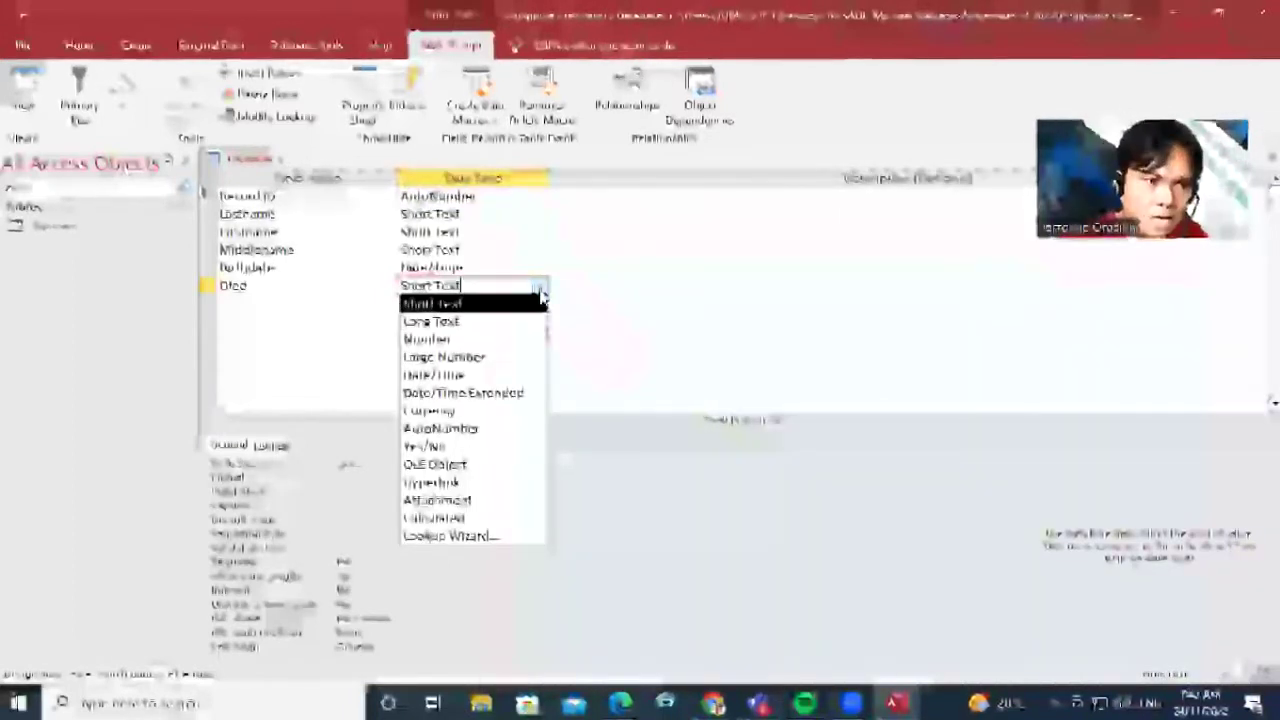
left_click(425, 374)
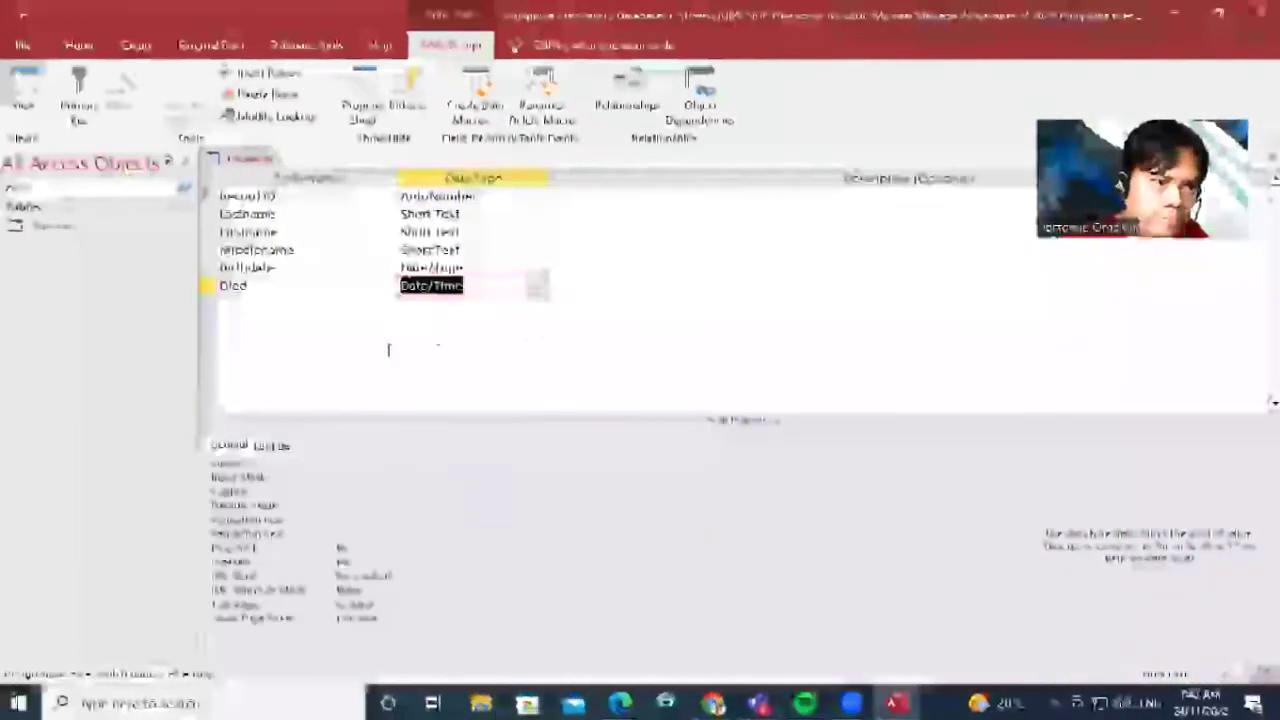
left_click(297, 295)
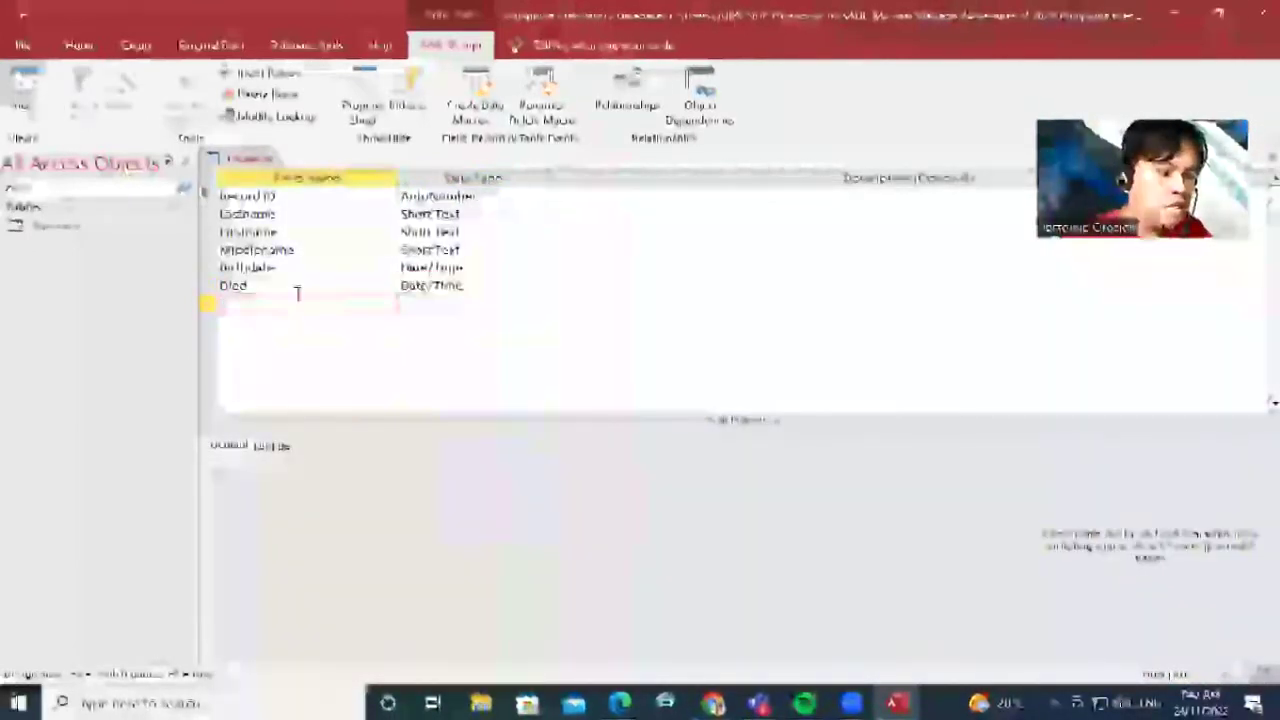
left_click(420, 304)
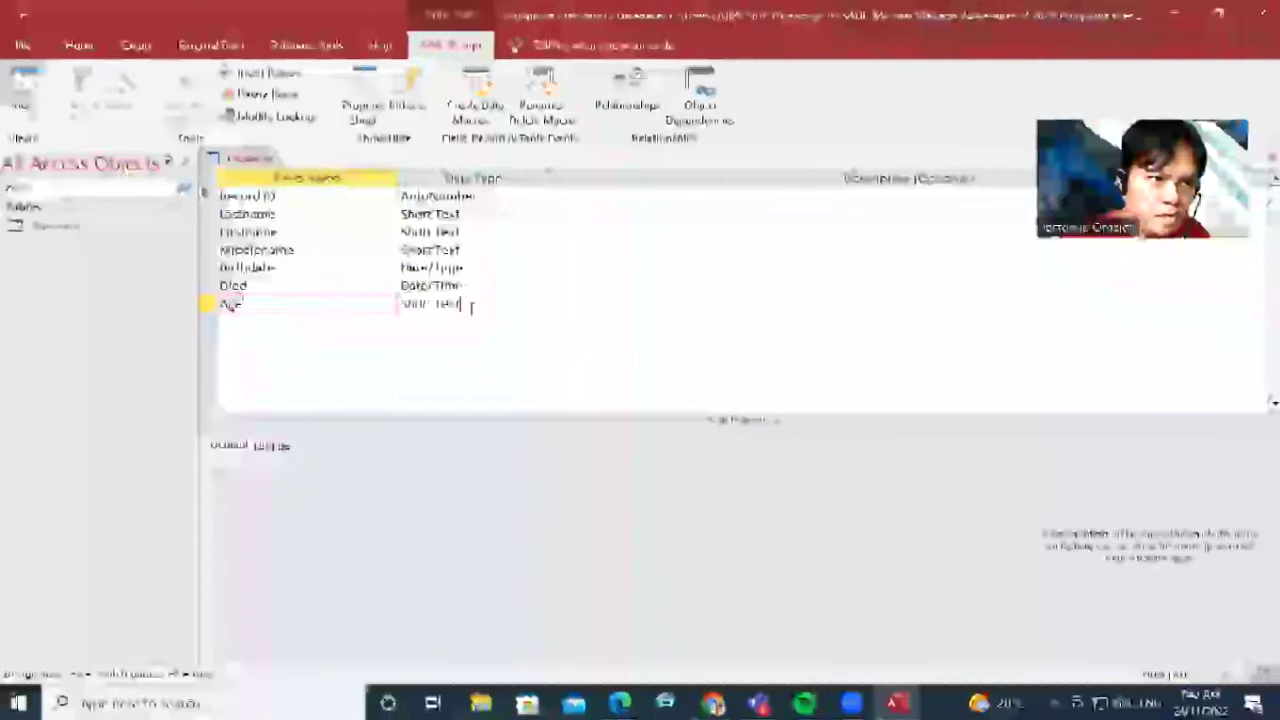
left_click(540, 304)
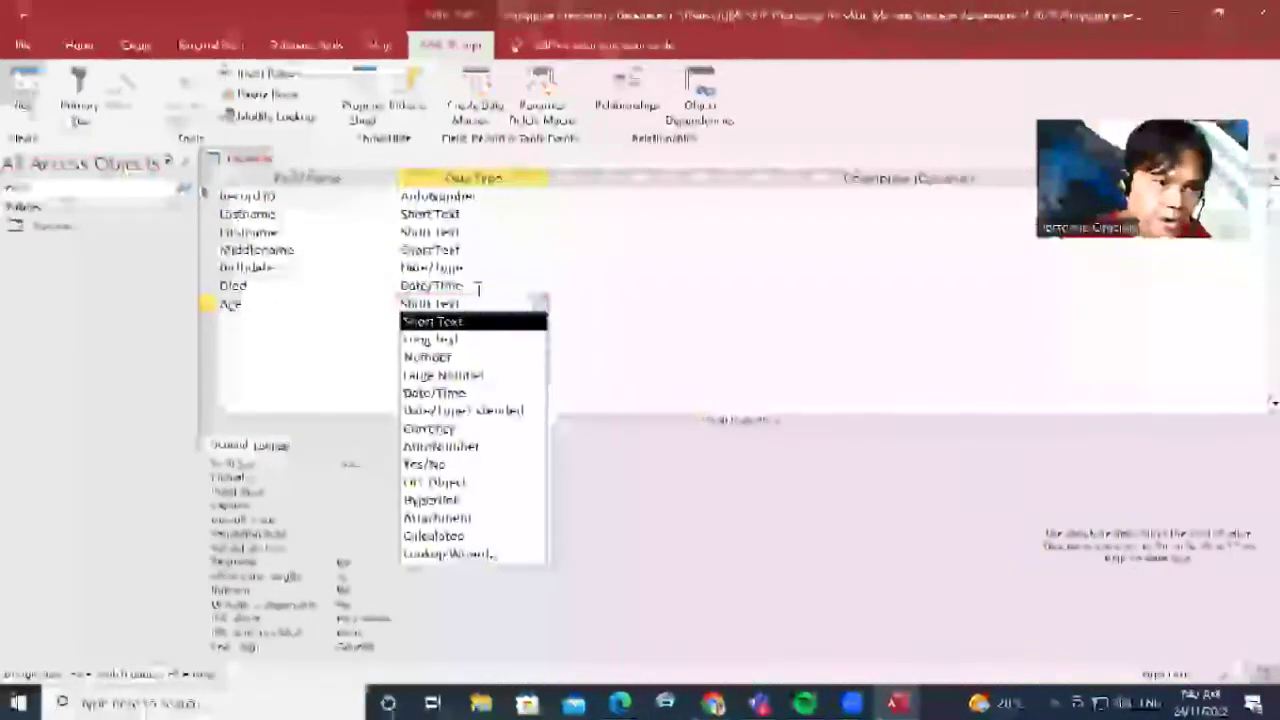
left_click(448, 357)
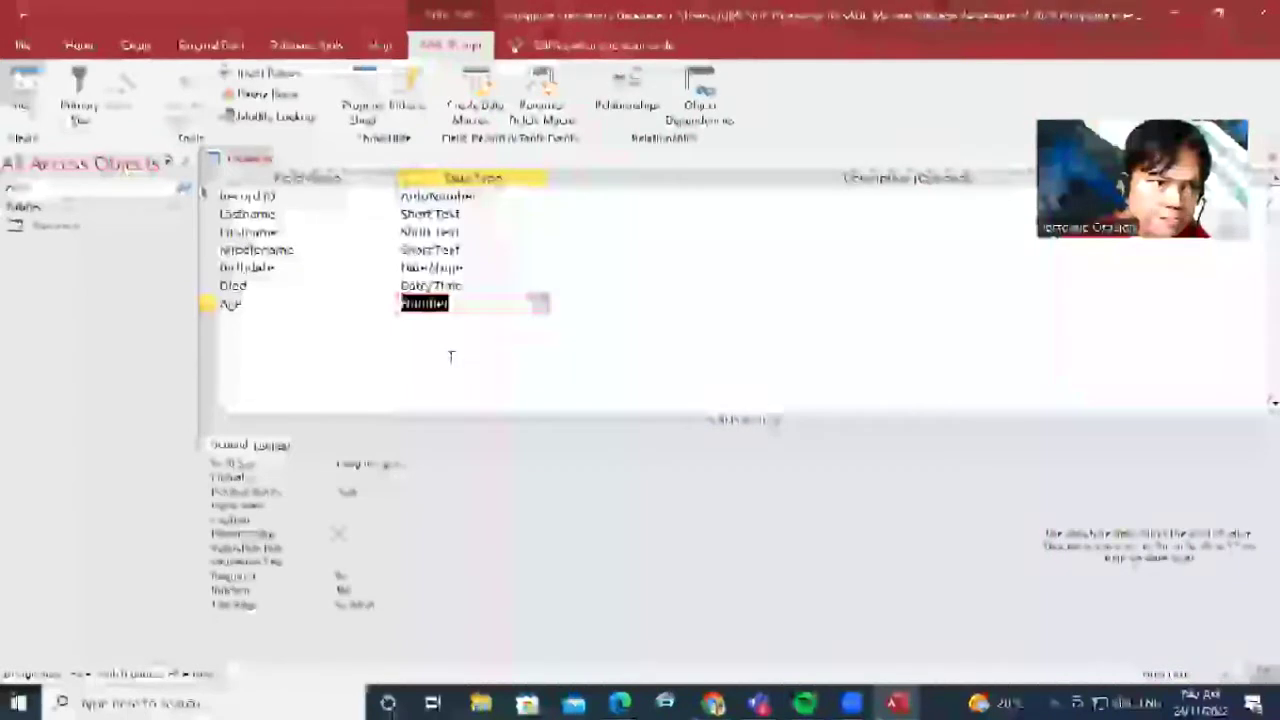
Add a Bio field with the Long Text data type
left_click(266, 320)
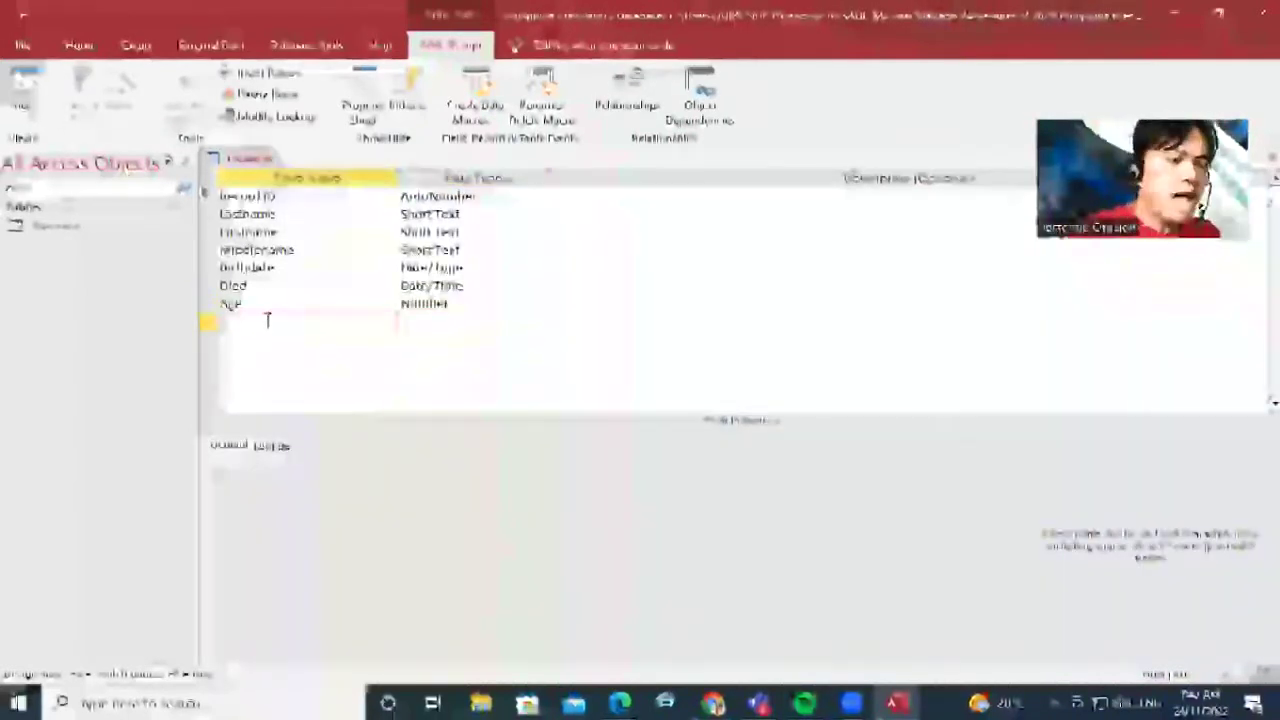
type("a")
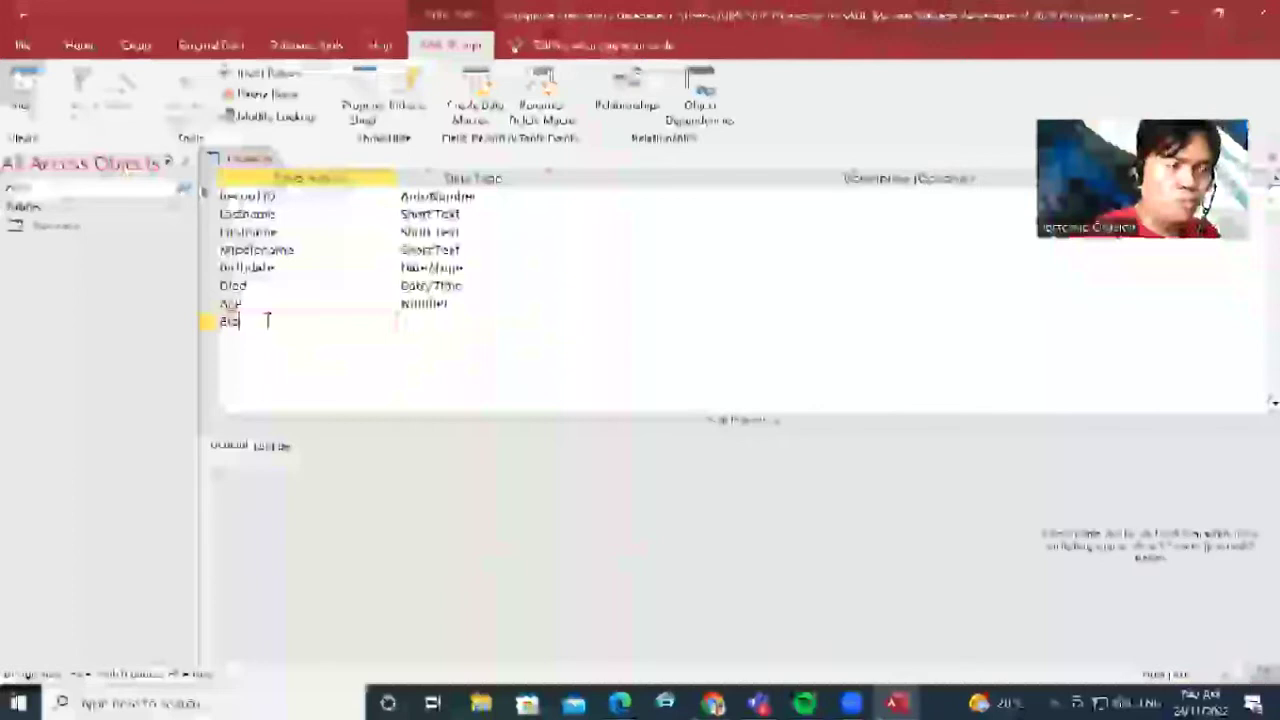
type("io")
key("Tab")
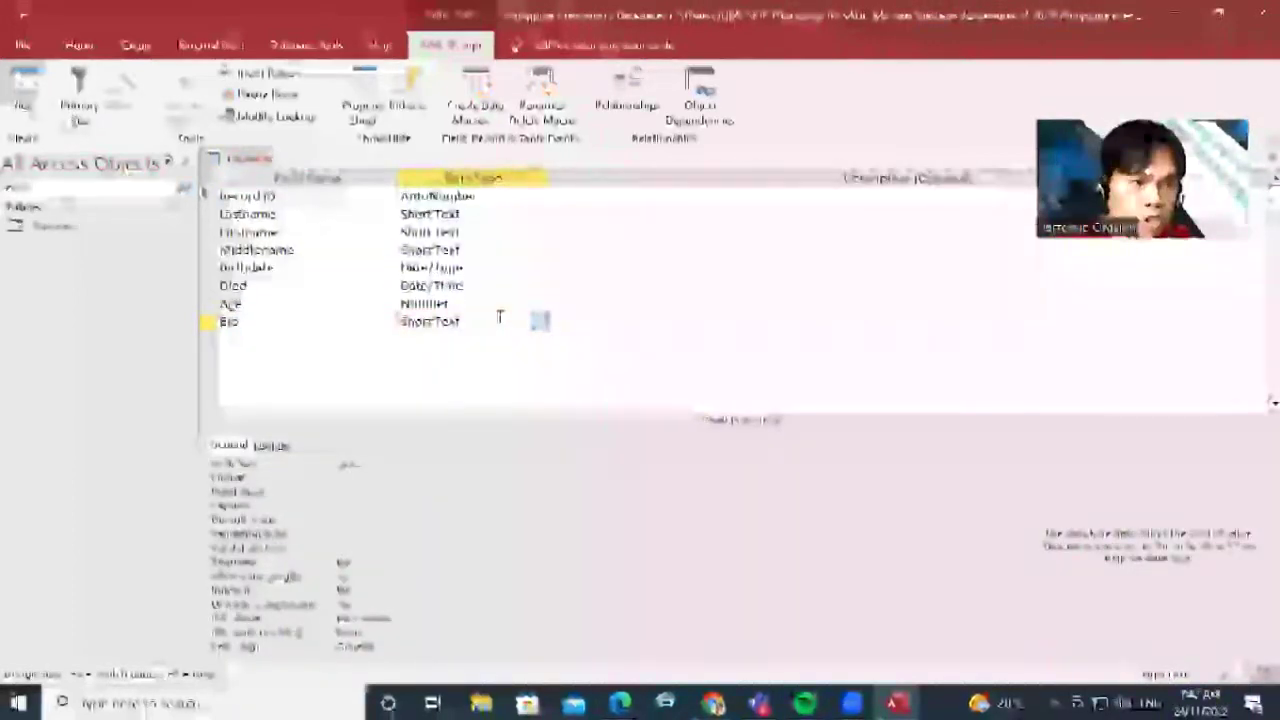
left_click(541, 321)
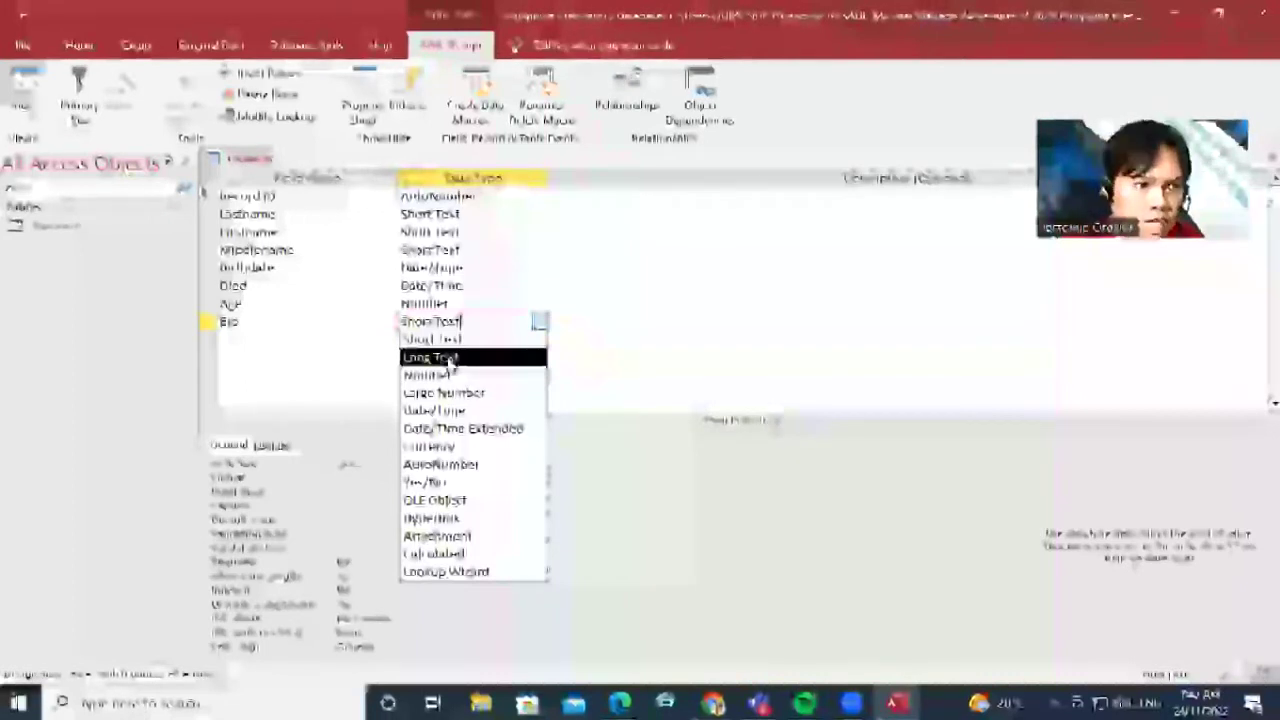
left_click(447, 358)
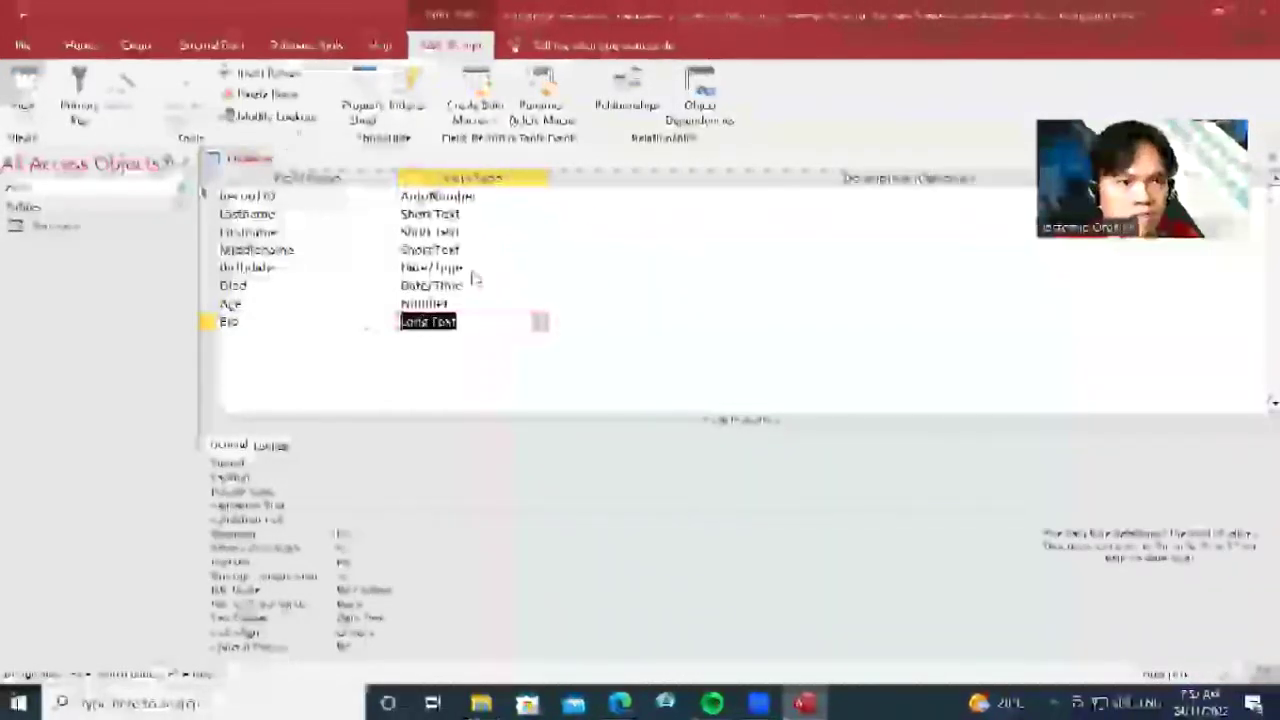
left_click(446, 321)
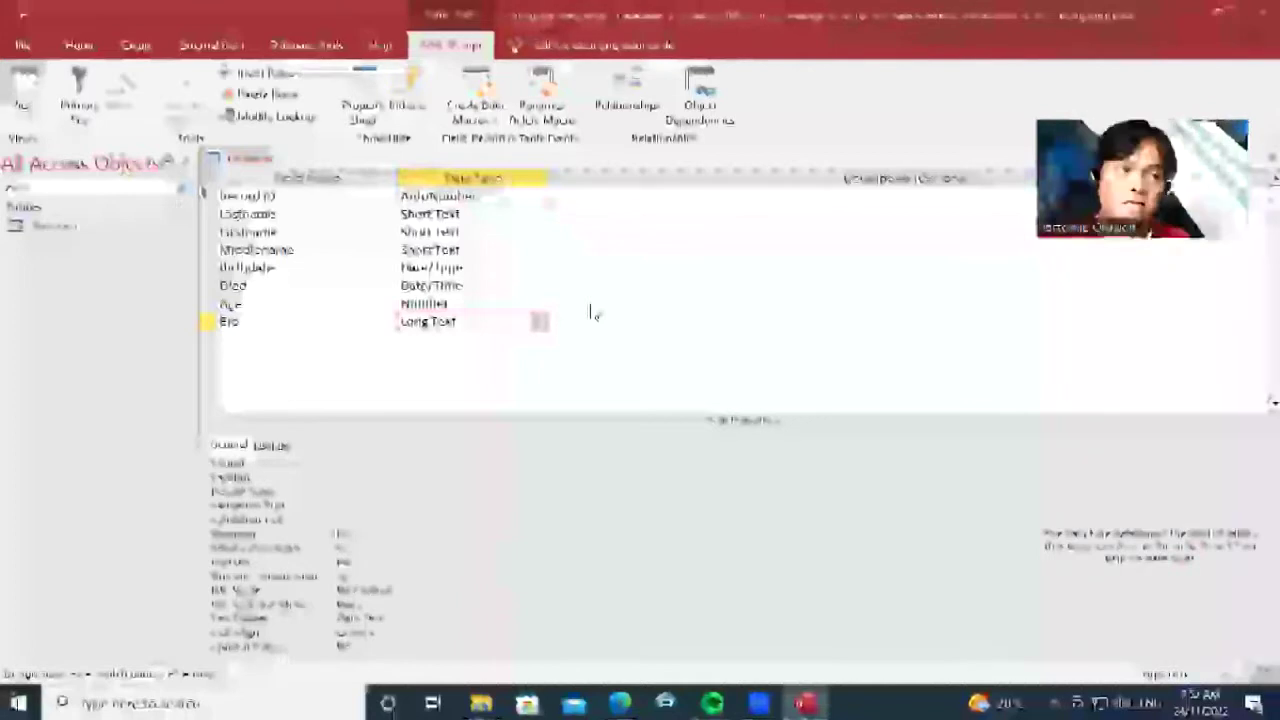
left_click(23, 48)
Save the Presidents table design and close its Design view
left_click(23, 48)
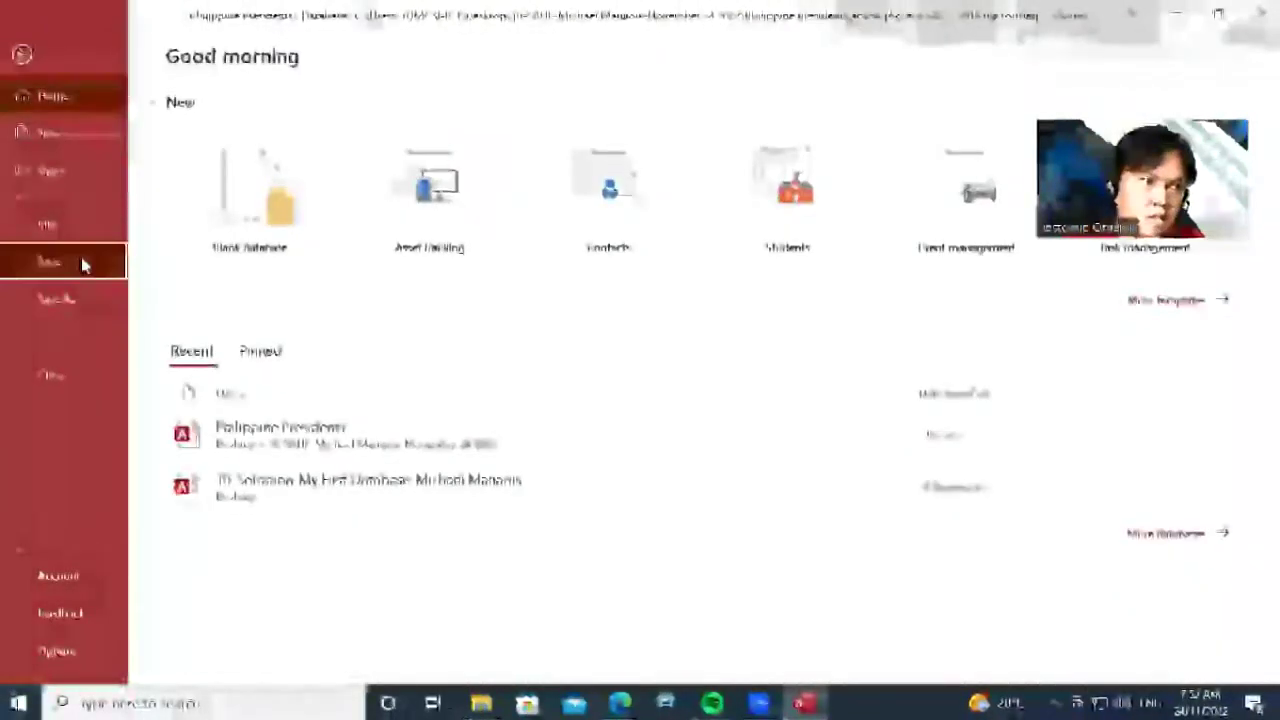
left_click(83, 264)
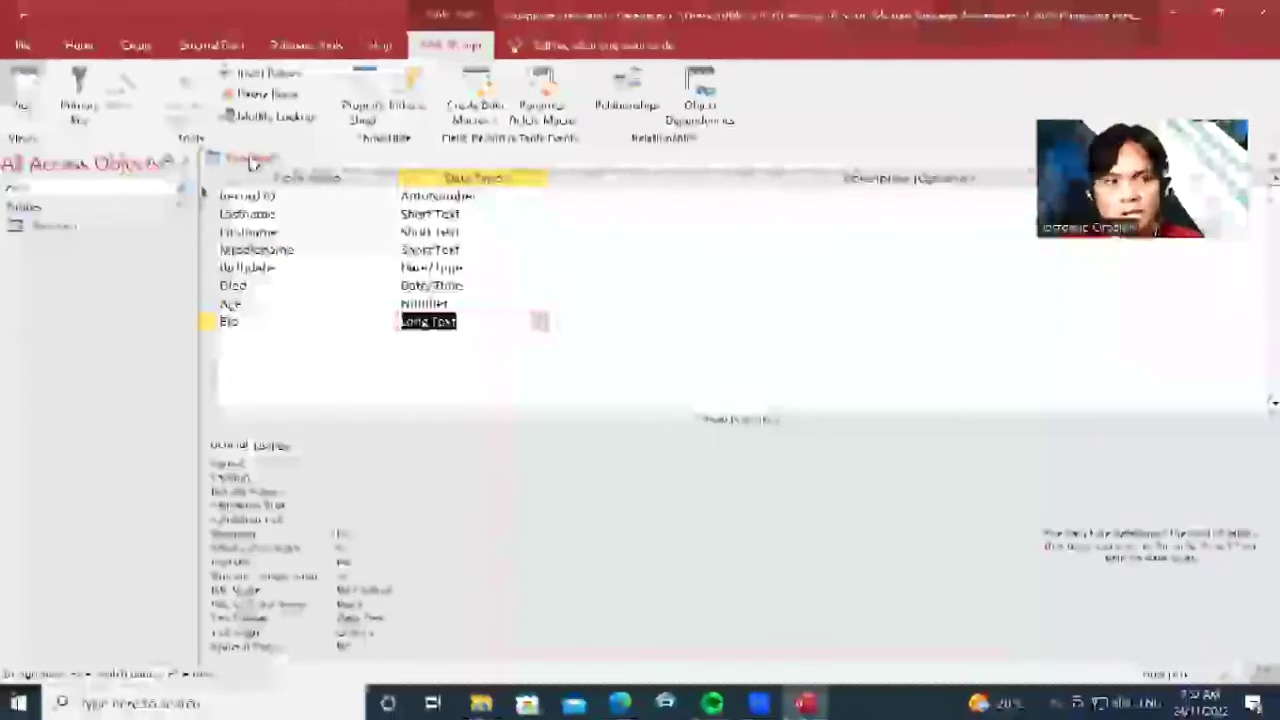
right_click(250, 162)
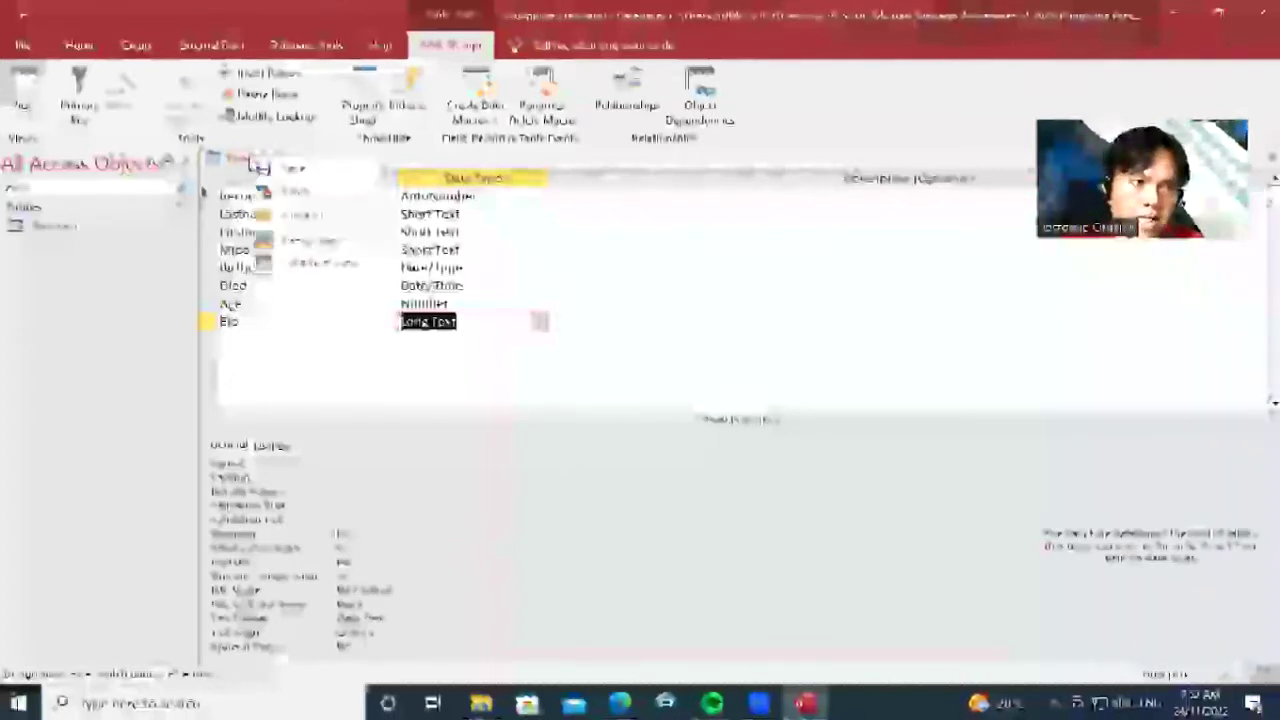
left_click(314, 190)
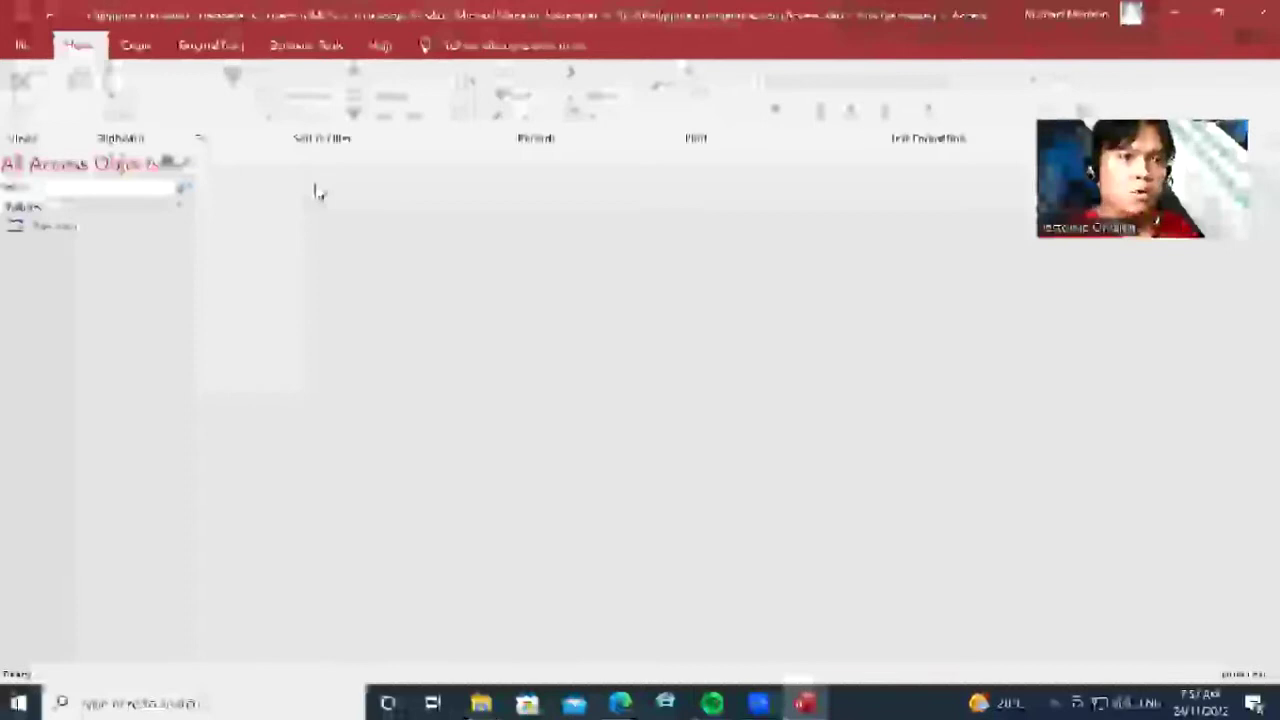
Use the Form Wizard to build a columnar Presidents form with all table fields
left_click(139, 47)
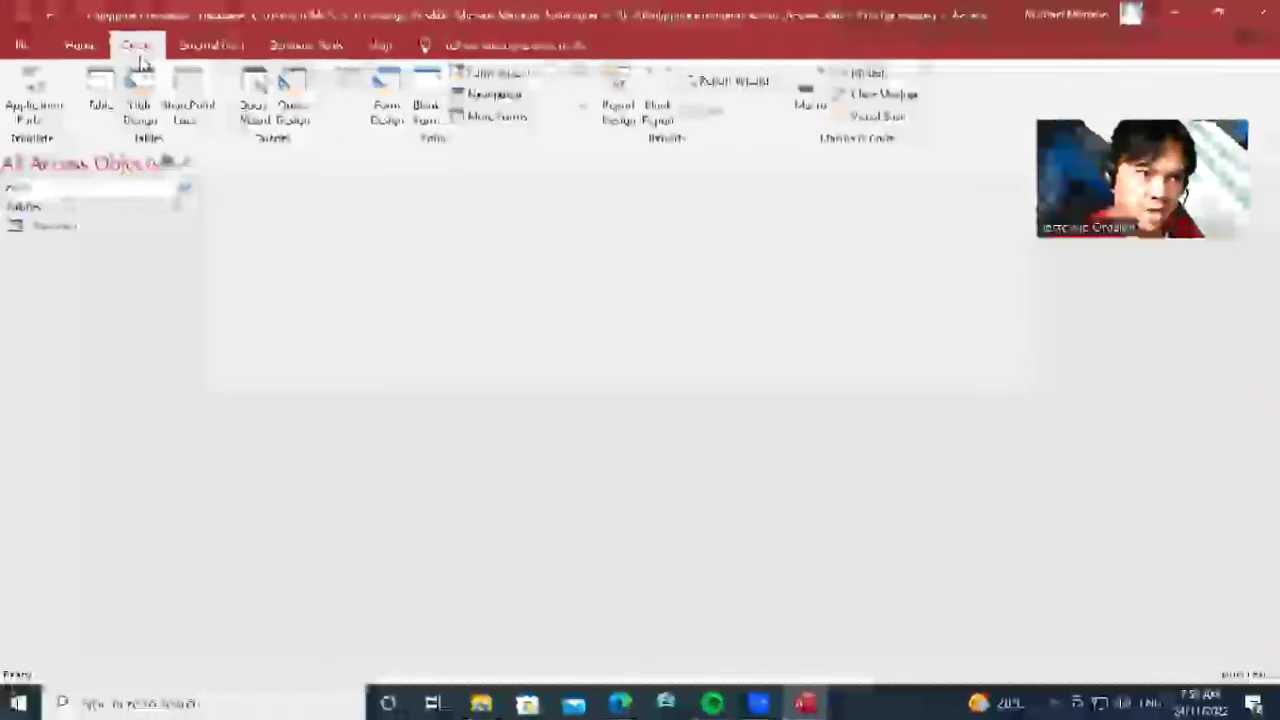
left_click(487, 72)
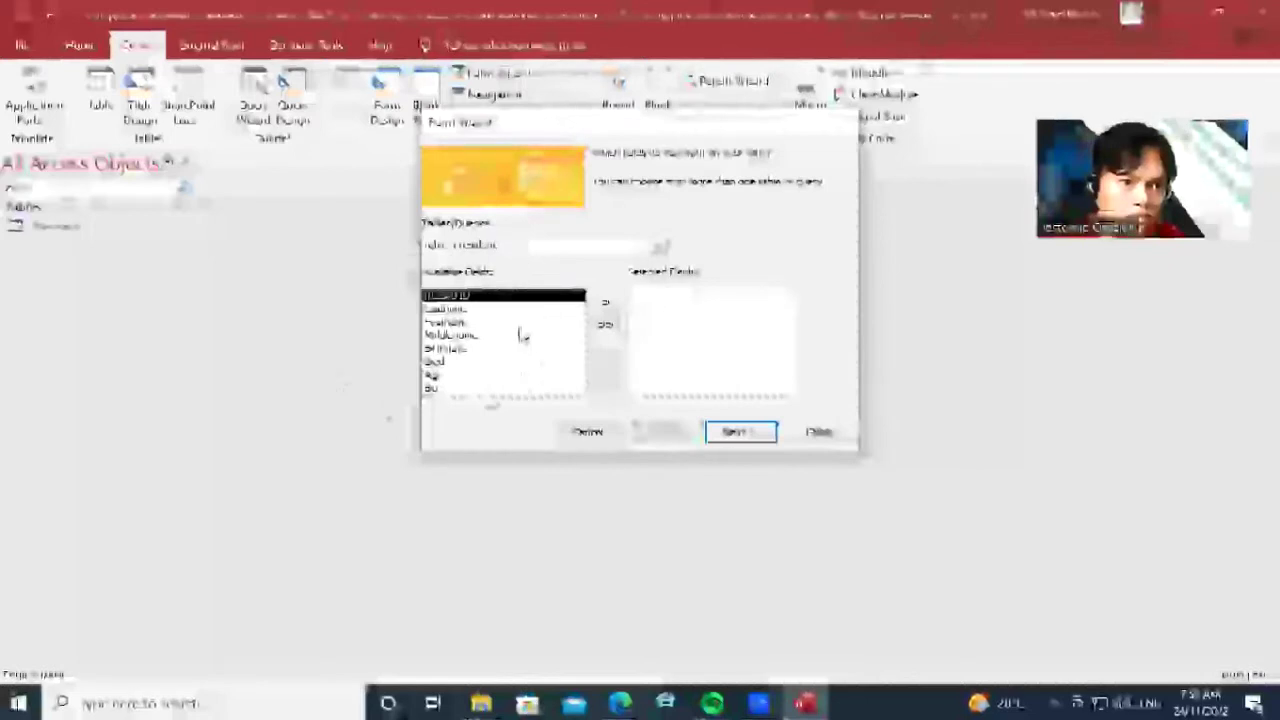
left_click(605, 330)
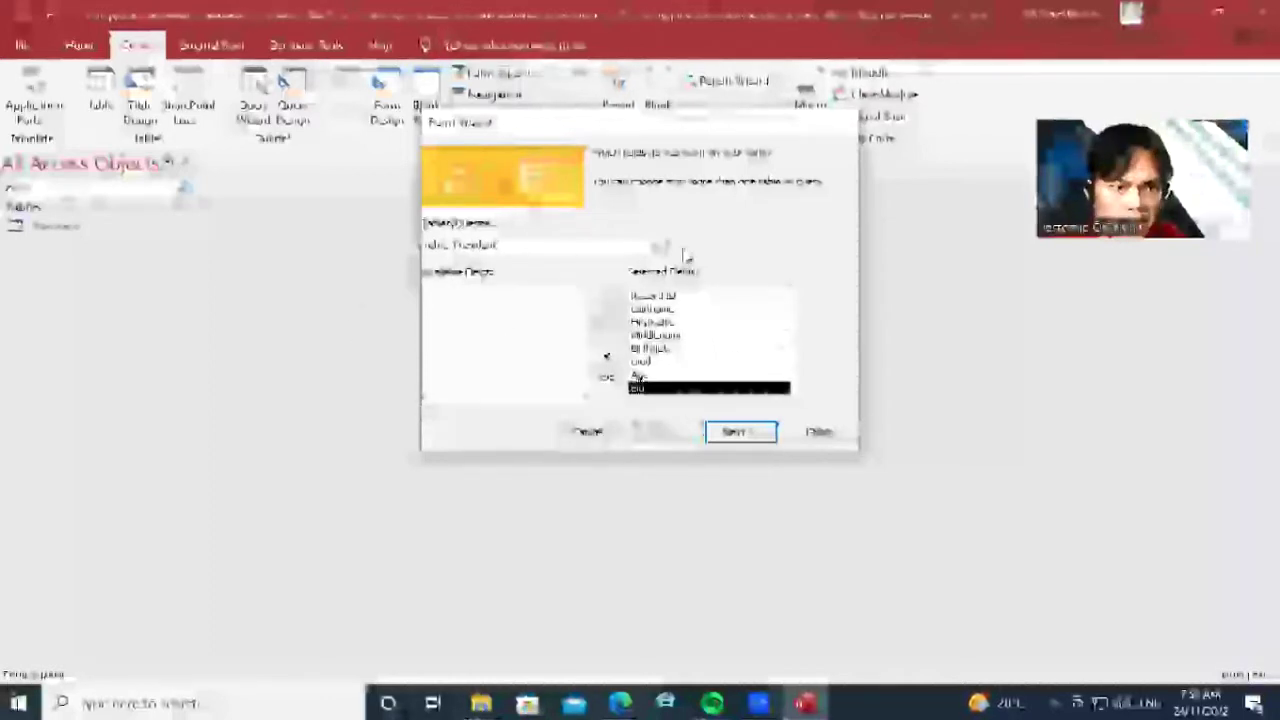
left_click(757, 435)
left_click(752, 430)
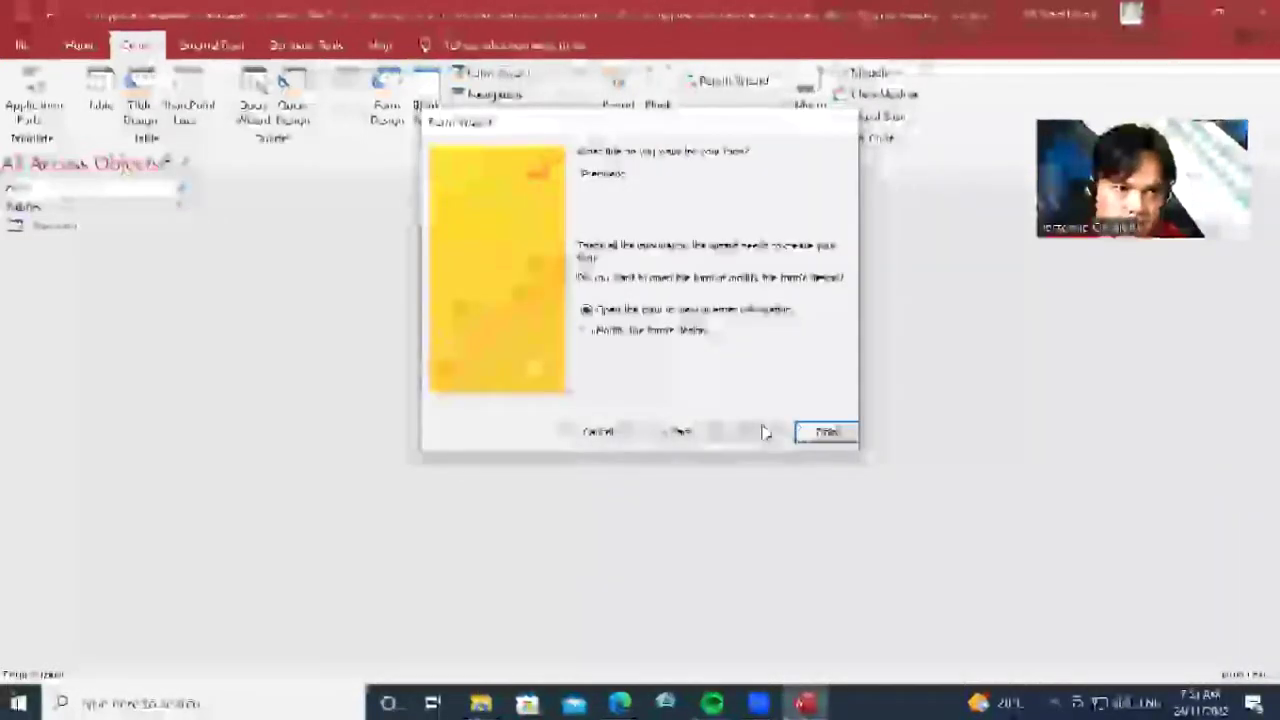
left_click(825, 430)
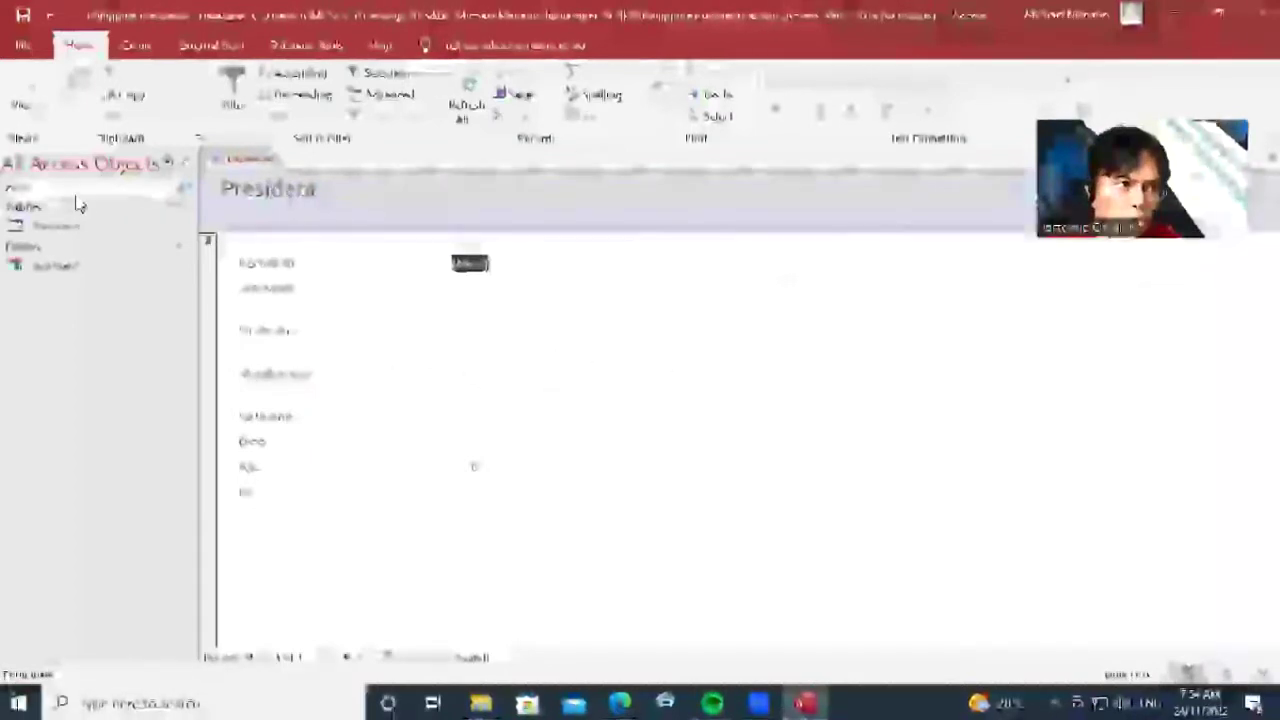
Switch the Presidents form to Design view and select the Lastname box
left_click(28, 122)
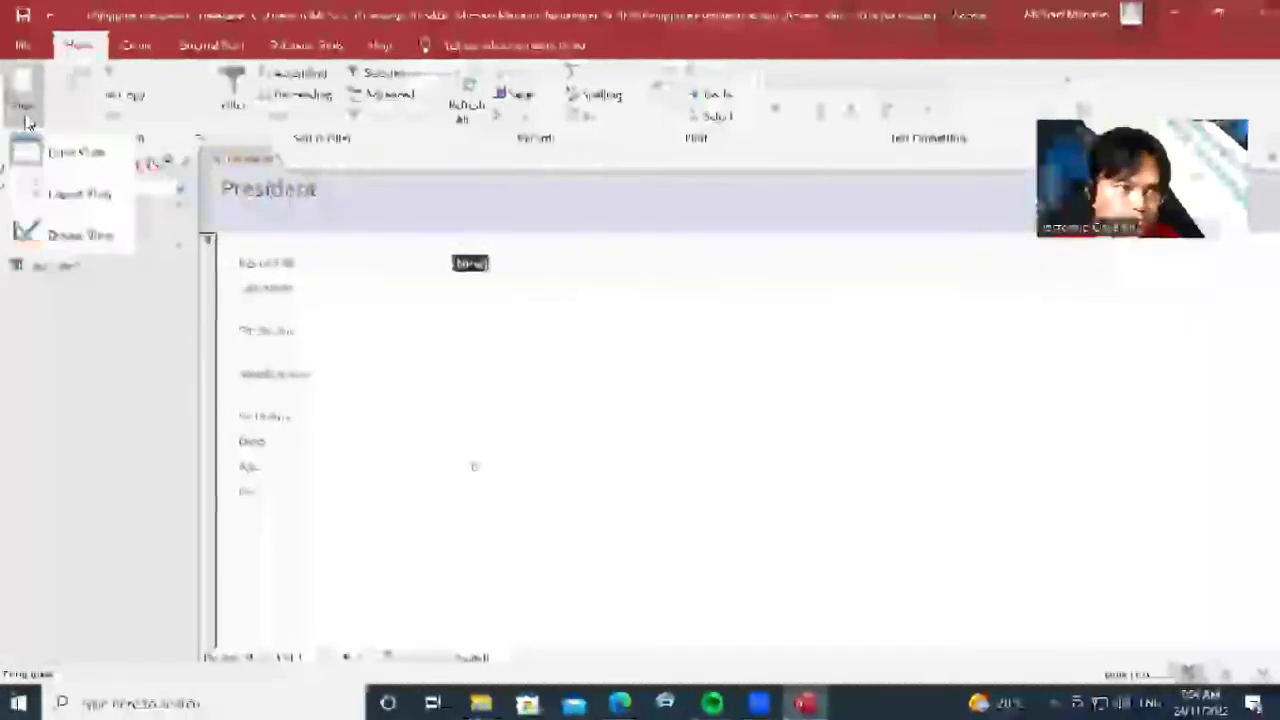
left_click(90, 235)
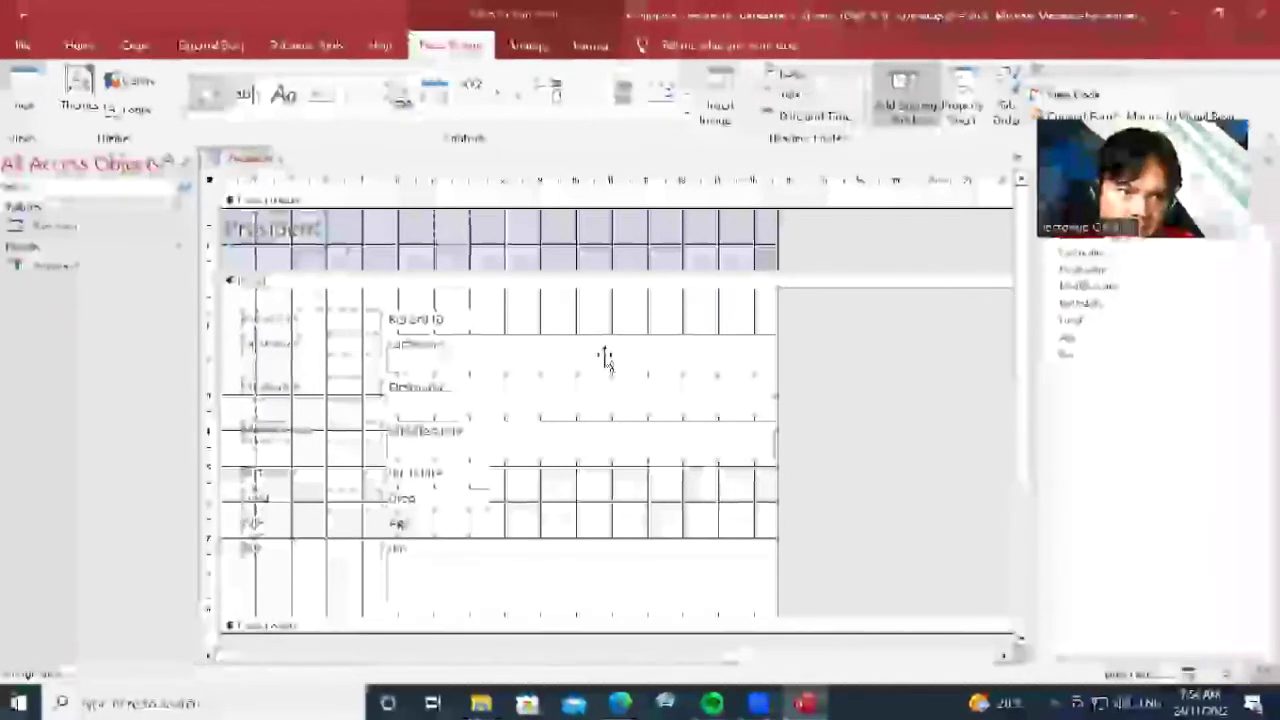
left_click(604, 355)
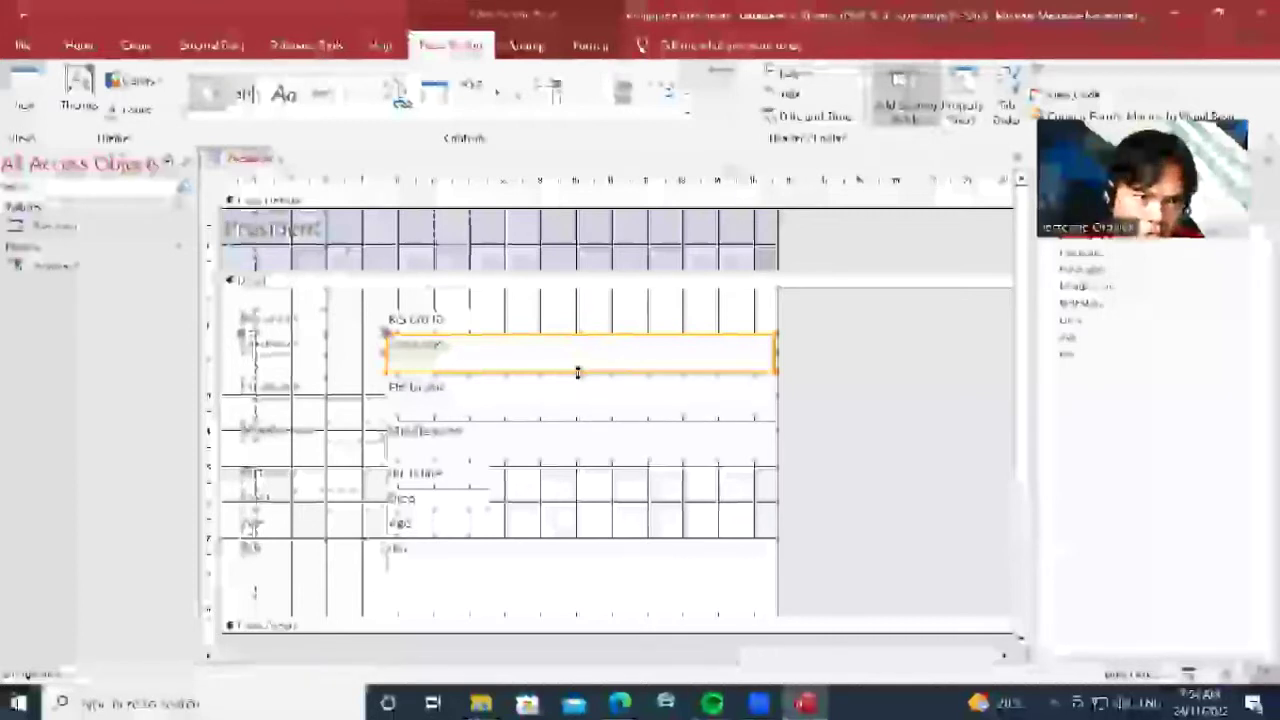
Make the Lastname text box shorter and narrower
left_click_drag(577, 371, 577, 360)
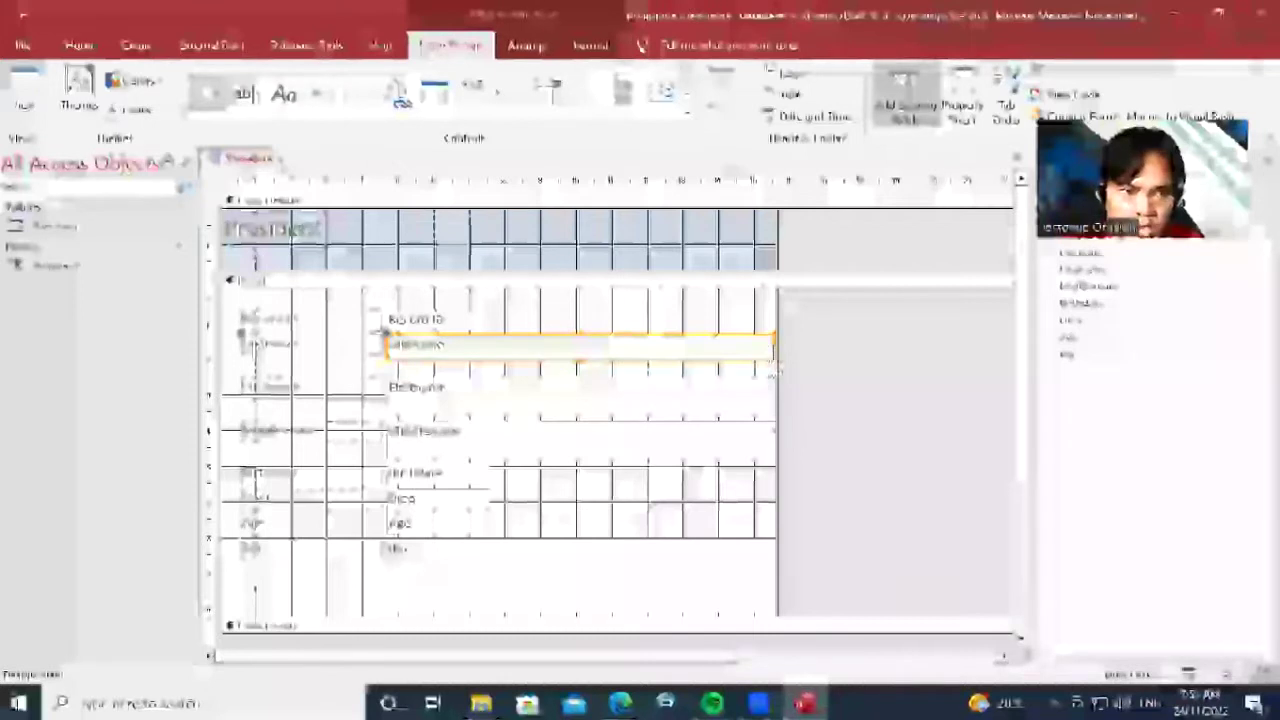
left_click_drag(774, 344, 757, 345)
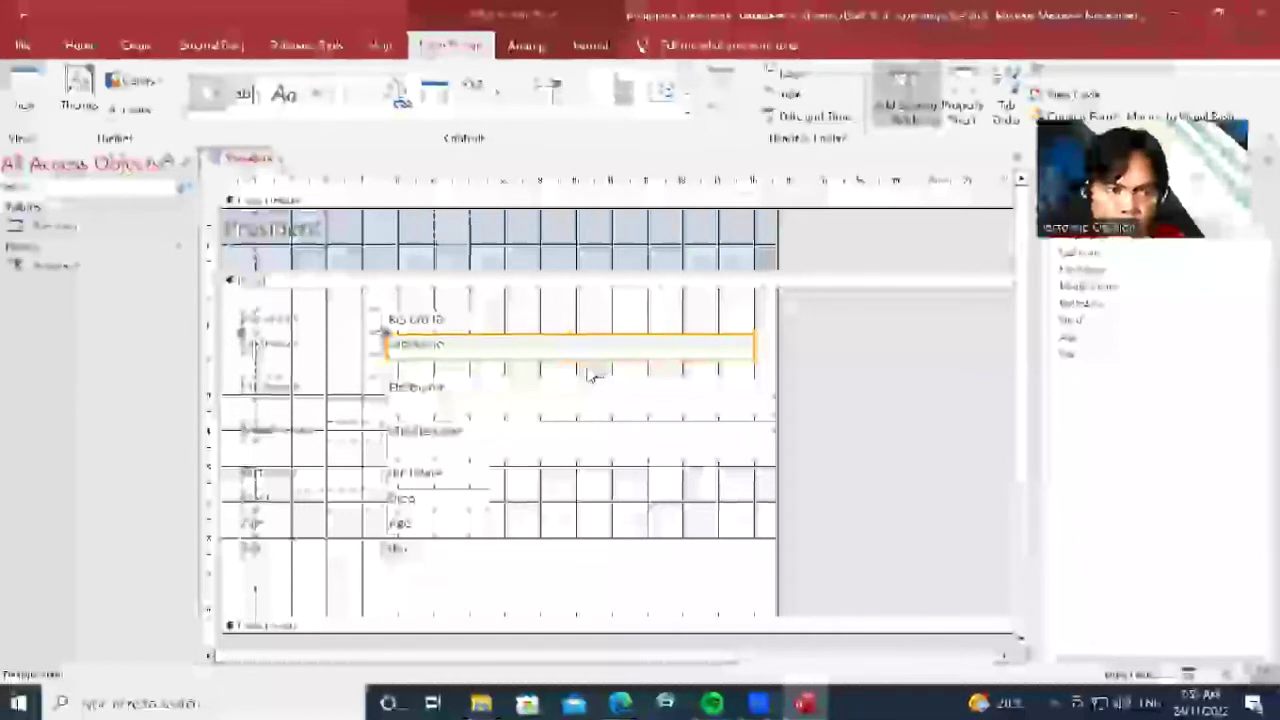
left_click_drag(757, 344, 716, 349)
Shorten and narrow the Firstname and Middlename boxes to match the Lastname box
left_click(651, 403)
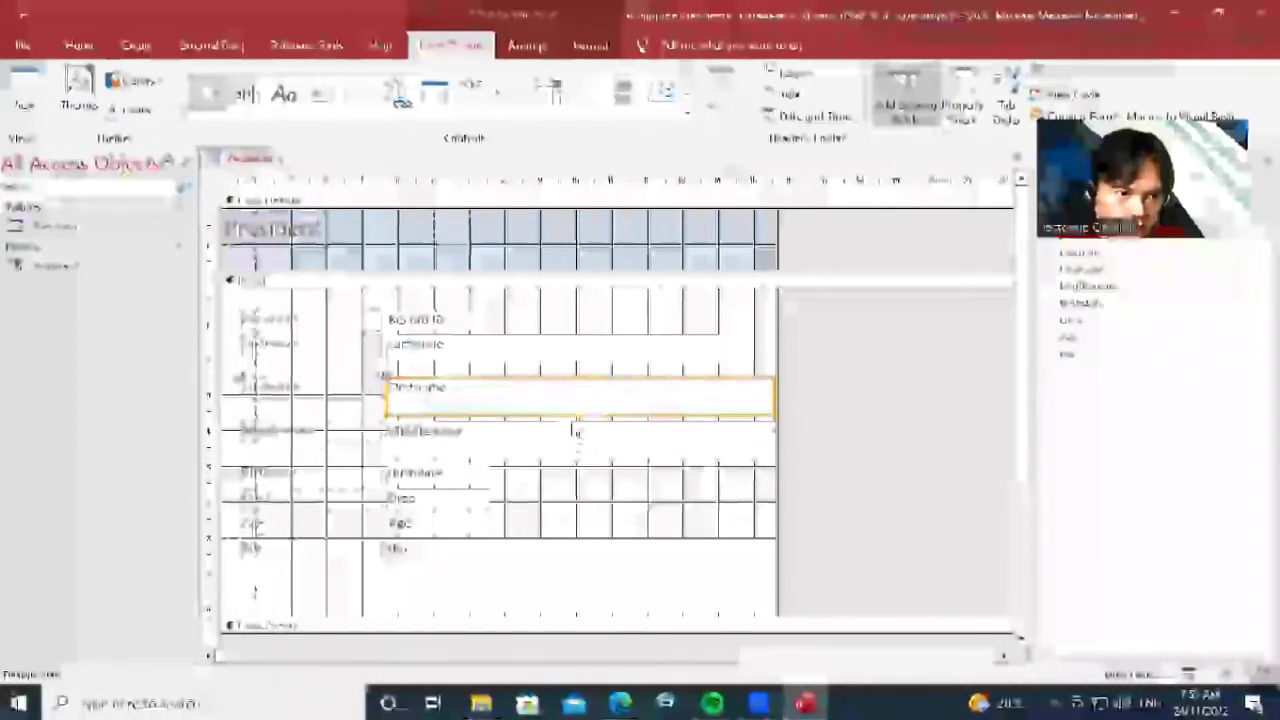
left_click_drag(580, 414, 580, 399)
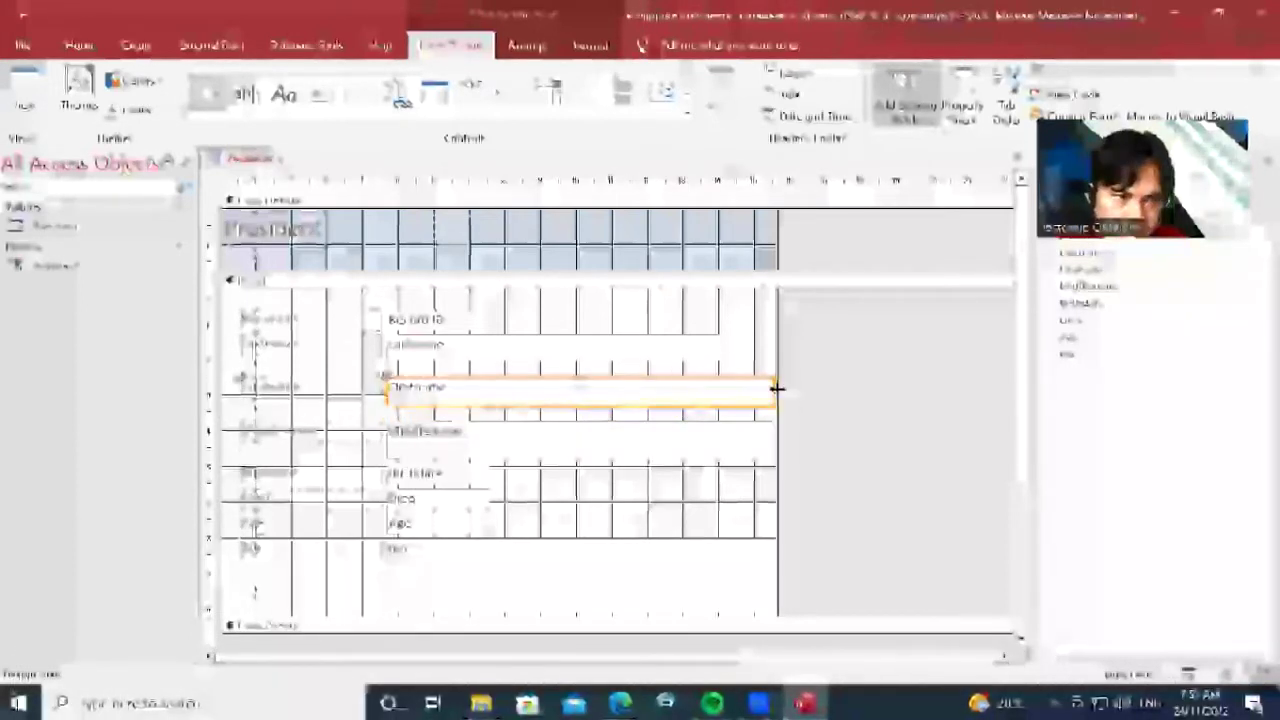
left_click_drag(778, 388, 716, 390)
left_click(388, 430)
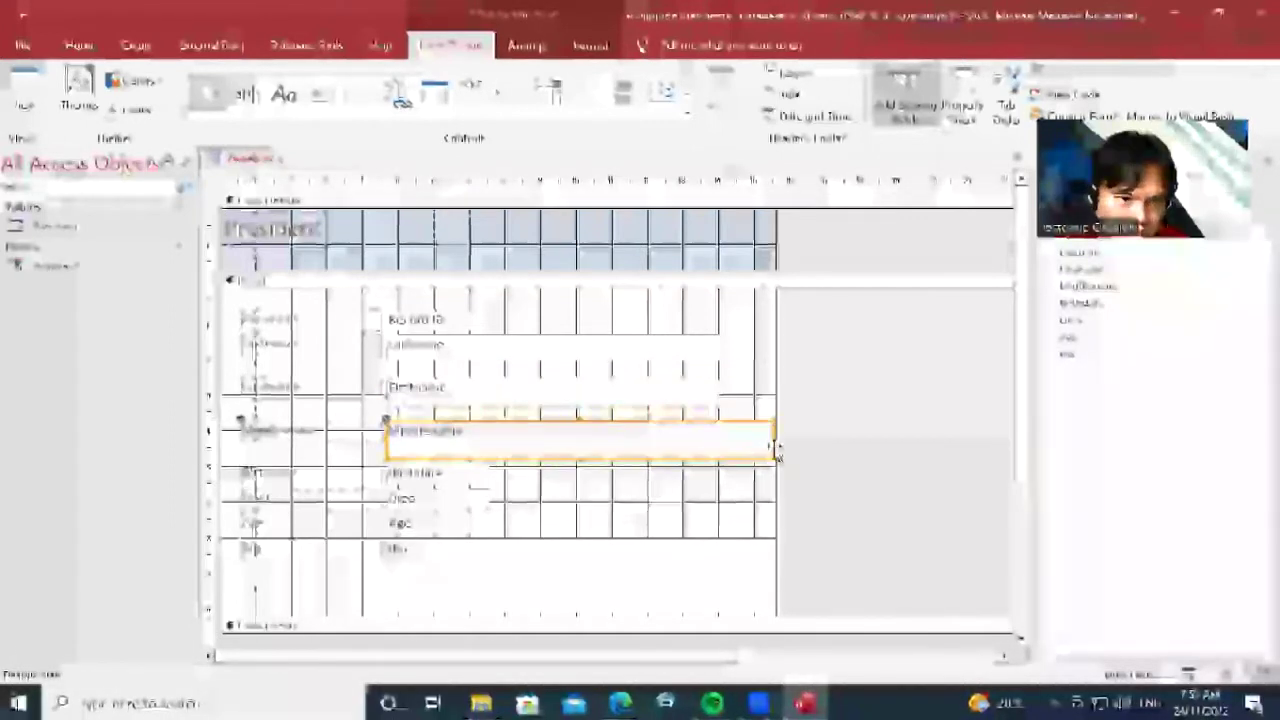
left_click_drag(774, 447, 718, 452)
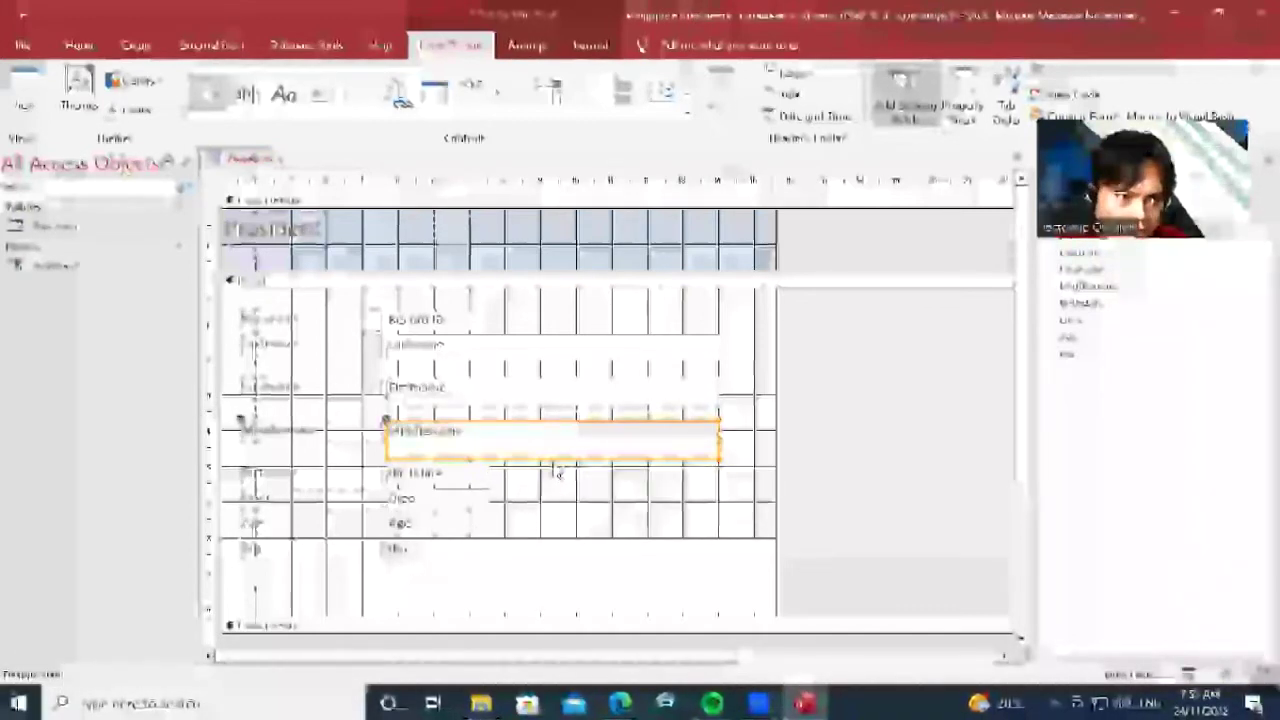
left_click_drag(551, 458, 551, 442)
left_click(742, 470)
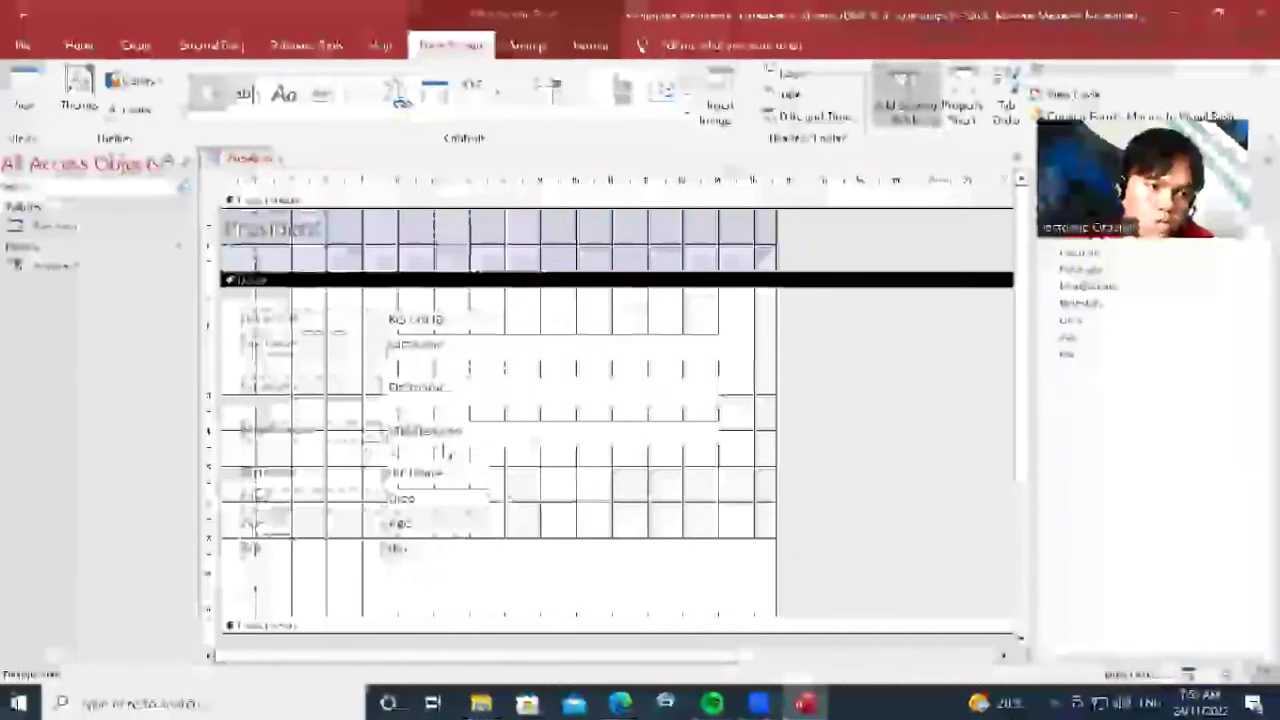
Adjust the Bio box and widen the President form's design area to the right
scroll(1024, 320, "down", 3)
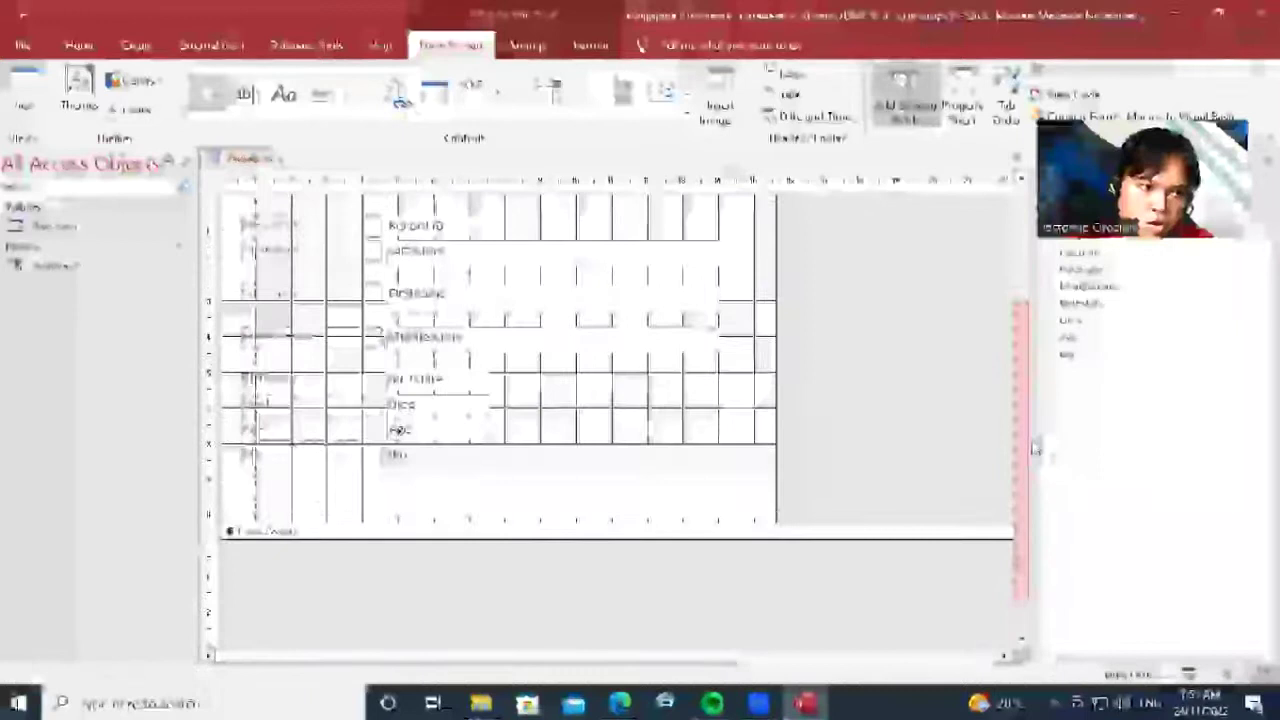
left_click(507, 455)
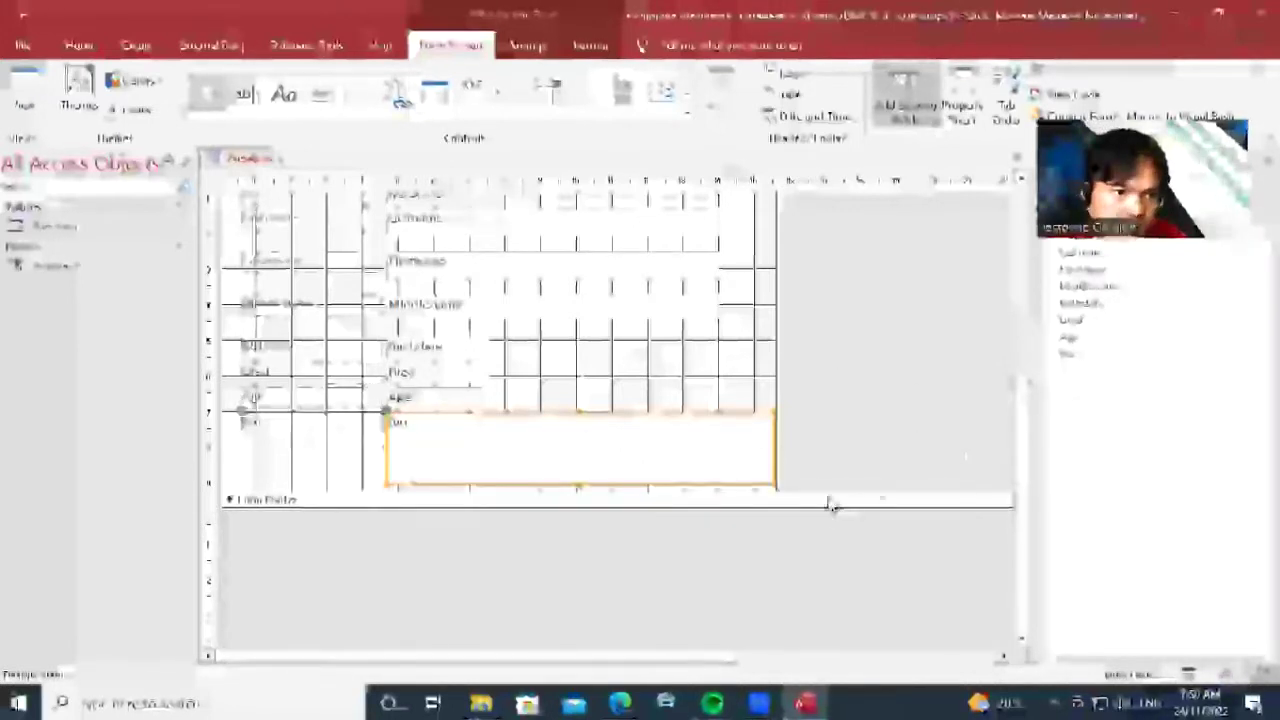
left_click_drag(770, 446, 752, 444)
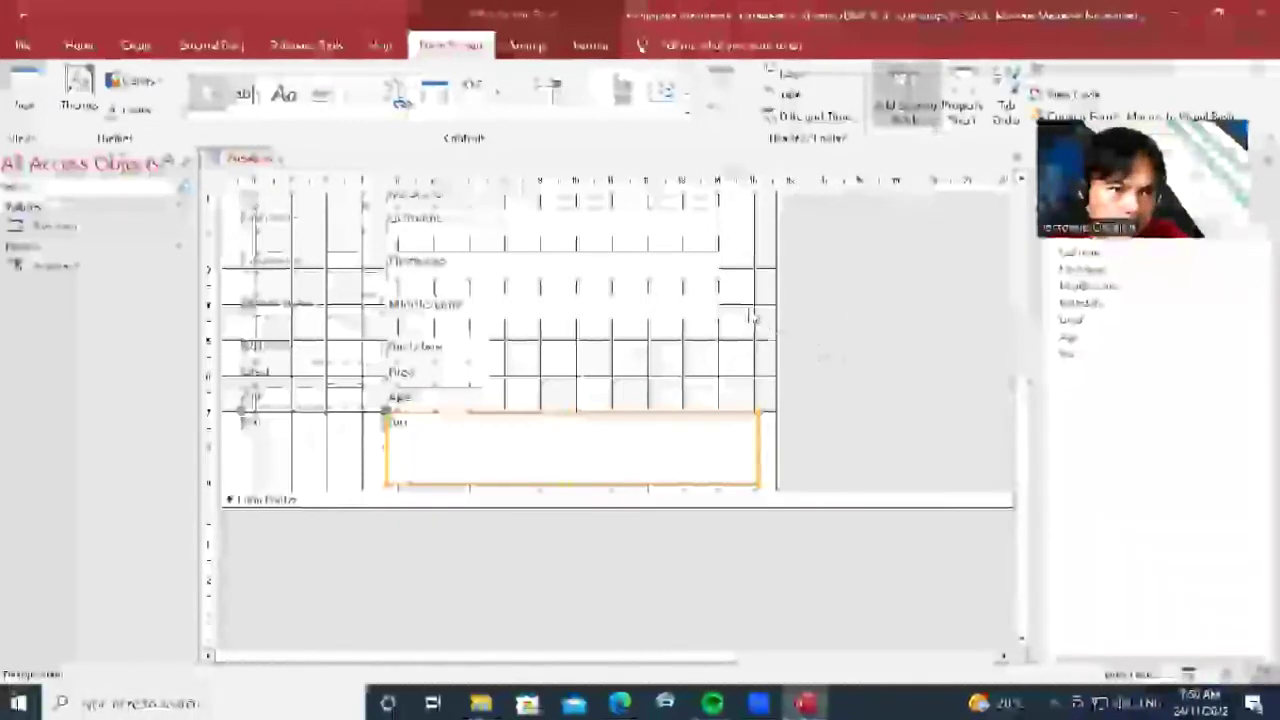
left_click(840, 330)
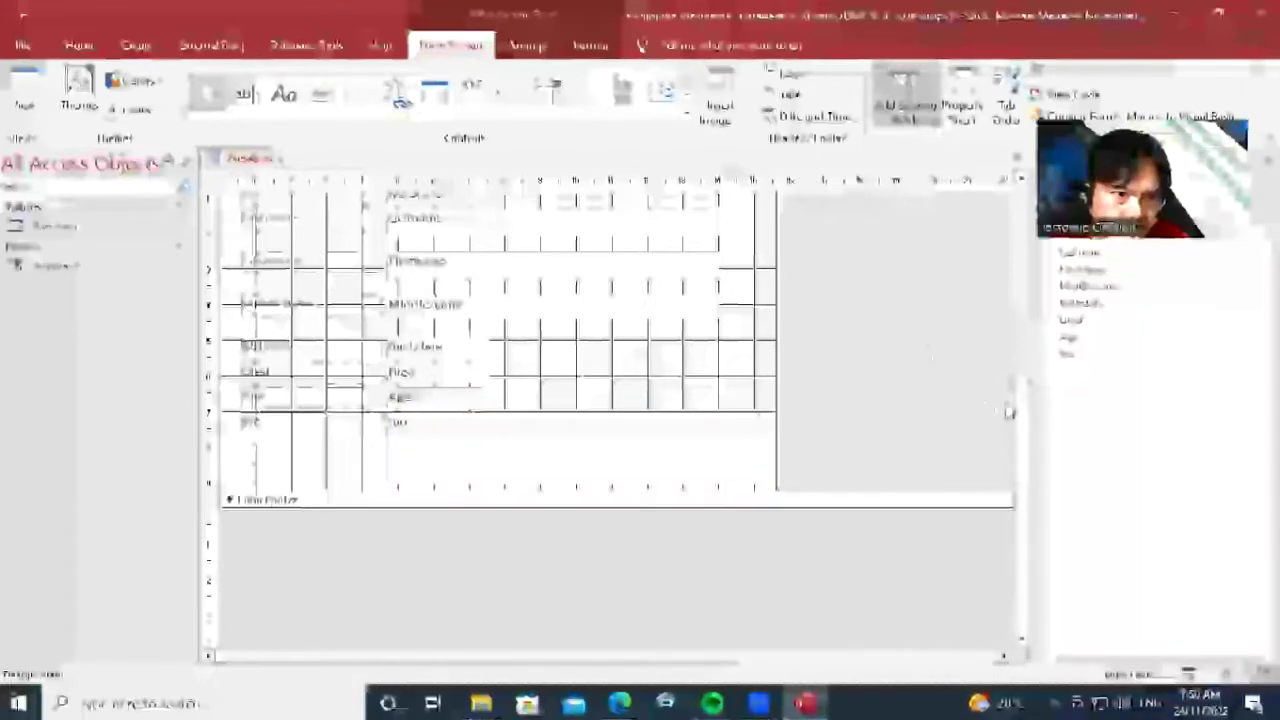
left_click_drag(1023, 378, 1022, 402)
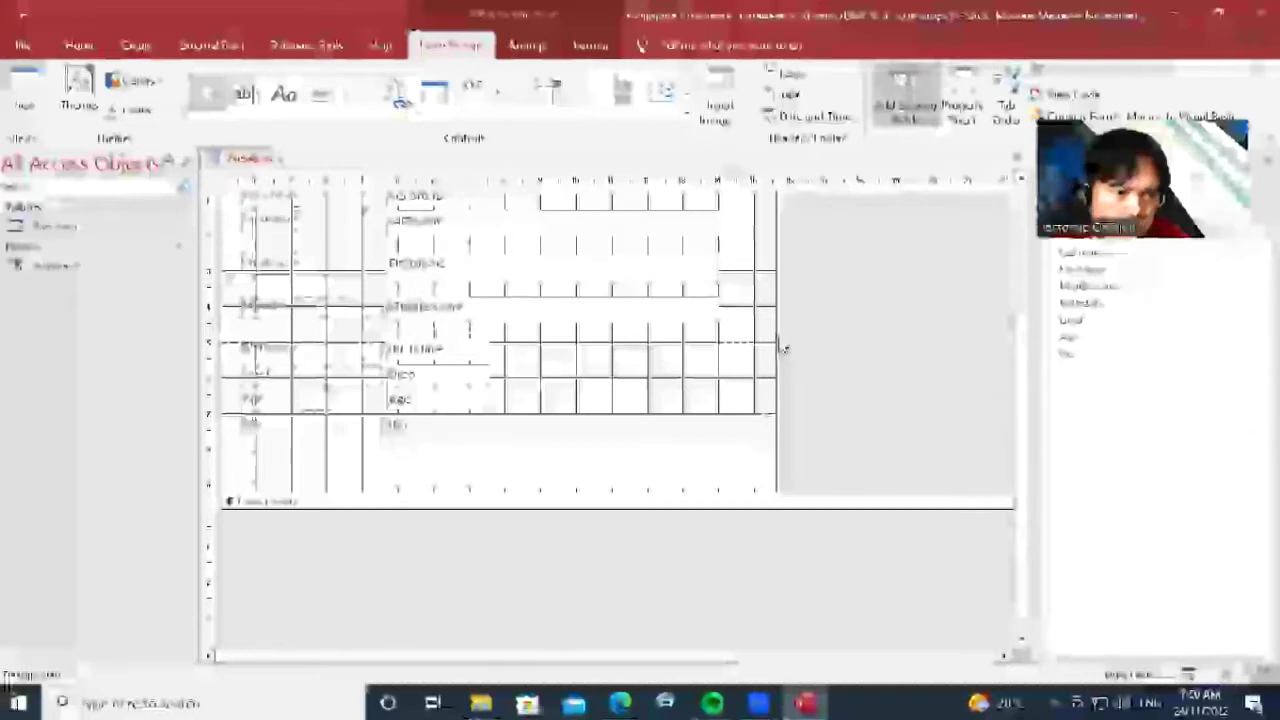
left_click_drag(776, 331, 857, 312)
left_click(699, 466)
left_click(660, 451)
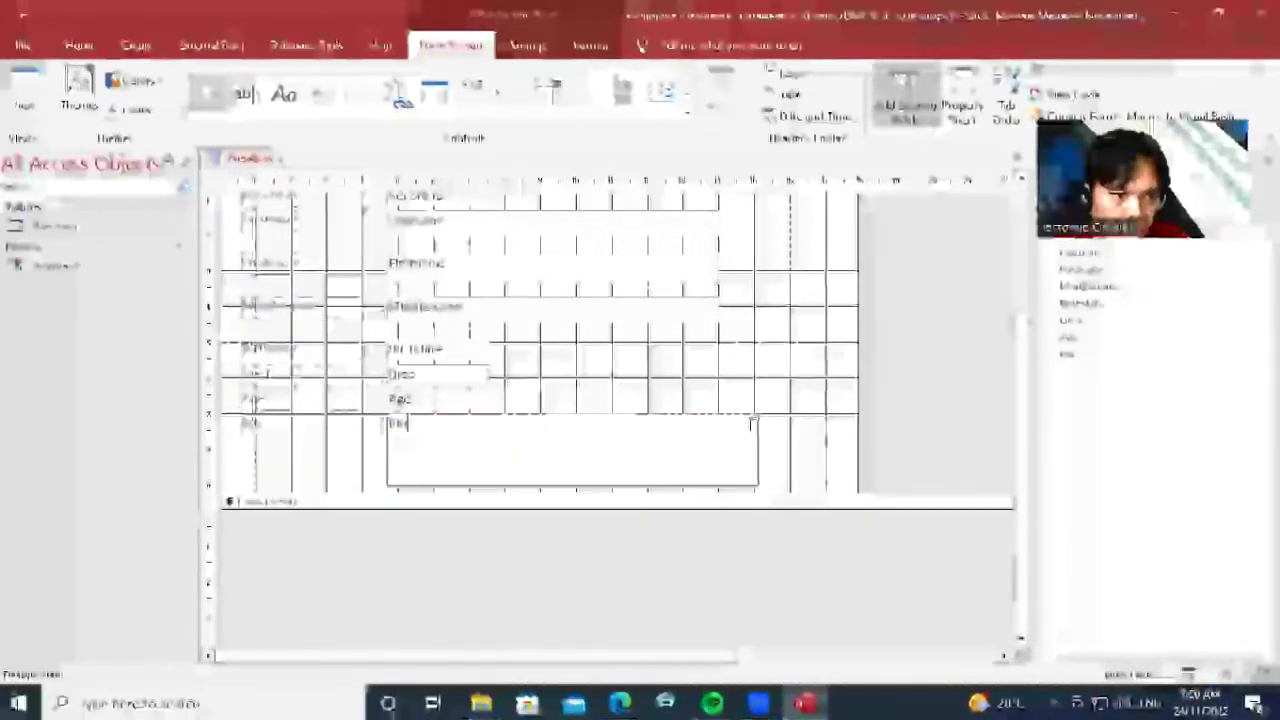
left_click(737, 402)
Widen the Bio box, lengthen the Detail section downward, and make the Bio box taller
left_click(746, 485)
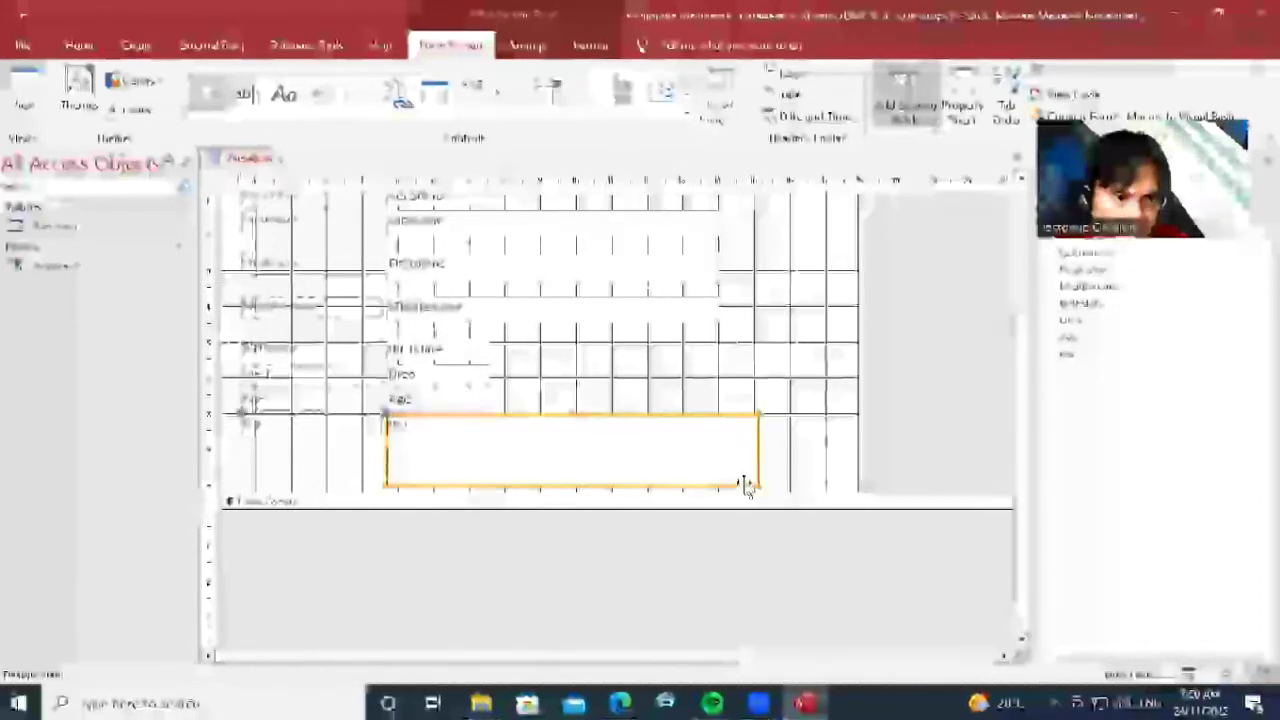
left_click_drag(758, 447, 848, 450)
scroll(625, 508, "down", 1)
left_click_drag(632, 486, 629, 538)
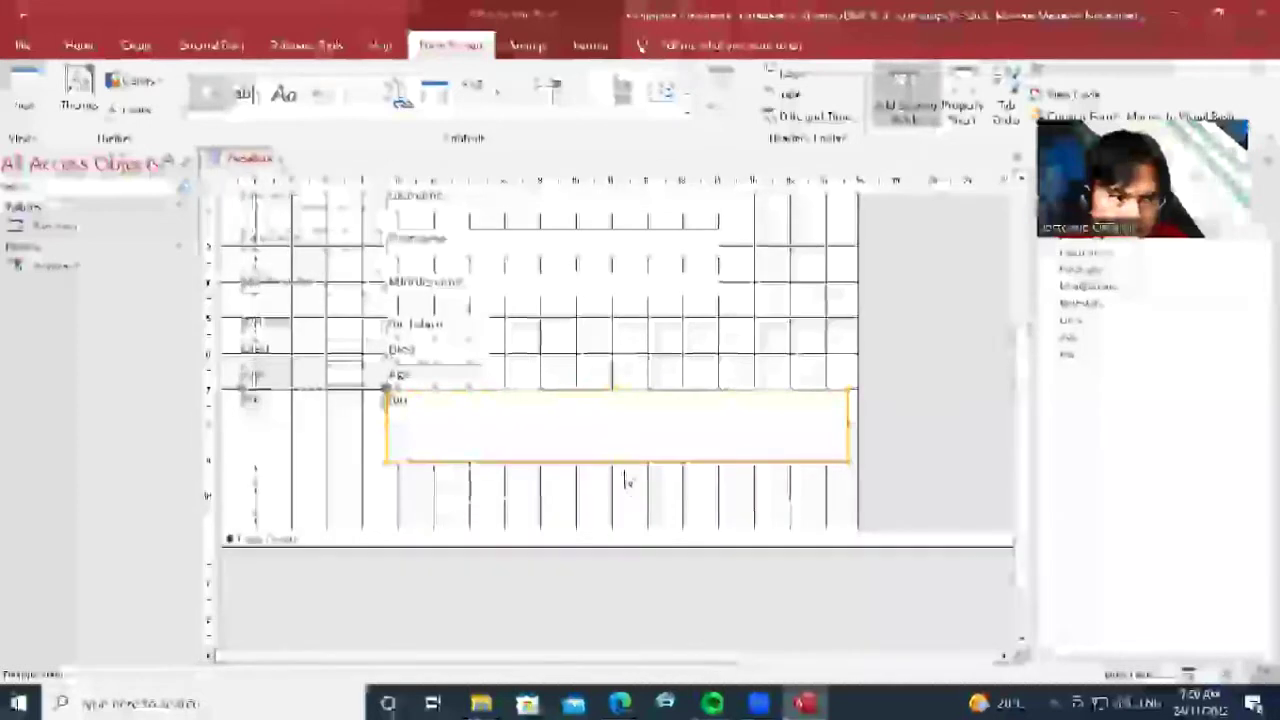
left_click_drag(617, 460, 629, 523)
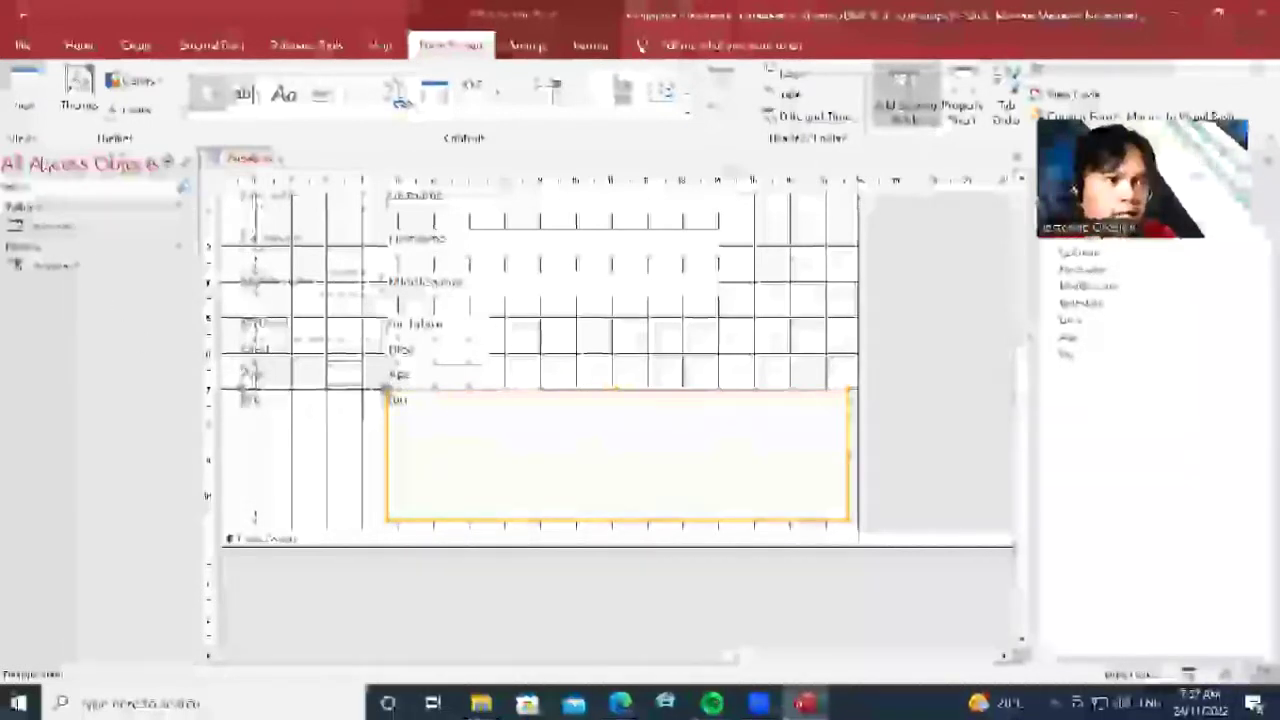
Switch the President form to Form View to check the resized field boxes
left_click(24, 108)
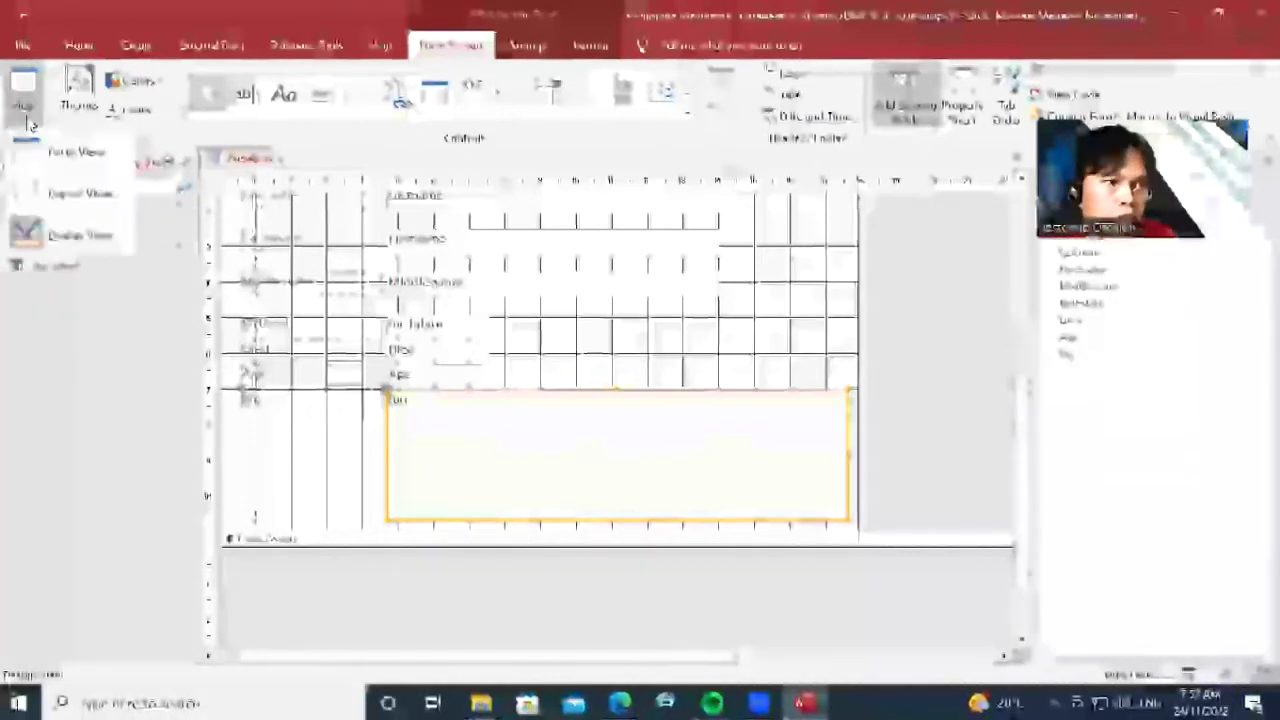
left_click(74, 158)
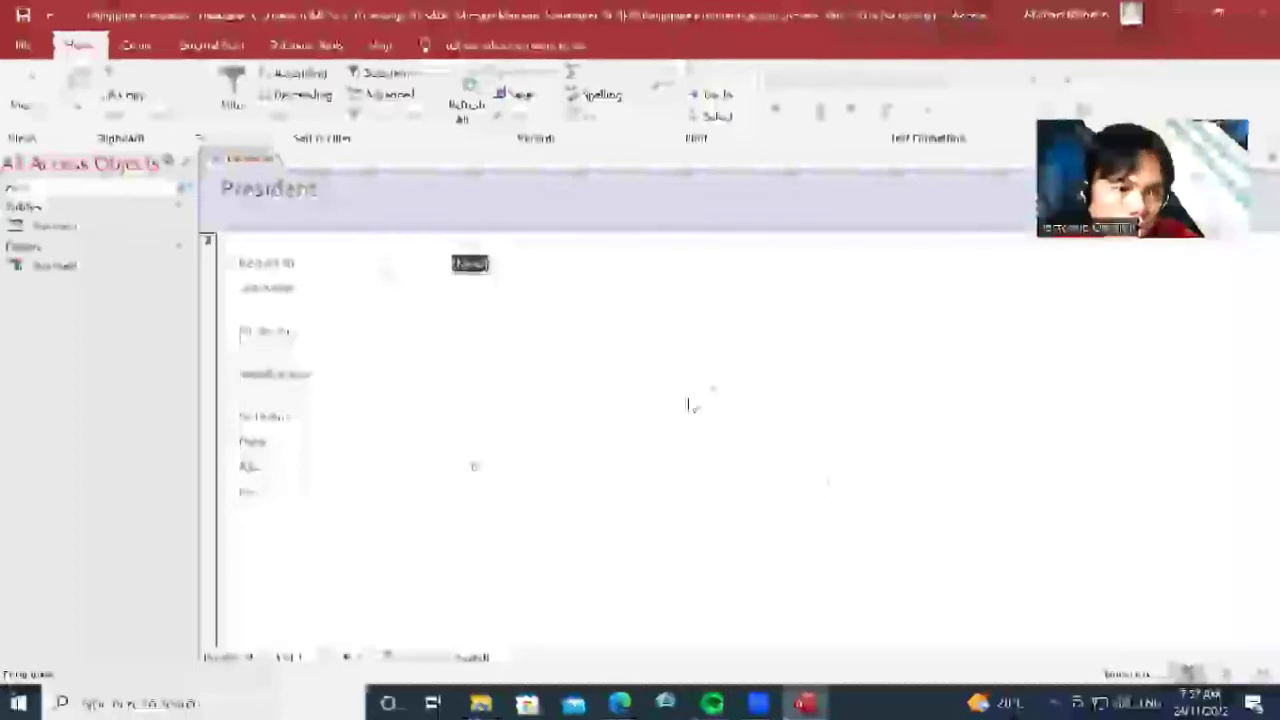
left_click(3, 699)
left_click(1041, 479)
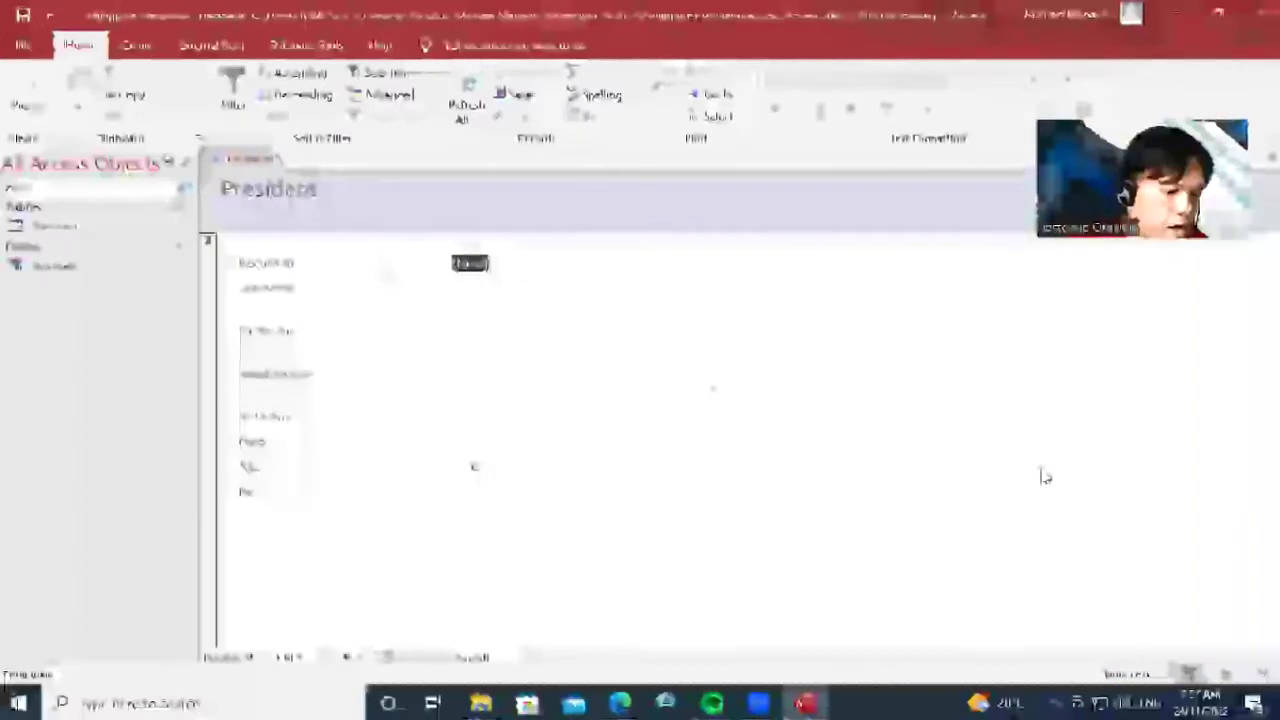
key("super")
Launch Google Chrome from the Start menu search and bring its window forward
type("chrome")
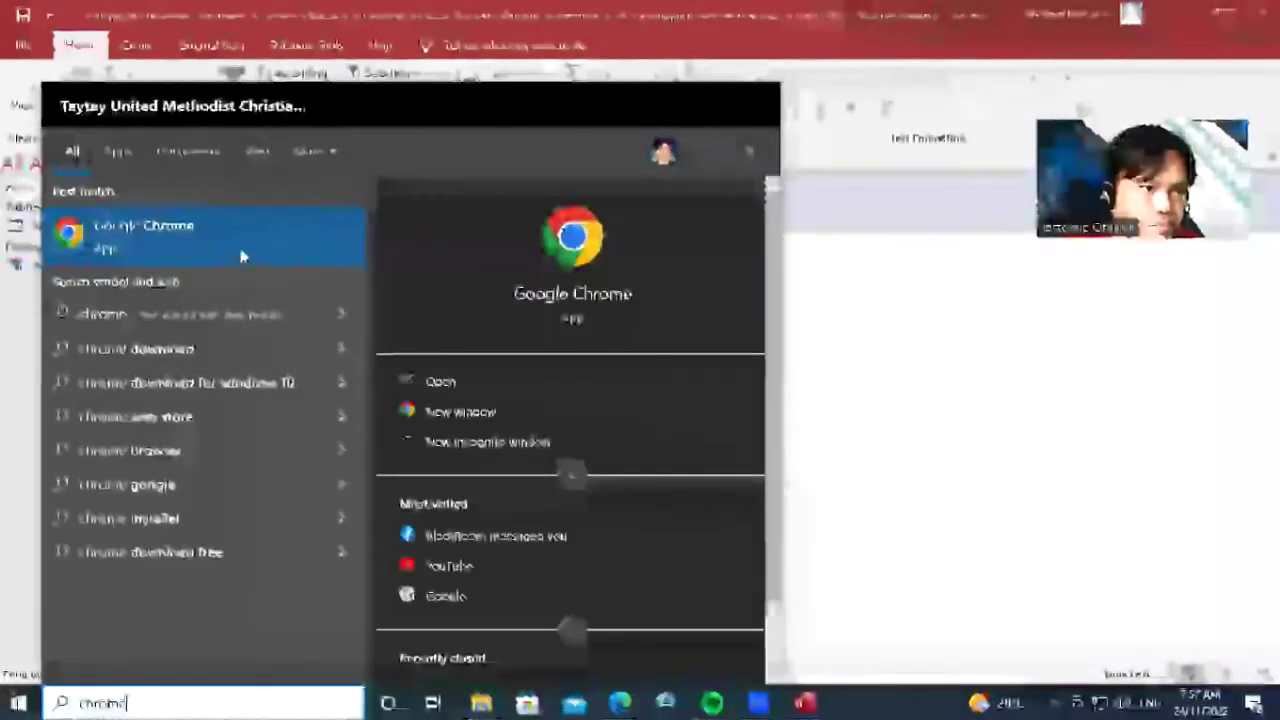
left_click(243, 245)
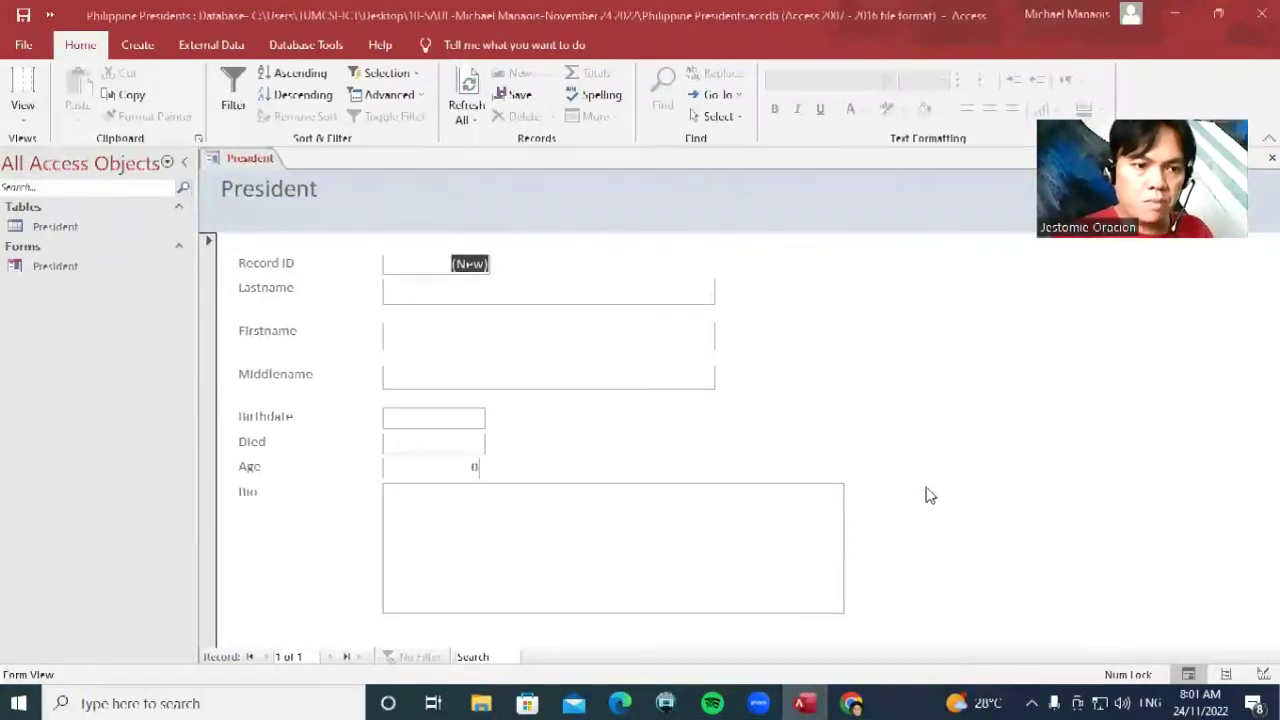
left_click(851, 703)
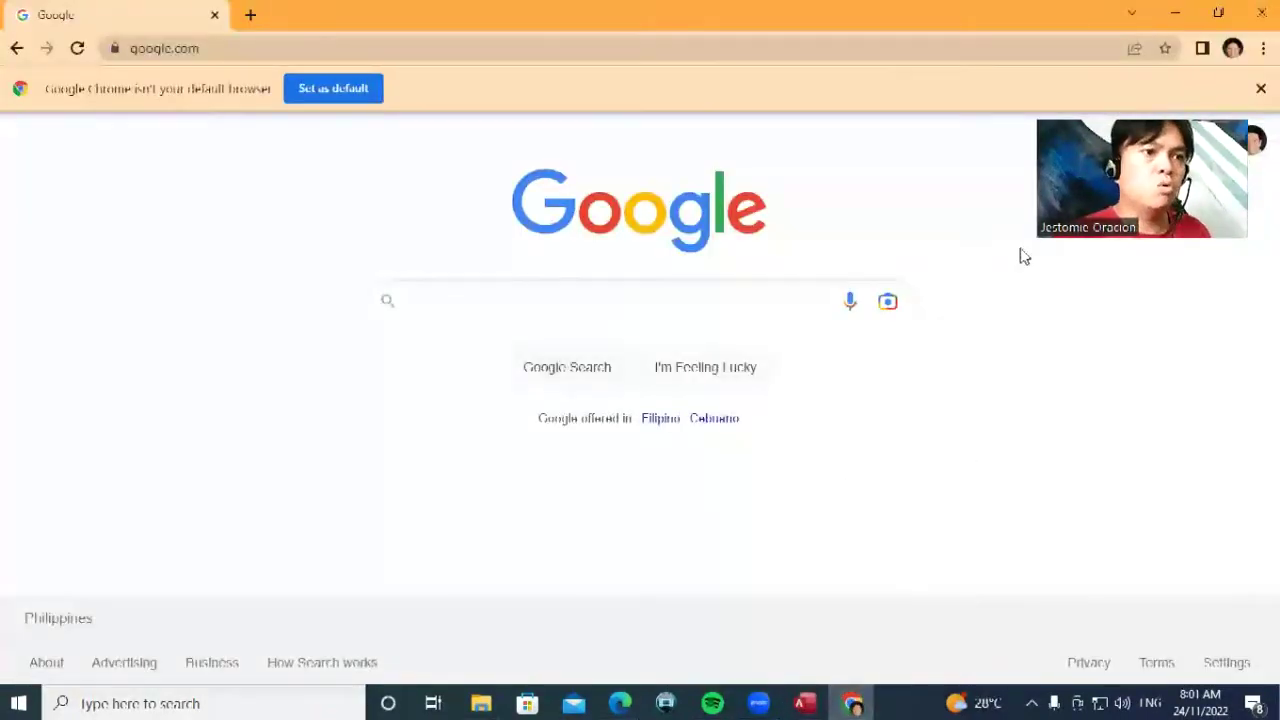
Go to wikipedia.com and open the English Wikipedia main page
left_click(548, 48)
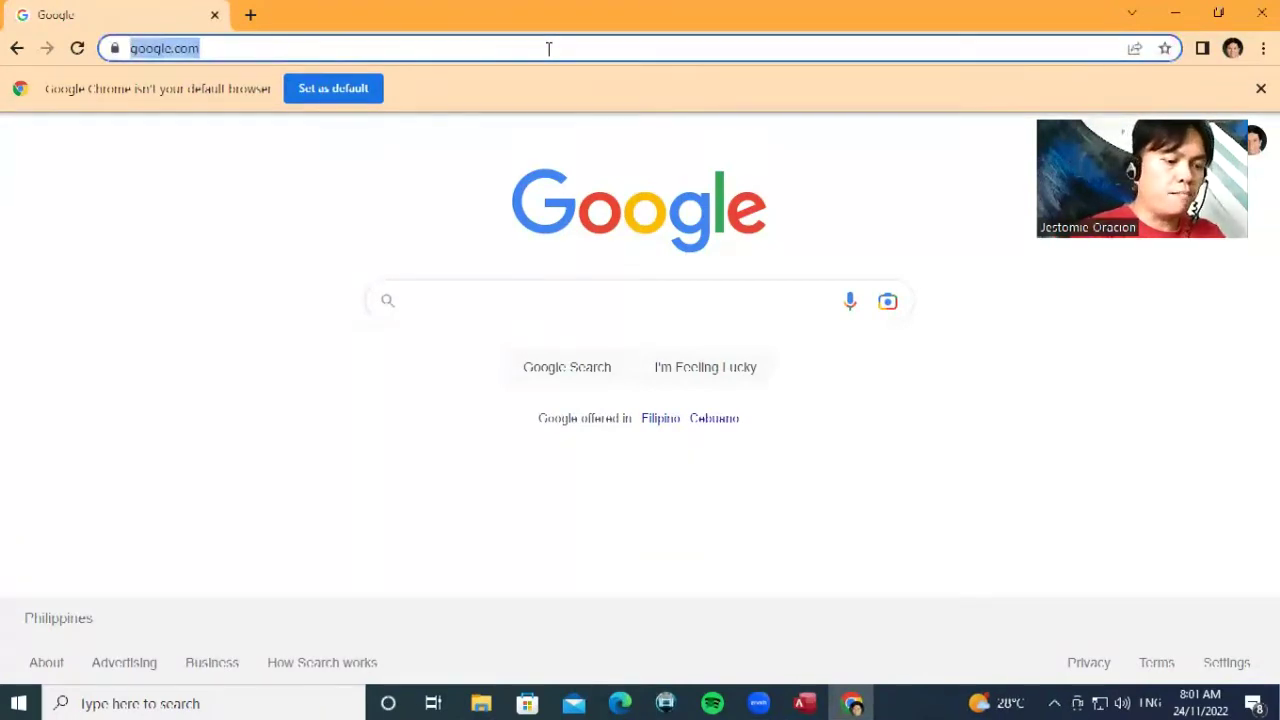
type("wikipedia.com")
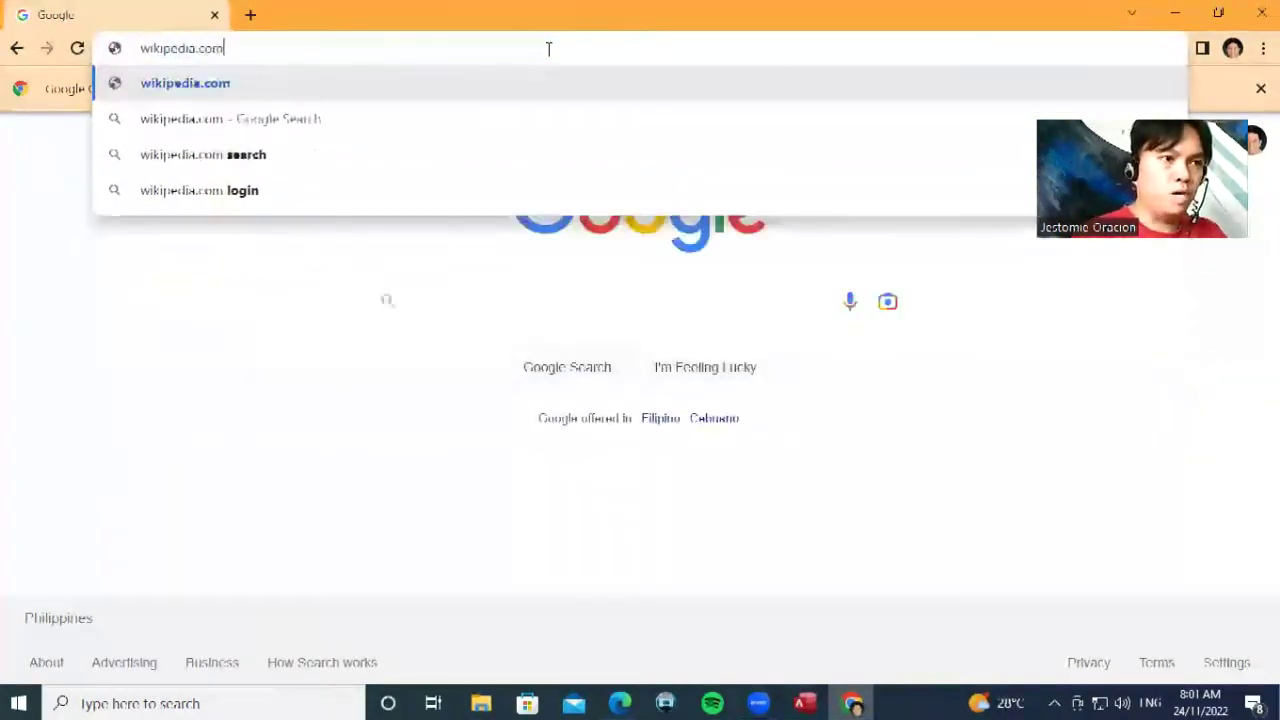
key("Return")
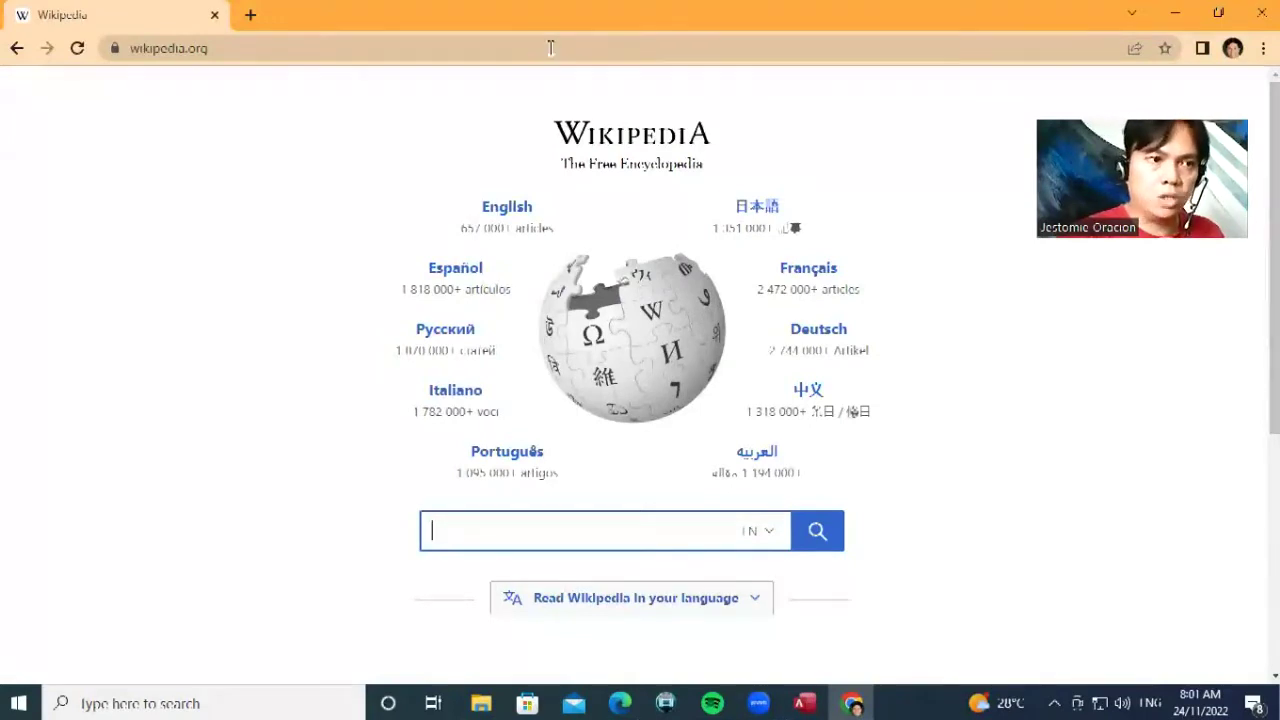
left_click(512, 210)
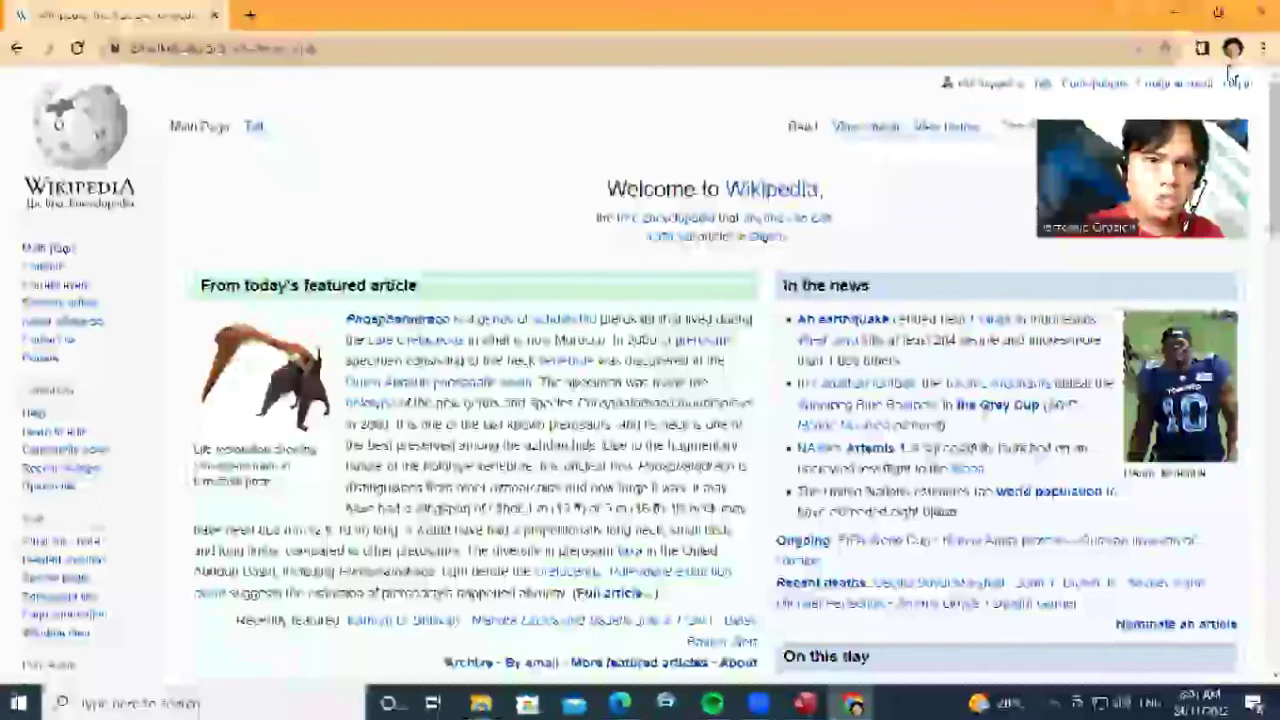
Search Wikipedia for the list of Philippine presidents
left_click(1123, 123)
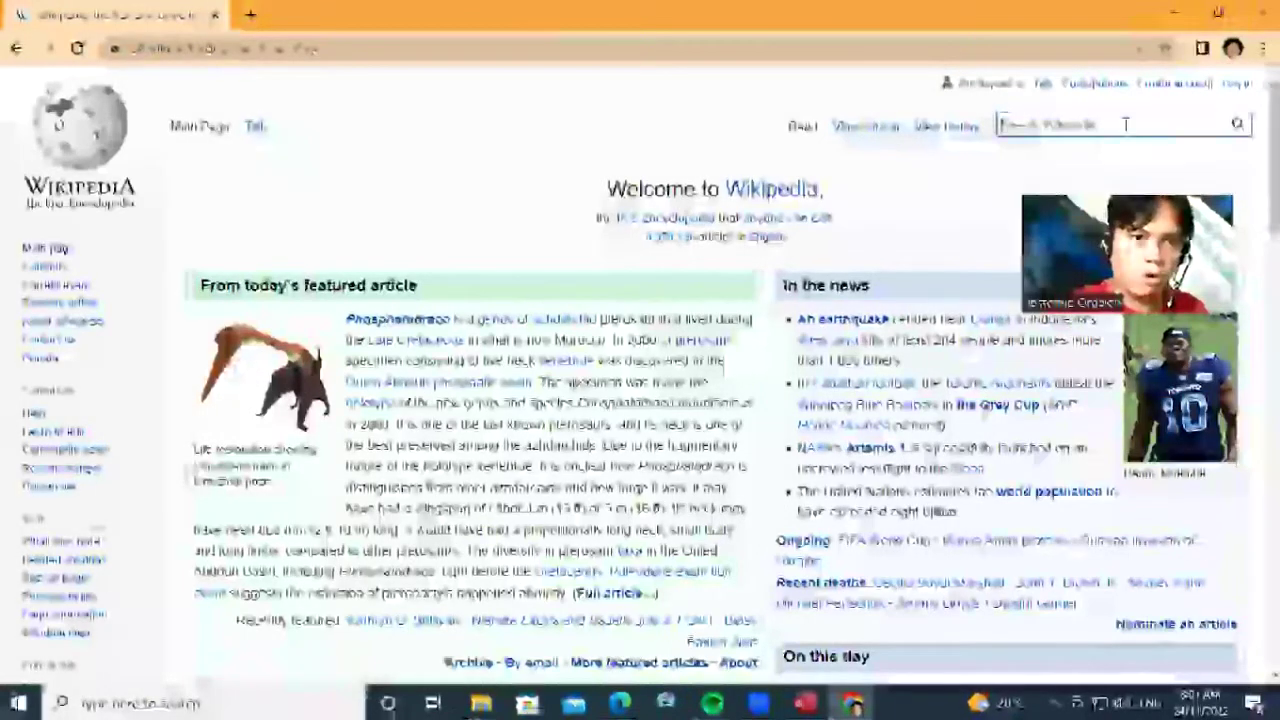
type("list o")
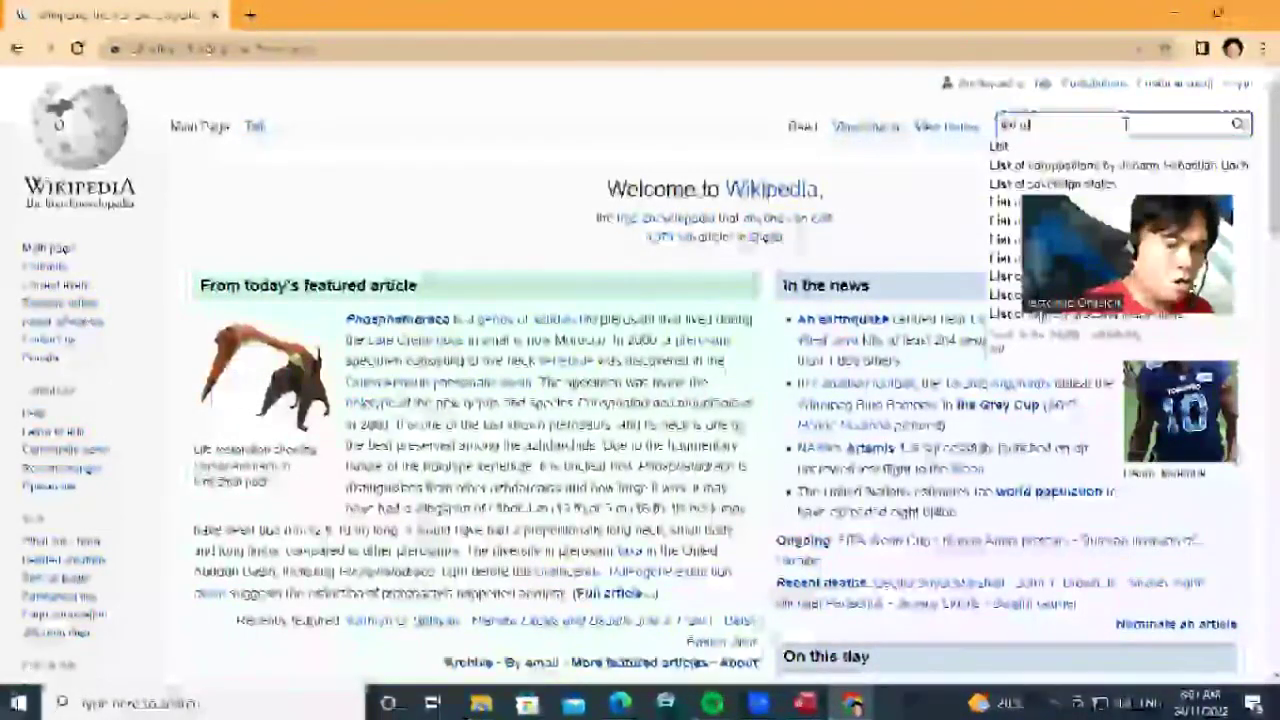
type("f philippine is")
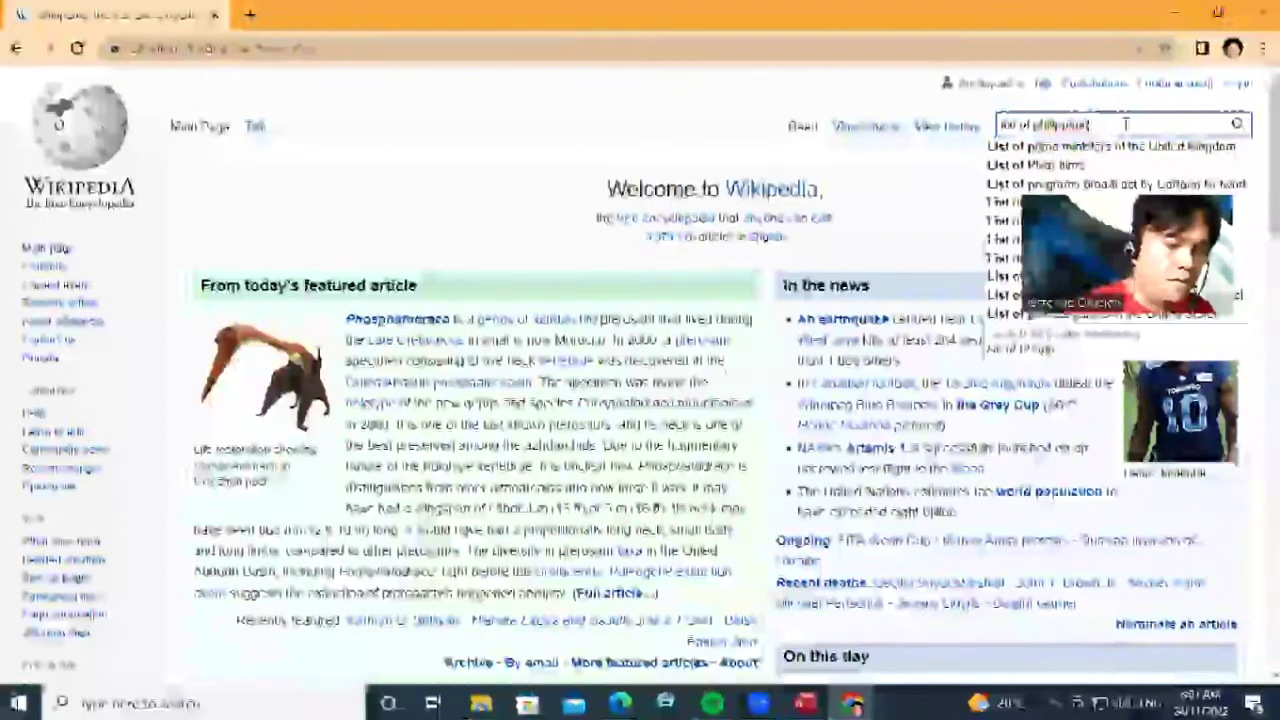
type("sidents")
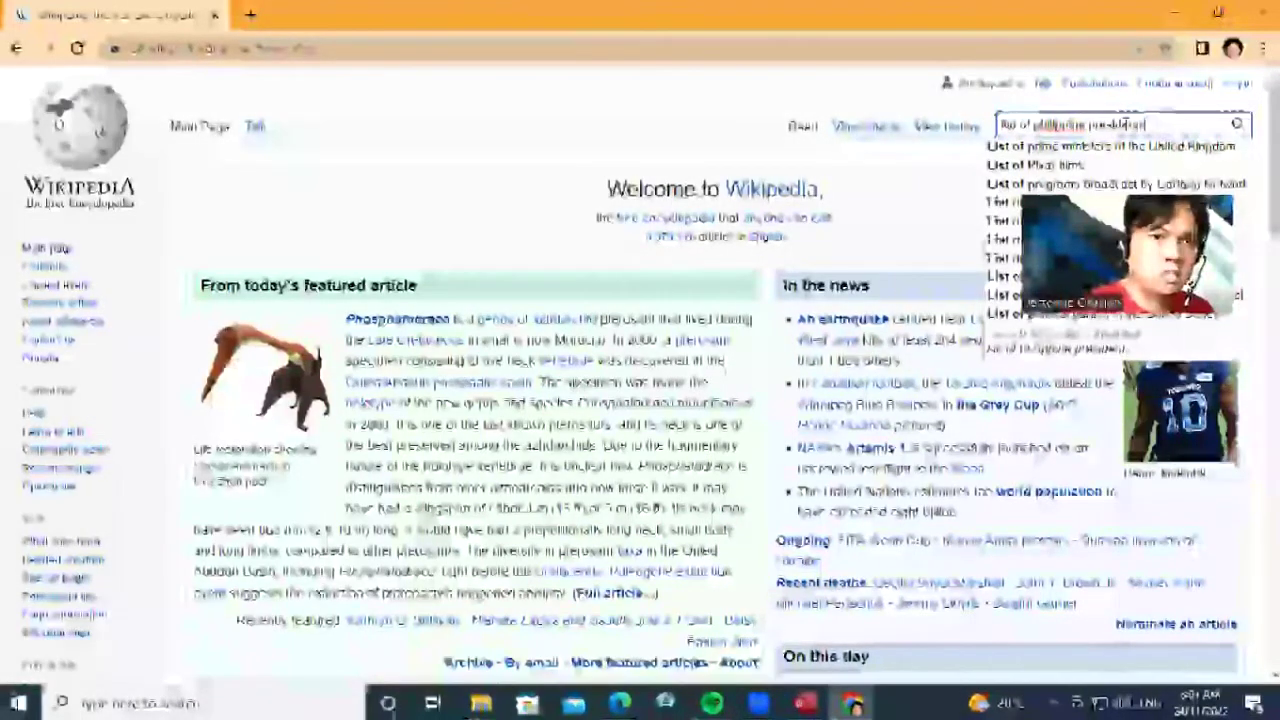
key("Return")
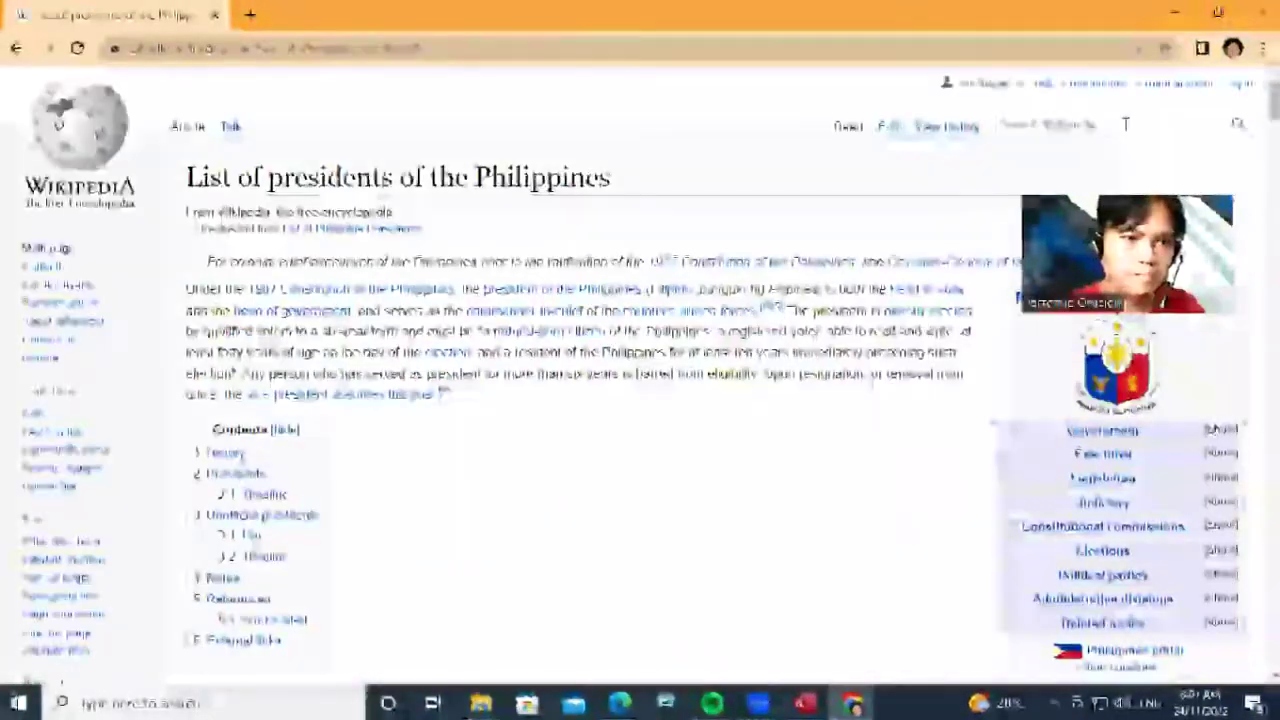
Scroll through the Presidents table and back up to Emilio Aguinaldo's row
scroll(626, 324, "down", 10)
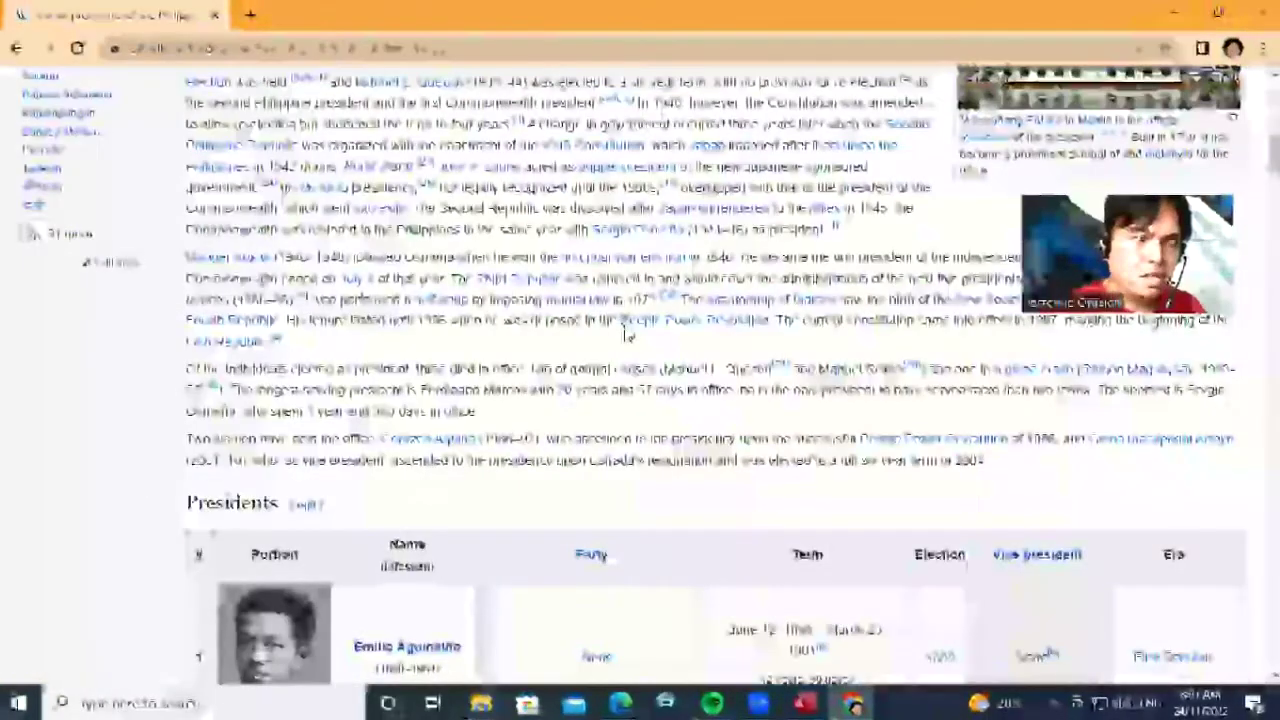
scroll(626, 335, "down", 2)
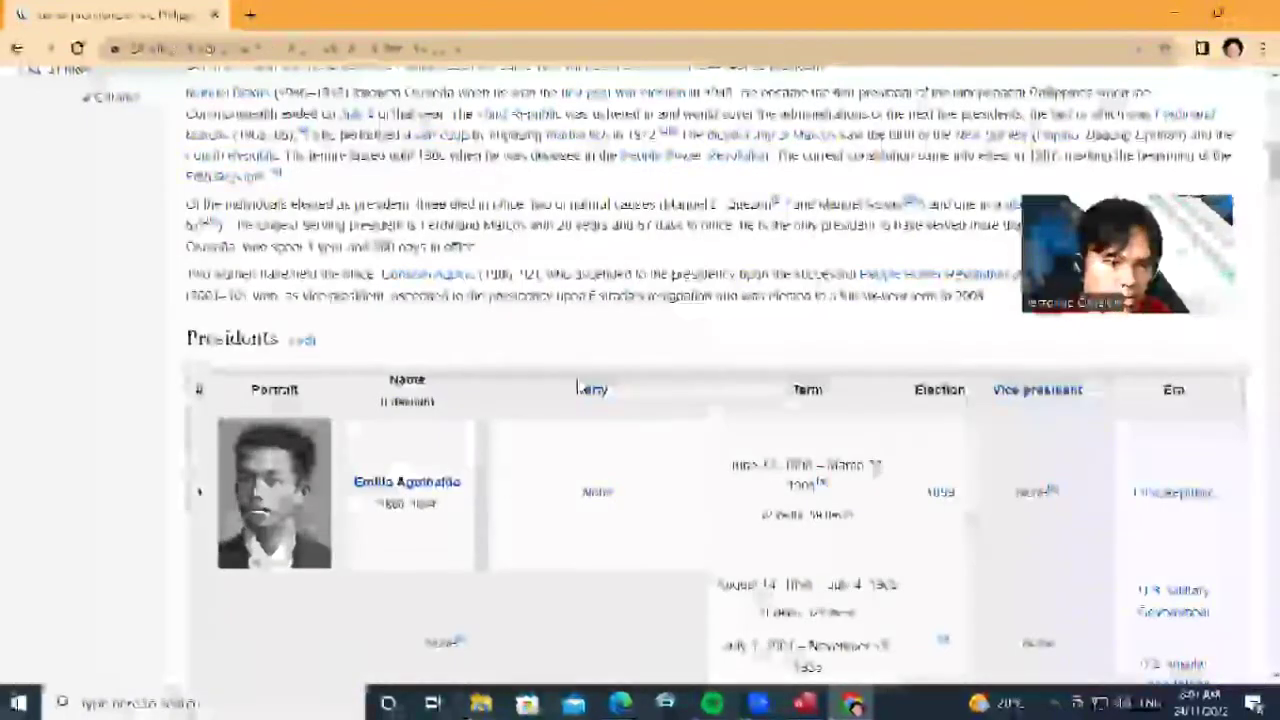
scroll(577, 388, "down", 7)
scroll(577, 380, "up", 5)
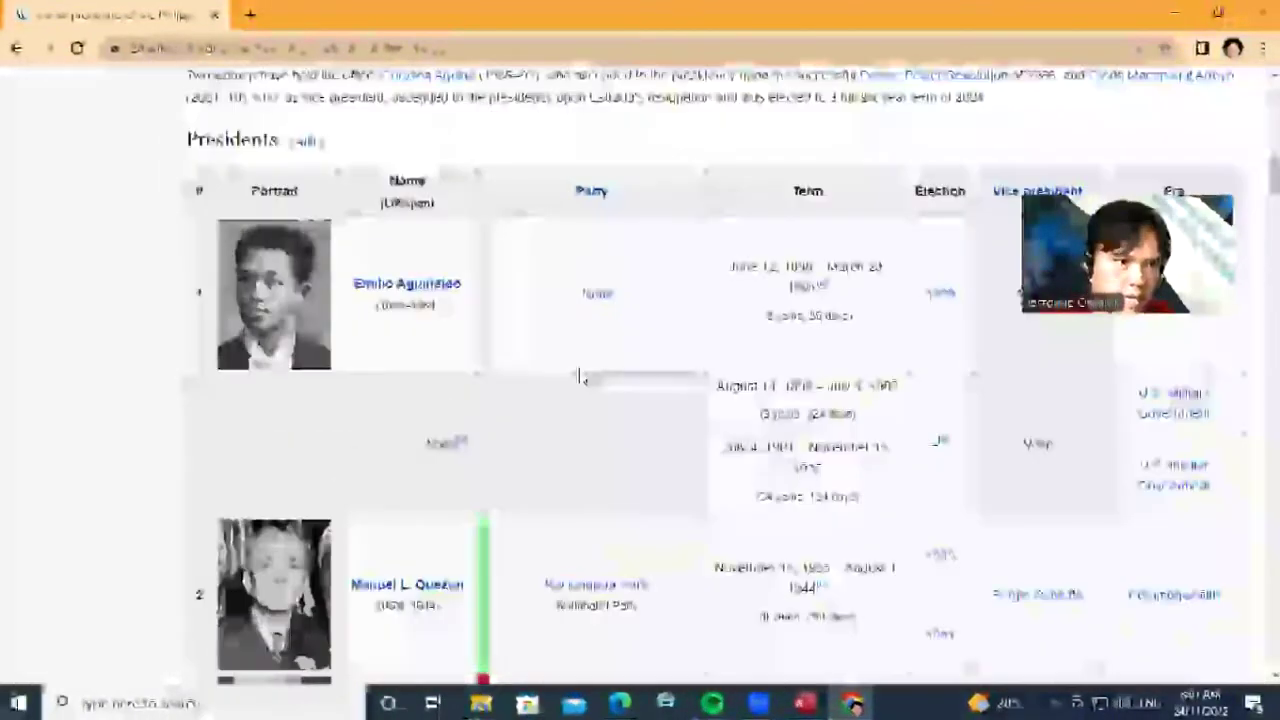
scroll(600, 340, "up", 1)
scroll(577, 363, "down", 7)
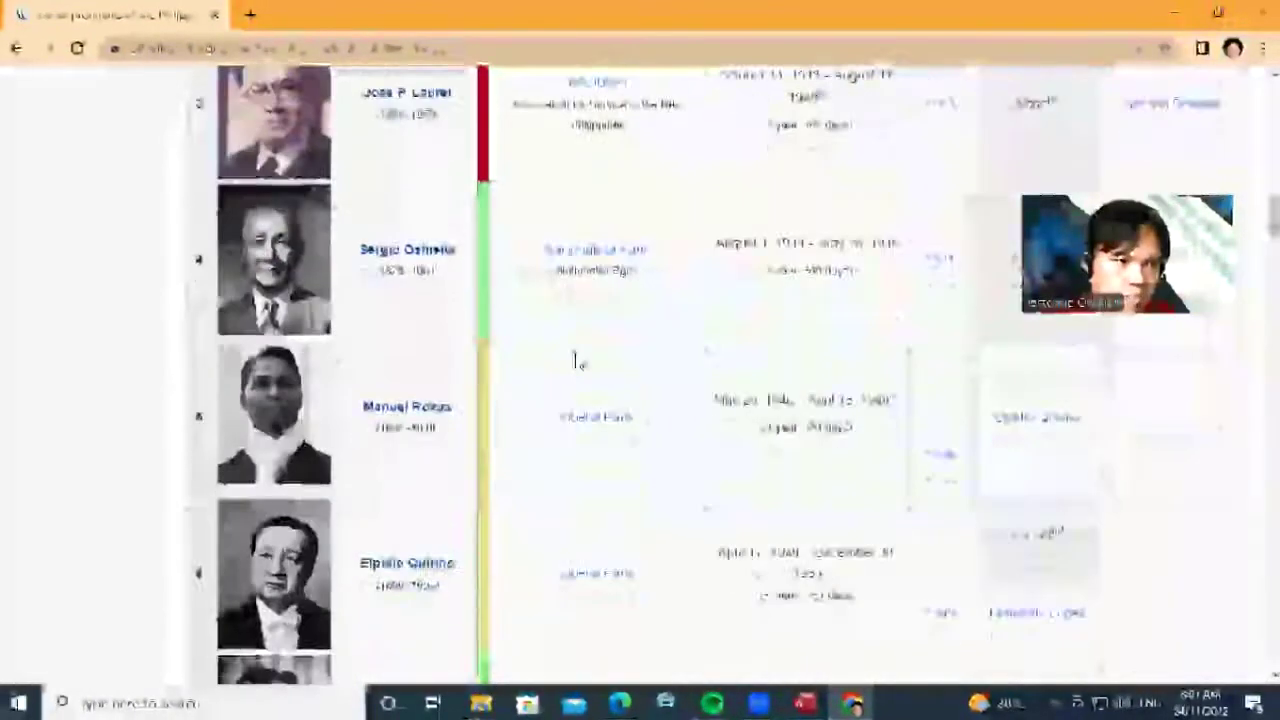
scroll(577, 363, "down", 12)
scroll(577, 363, "up", 9)
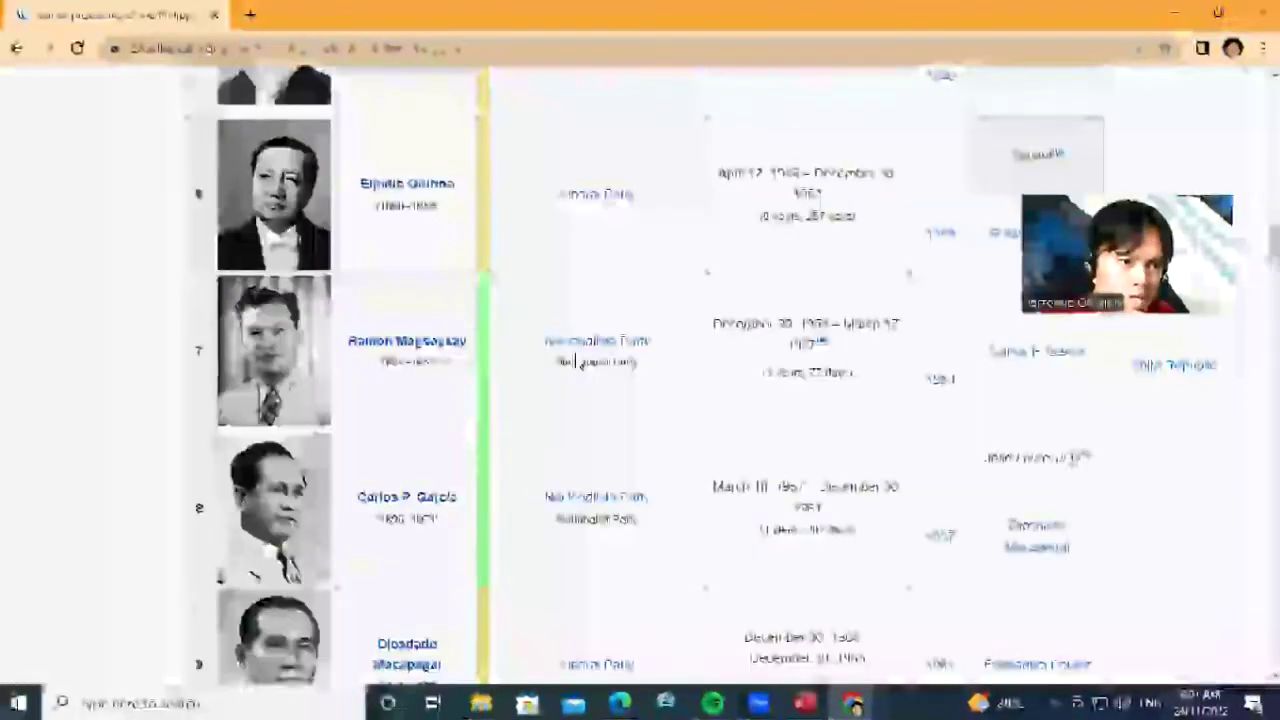
scroll(580, 361, "up", 10)
scroll(577, 363, "down", 10)
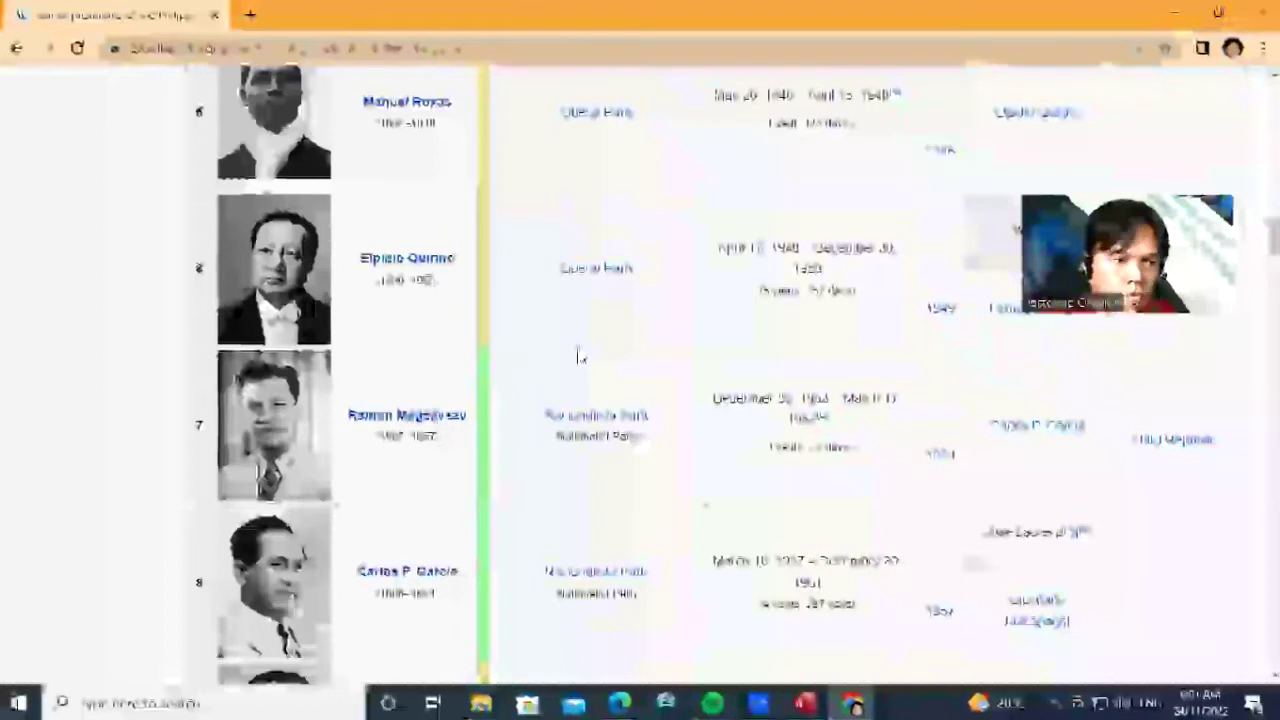
scroll(577, 355, "down", 3)
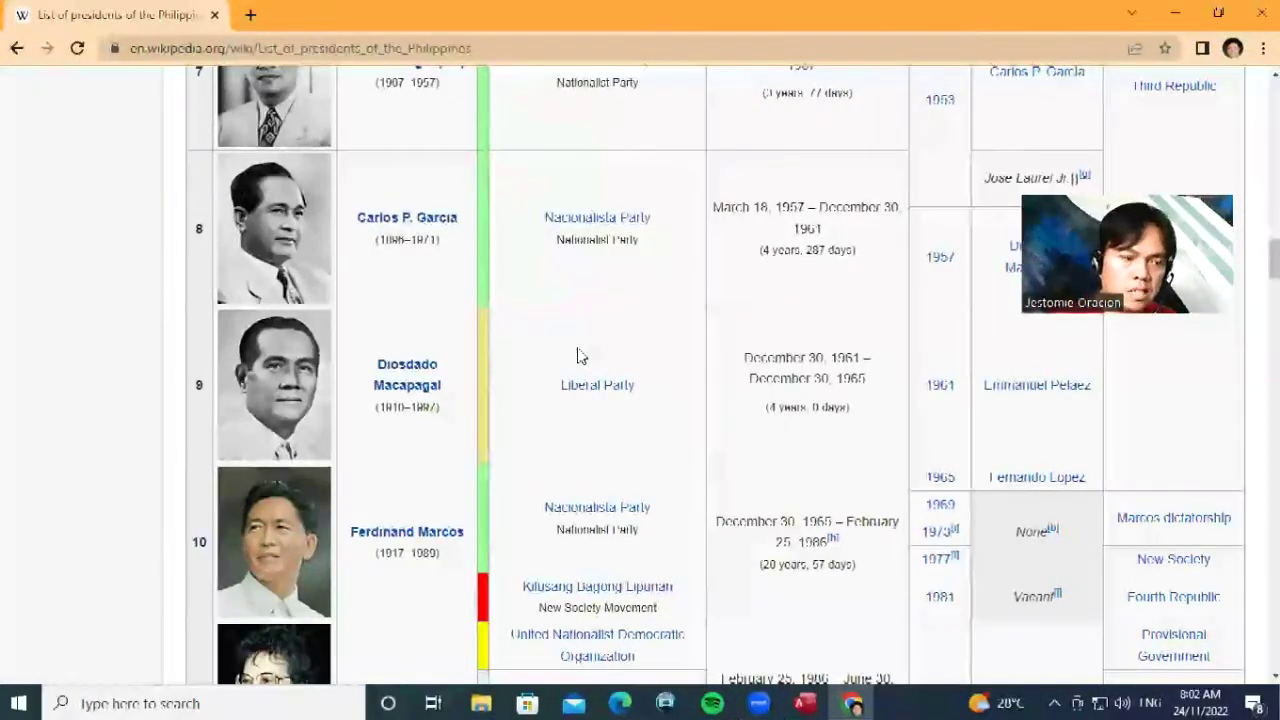
scroll(503, 346, "down", 7)
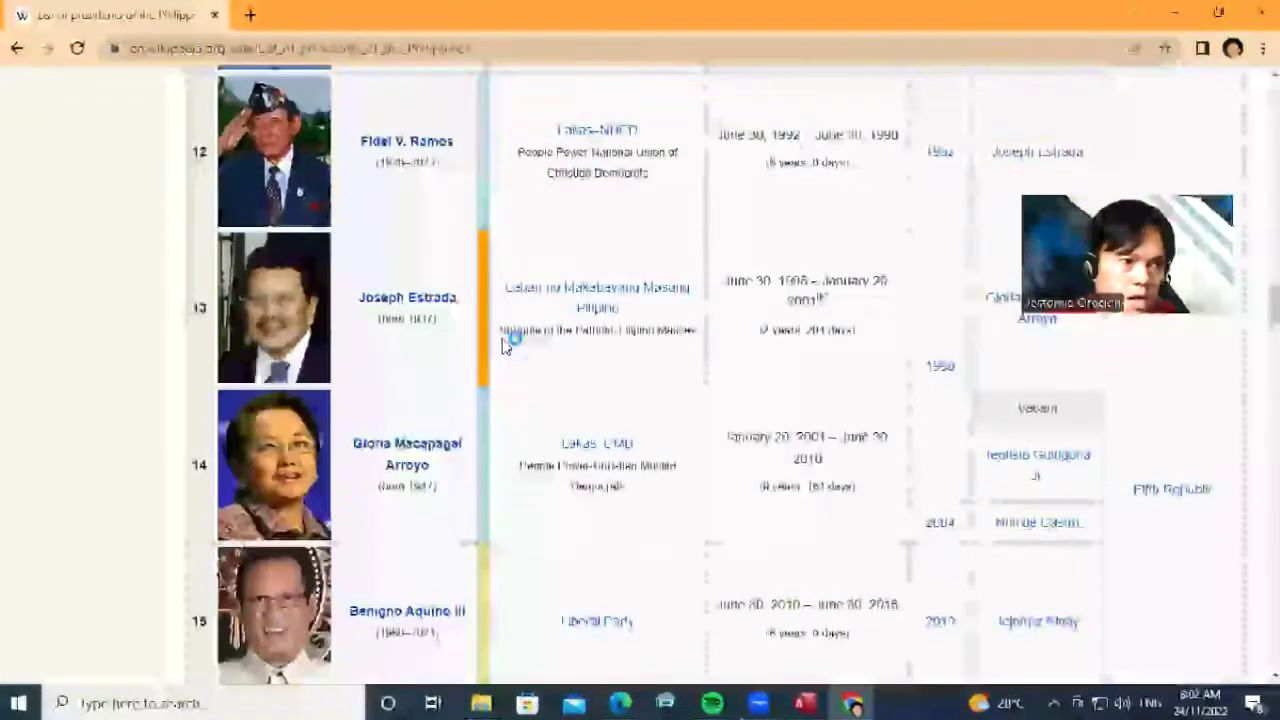
scroll(503, 346, "down", 5)
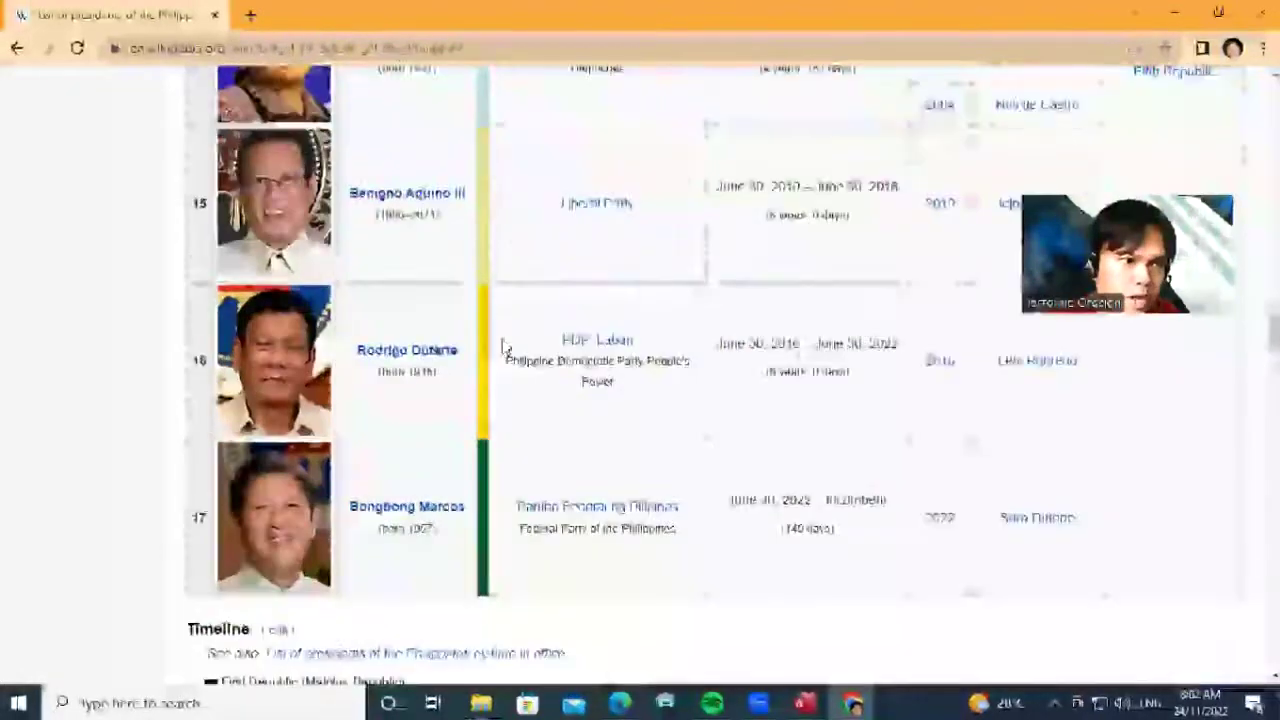
scroll(505, 346, "up", 4)
scroll(505, 346, "up", 3)
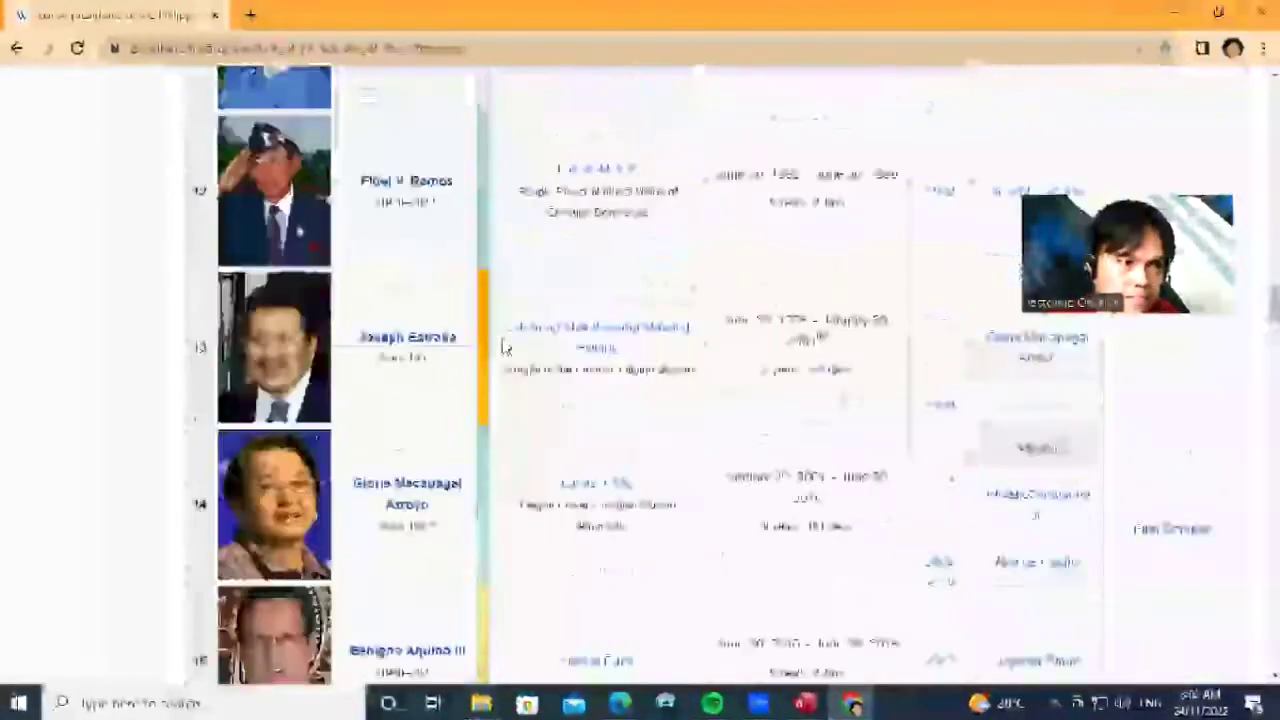
scroll(505, 346, "up", 2)
scroll(505, 346, "down", 1)
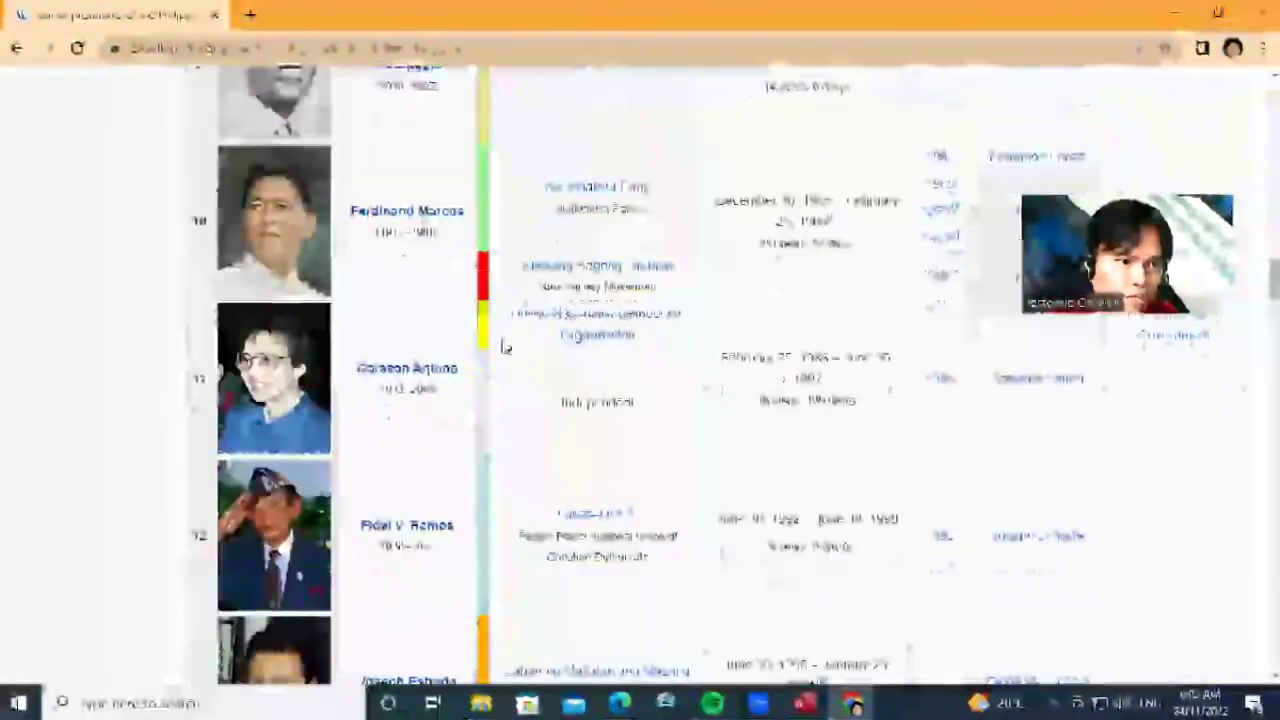
scroll(505, 346, "down", 5)
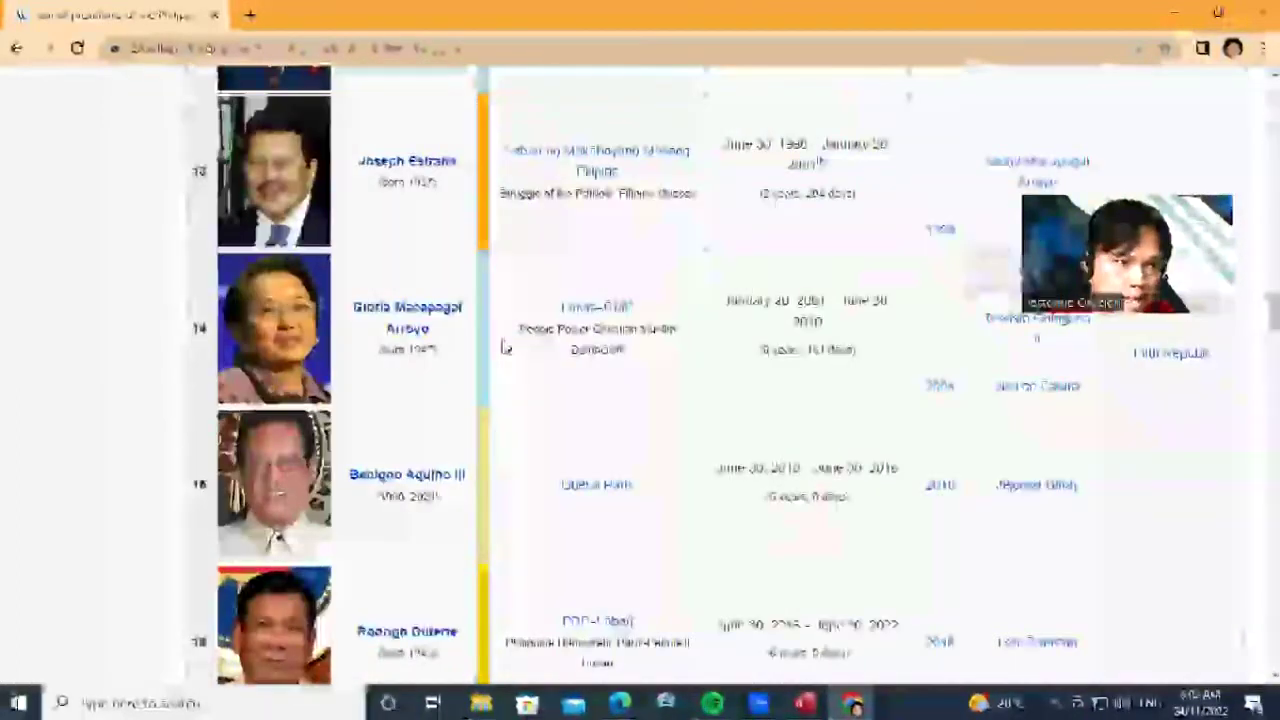
scroll(505, 346, "down", 1)
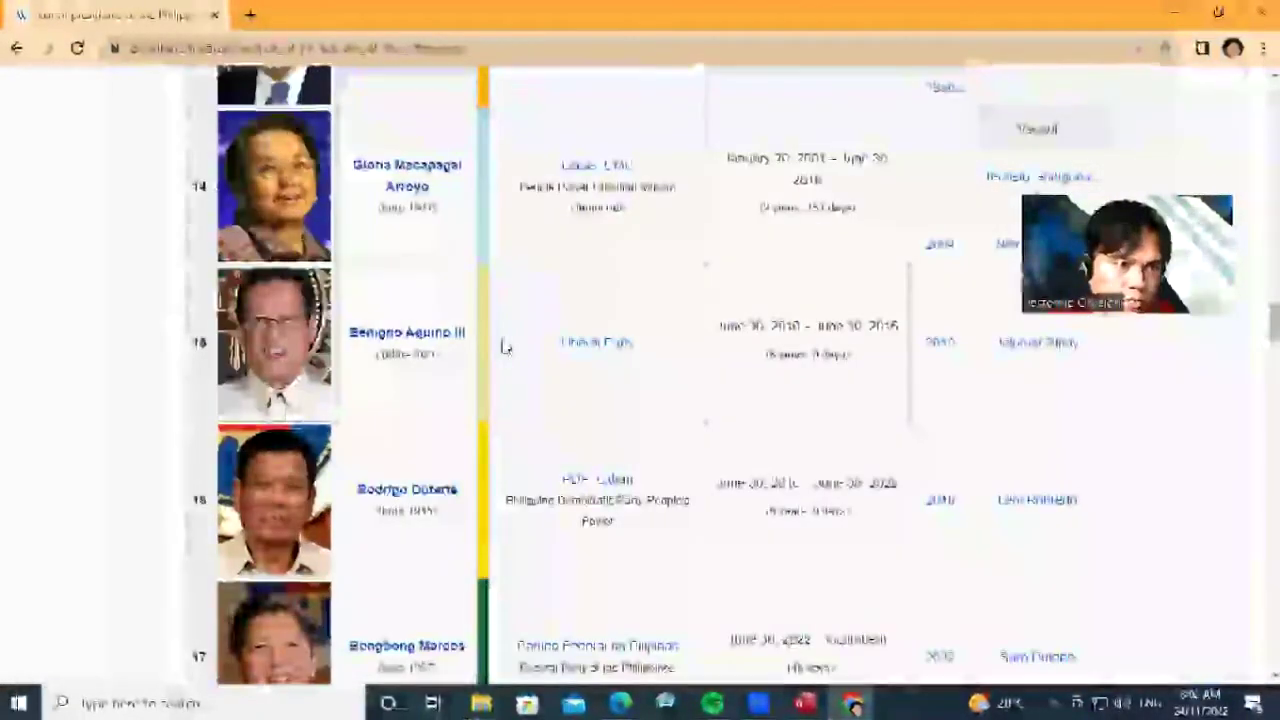
scroll(505, 346, "down", 2)
scroll(505, 346, "down", 1)
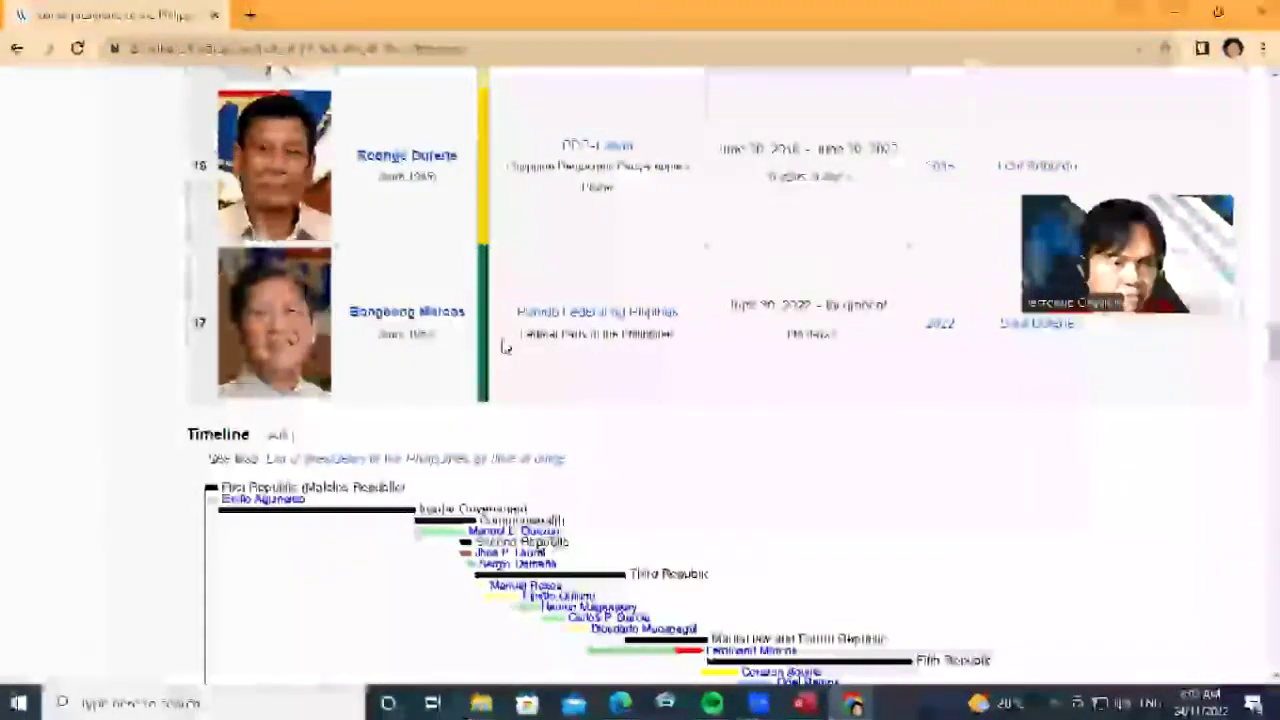
scroll(505, 346, "up", 7)
scroll(505, 346, "up", 4)
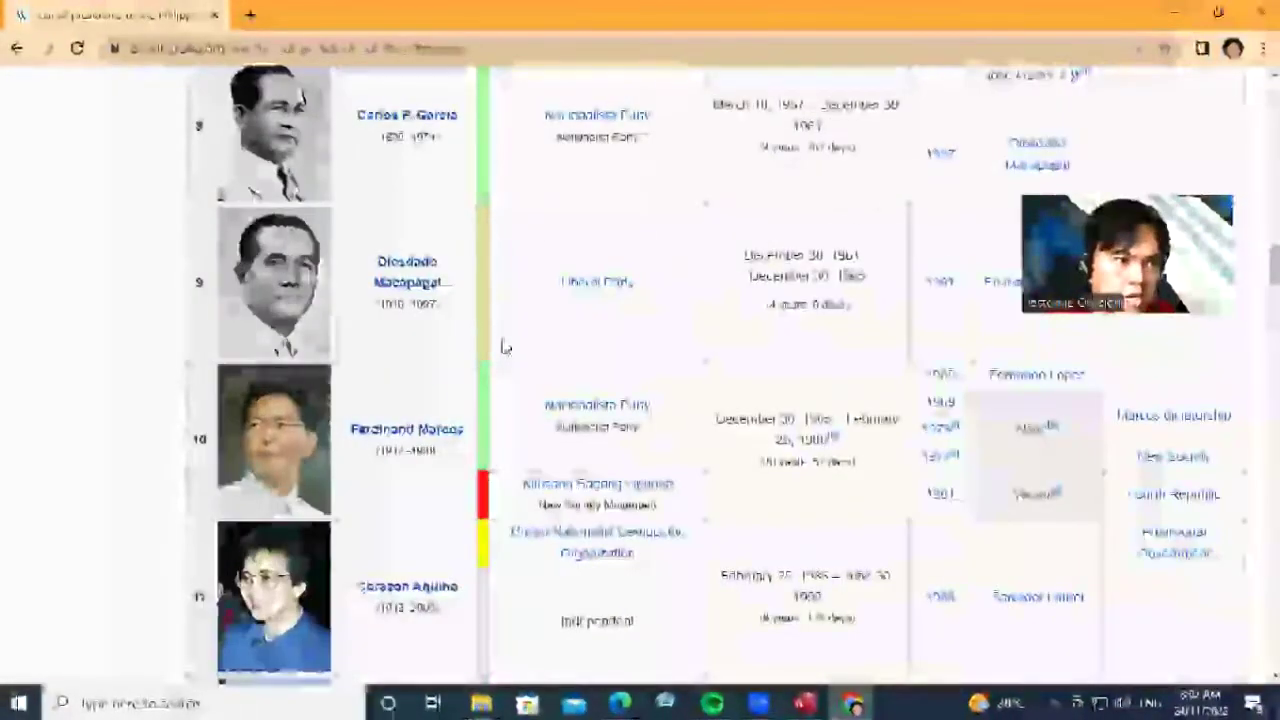
scroll(505, 346, "up", 3)
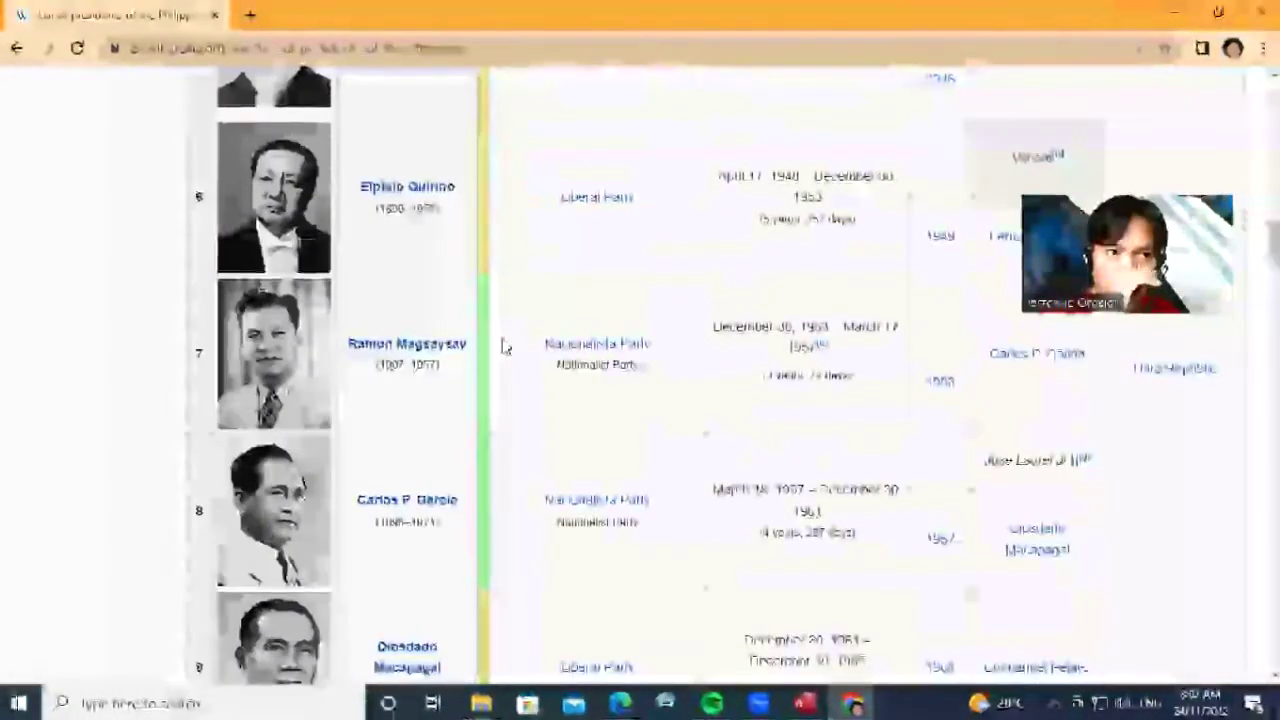
scroll(505, 346, "down", 7)
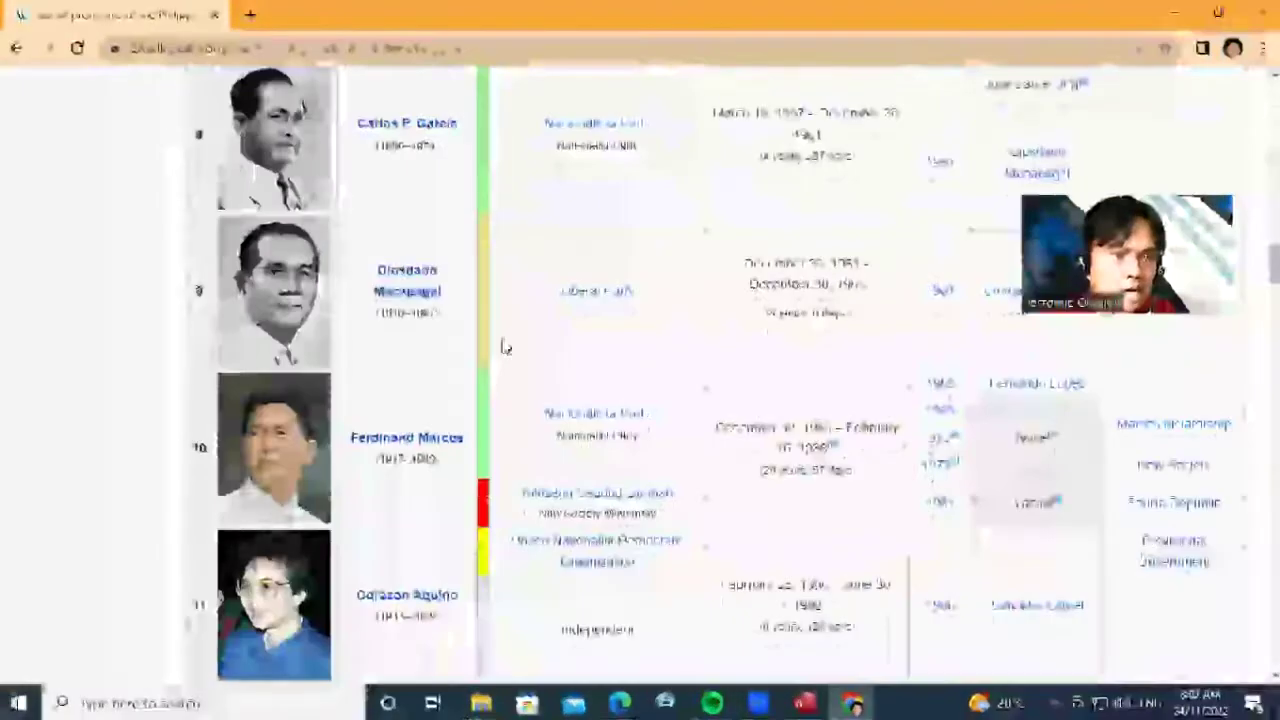
scroll(505, 346, "up", 4)
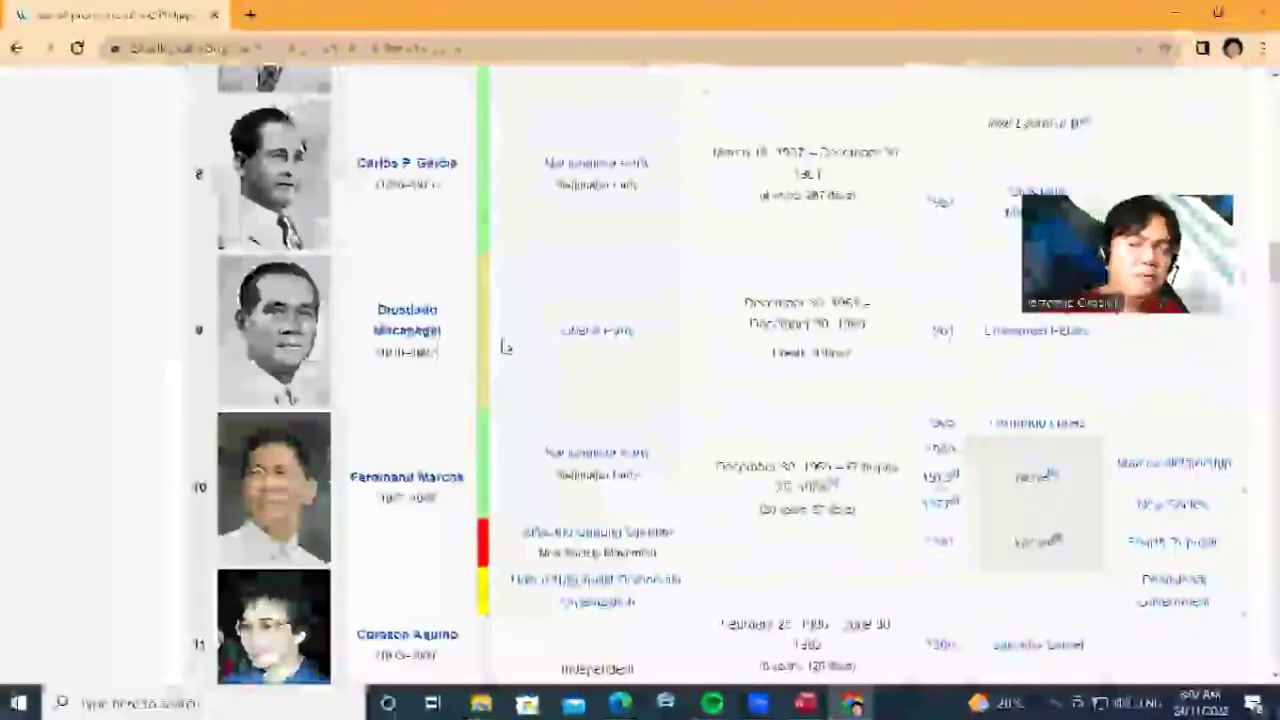
scroll(505, 346, "up", 1)
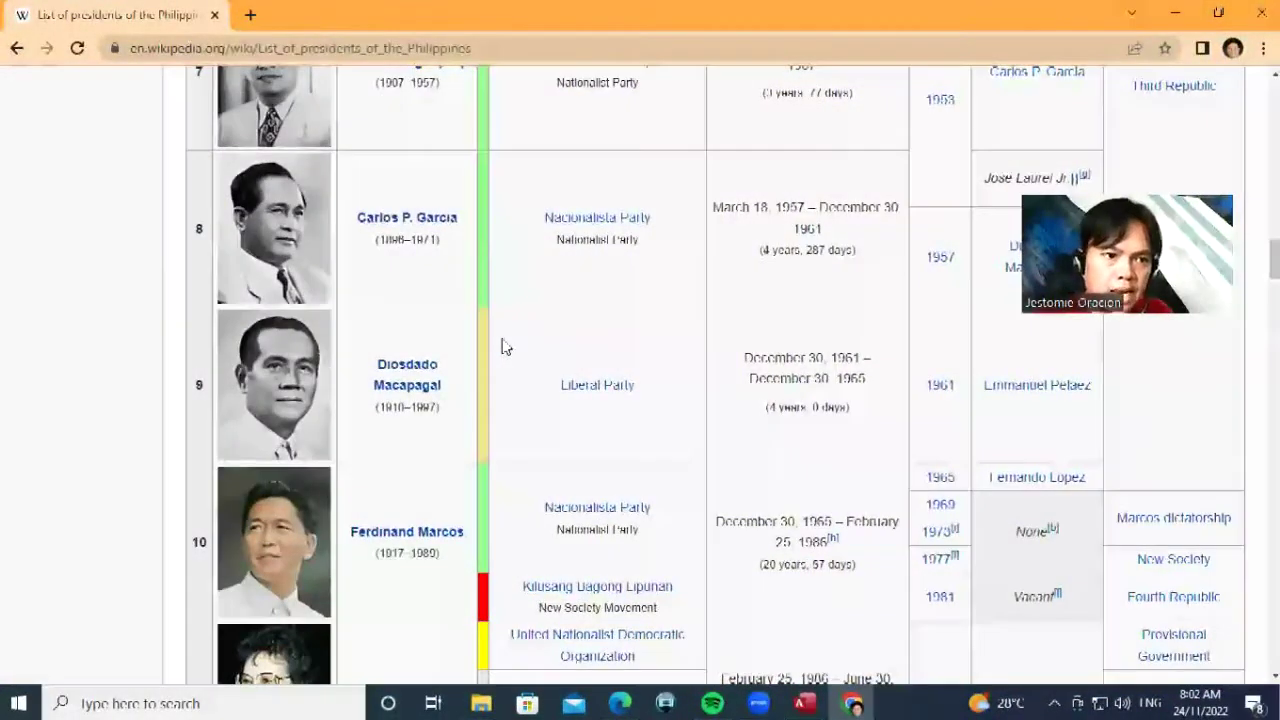
scroll(505, 346, "down", 7)
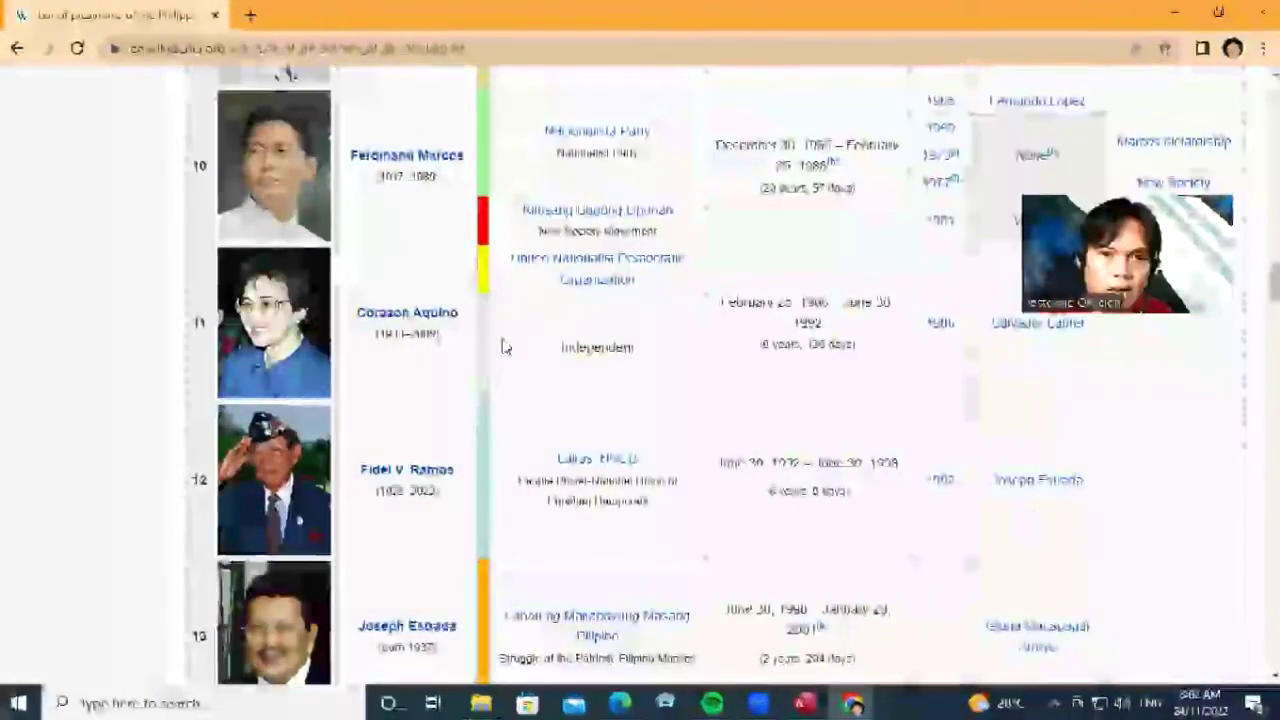
scroll(505, 346, "down", 5)
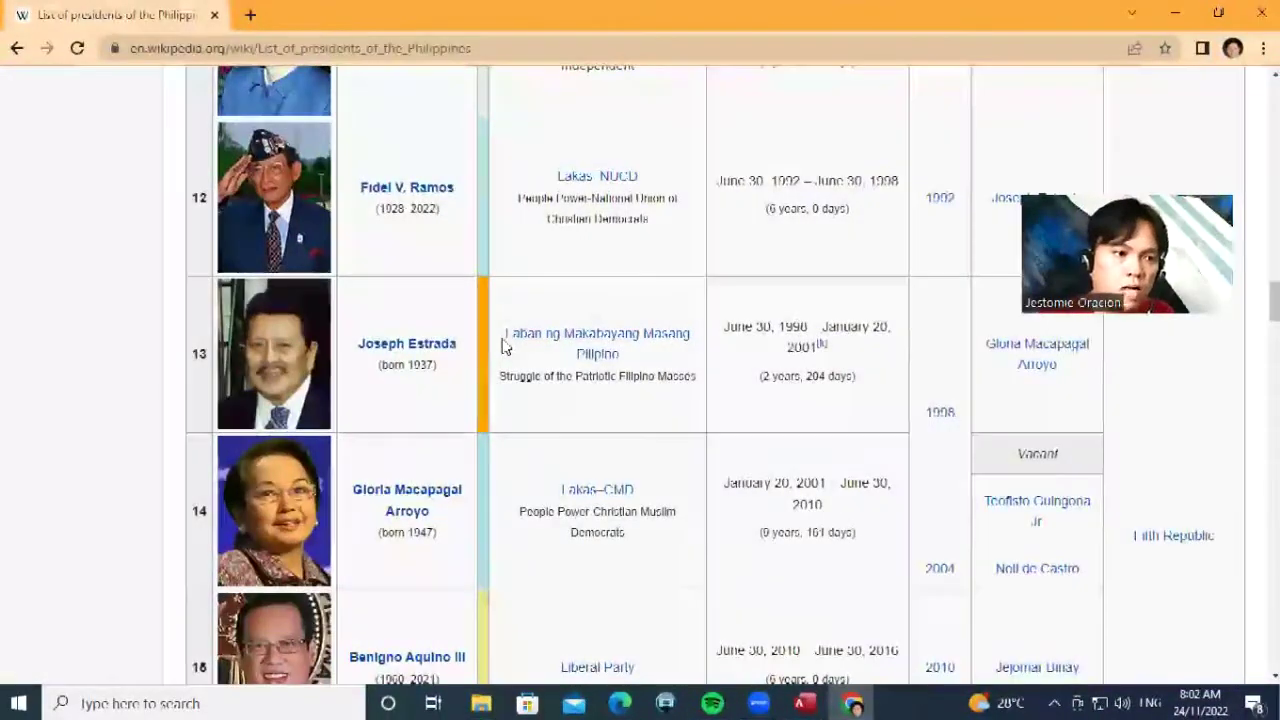
scroll(505, 346, "up", 20)
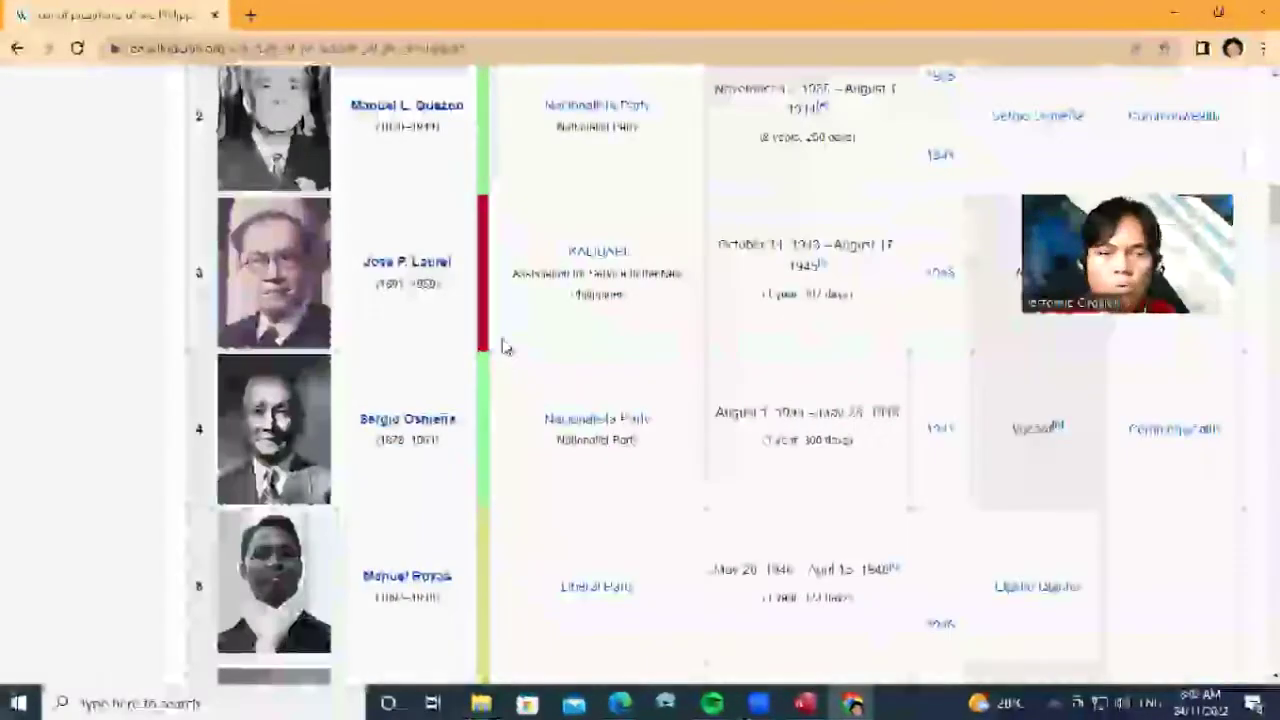
scroll(505, 346, "up", 1)
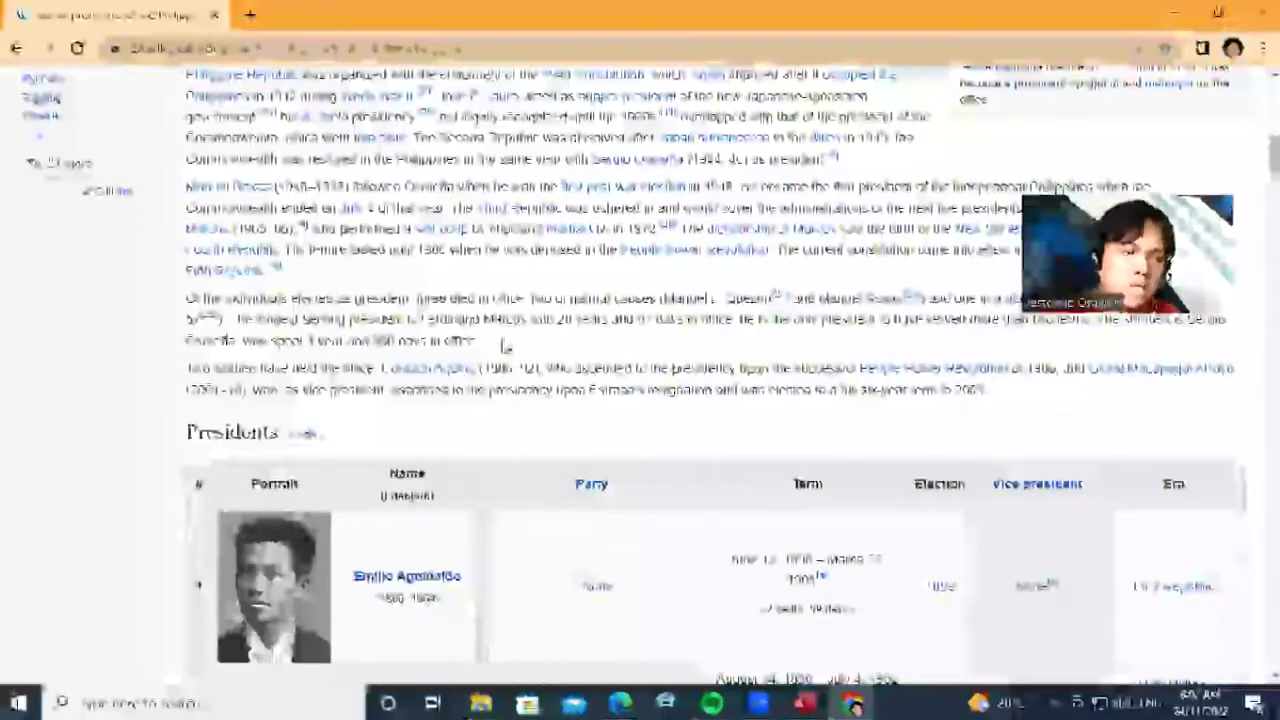
scroll(505, 346, "down", 8)
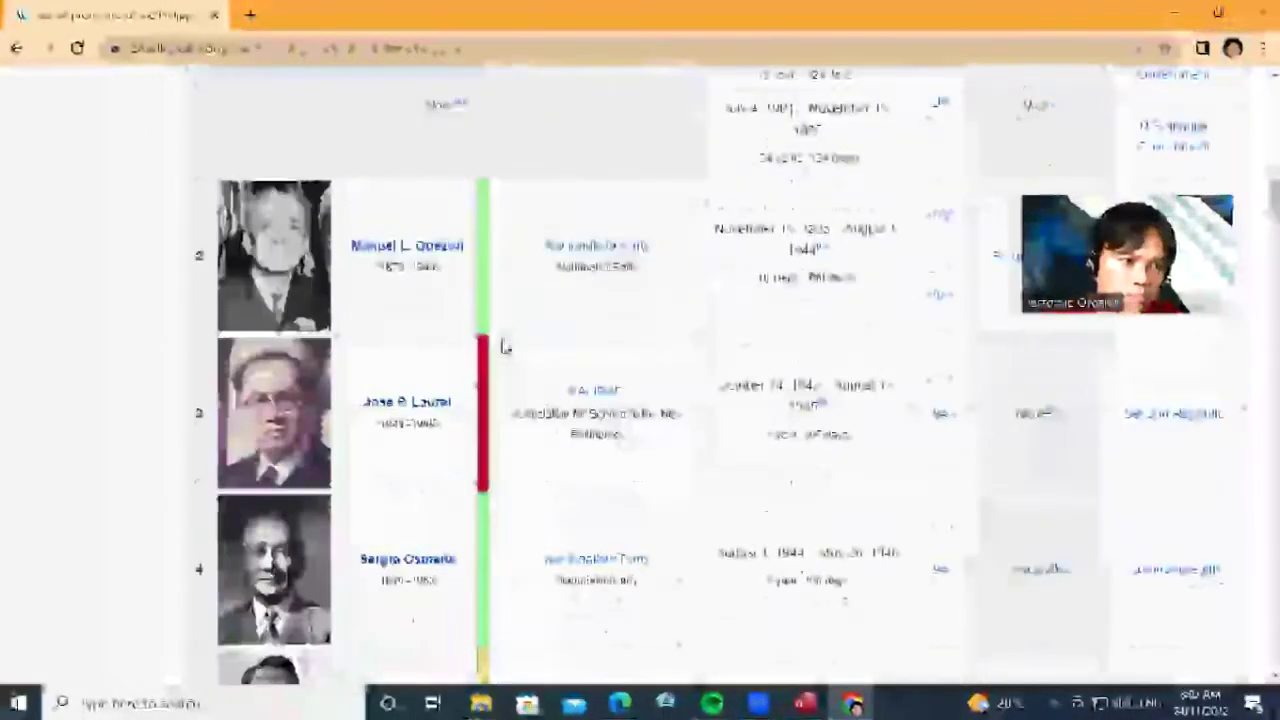
scroll(505, 346, "up", 6)
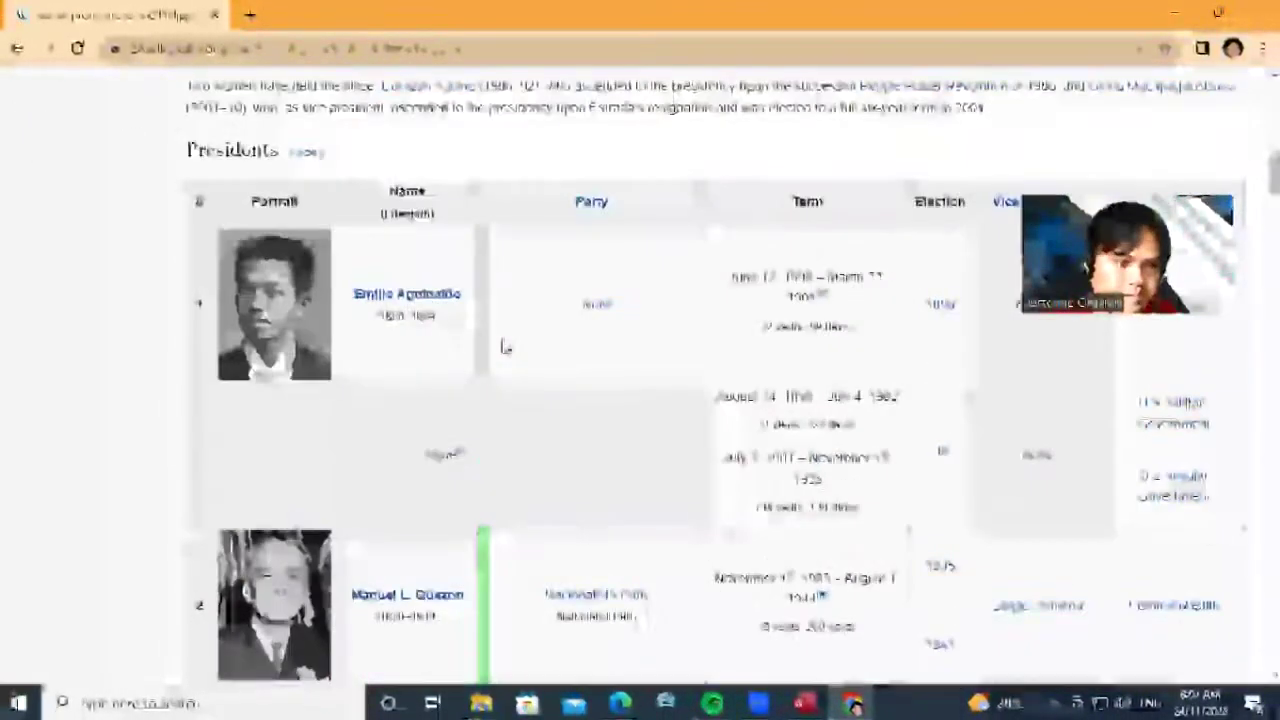
scroll(505, 346, "down", 2)
scroll(505, 346, "down", 5)
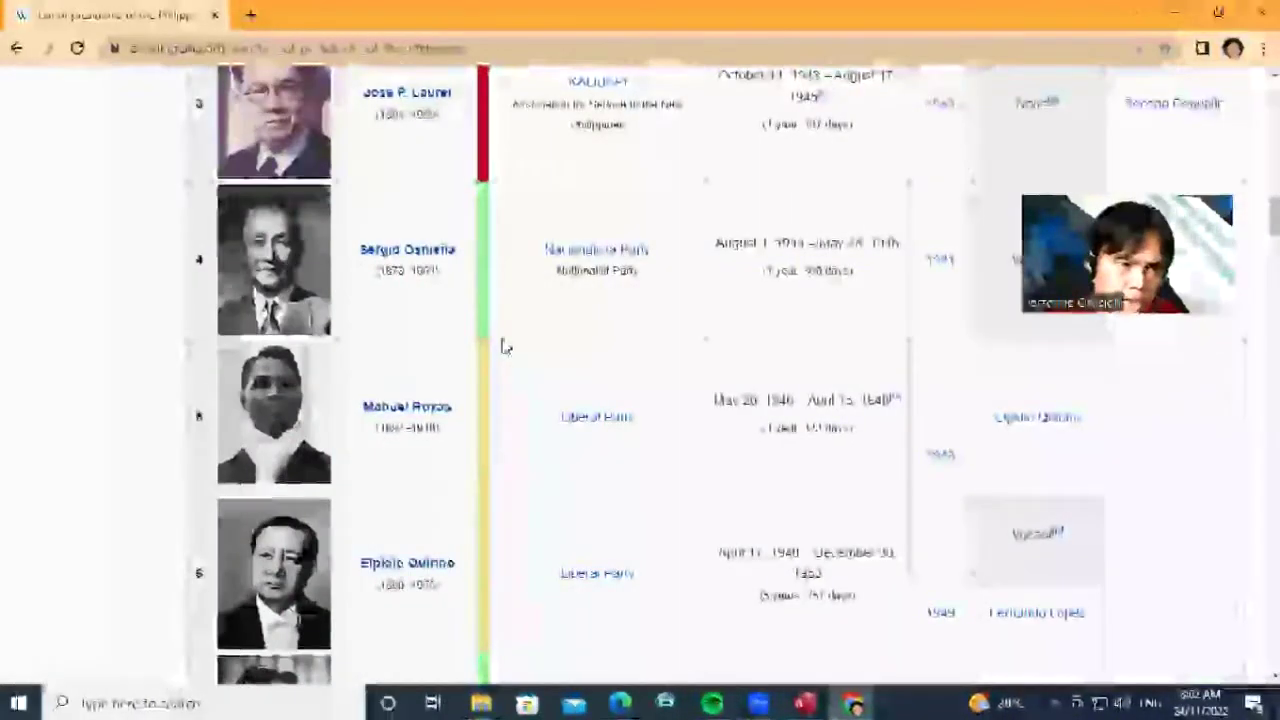
scroll(505, 346, "down", 2)
scroll(505, 346, "down", 1)
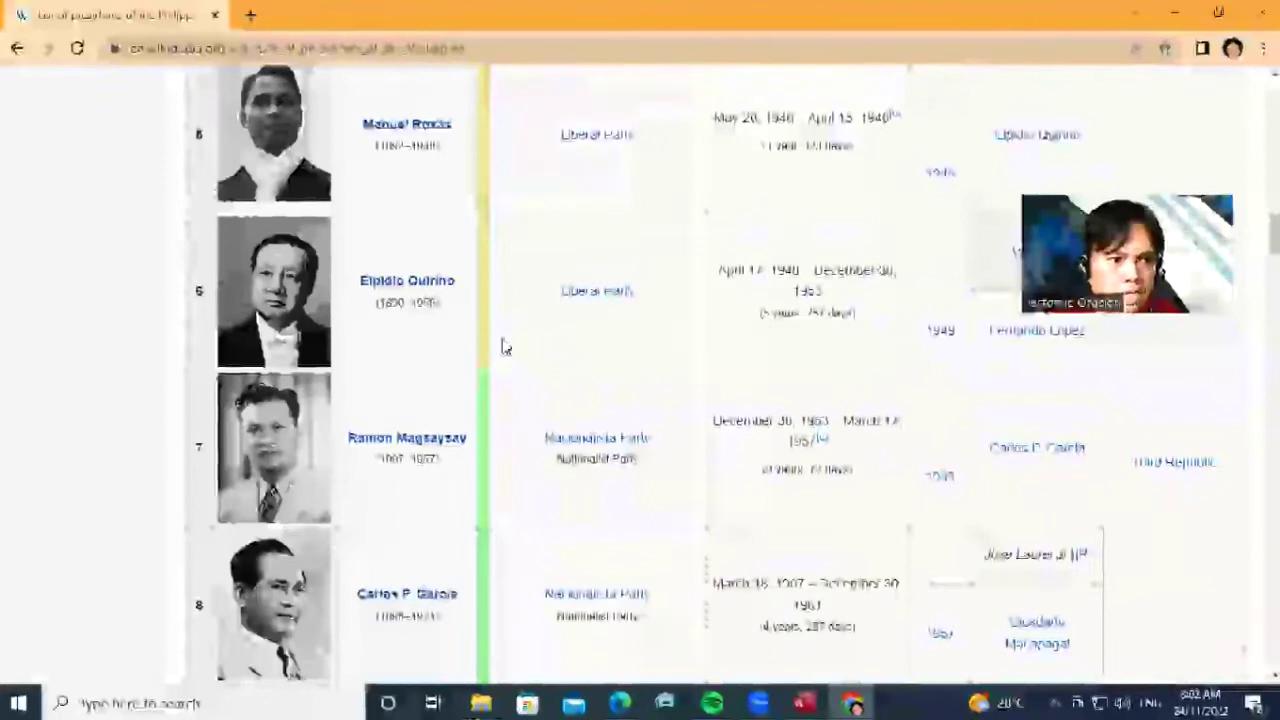
scroll(505, 346, "down", 3)
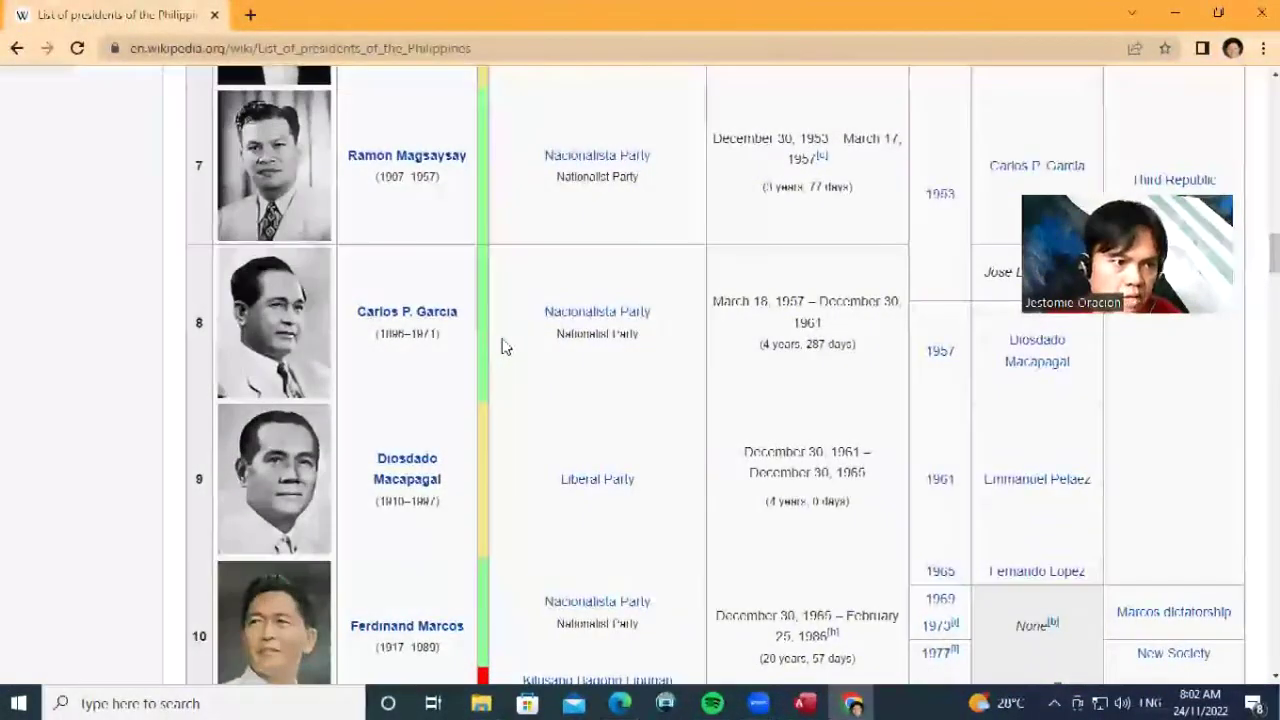
scroll(505, 346, "down", 2)
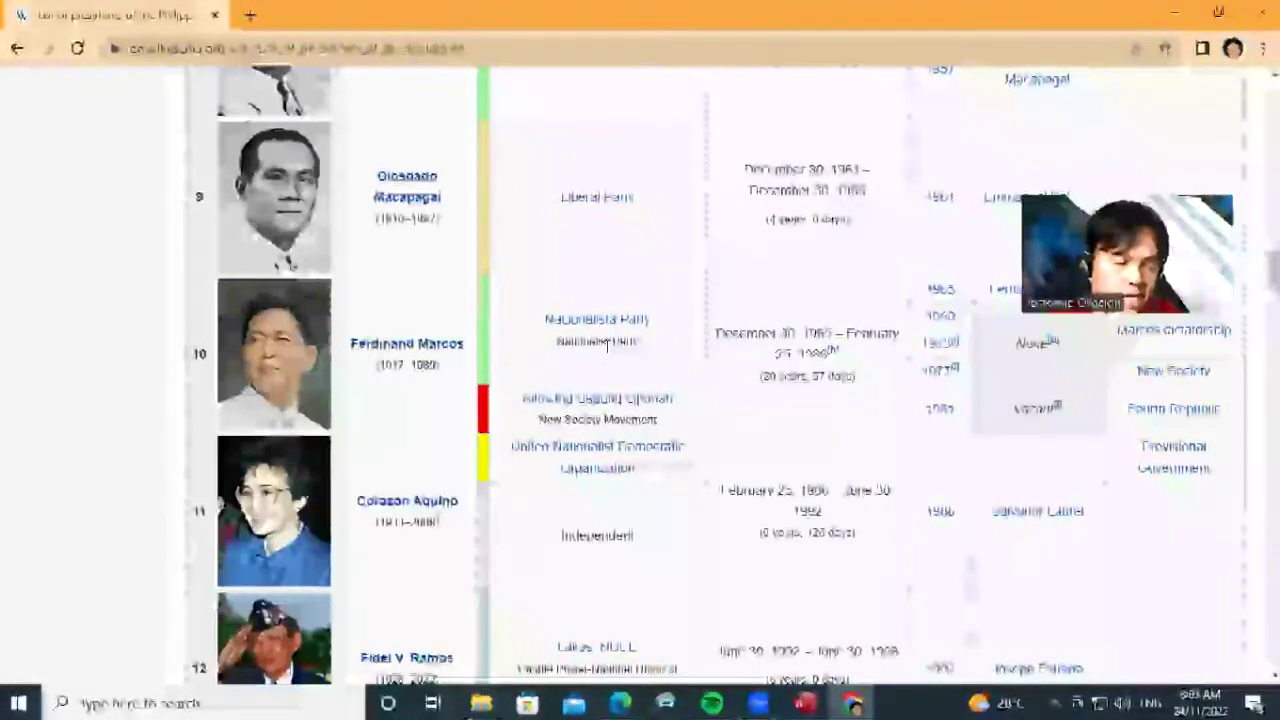
scroll(606, 345, "down", 3)
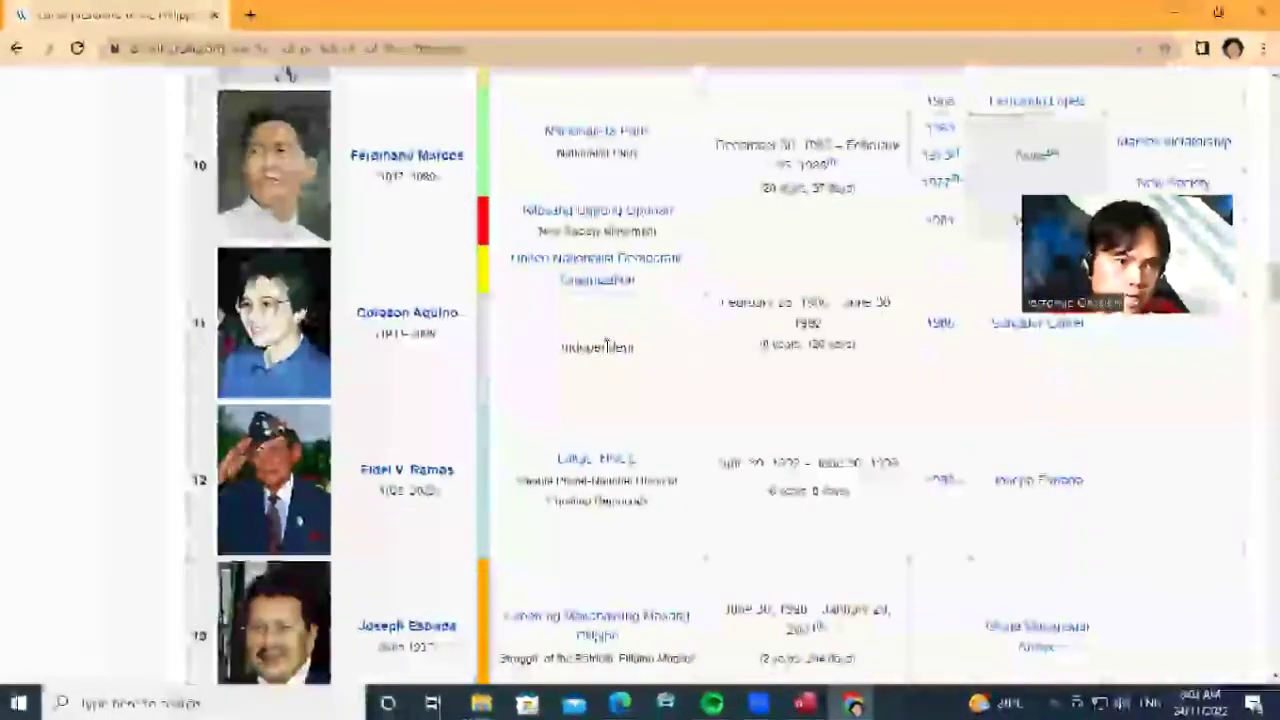
scroll(604, 357, "down", 5)
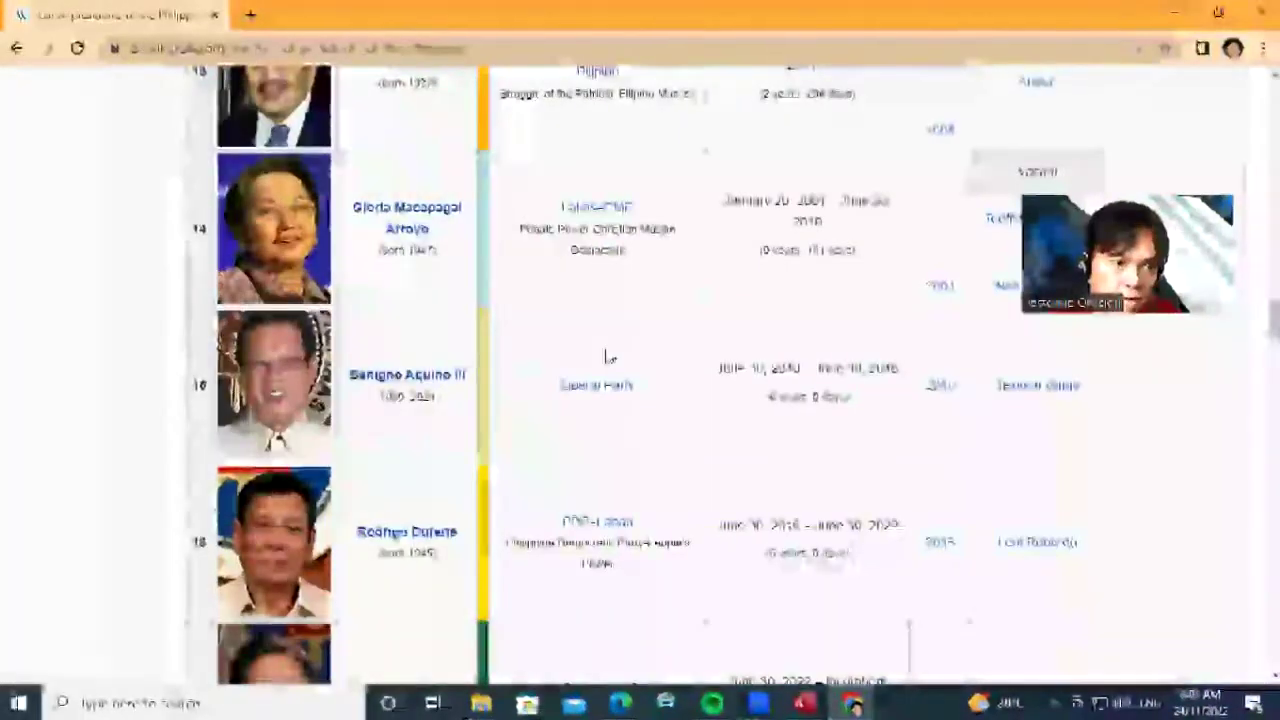
scroll(609, 357, "down", 3)
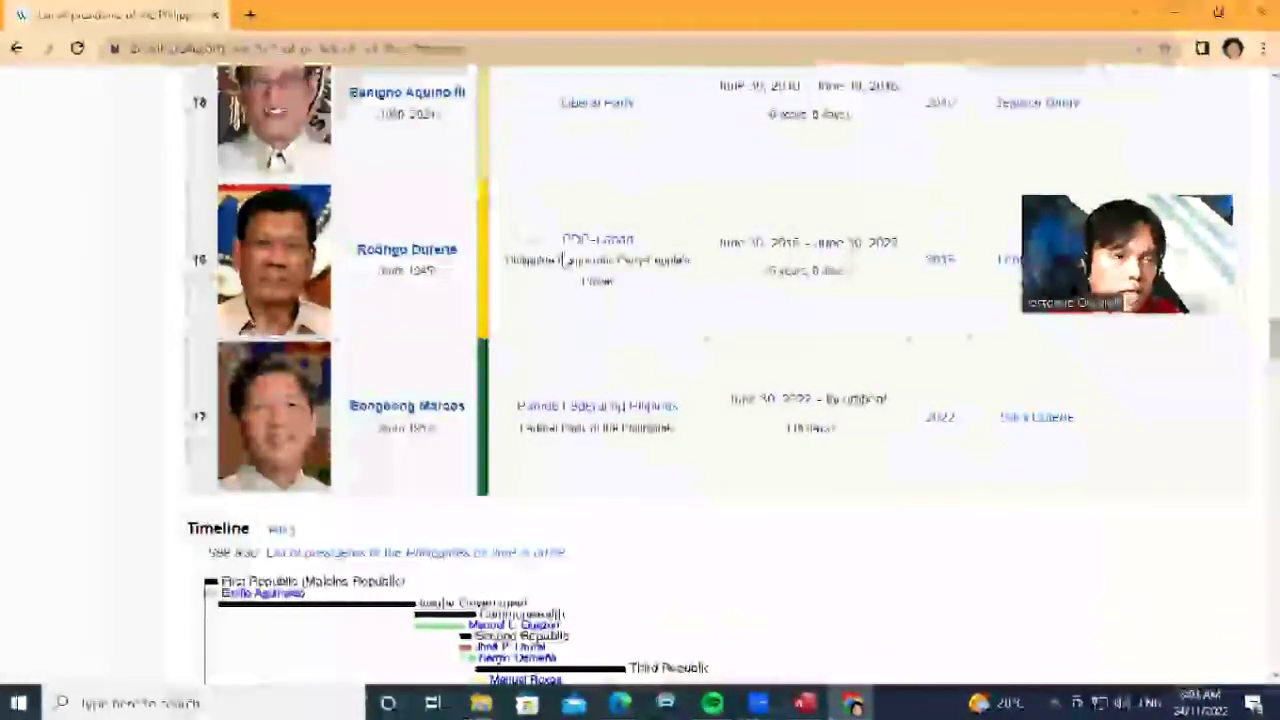
scroll(643, 253, "up", 10)
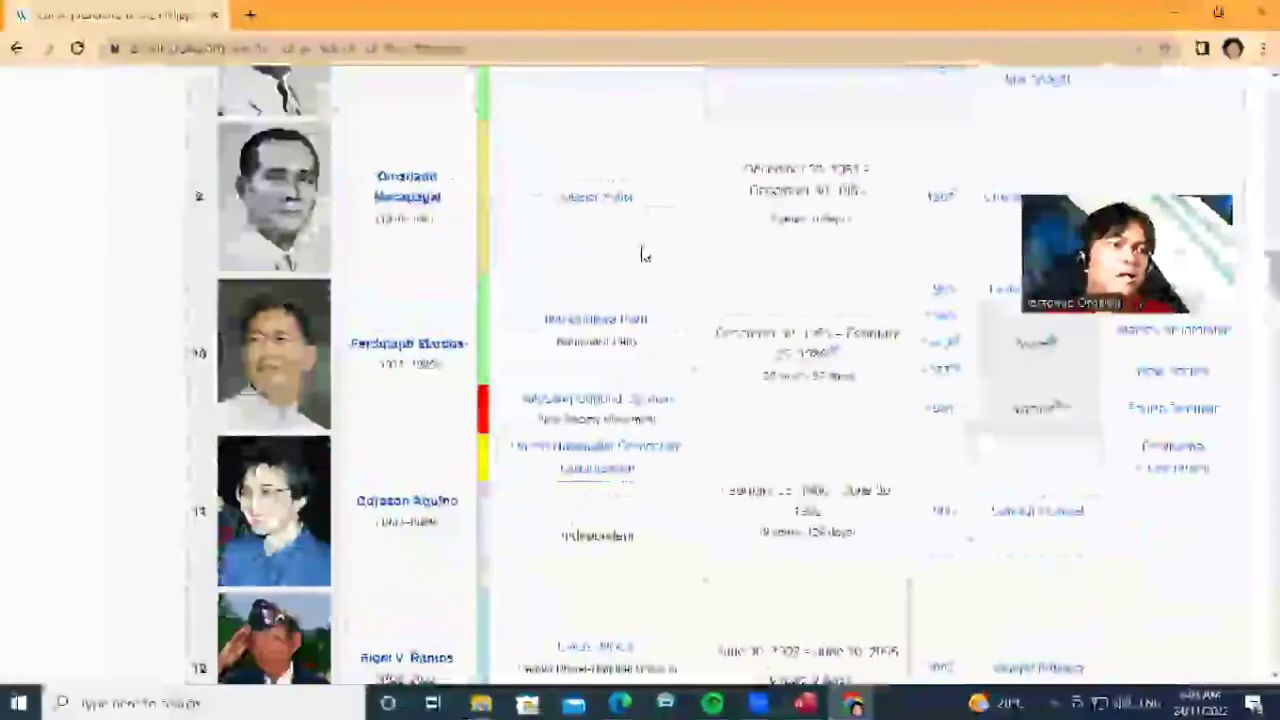
scroll(643, 253, "up", 10)
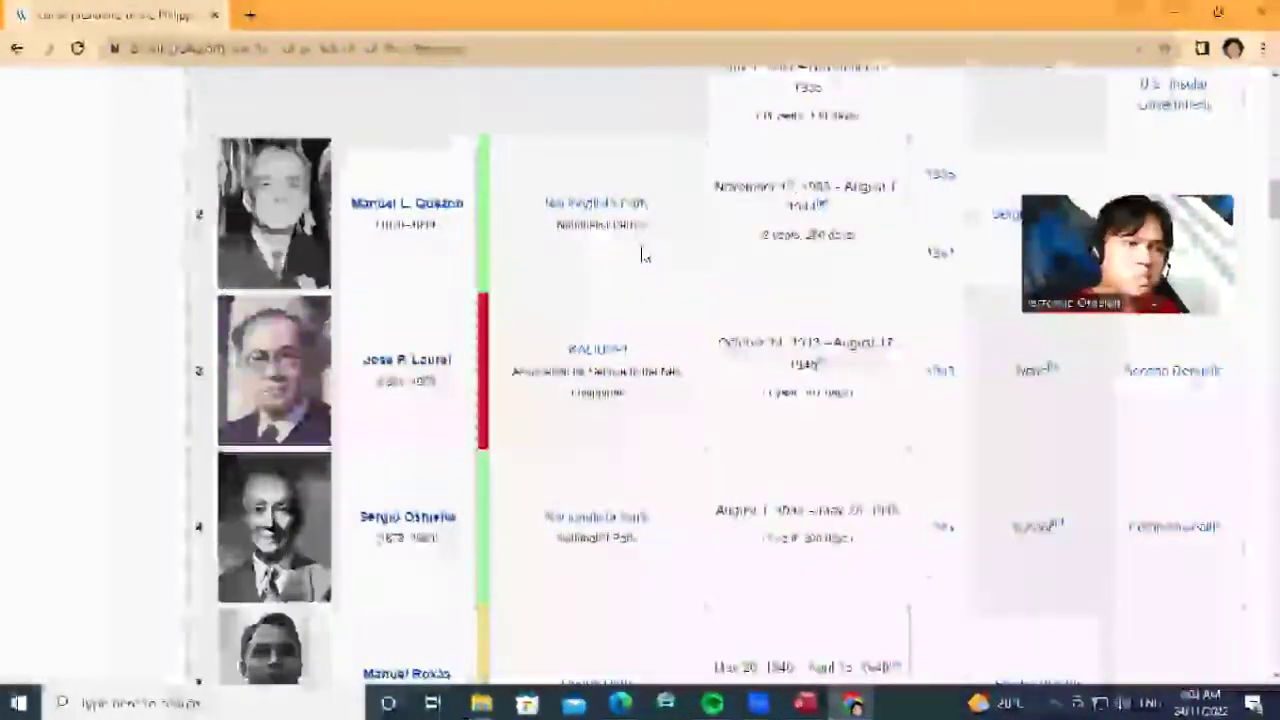
scroll(643, 255, "up", 10)
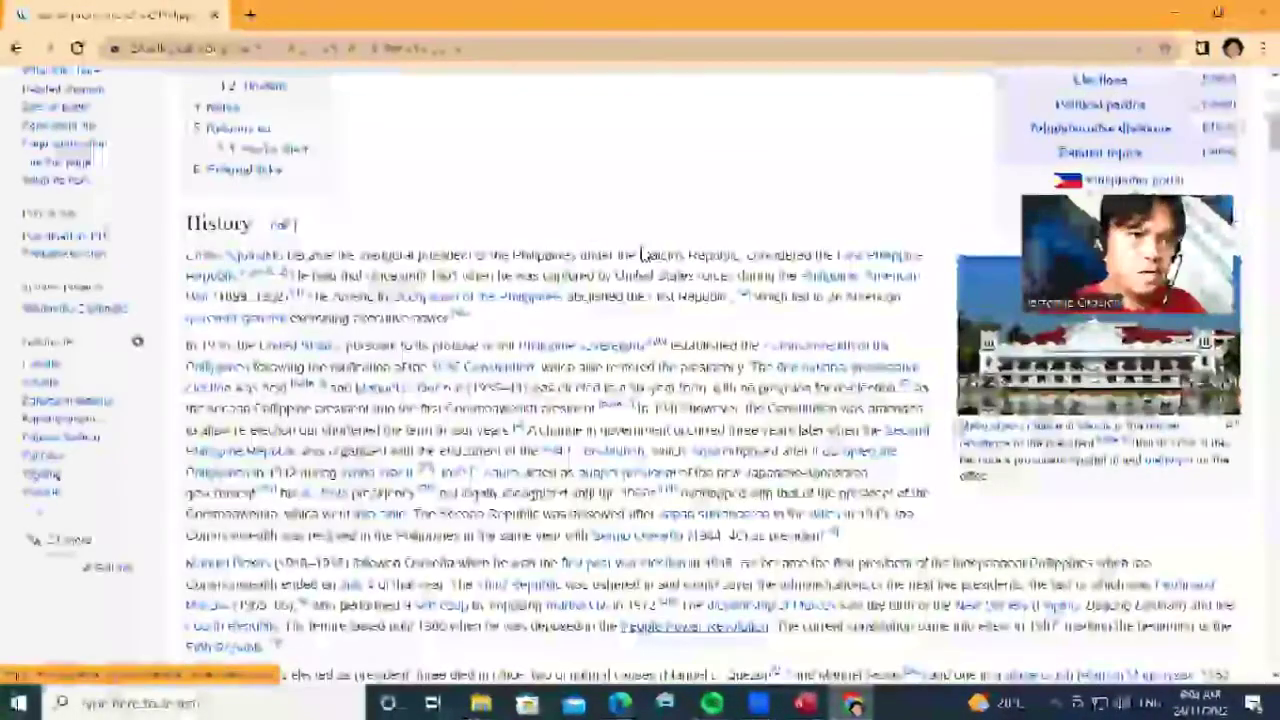
scroll(643, 253, "down", 8)
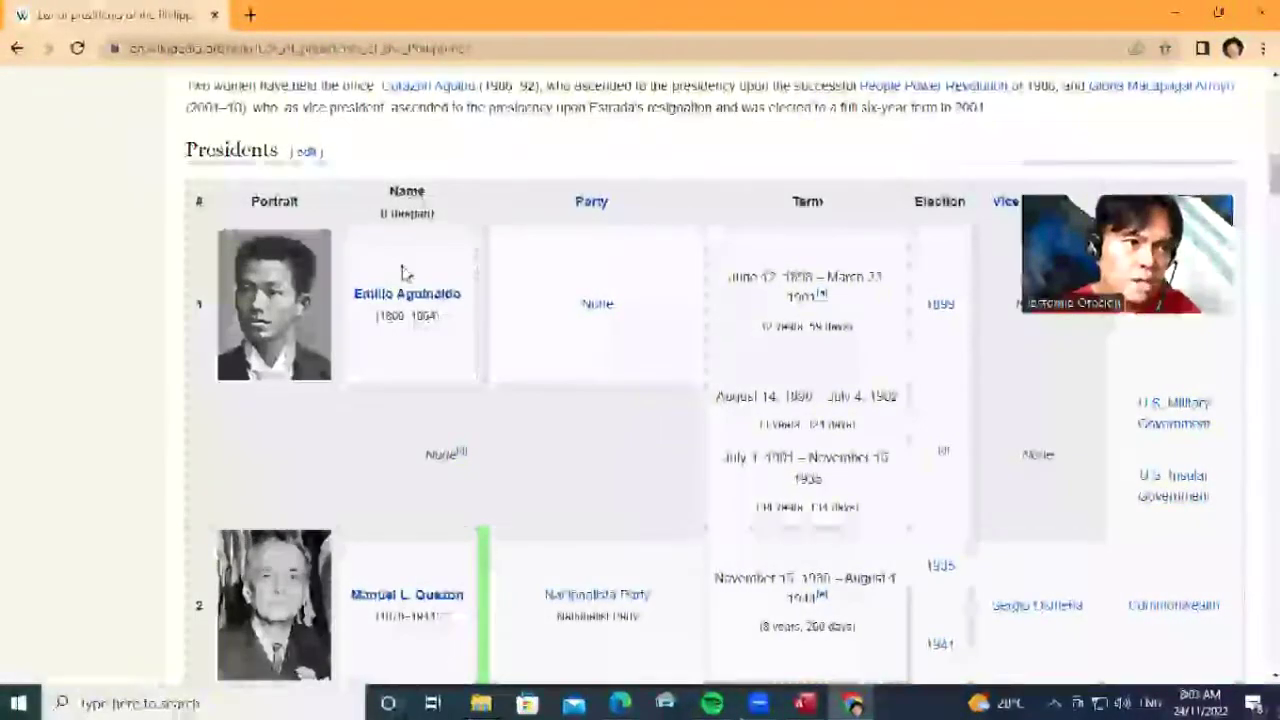
Open Emilio Aguinaldo's Wikipedia article, glancing at the Access form in between
left_click(430, 303)
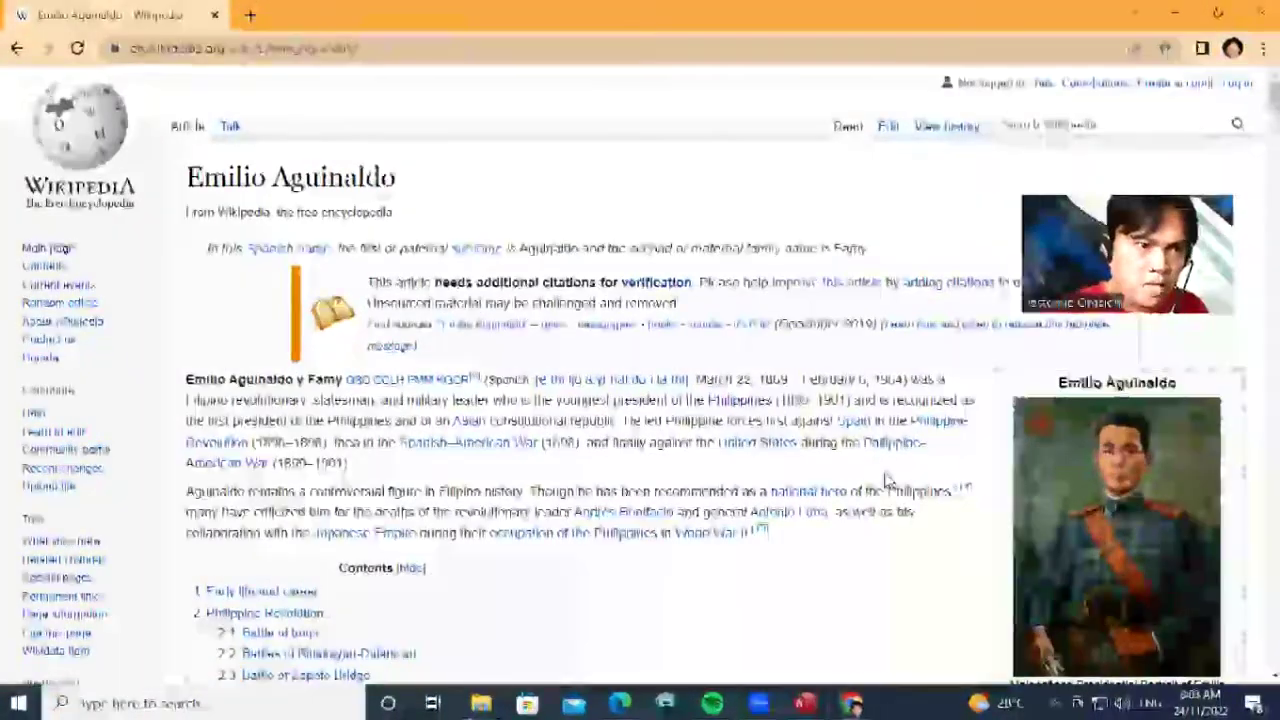
key("alt+Tab")
key("Tab")
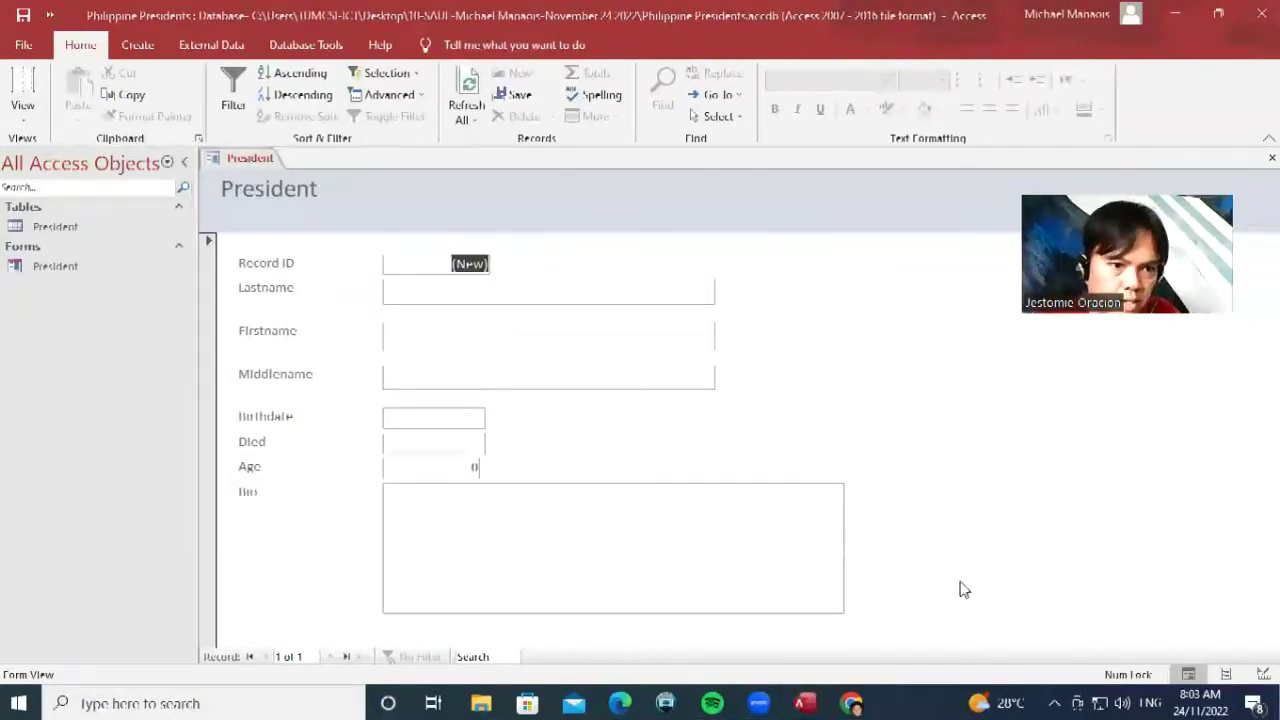
left_click(853, 703)
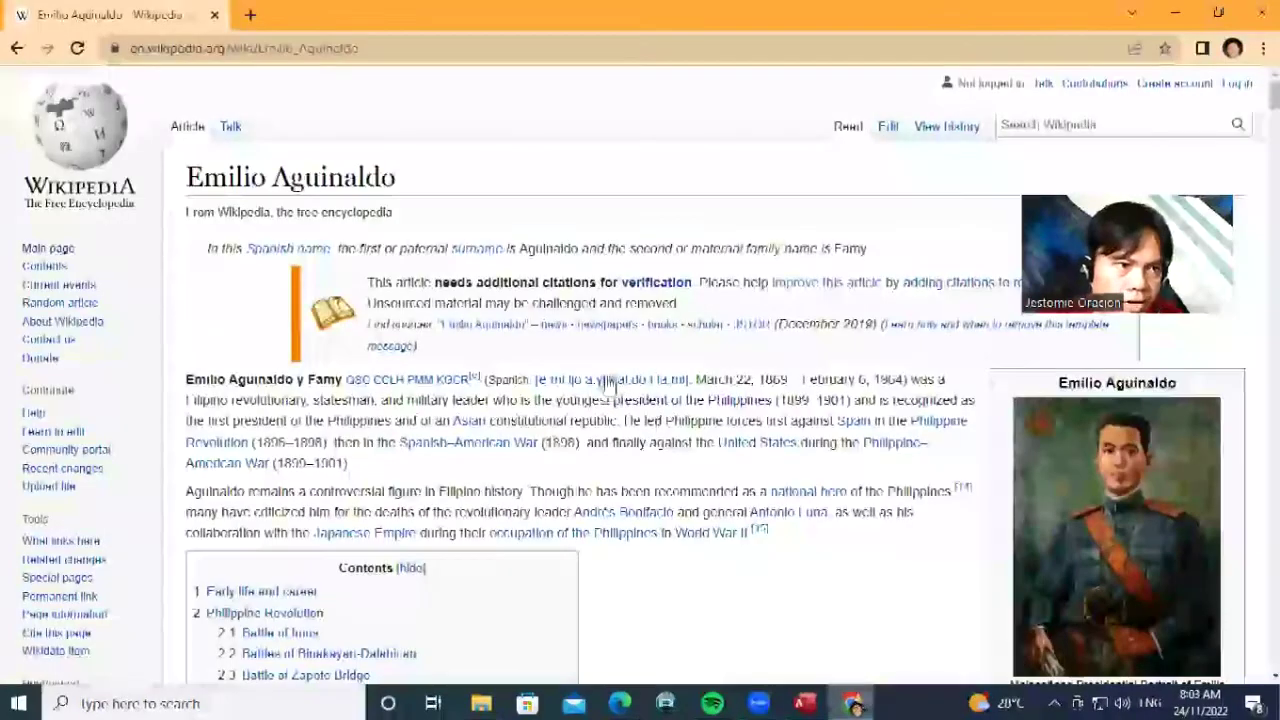
Copy the surname Aguinaldo from the article into the Lastname field
double_click(272, 380)
key("ctrl+c")
right_click(272, 380)
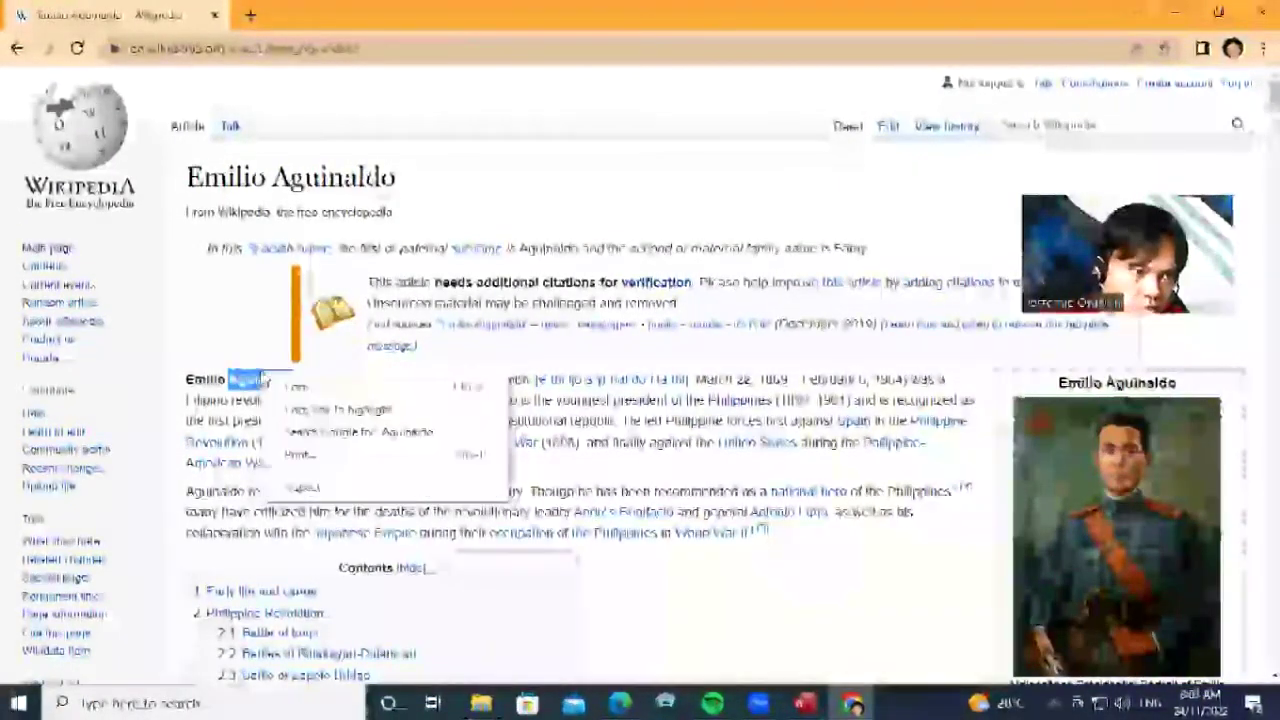
left_click(305, 387)
left_click(806, 703)
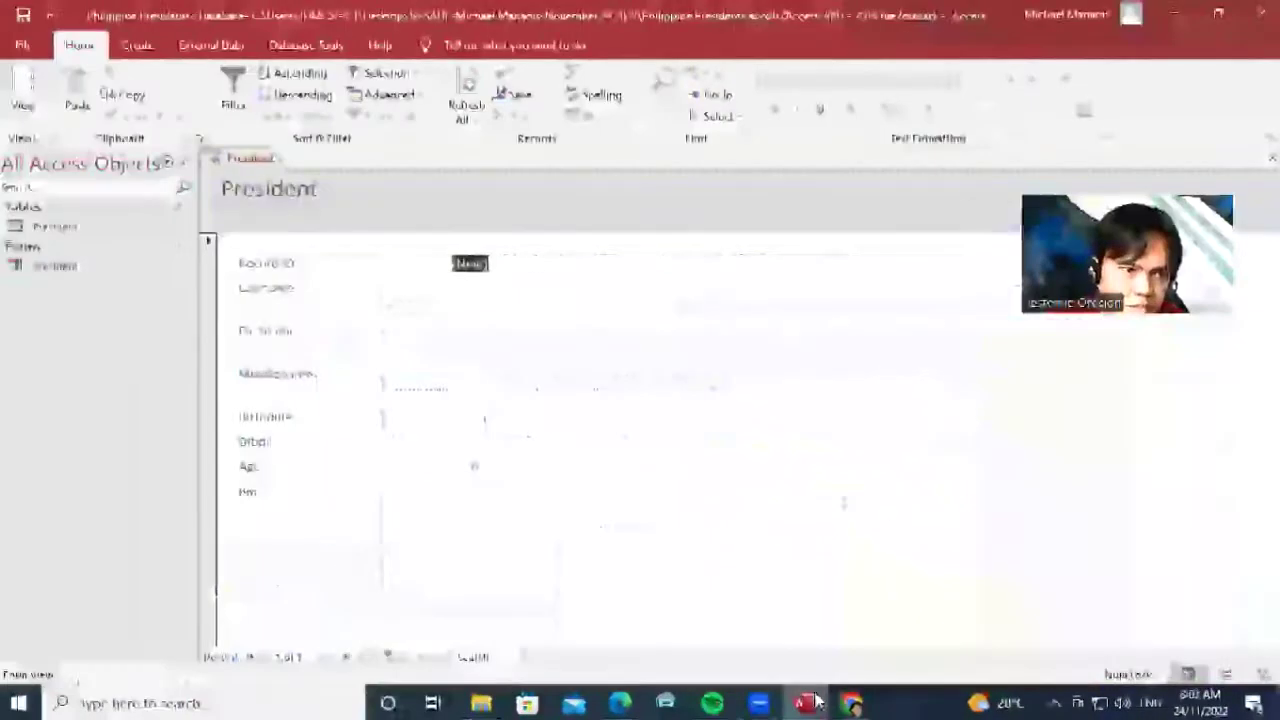
left_click(398, 296)
right_click(398, 298)
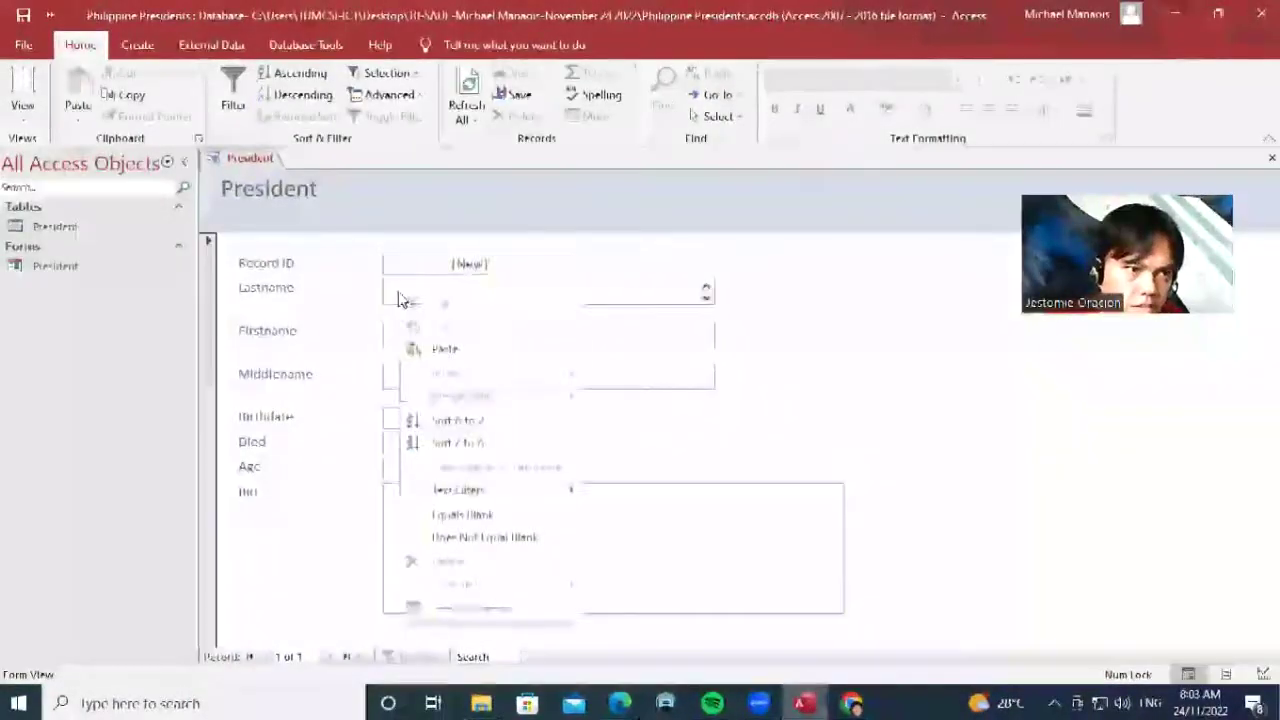
left_click(486, 350)
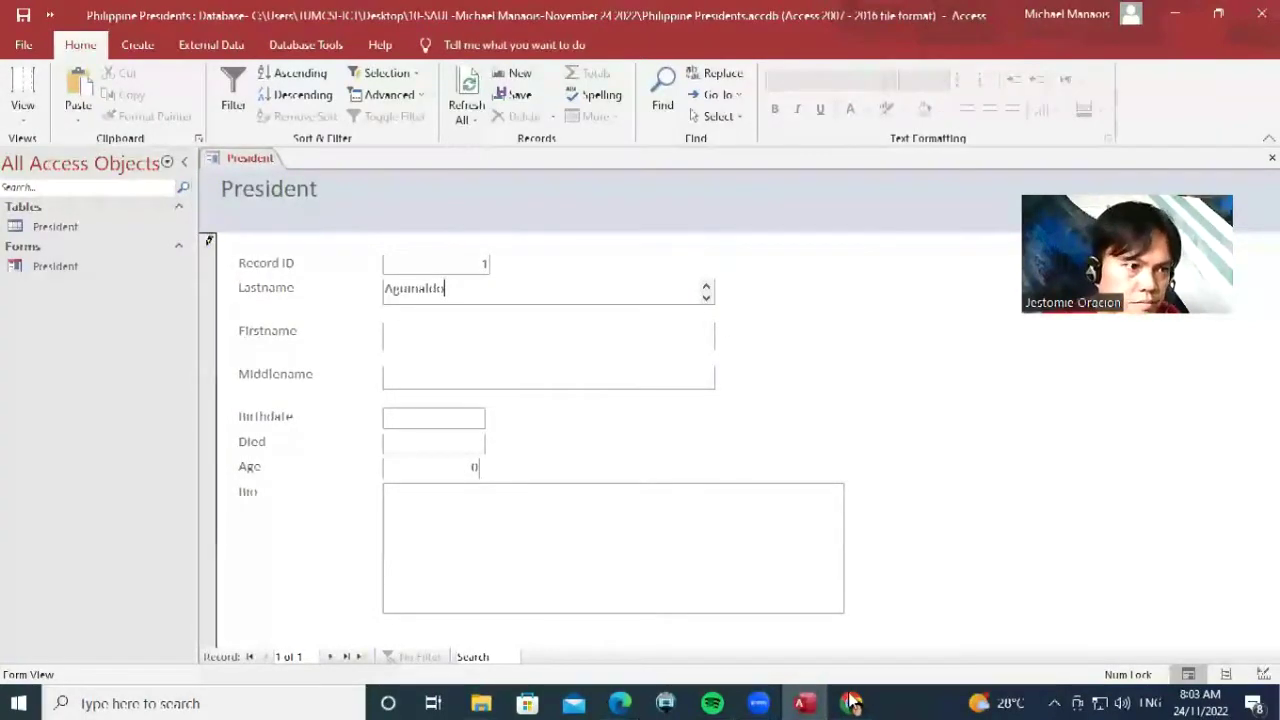
Copy the first name Emilio from the article into the Firstname field
key("alt+Tab")
double_click(205, 379)
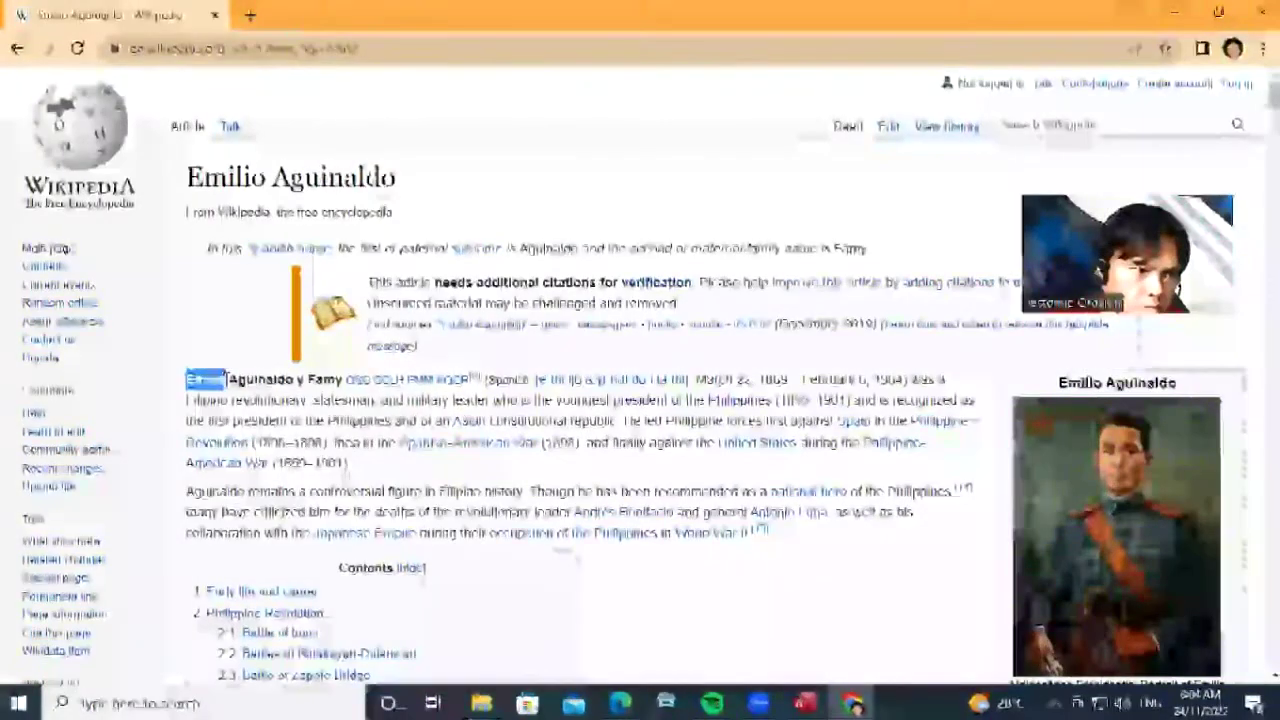
right_click(208, 380)
left_click(240, 384)
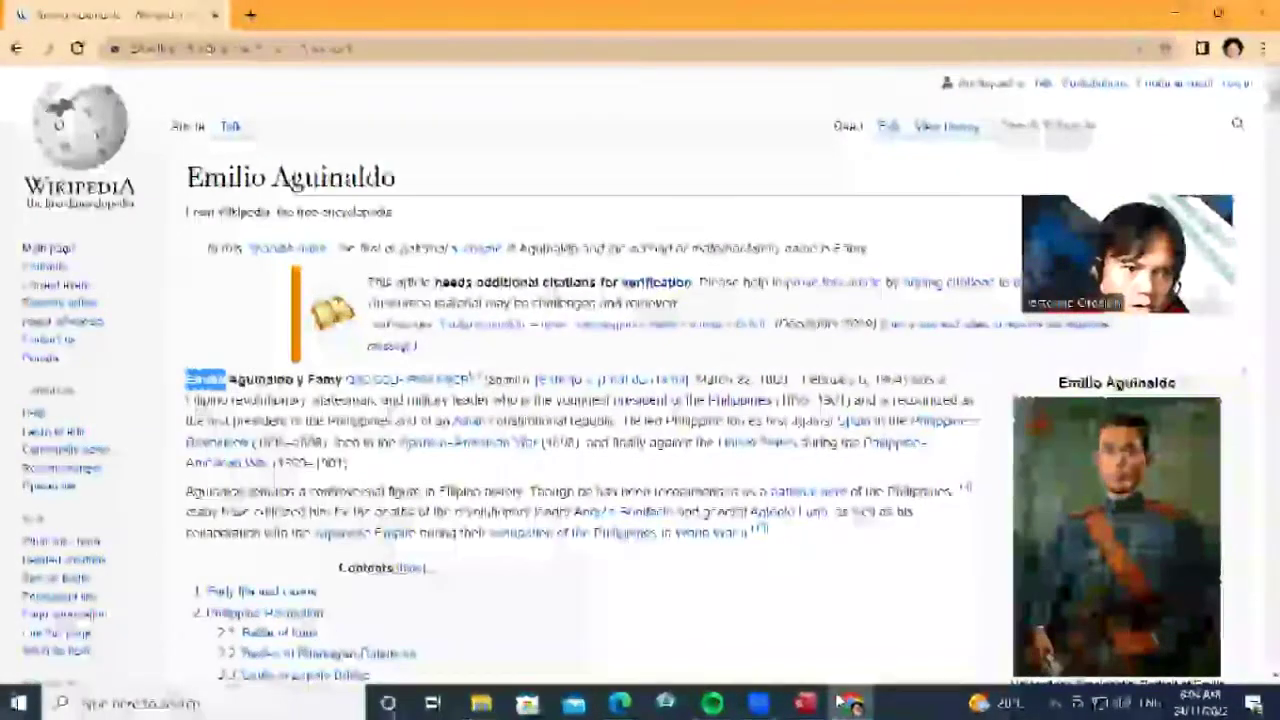
left_click(806, 703)
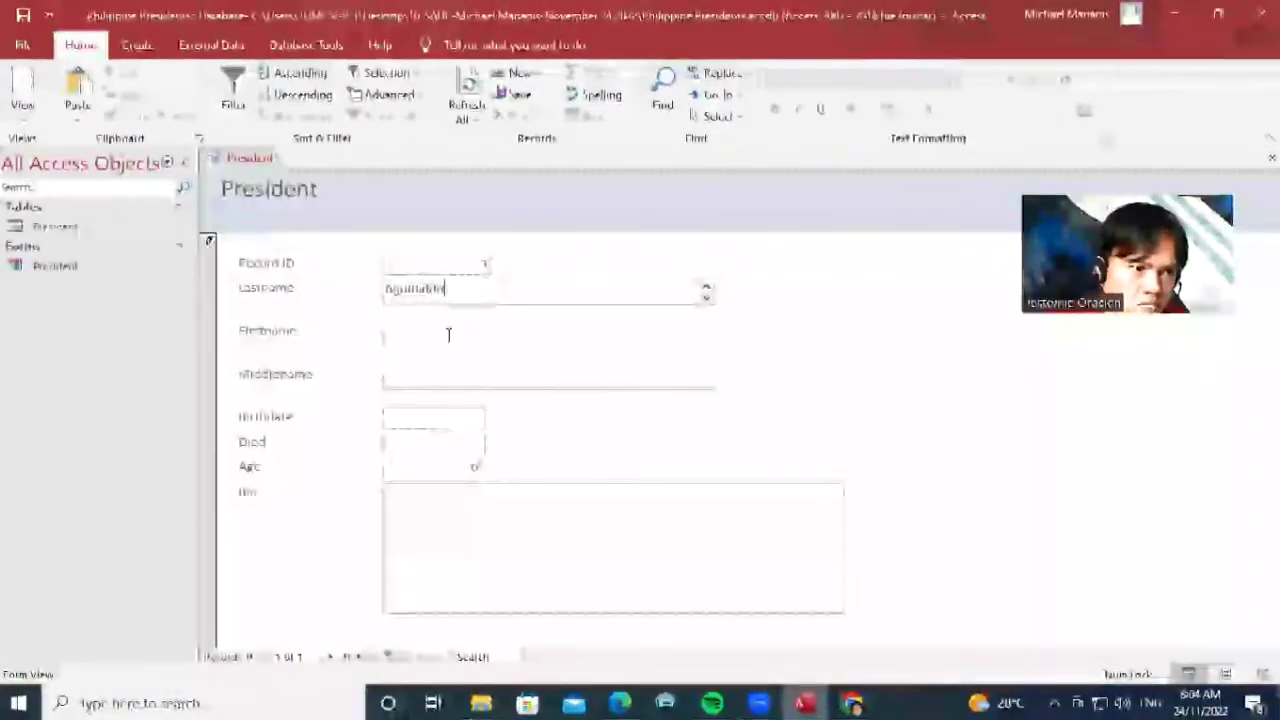
right_click(462, 348)
left_click(496, 402)
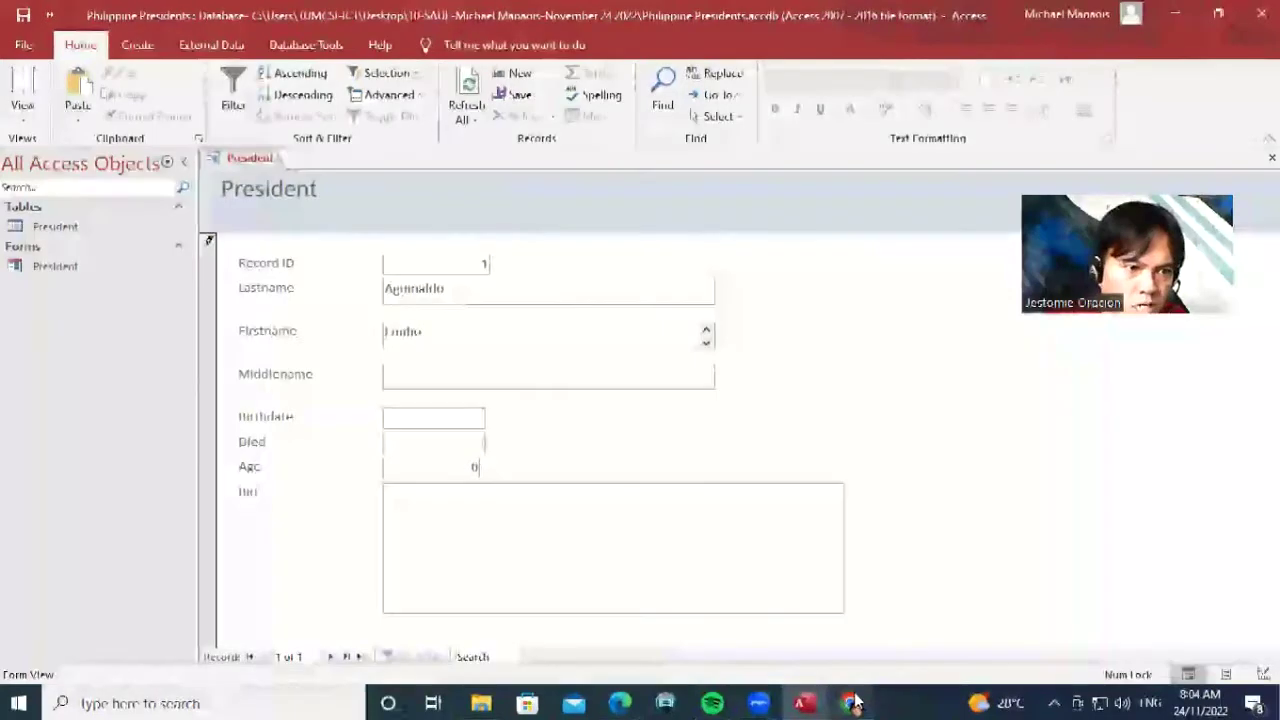
Copy the middle name Famy from the article into the Middlename field
left_click(852, 703)
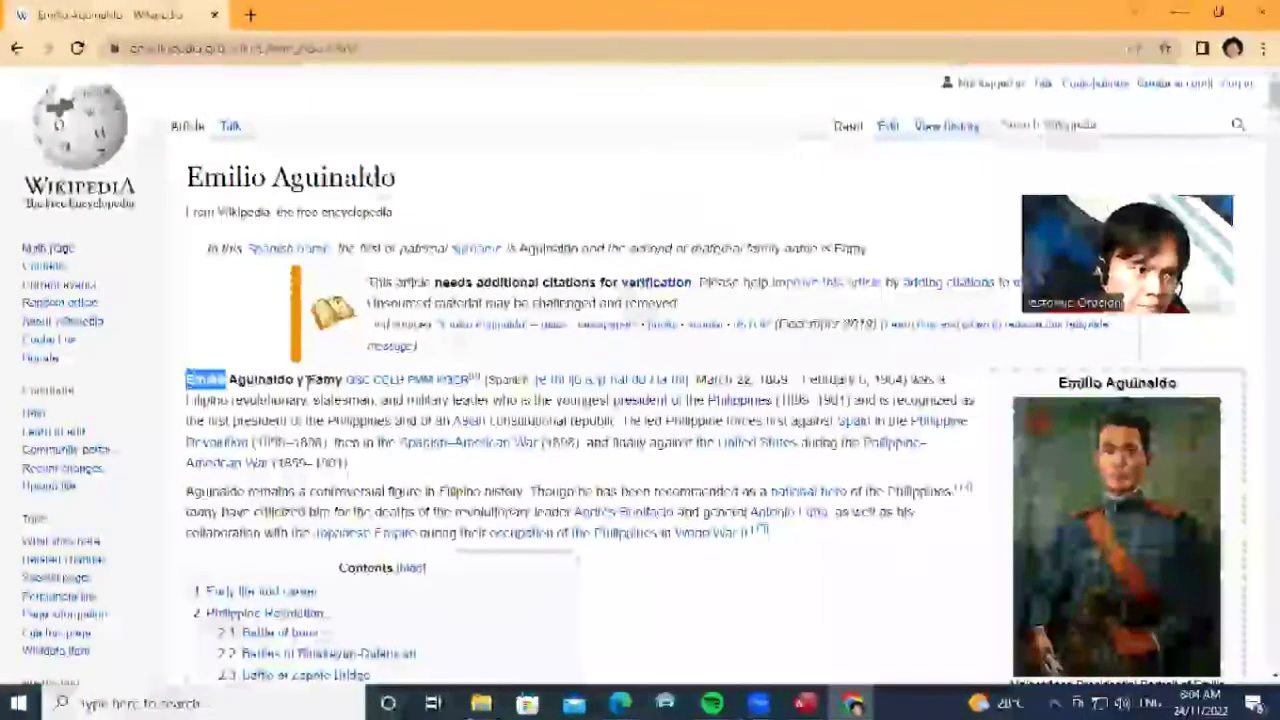
double_click(324, 379)
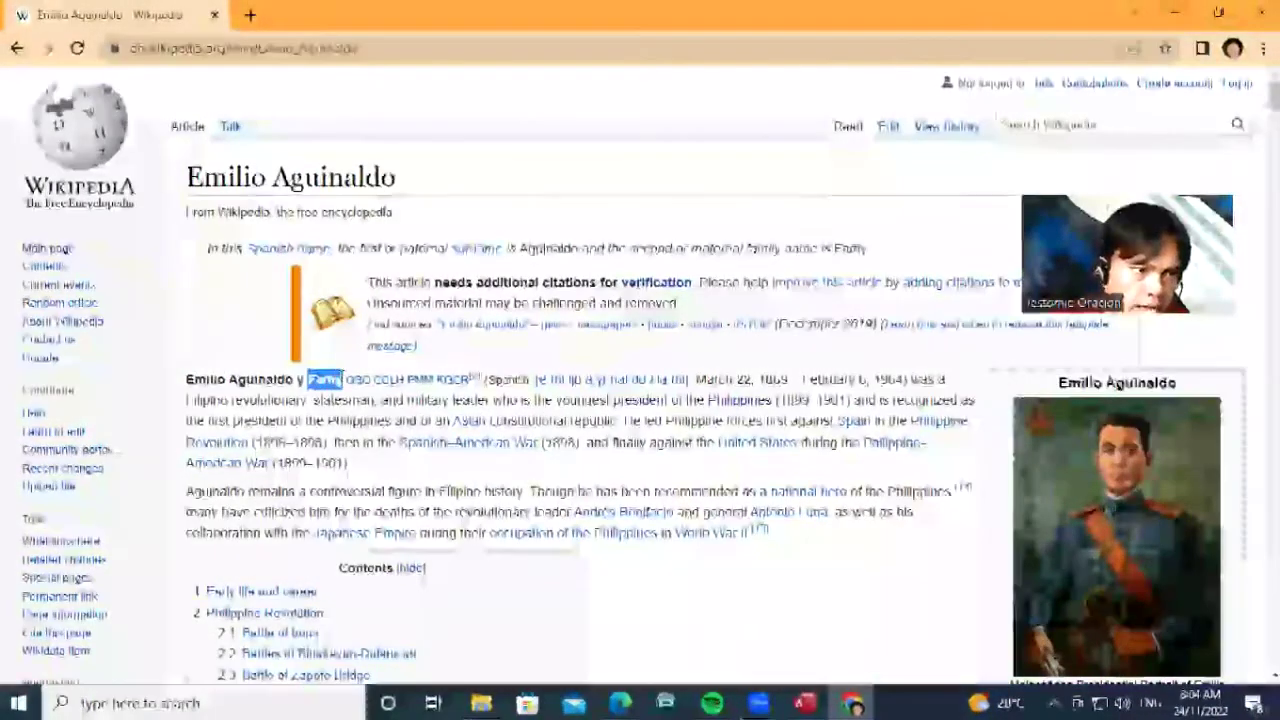
right_click(336, 380)
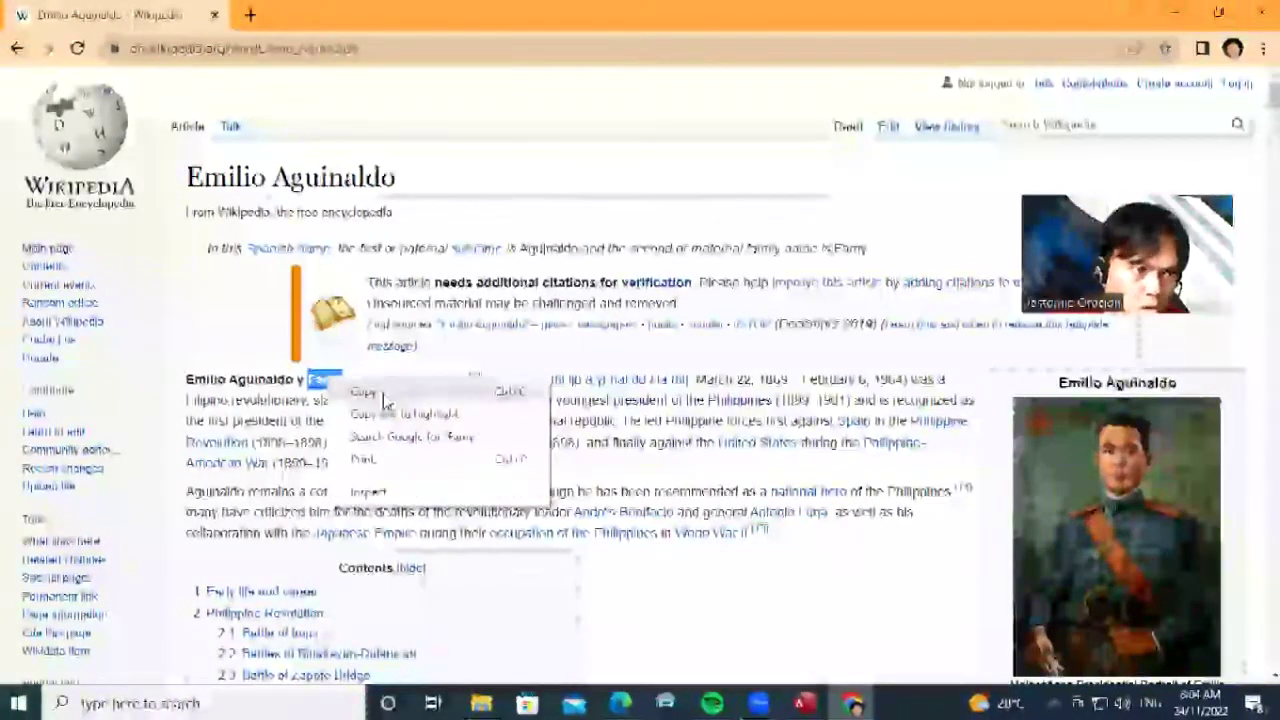
left_click(385, 392)
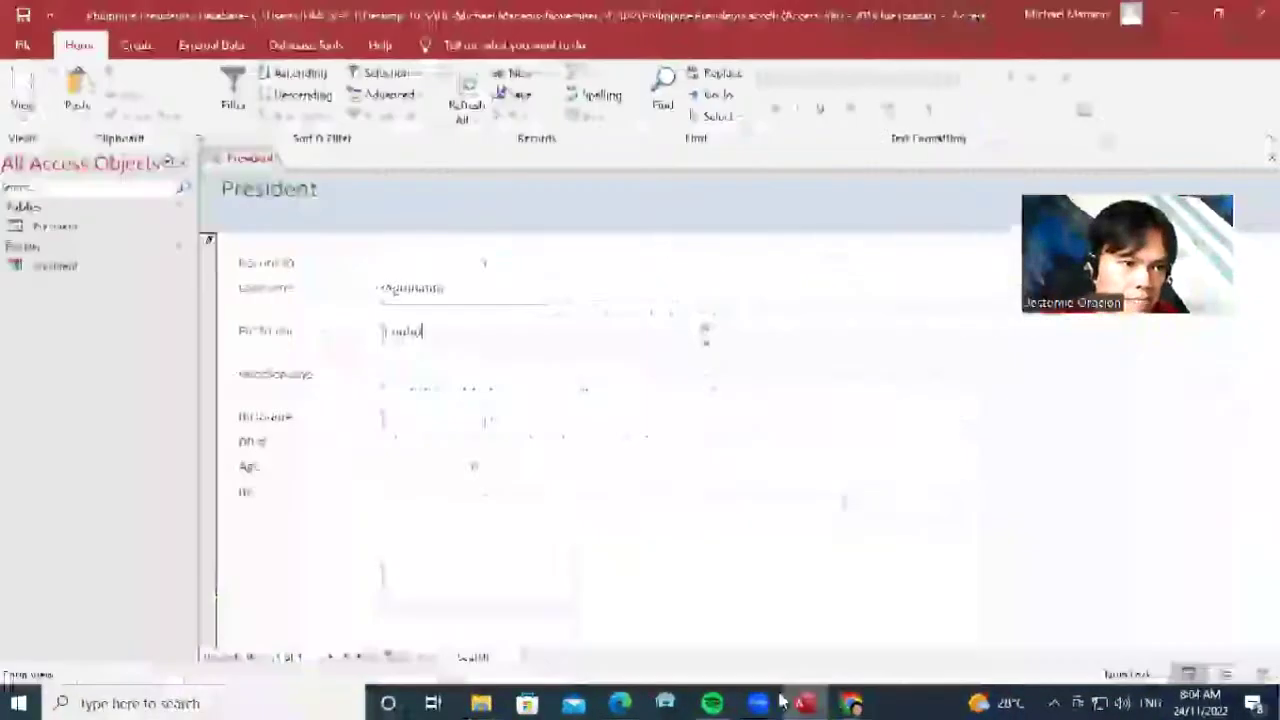
key("alt+Tab")
right_click(450, 372)
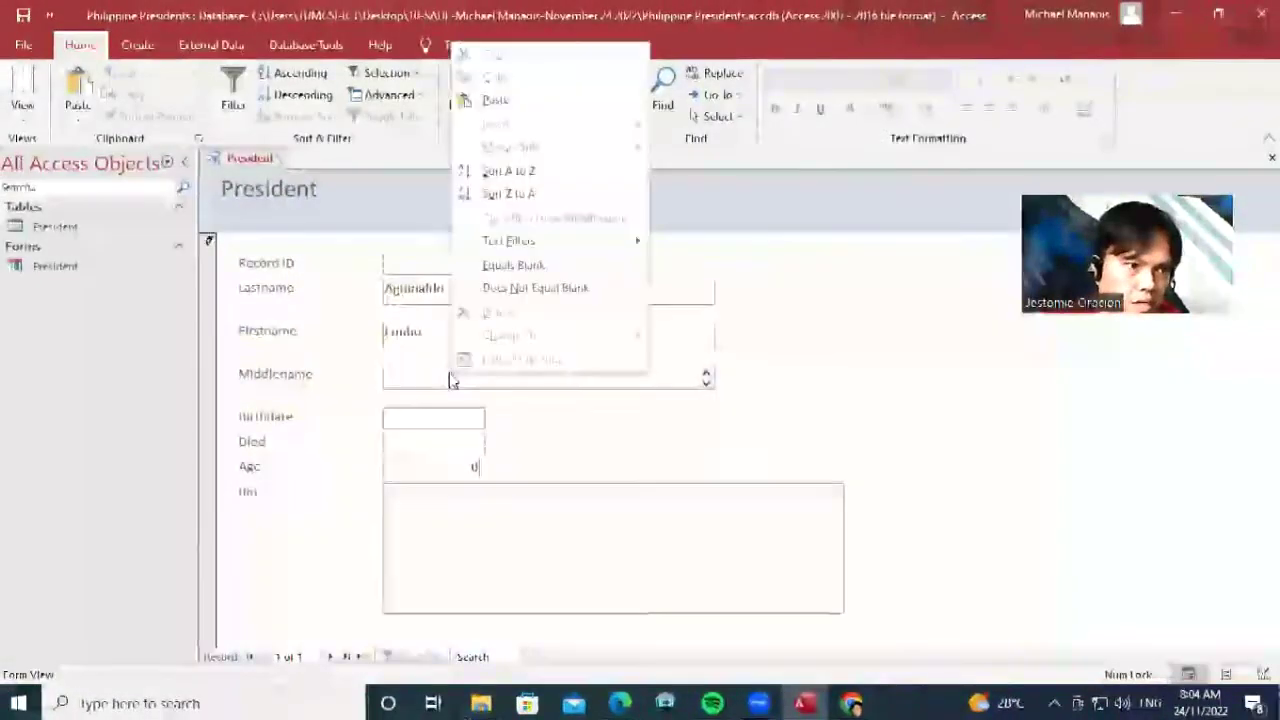
left_click(511, 99)
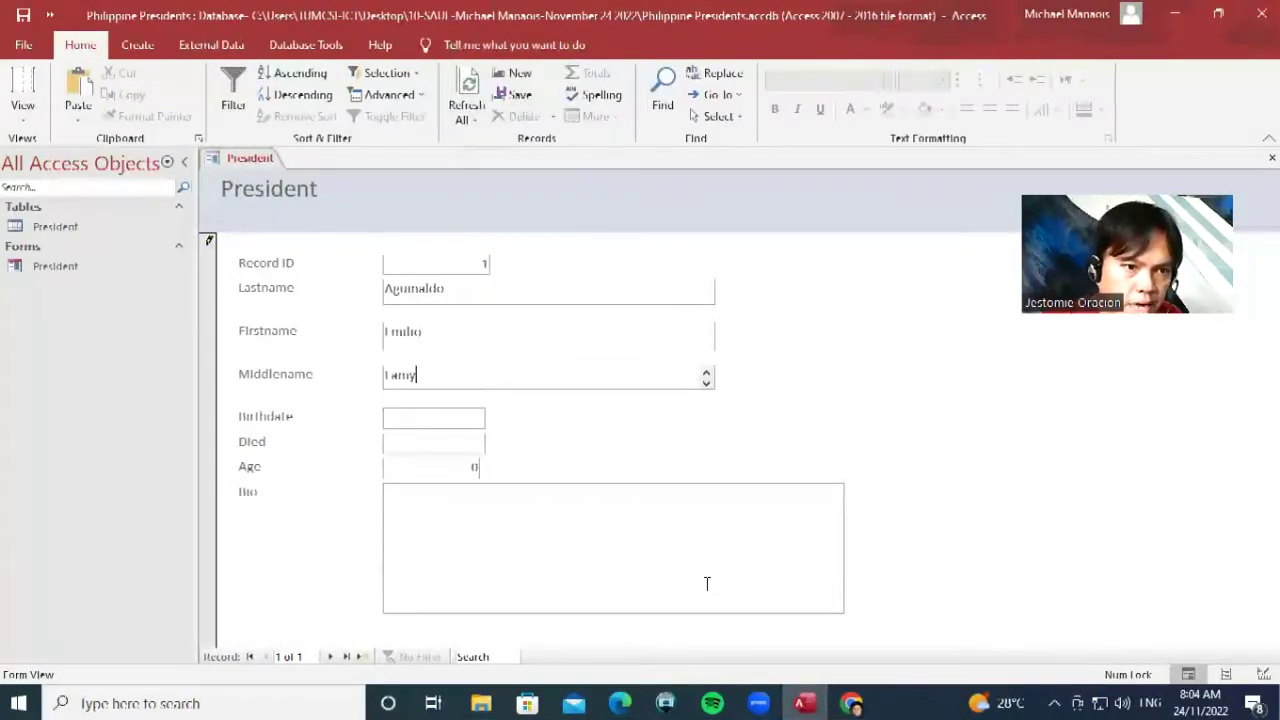
key("alt+Tab")
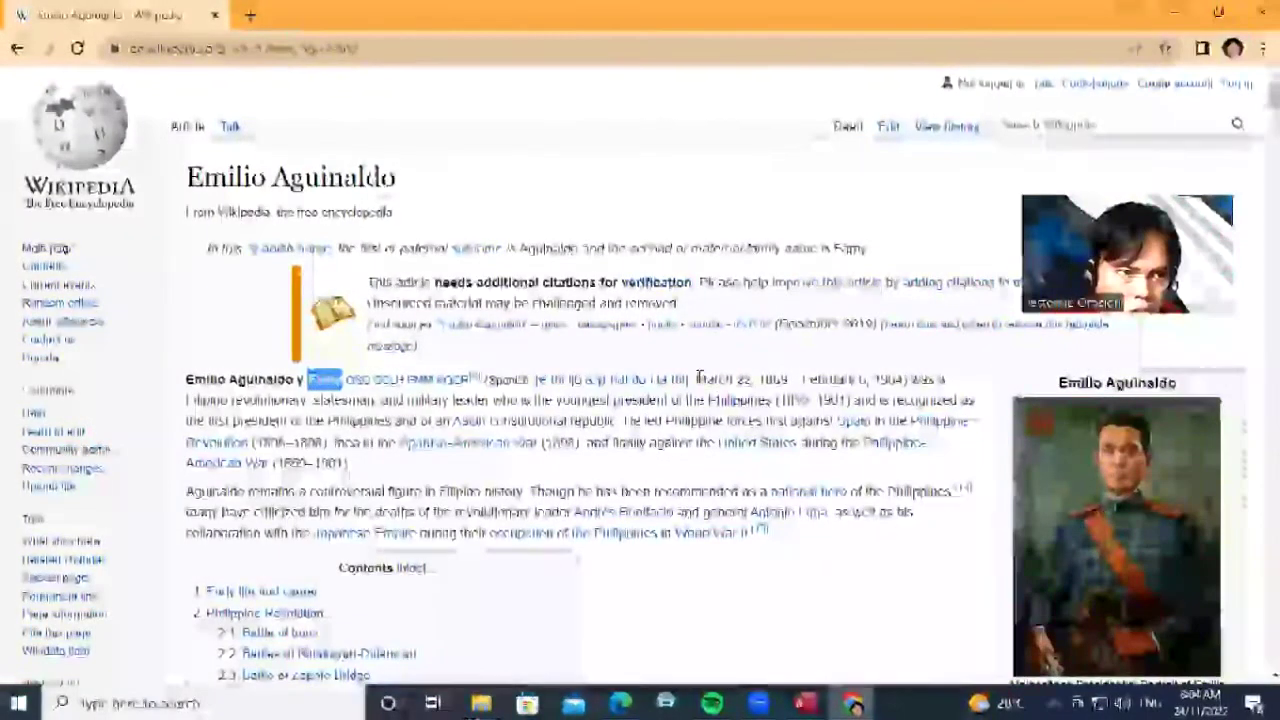
Copy the birth date March 22, 1869 from the article into Birthdate
left_click_drag(697, 379, 791, 380)
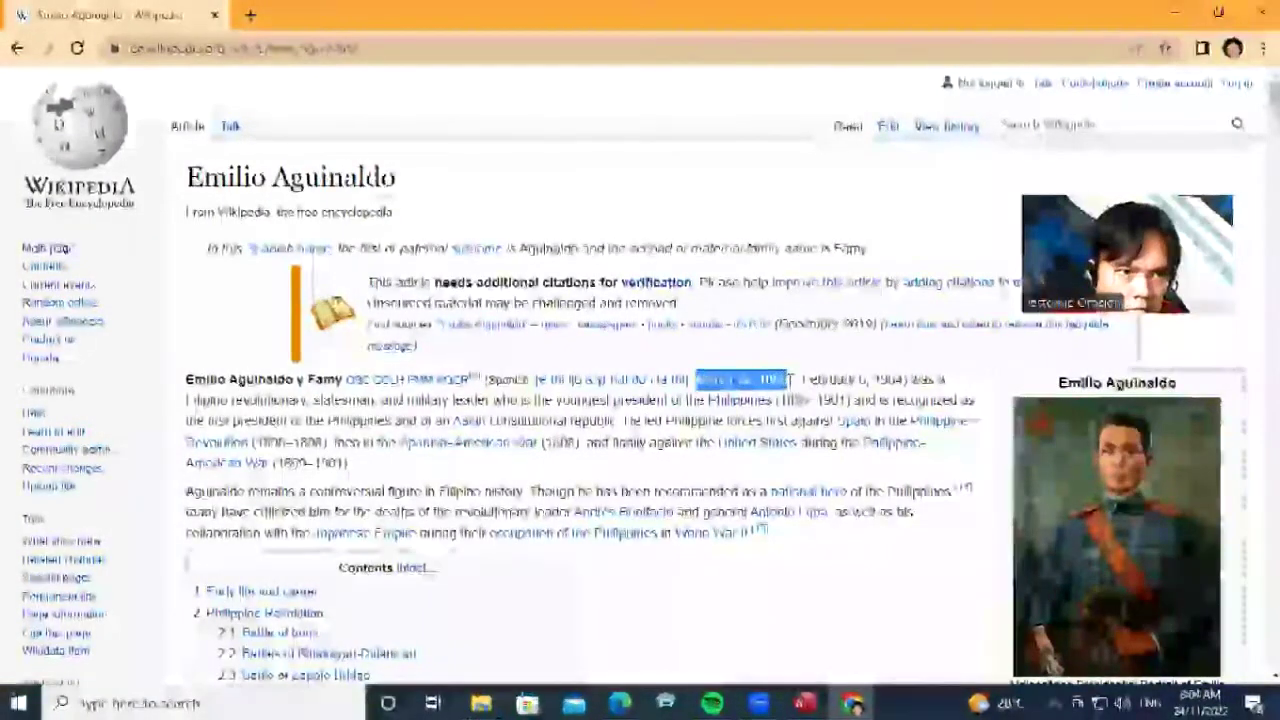
right_click(791, 380)
left_click(820, 401)
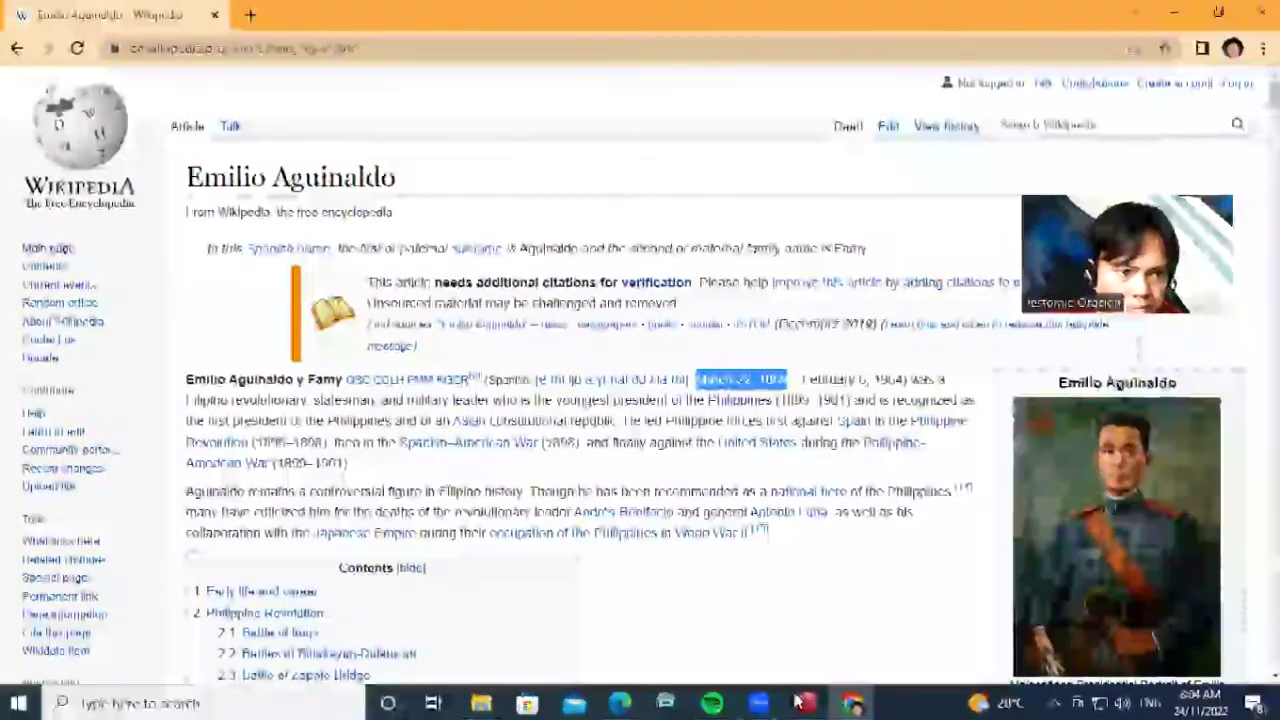
left_click(802, 703)
right_click(408, 423)
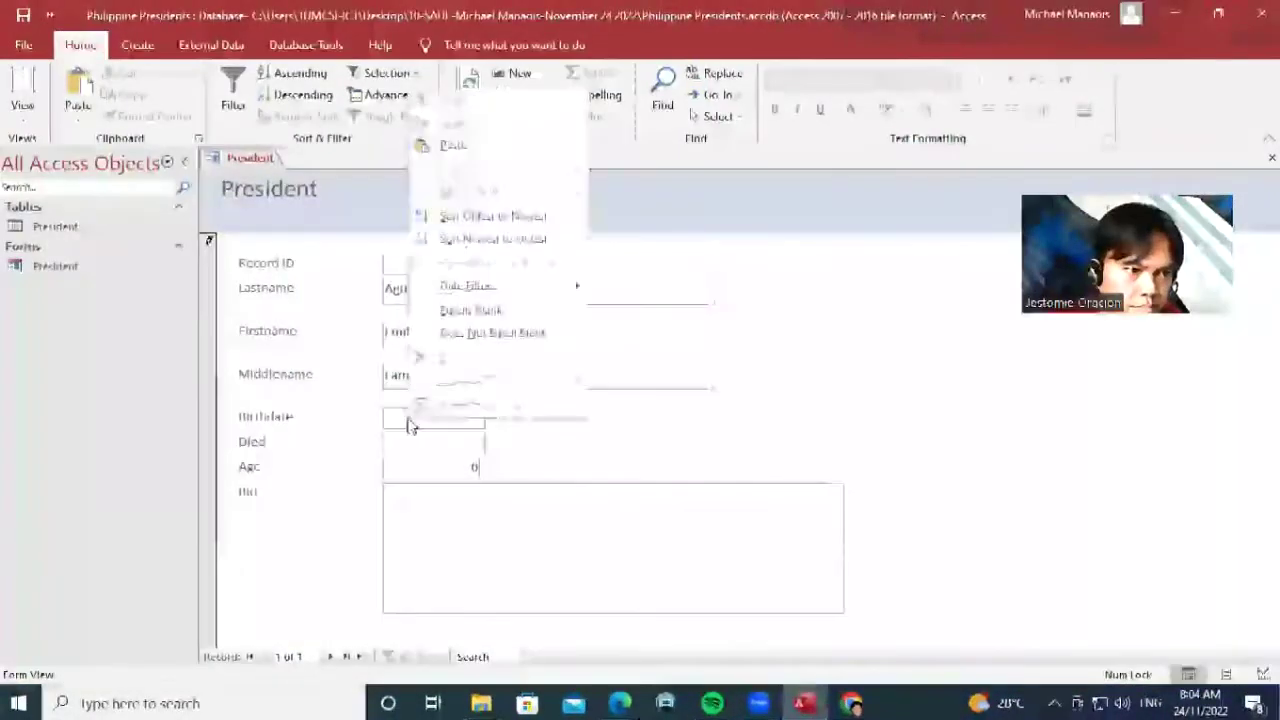
left_click(462, 144)
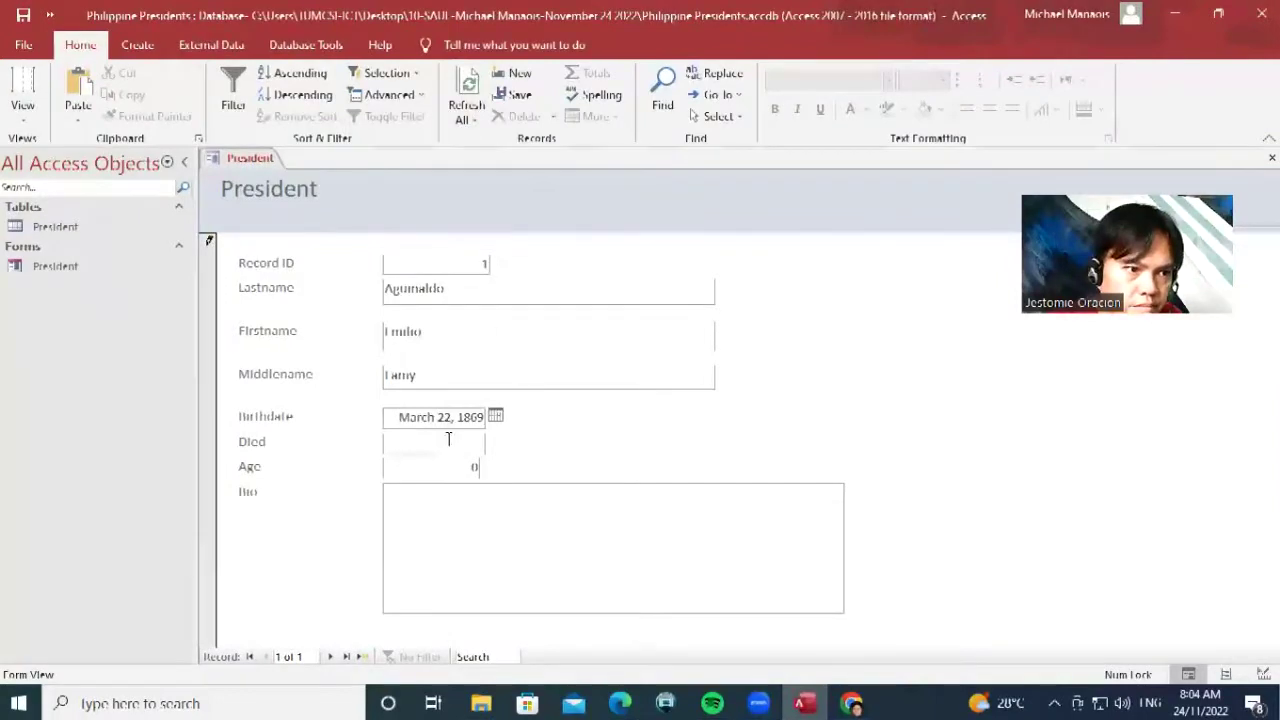
Copy the death date February 6, 1964 from the article into the Died field
left_click(848, 703)
left_click_drag(801, 380, 903, 381)
right_click(891, 386)
left_click(905, 389)
key("alt+Tab")
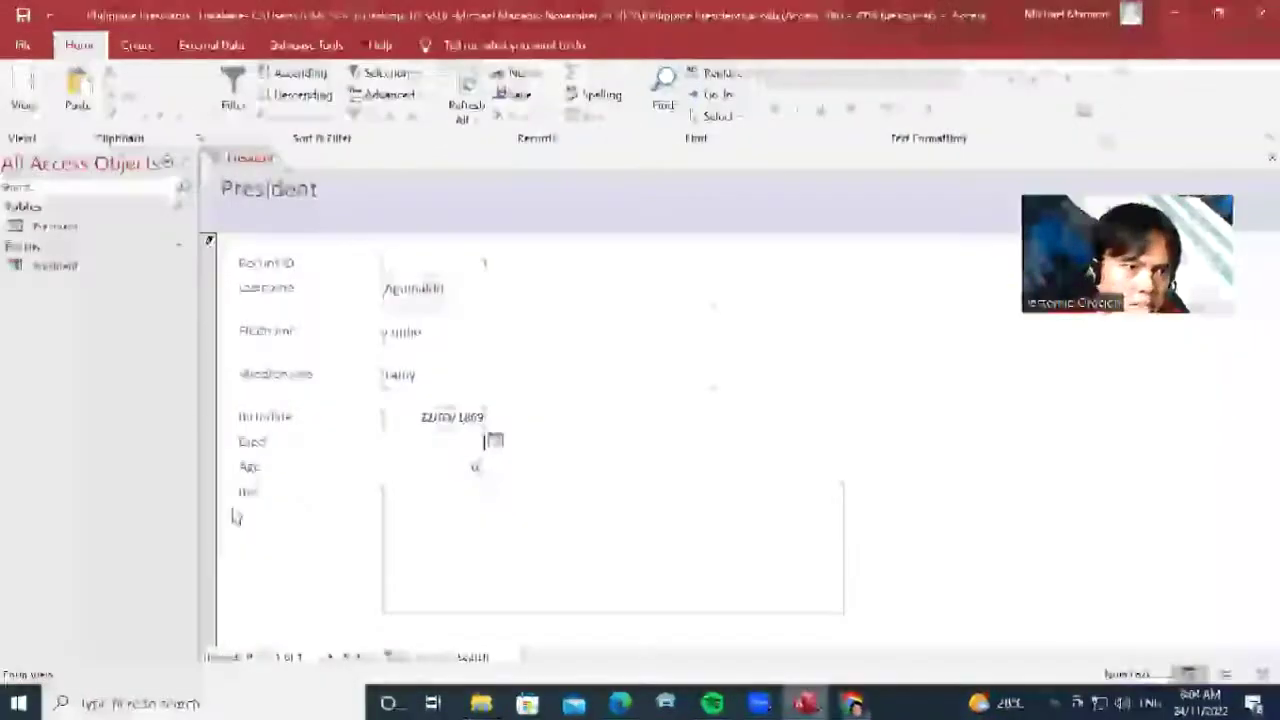
right_click(423, 443)
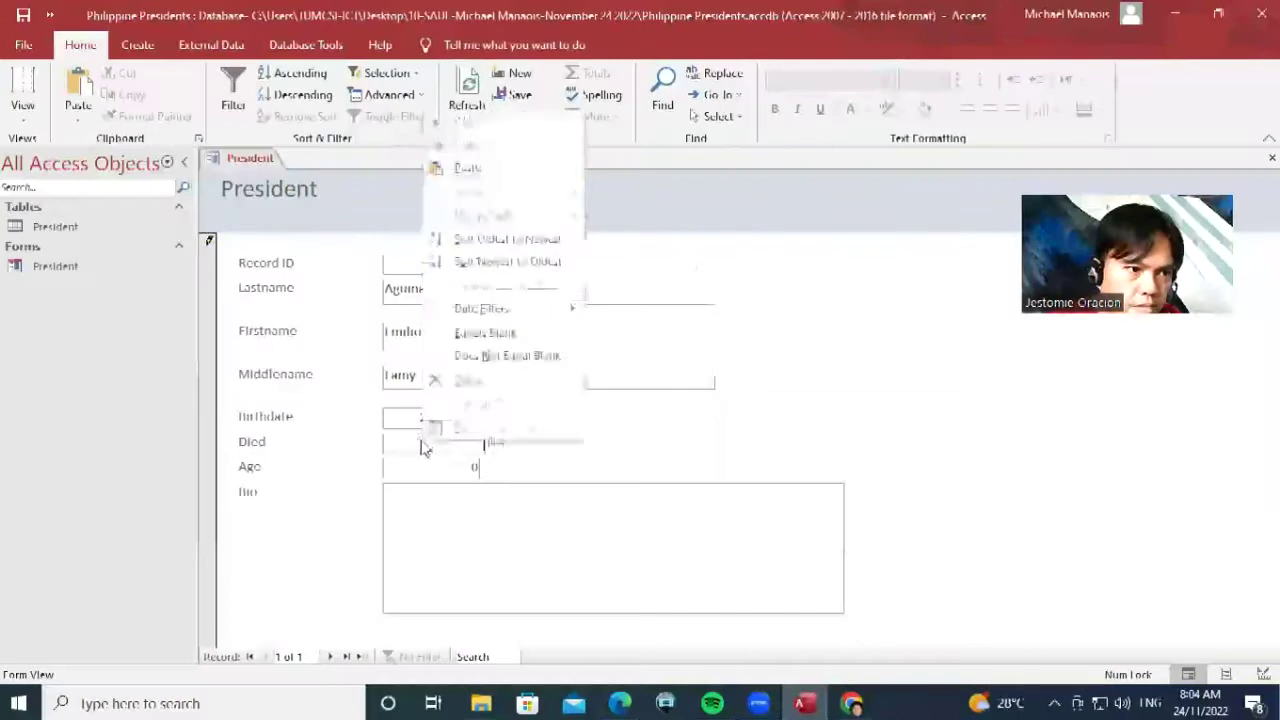
left_click(476, 169)
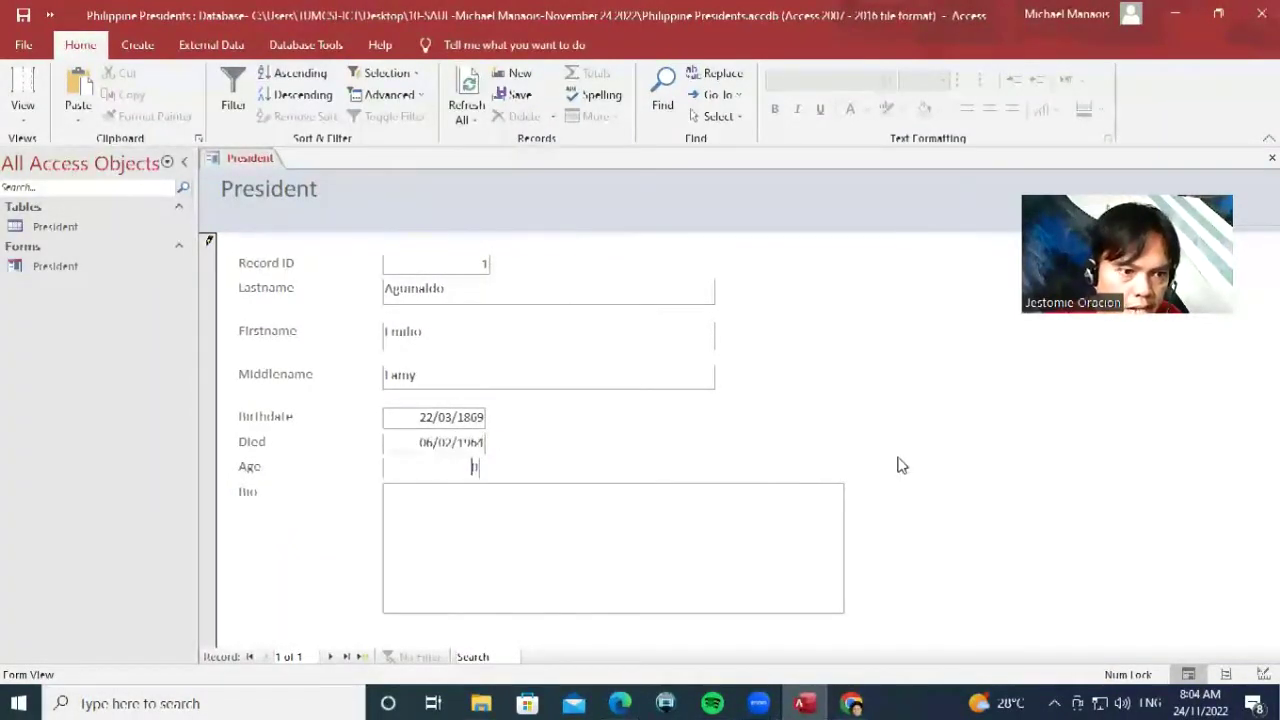
left_click(852, 703)
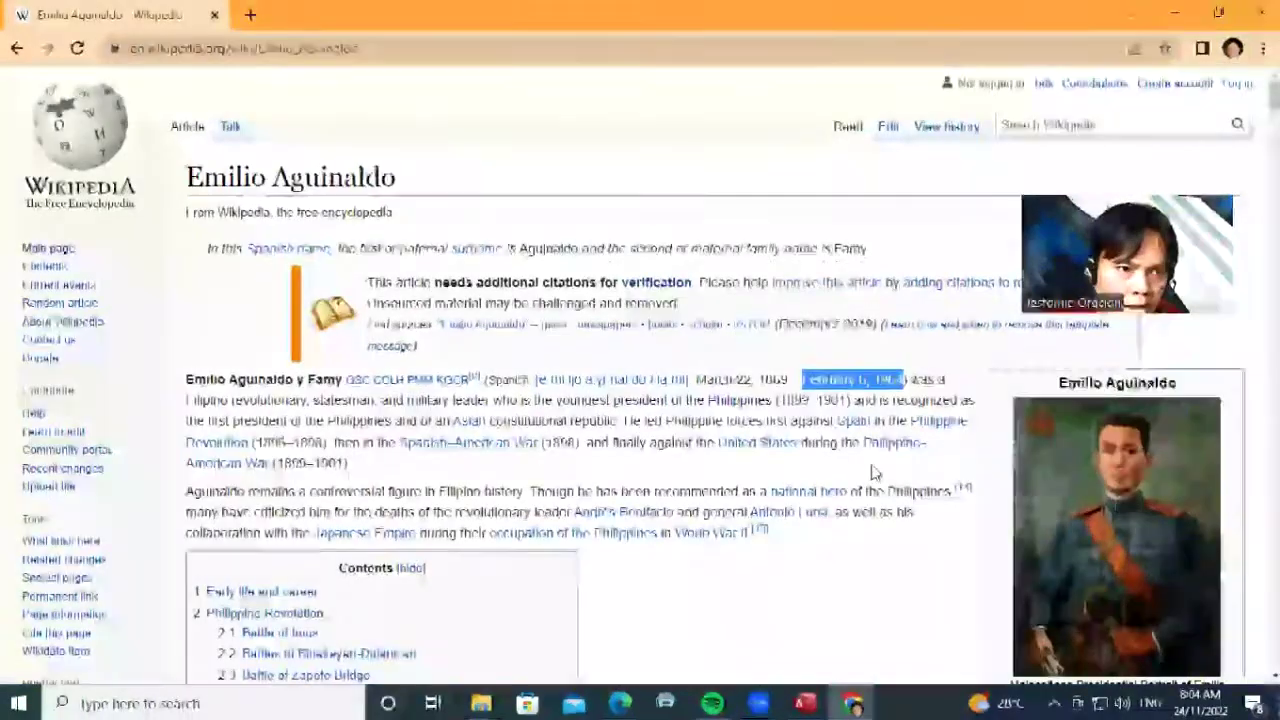
Read down the Aguinaldo article to the Philippine Revolution section, then return to Access
scroll(875, 473, "down", 3)
scroll(1008, 330, "down", 3)
scroll(975, 455, "up", 3)
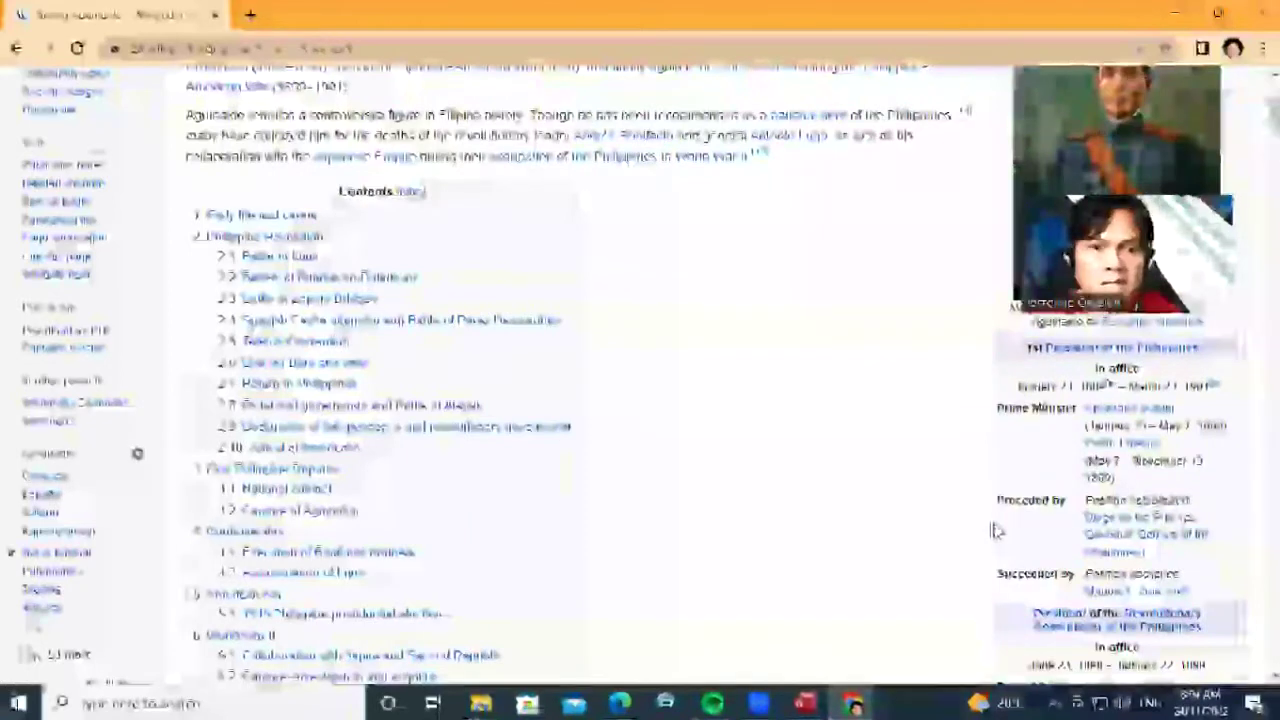
scroll(1030, 562, "down", 5)
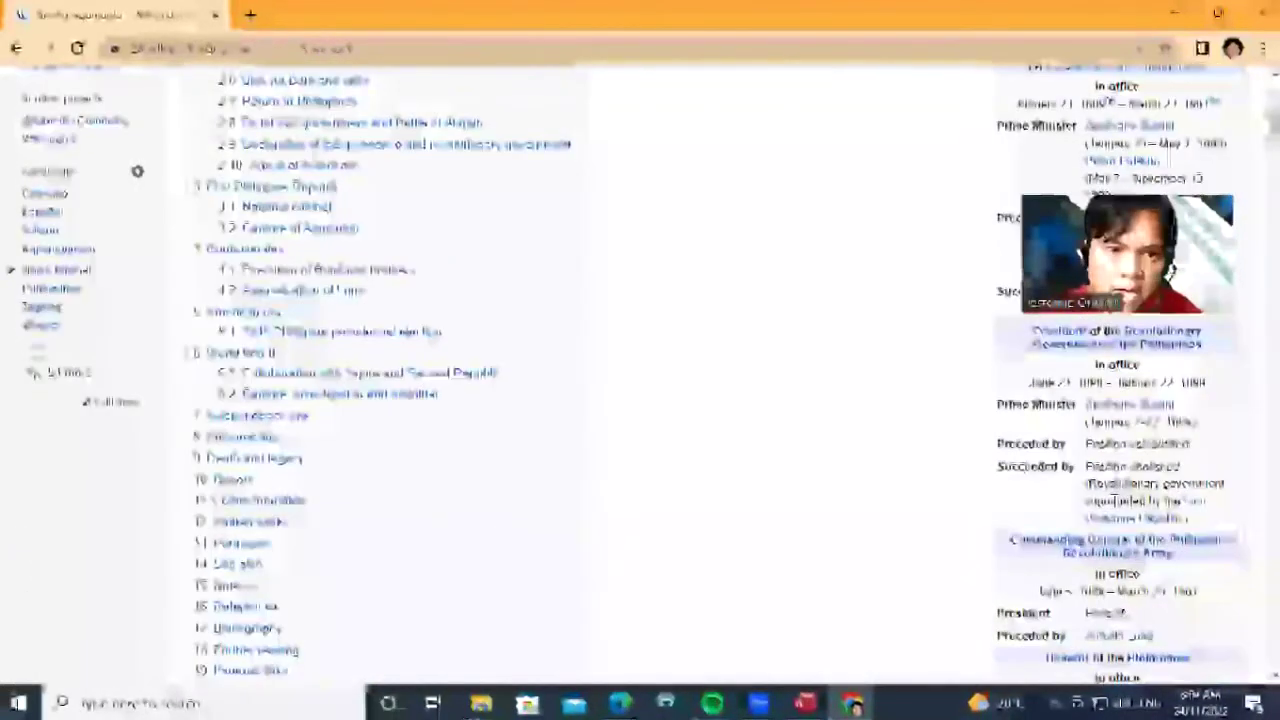
scroll(1143, 487, "down", 3)
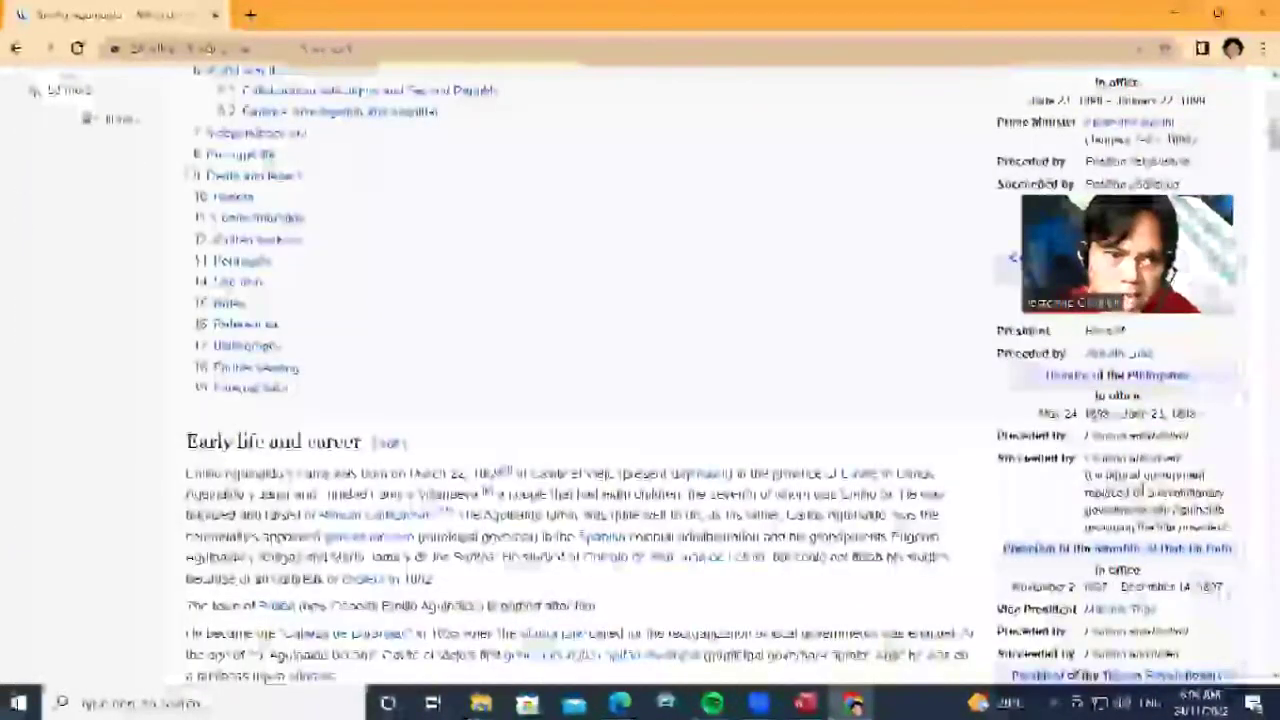
scroll(1143, 487, "down", 7)
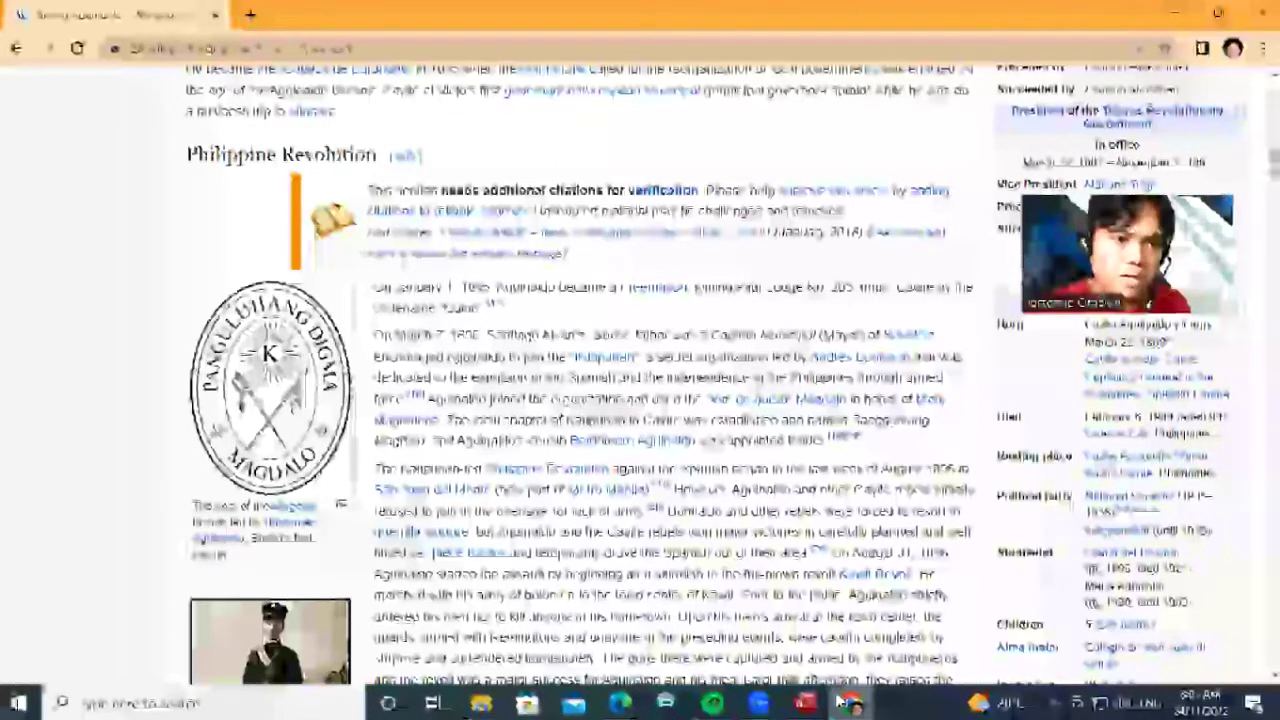
left_click(805, 703)
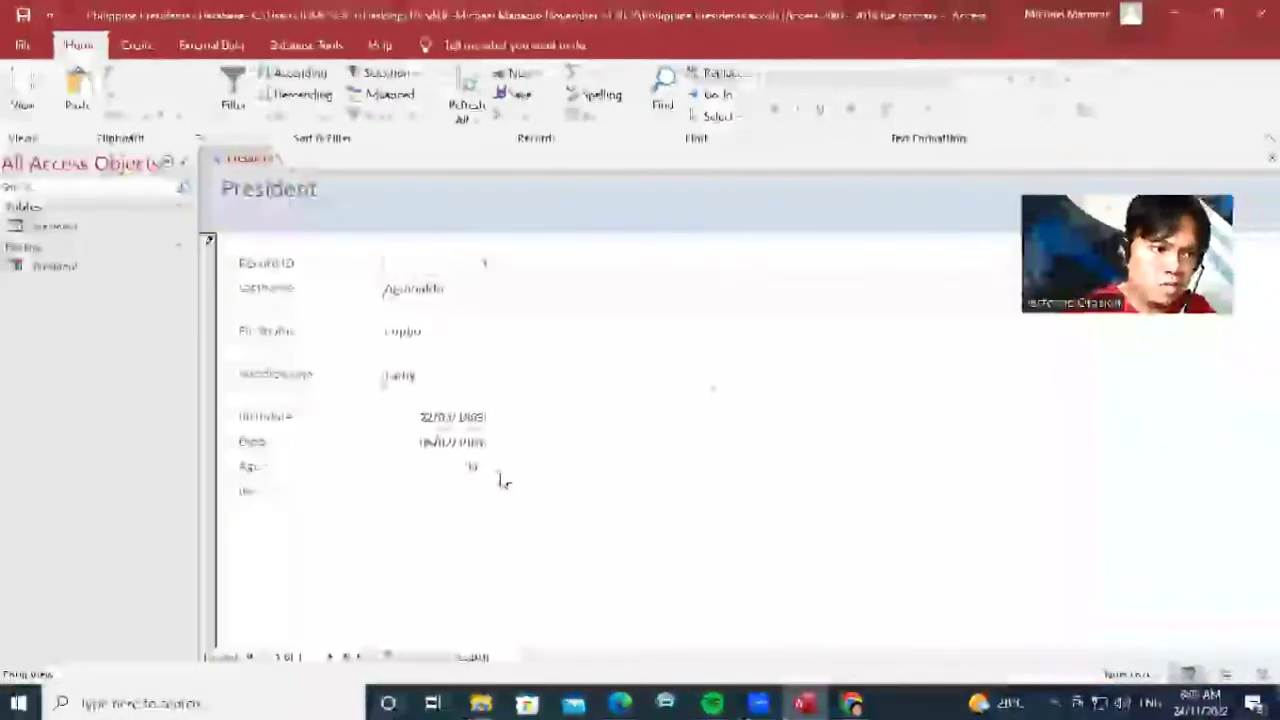
Enter Aguinaldo's Age as 94, removing 'years old' after the invalid-value warning
type("ear")
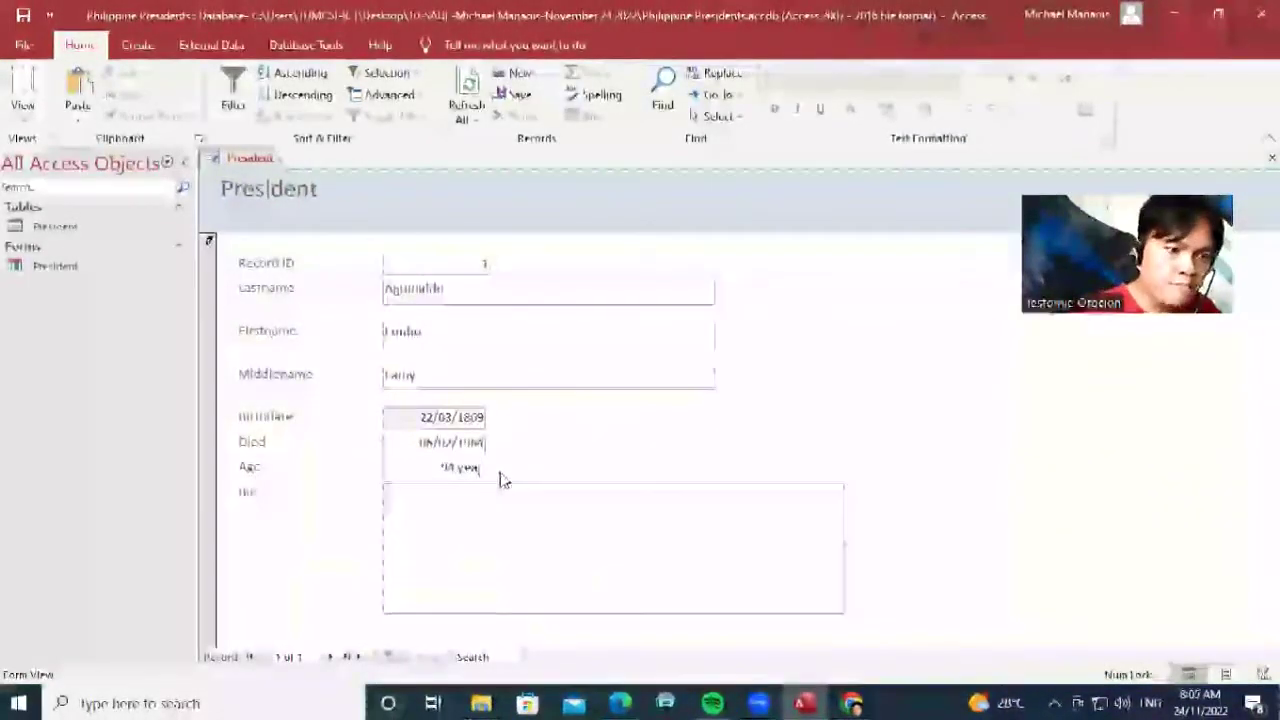
type("s old")
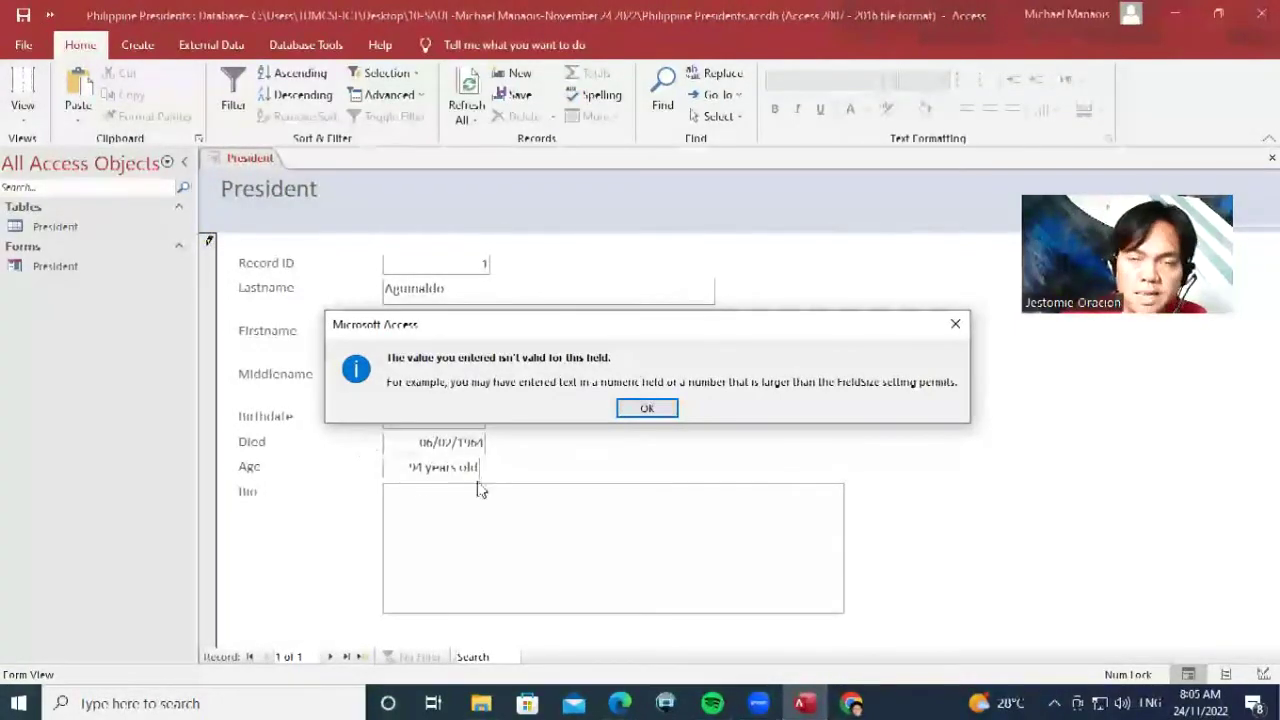
left_click(649, 408)
left_click_drag(427, 467, 543, 466)
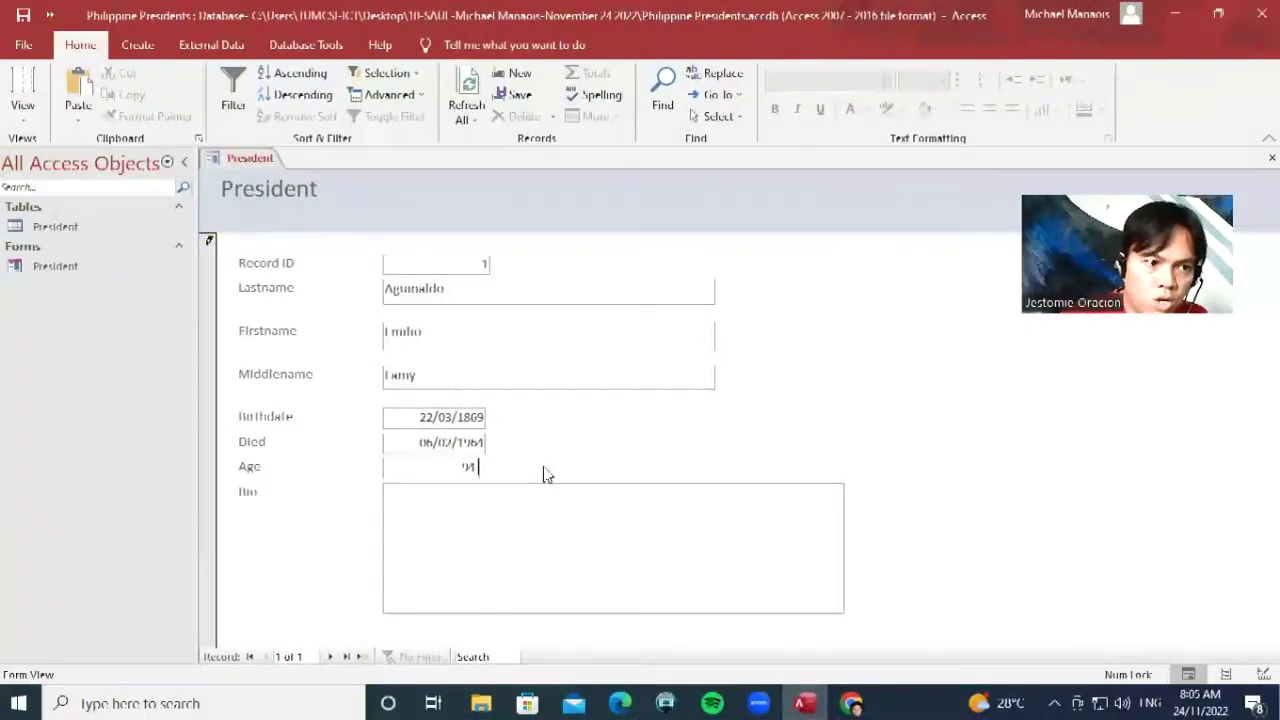
left_click(488, 500)
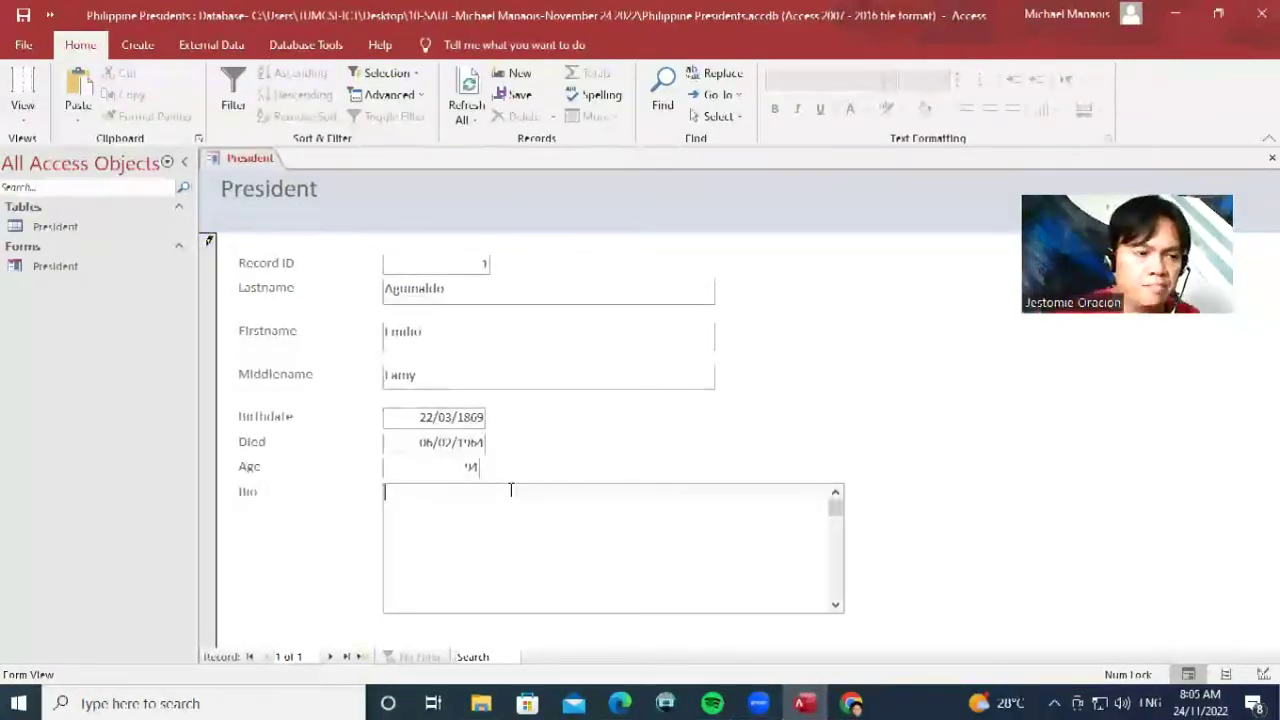
Copy the first two intro paragraphs of Aguinaldo's Wikipedia article into his Bio field
left_click(851, 703)
scroll(577, 250, "up", 5)
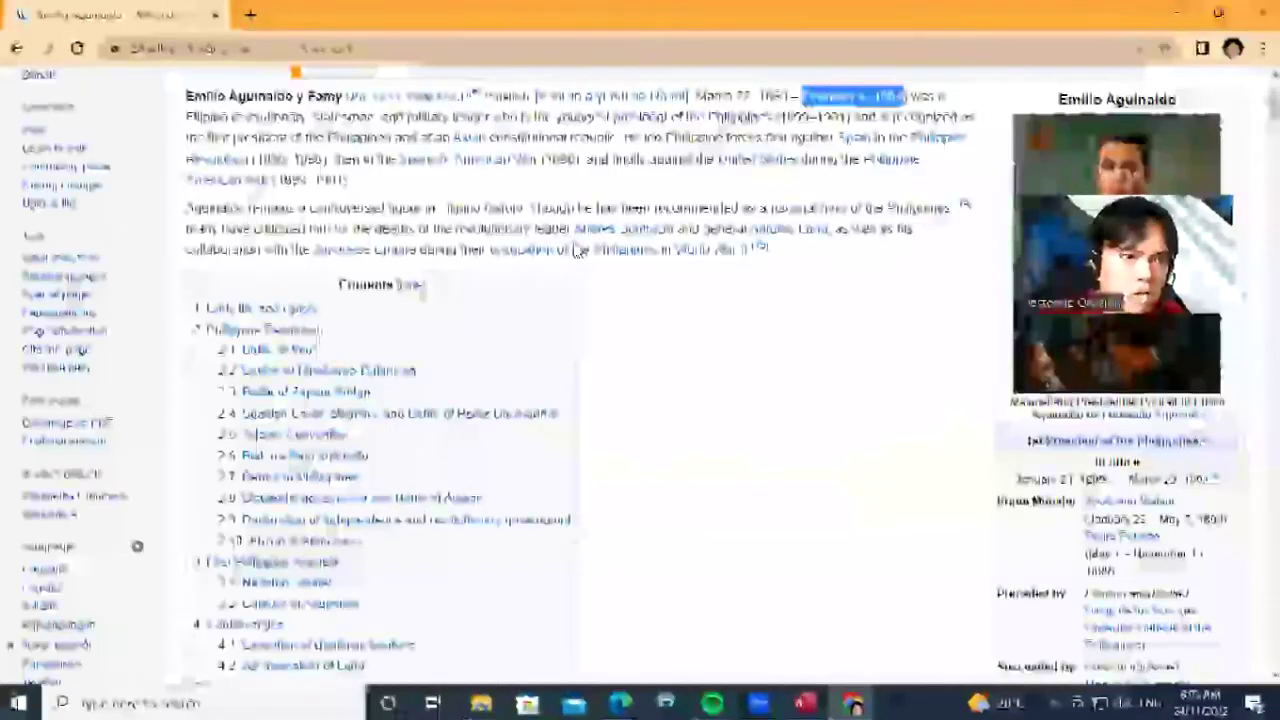
scroll(577, 240, "up", 3)
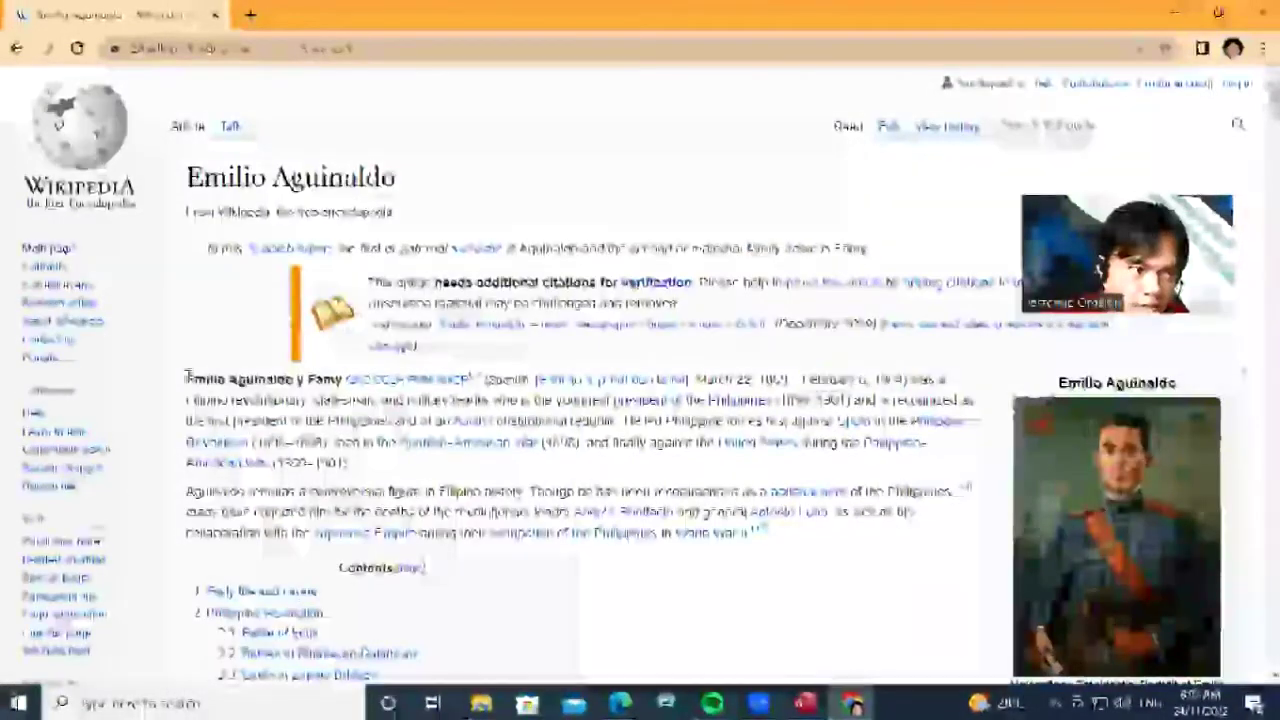
left_click_drag(187, 377, 757, 531)
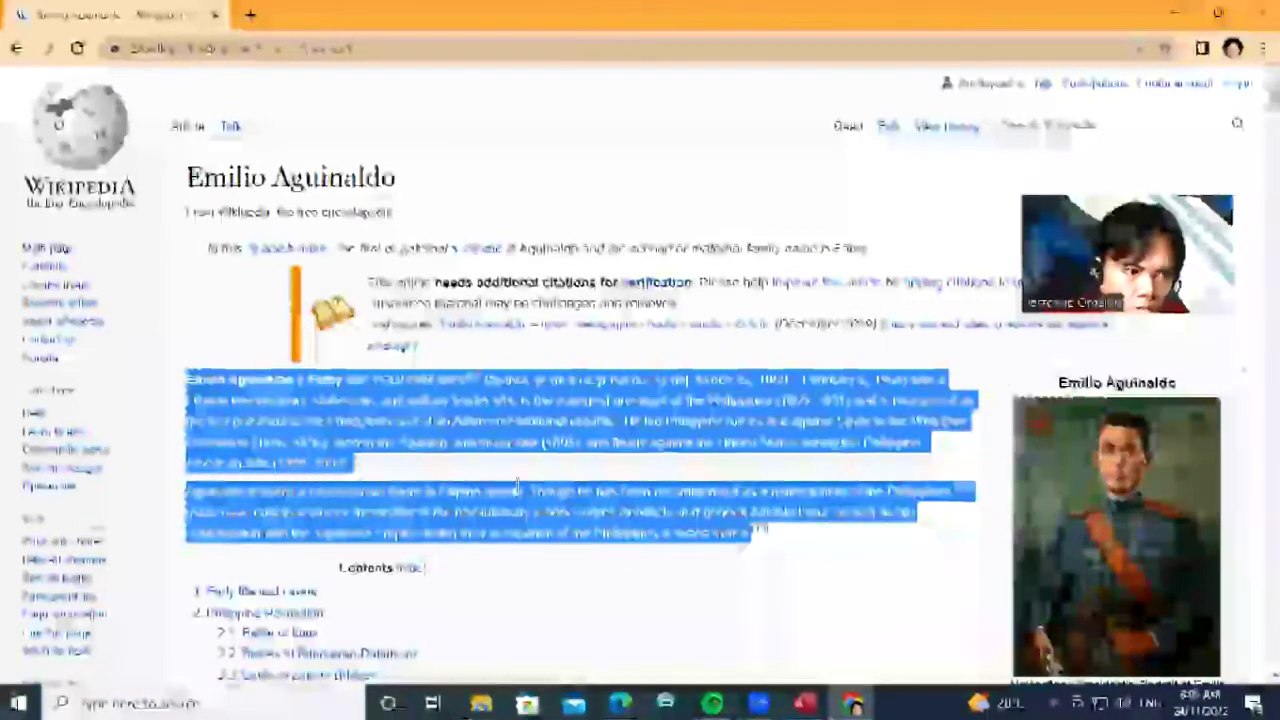
right_click(490, 401)
left_click(551, 420)
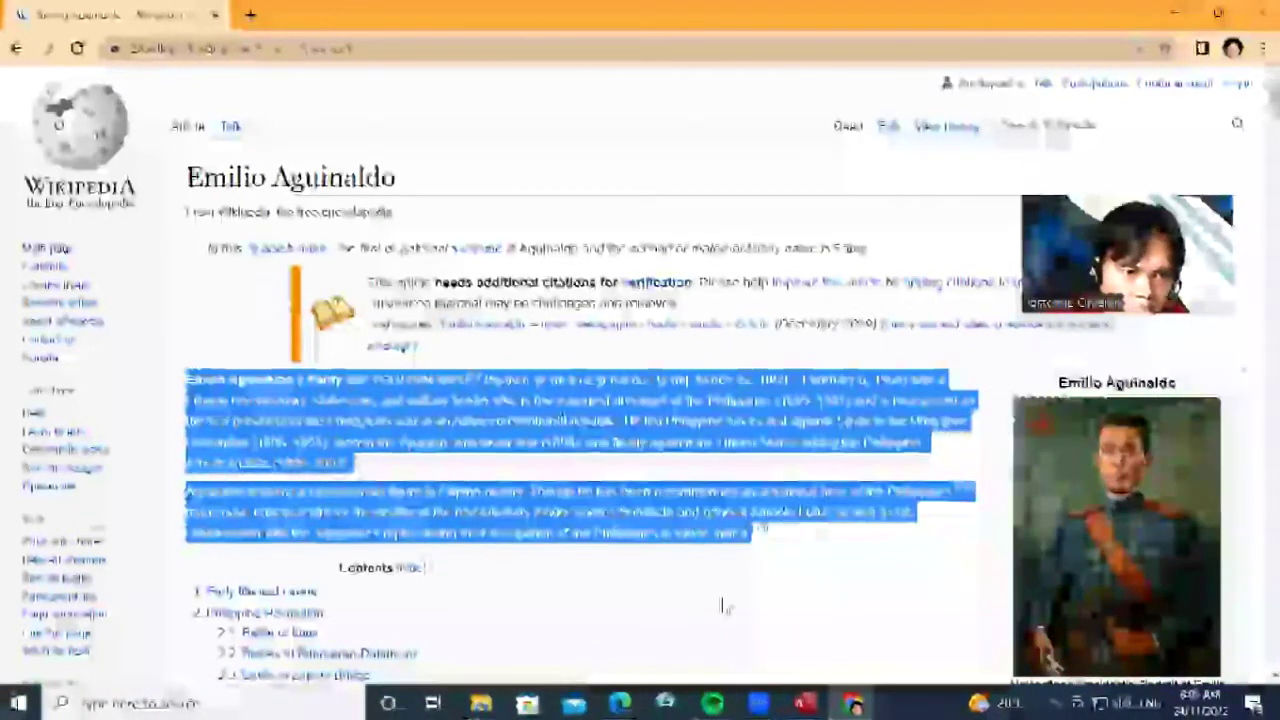
left_click(805, 703)
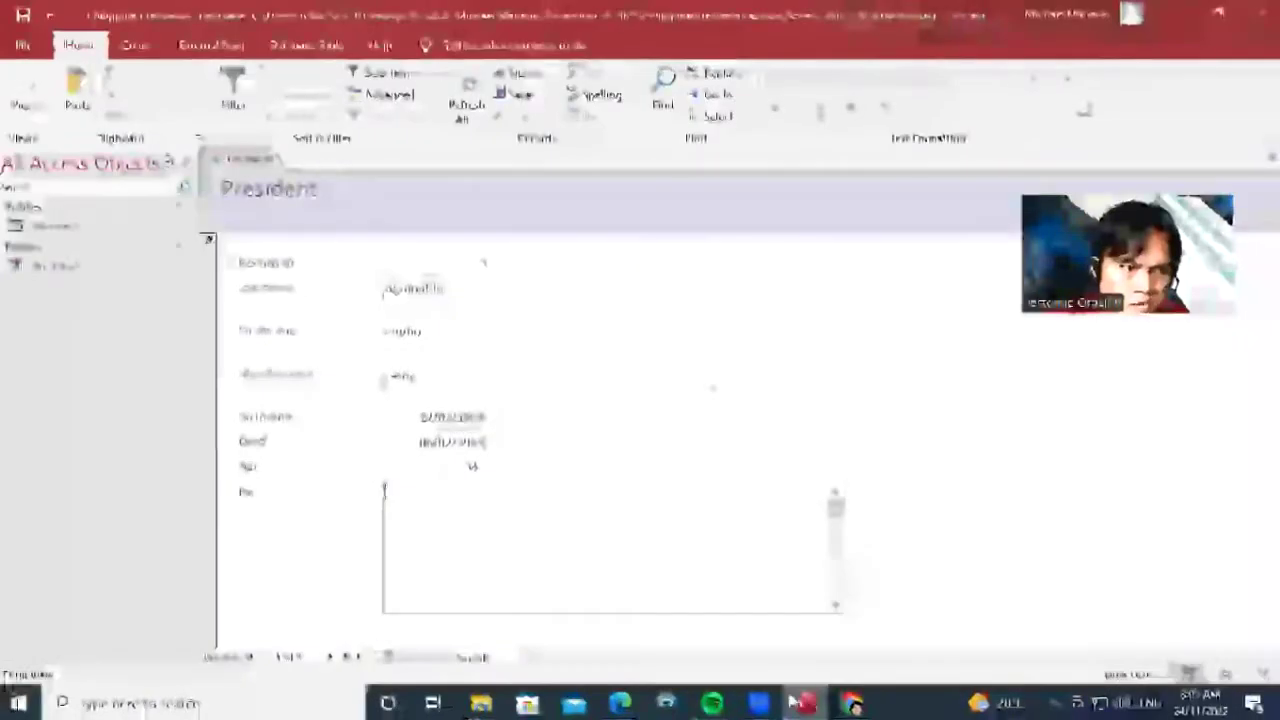
right_click(450, 507)
left_click(508, 228)
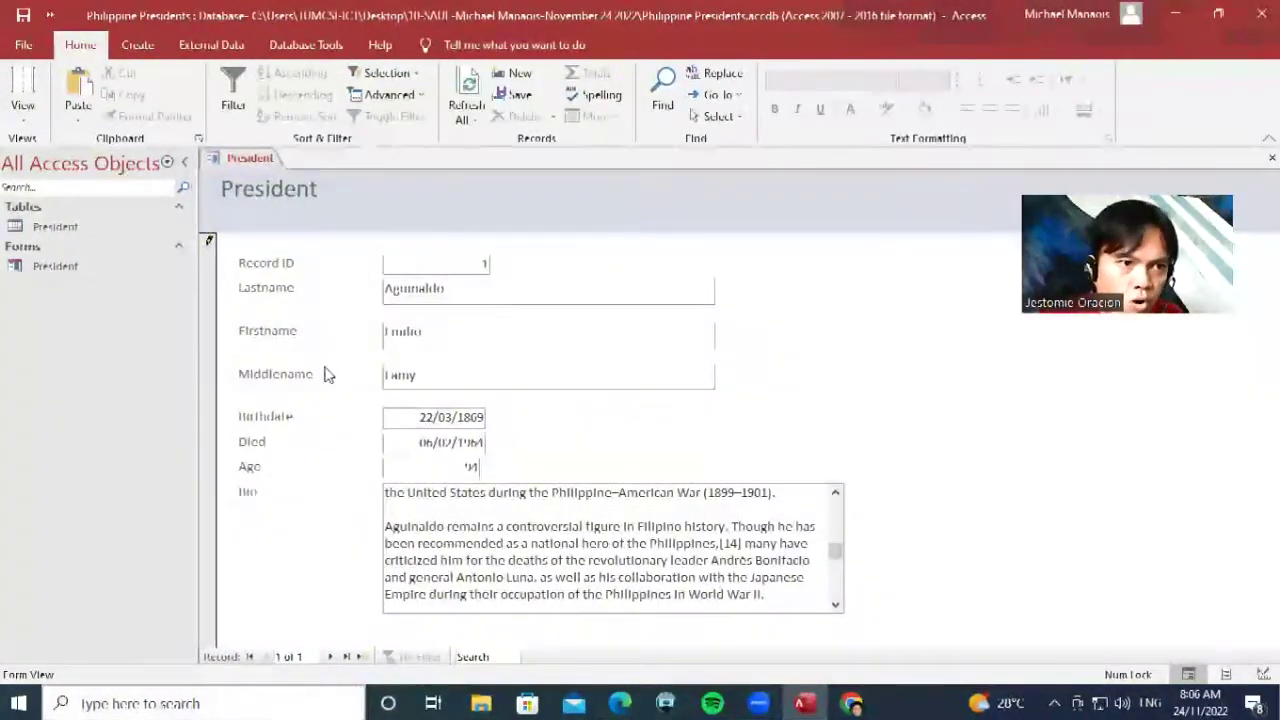
Start a new record, open the Manuel L. Quezon article, and paste 'Quezon' into Lastname
left_click(334, 657)
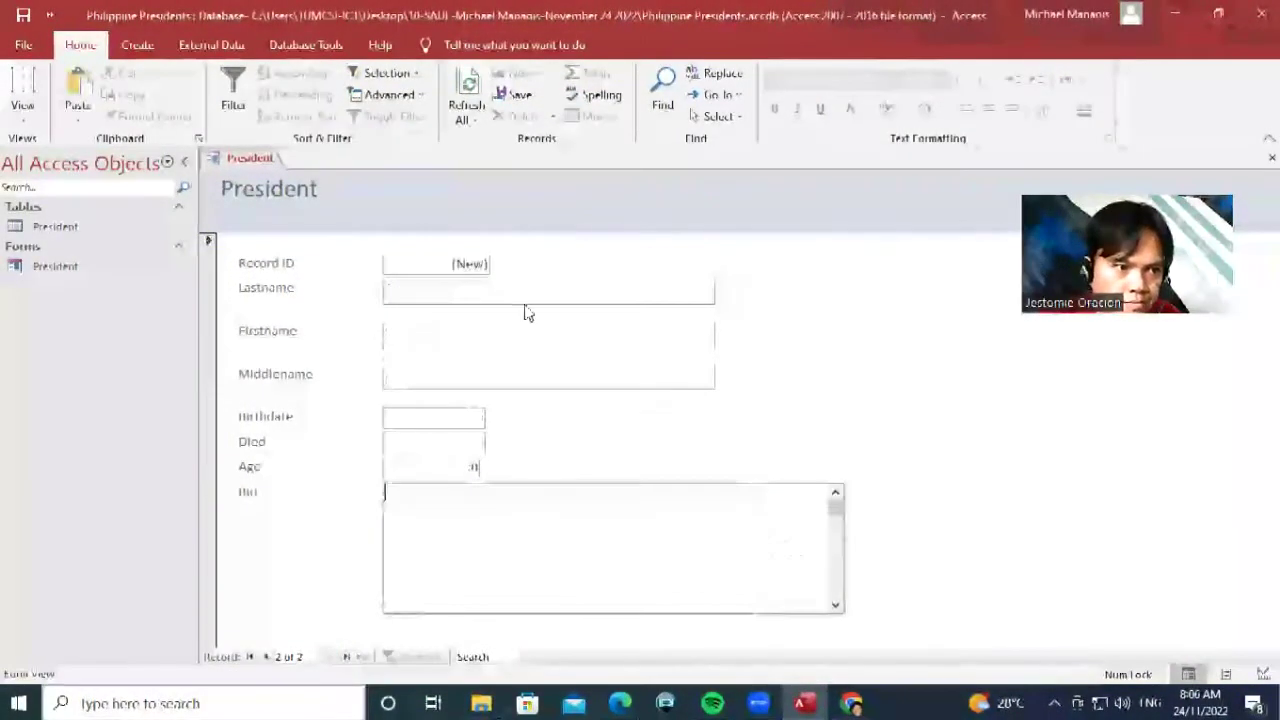
left_click(864, 702)
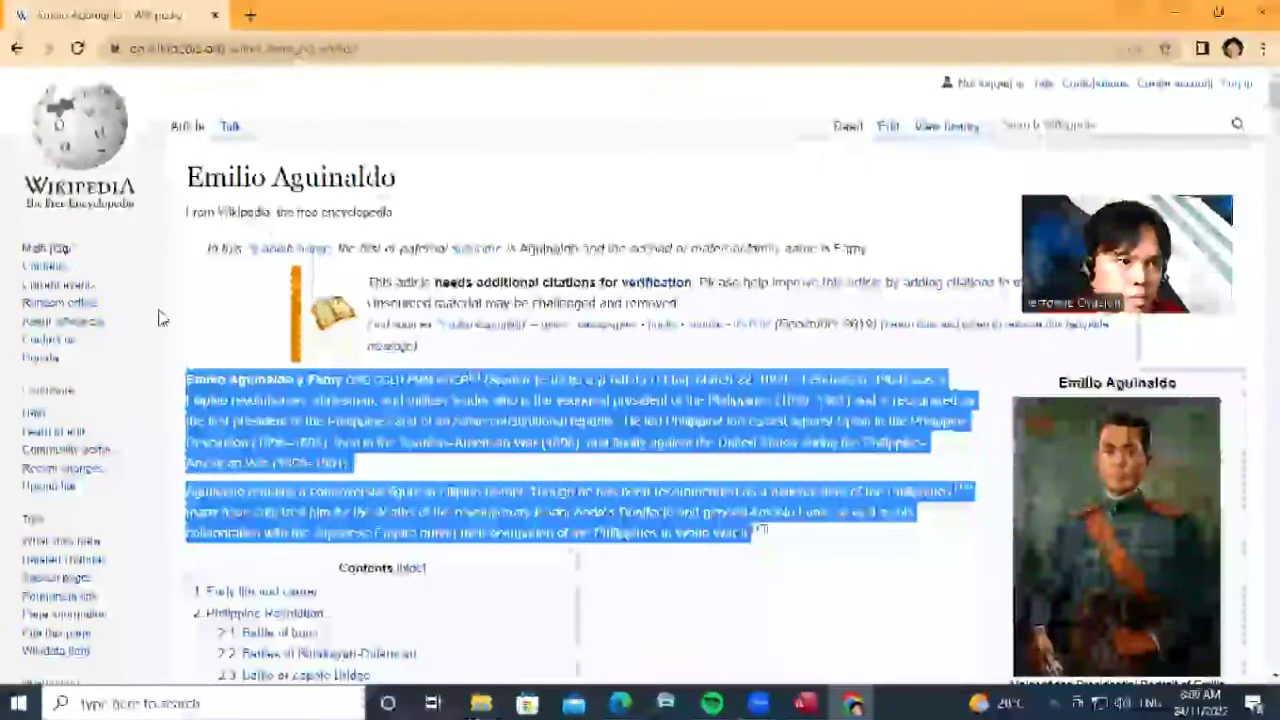
left_click(18, 50)
scroll(485, 347, "down", 3)
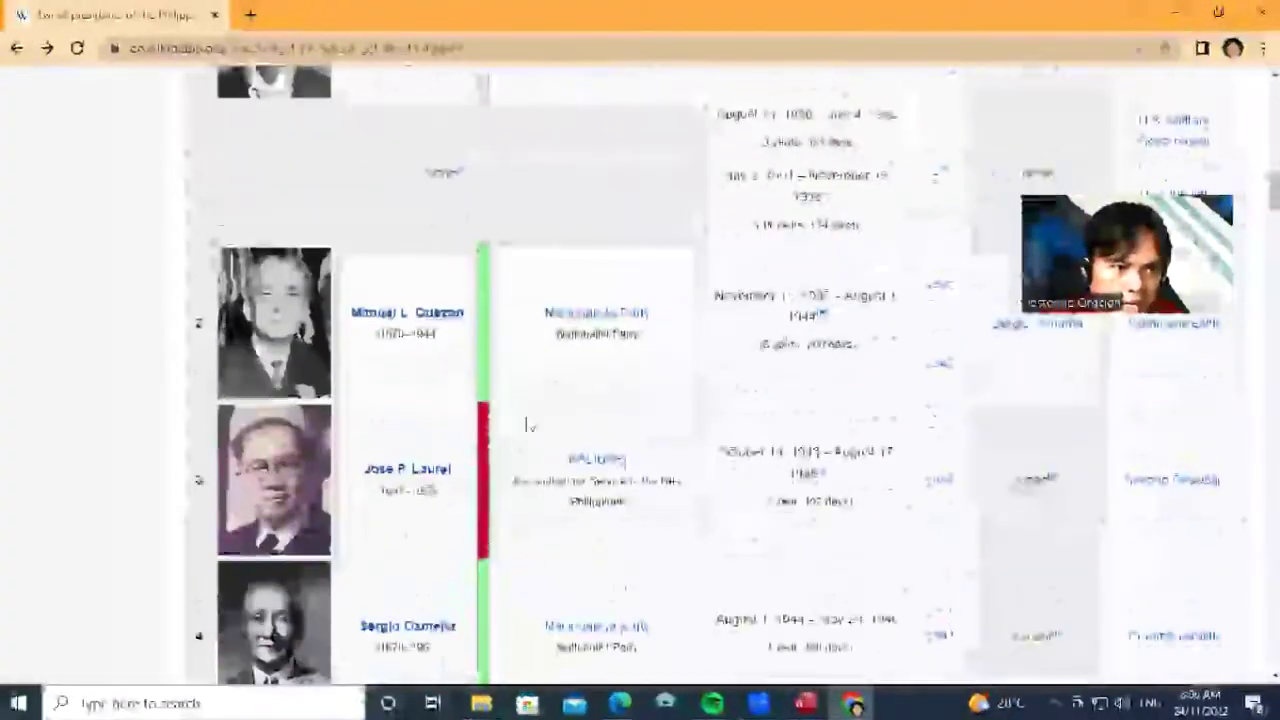
left_click(450, 314)
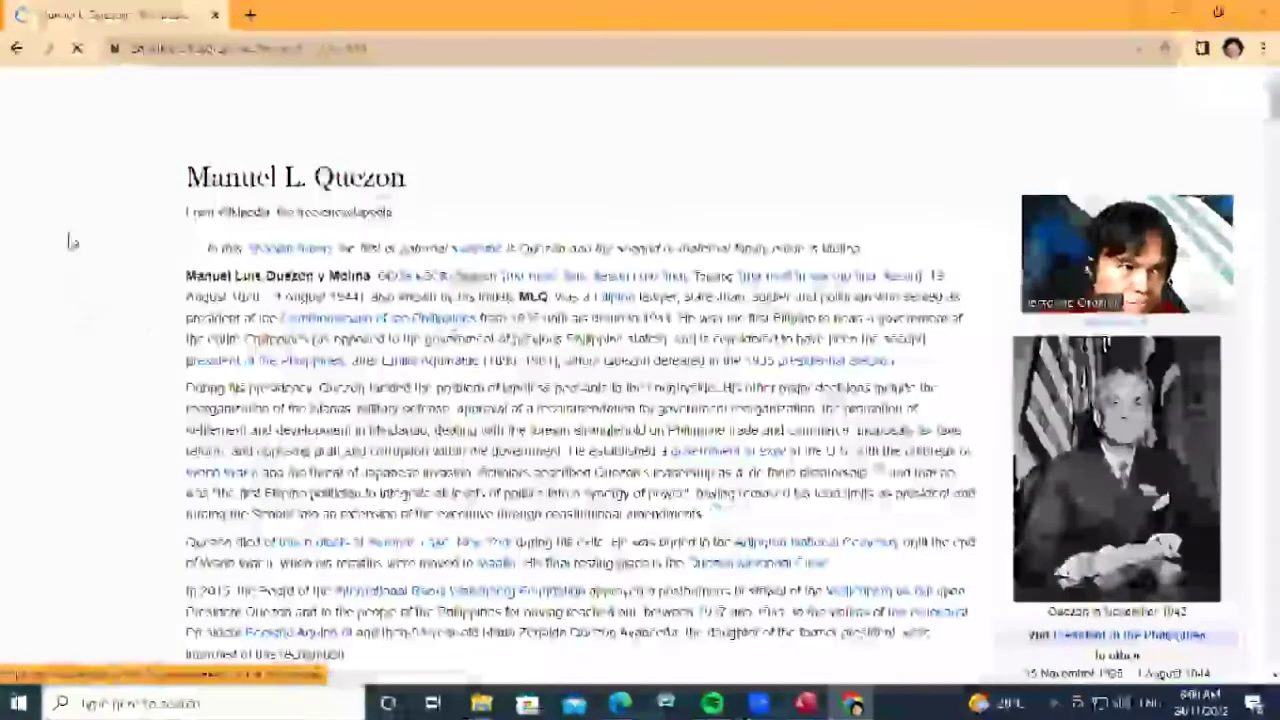
double_click(288, 275)
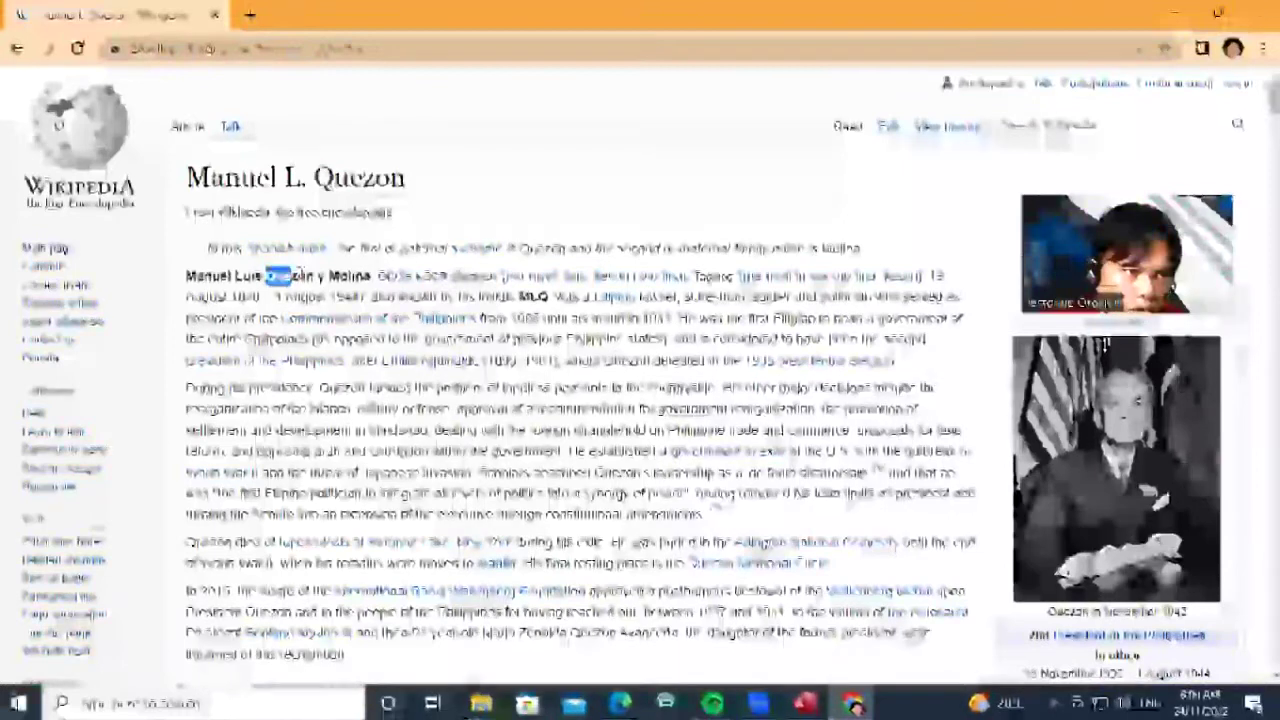
right_click(303, 279)
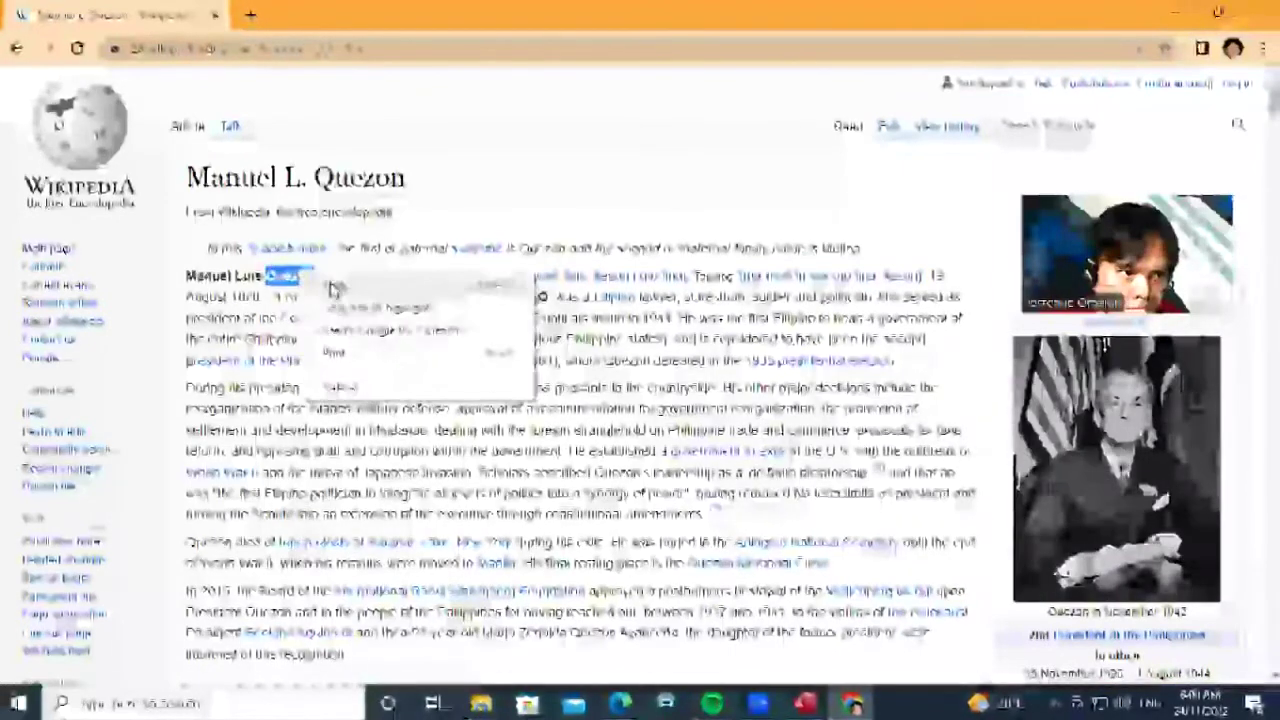
left_click(337, 285)
key("alt+Tab")
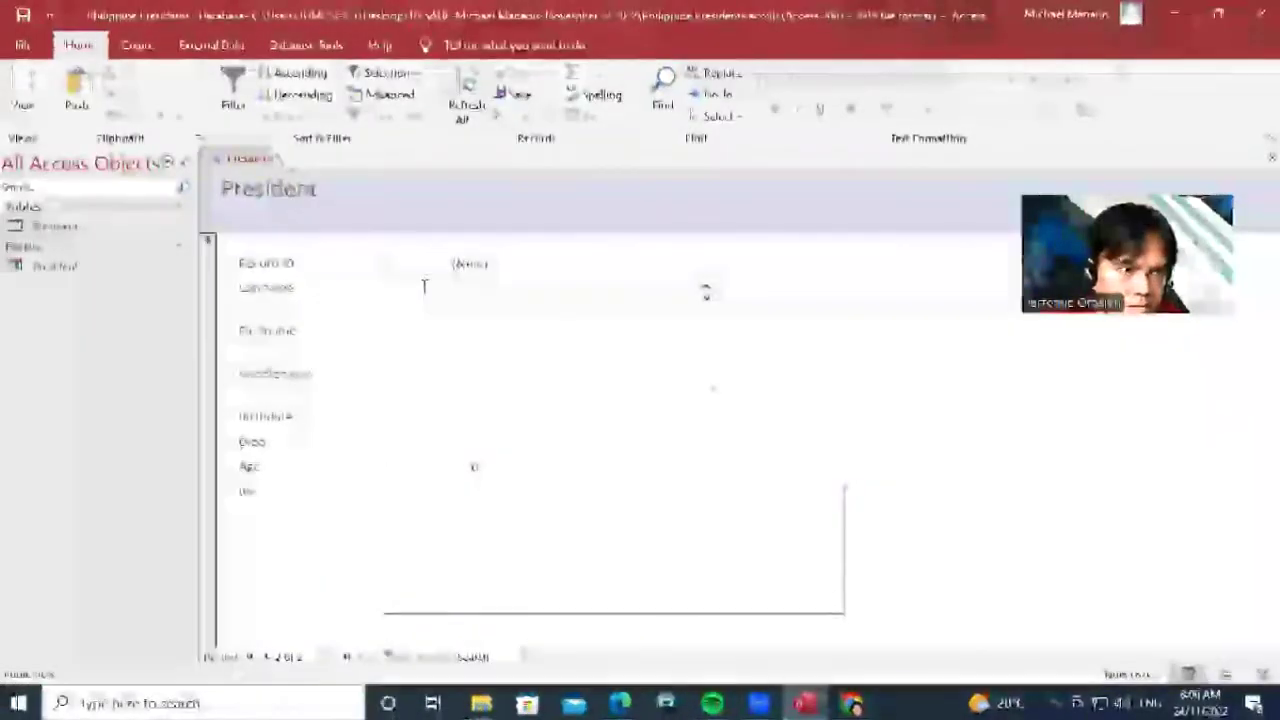
right_click(423, 289)
left_click(491, 348)
Copy 'Manuel Luis' from the article into the Firstname field
left_click(477, 333)
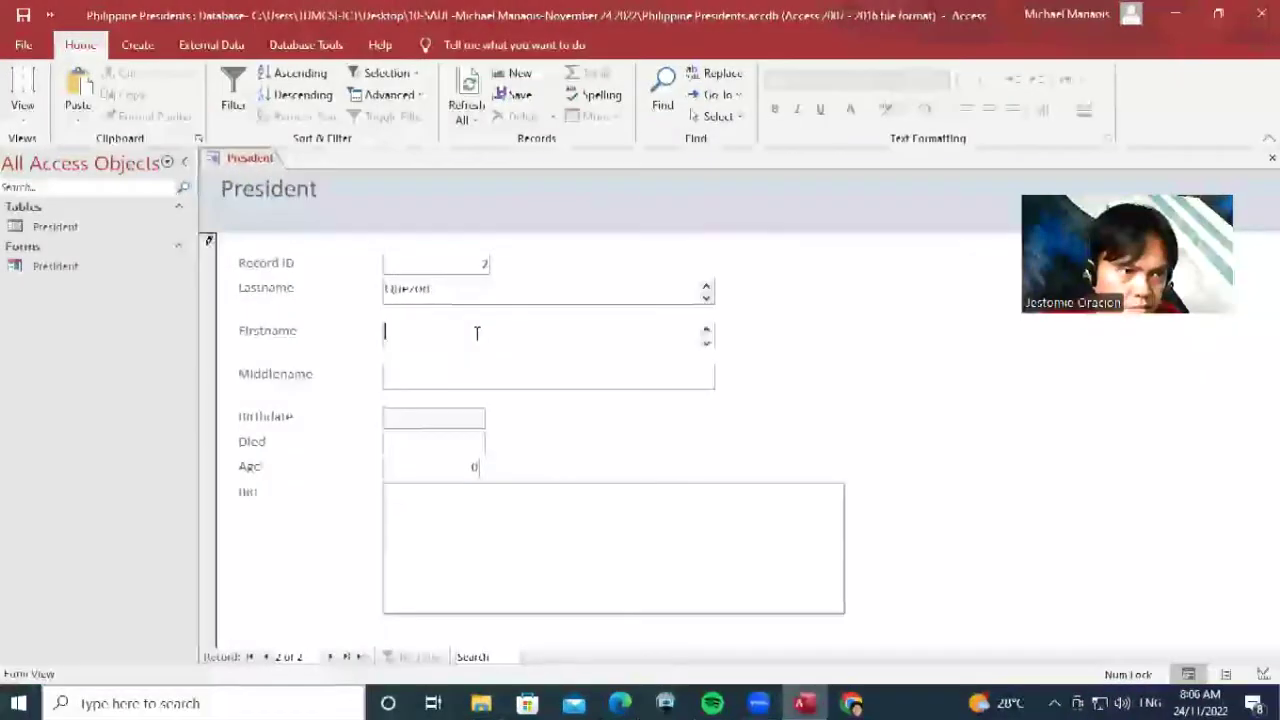
left_click(851, 703)
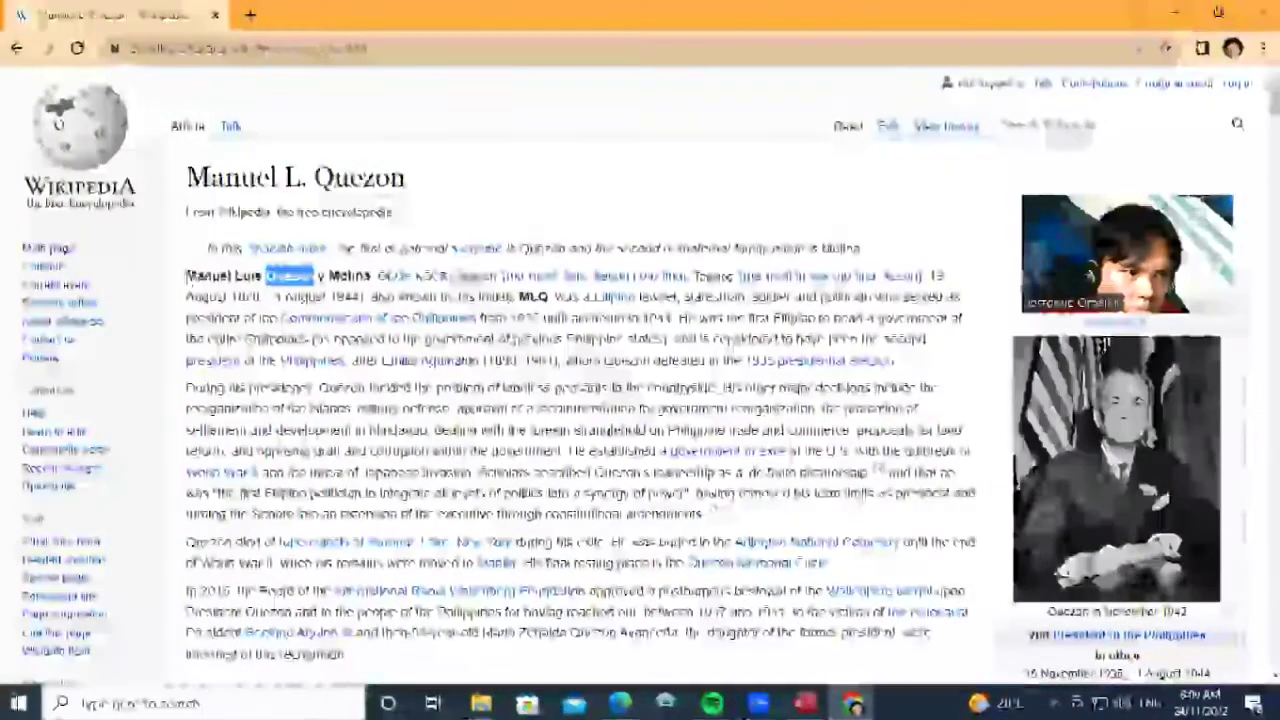
double_click(207, 276)
left_click_drag(207, 276, 258, 276)
right_click(260, 276)
left_click(300, 290)
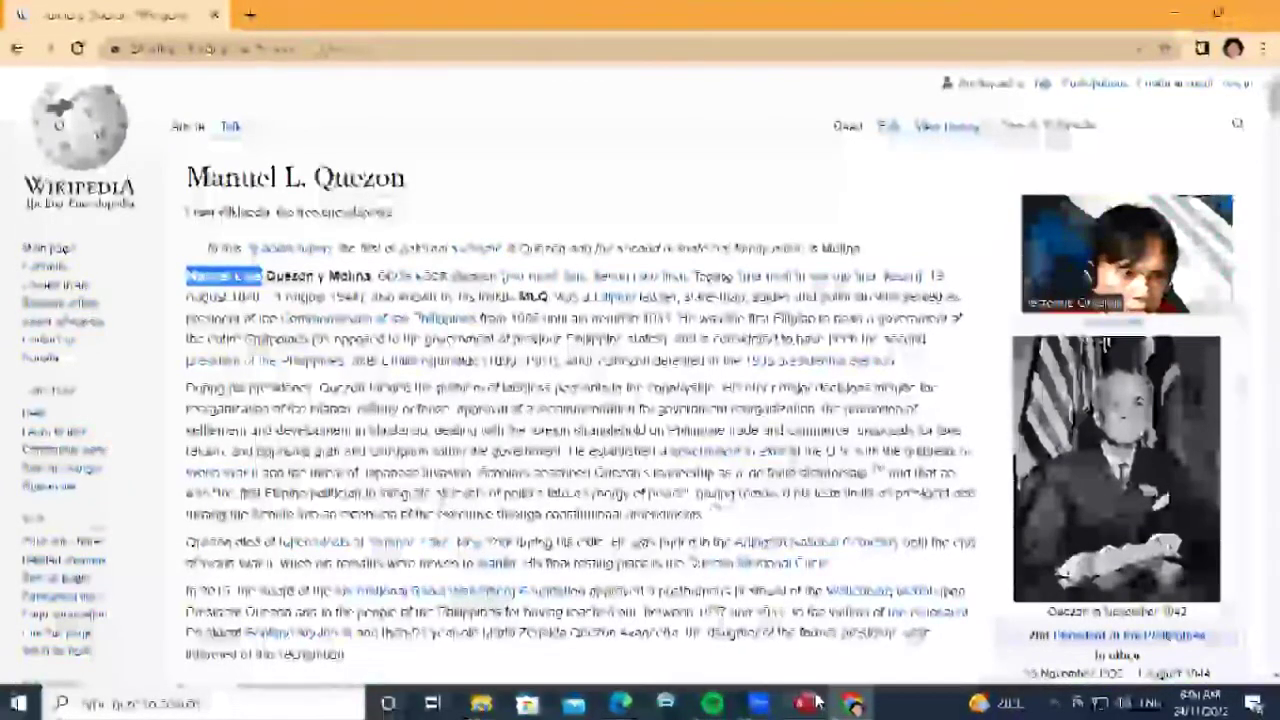
left_click(805, 703)
right_click(409, 337)
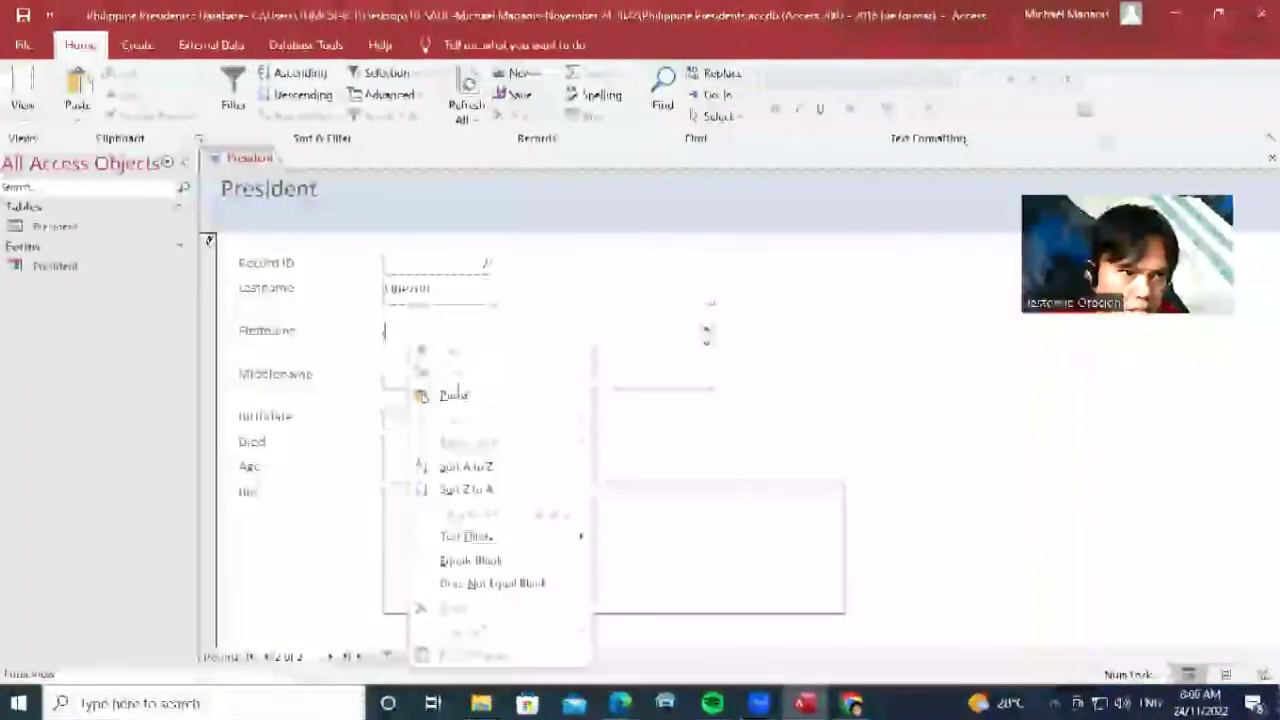
left_click(447, 392)
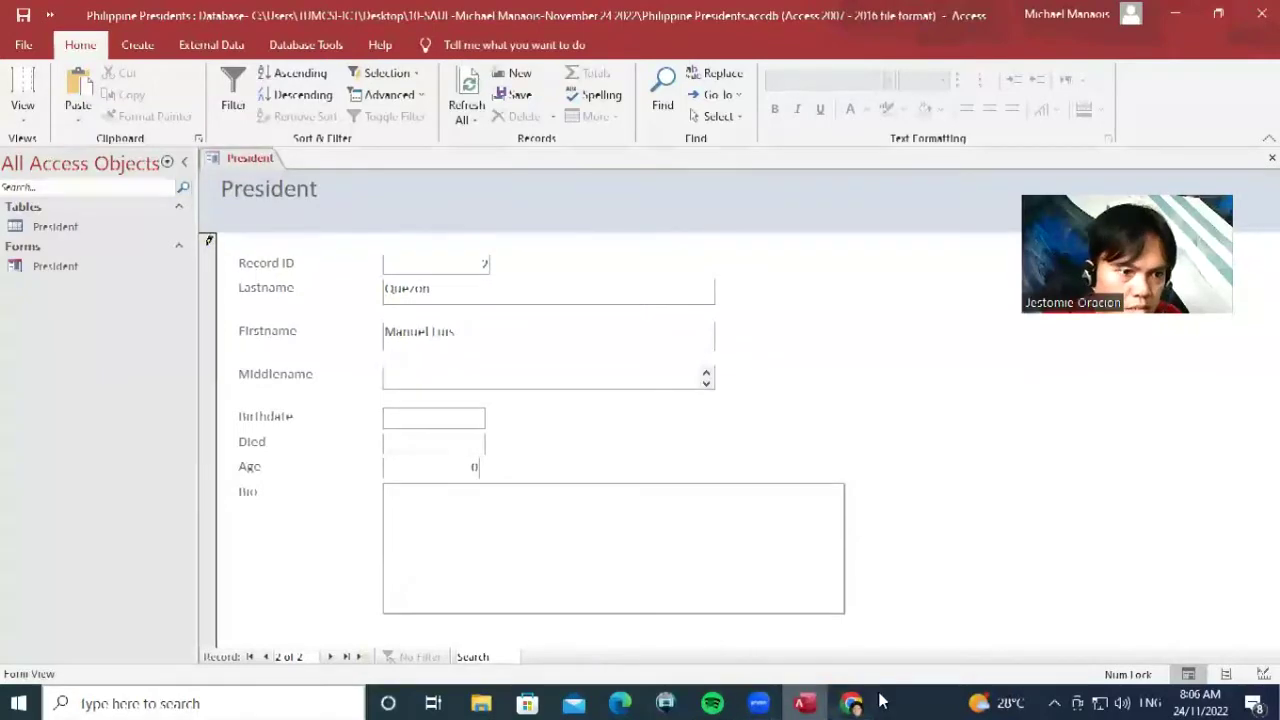
Copy 'Molina' from the article into the Middlename field
left_click(851, 703)
left_click_drag(330, 273, 370, 276)
right_click(355, 277)
left_click(378, 296)
left_click(805, 703)
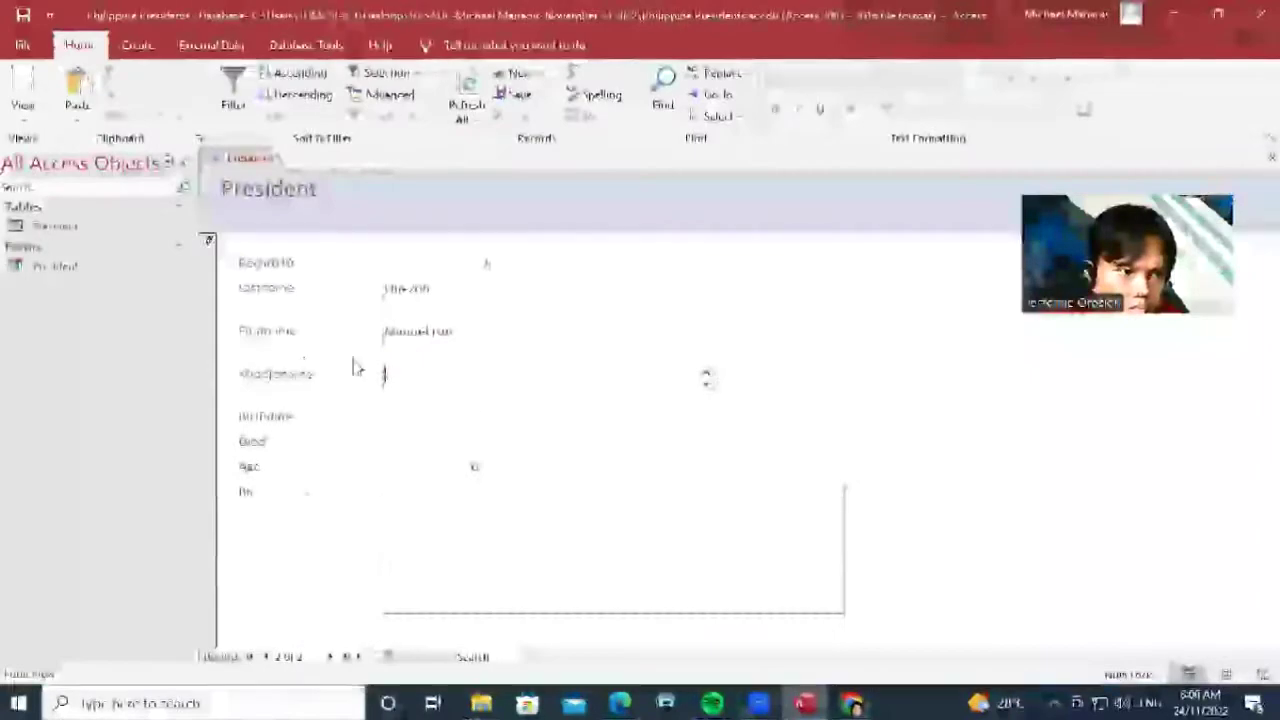
right_click(404, 370)
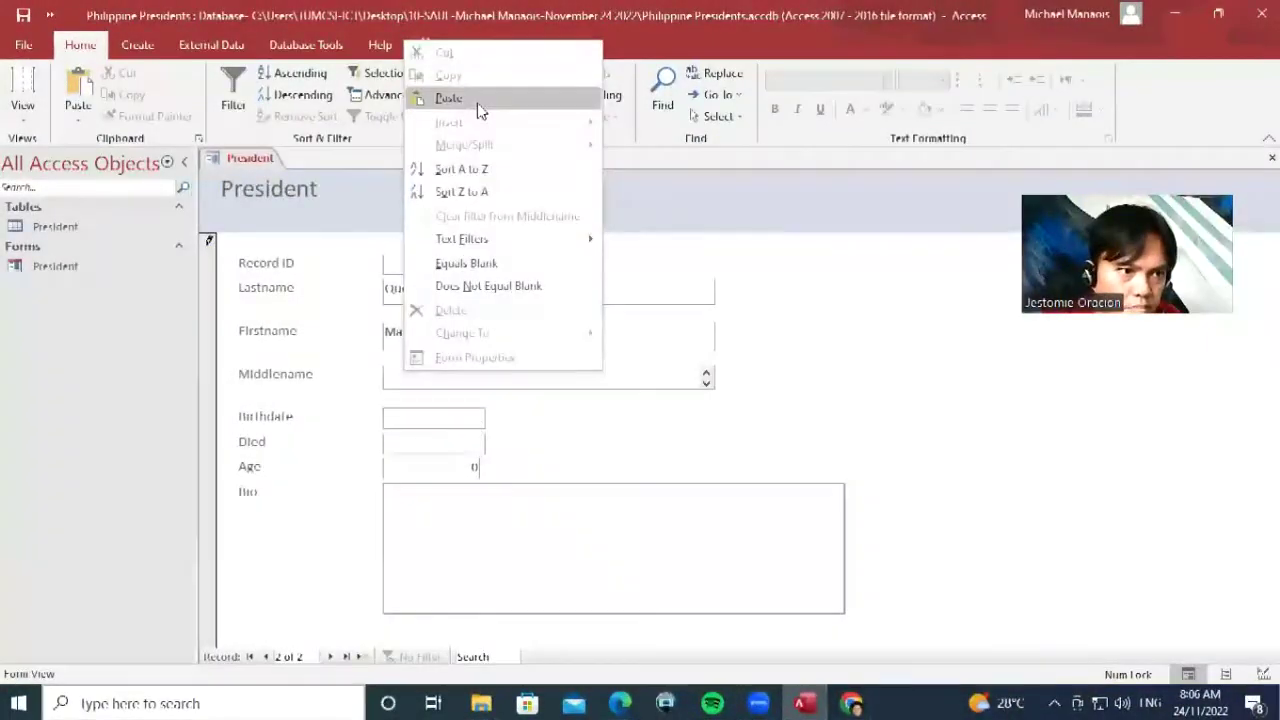
left_click(478, 100)
Select and copy Quezon's birth date from the Wikipedia article
left_click(845, 703)
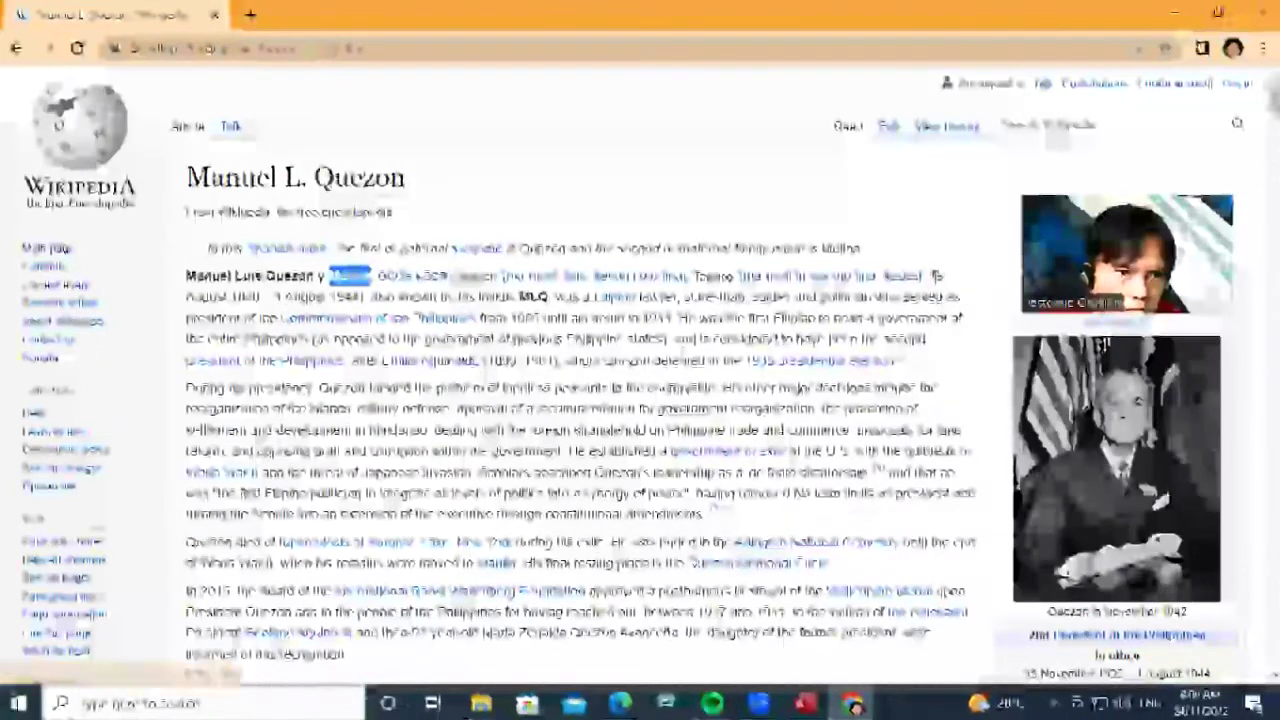
left_click_drag(930, 275, 258, 297)
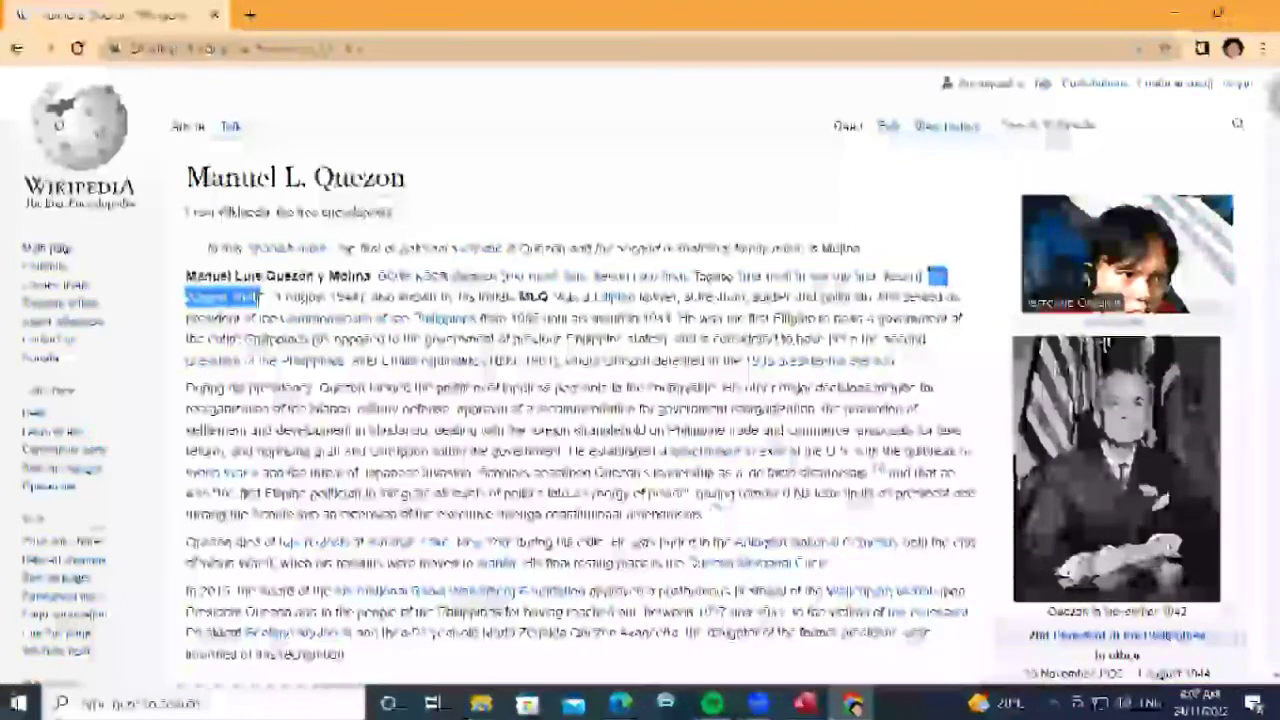
right_click(262, 300)
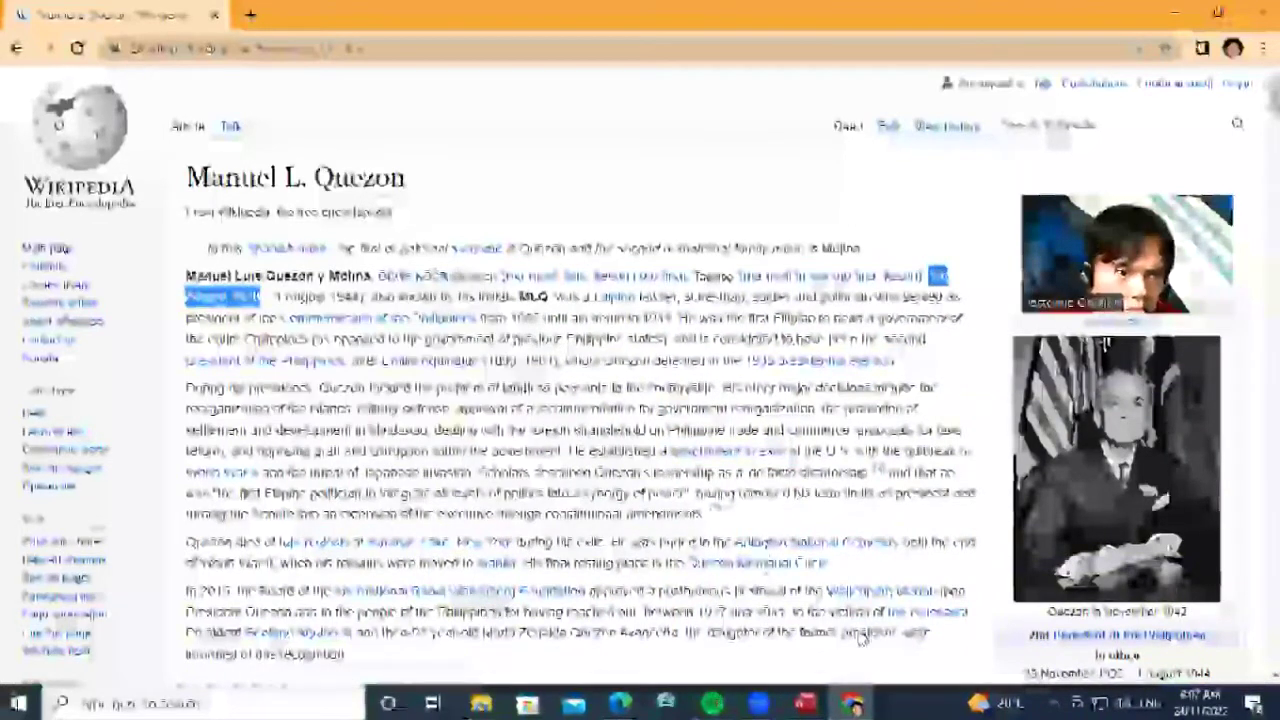
left_click(805, 703)
Paste Birthdate 19 August 1878 and Died 1 August 1944 from the article into the form
left_click(463, 413)
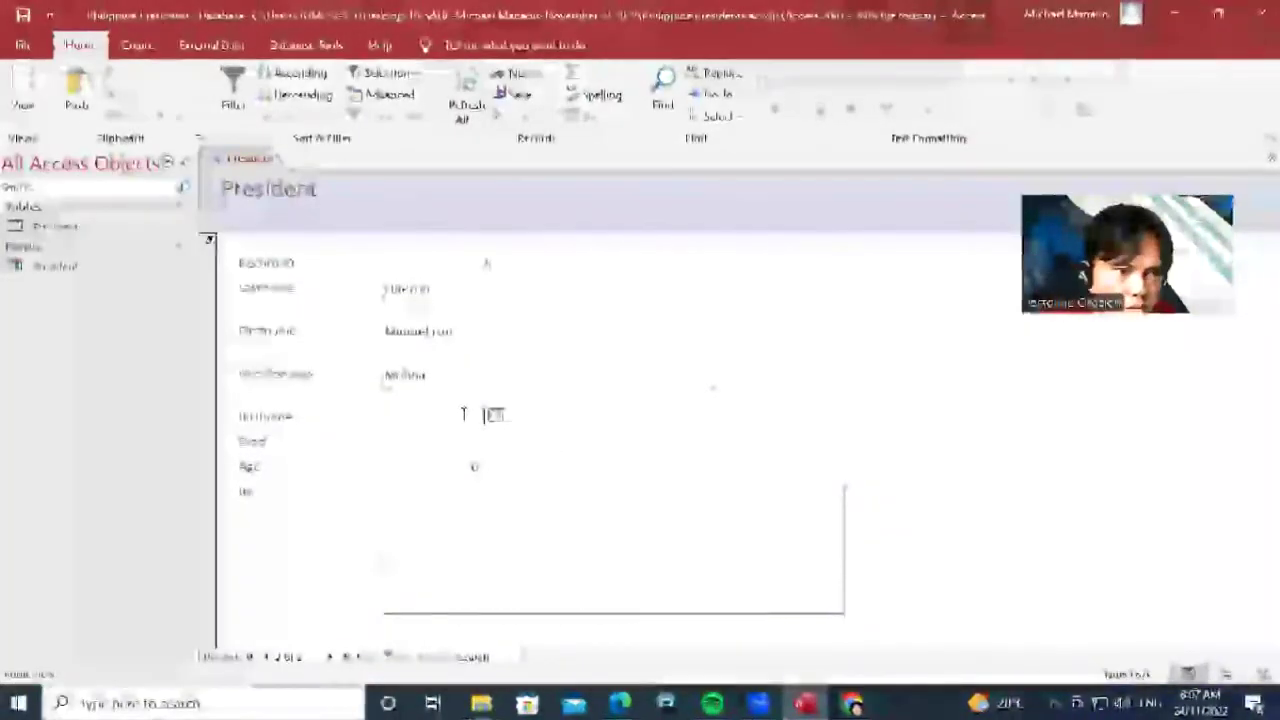
right_click(466, 414)
left_click(528, 140)
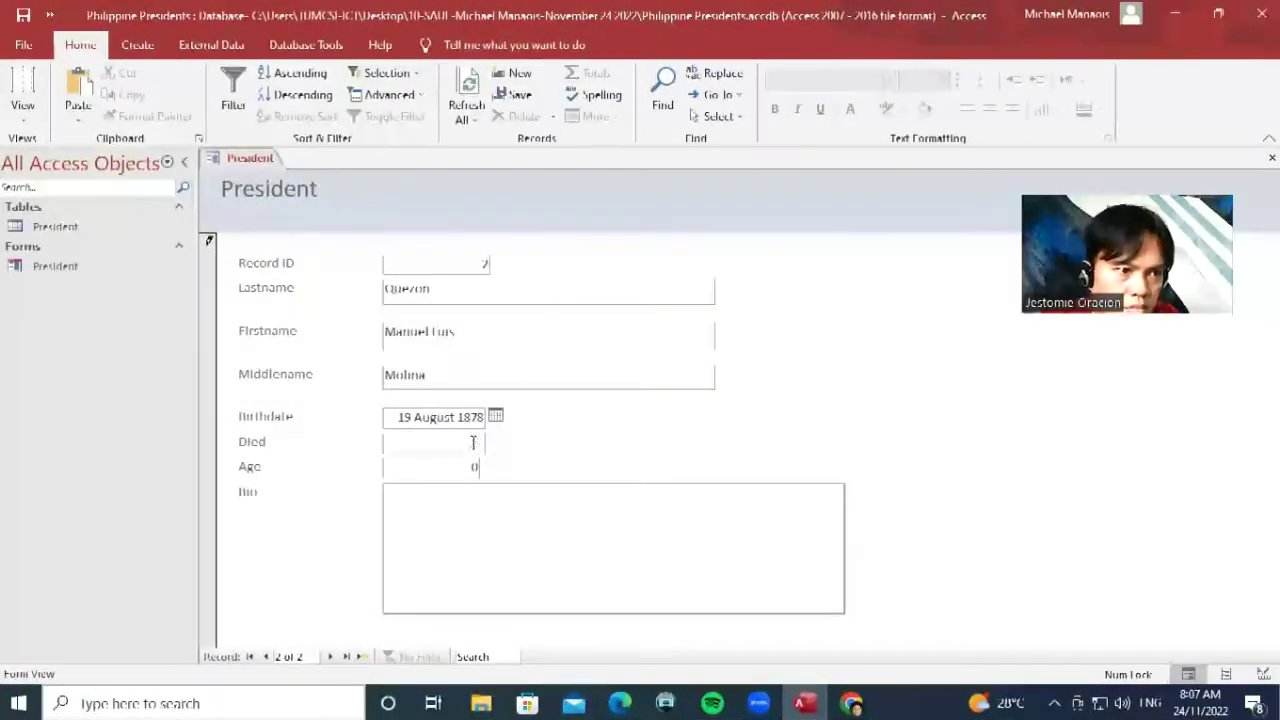
left_click(852, 703)
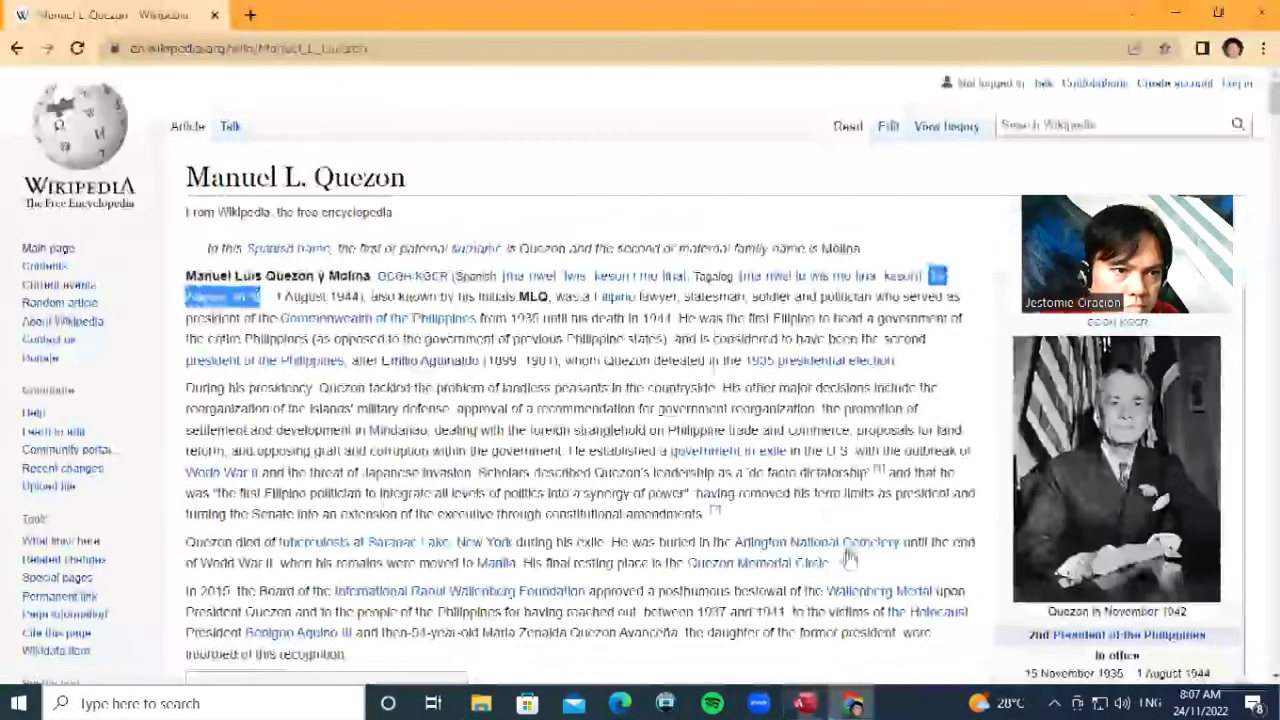
left_click_drag(310, 298, 344, 297)
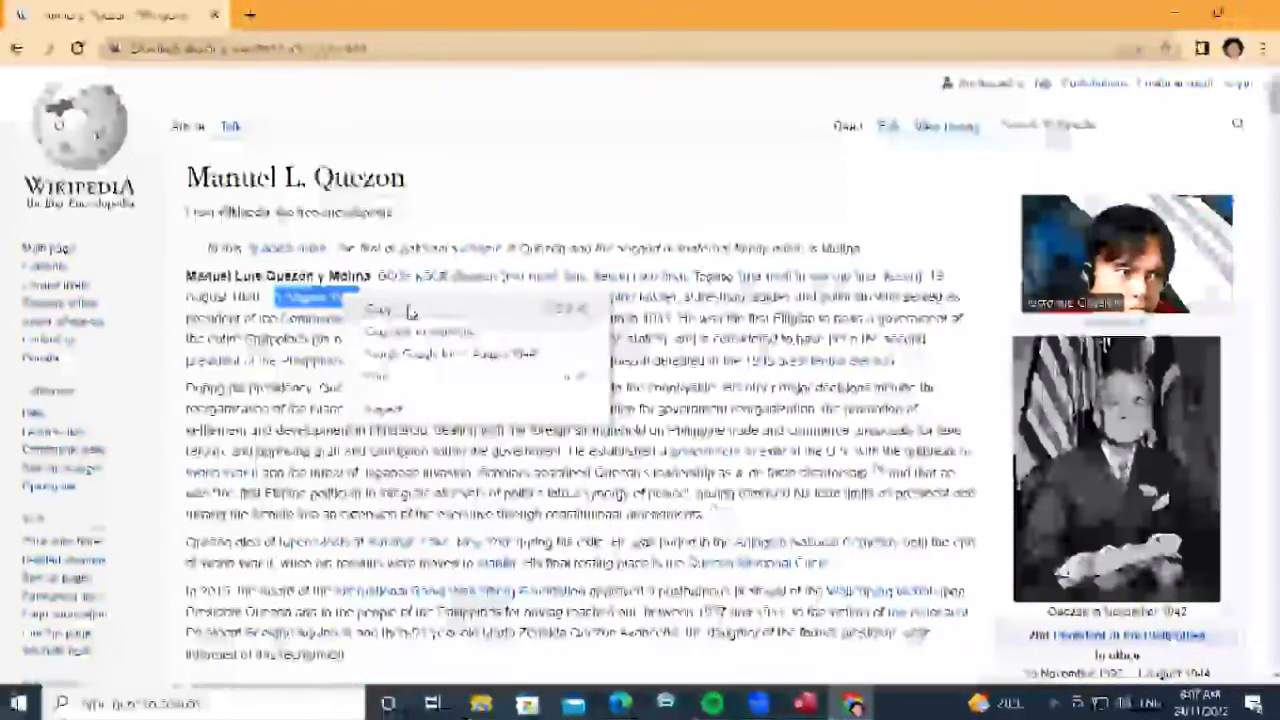
left_click(372, 310)
key("alt+Tab")
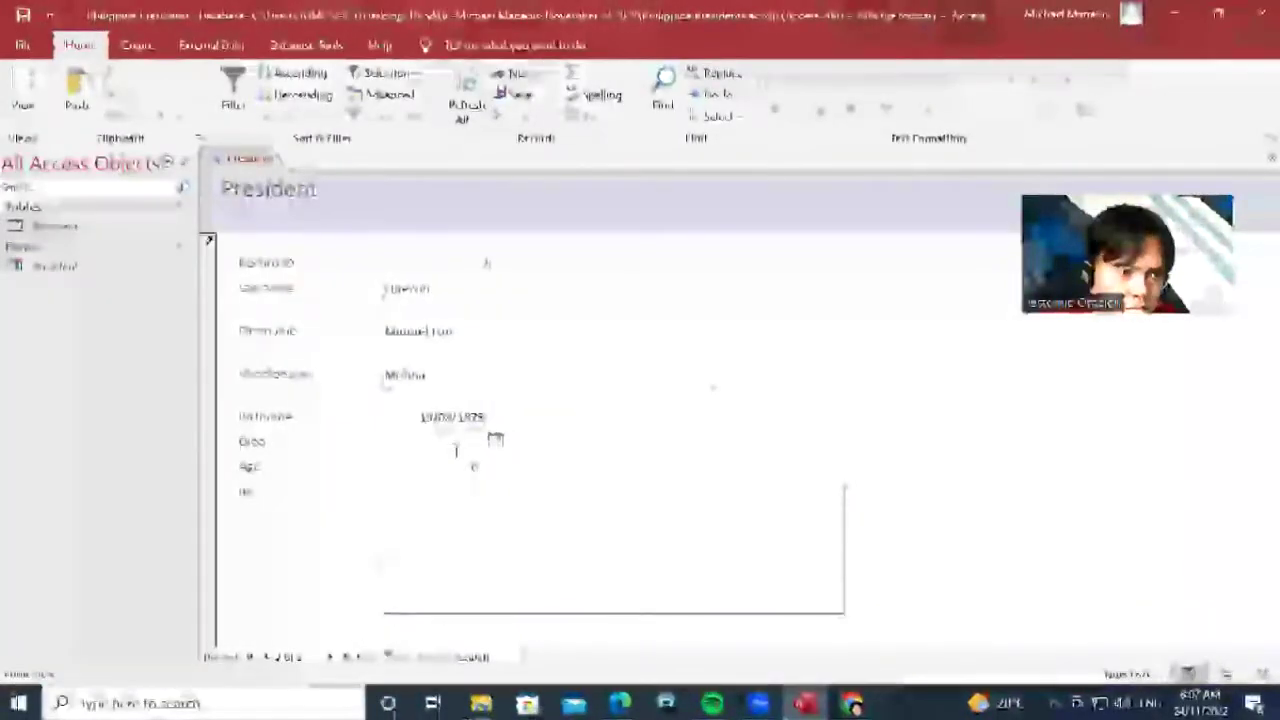
right_click(458, 438)
left_click(537, 168)
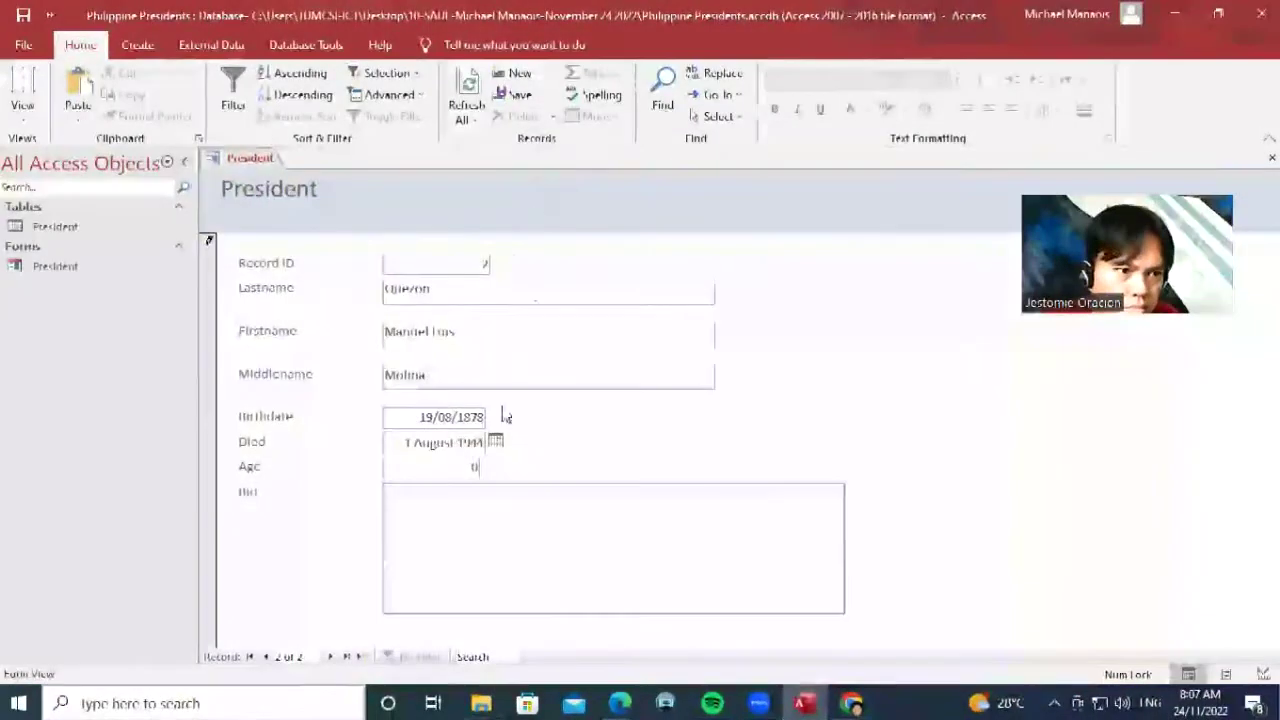
key("Tab")
Select the intro paragraphs of Quezon's article, ready for the Bio field
left_click(864, 703)
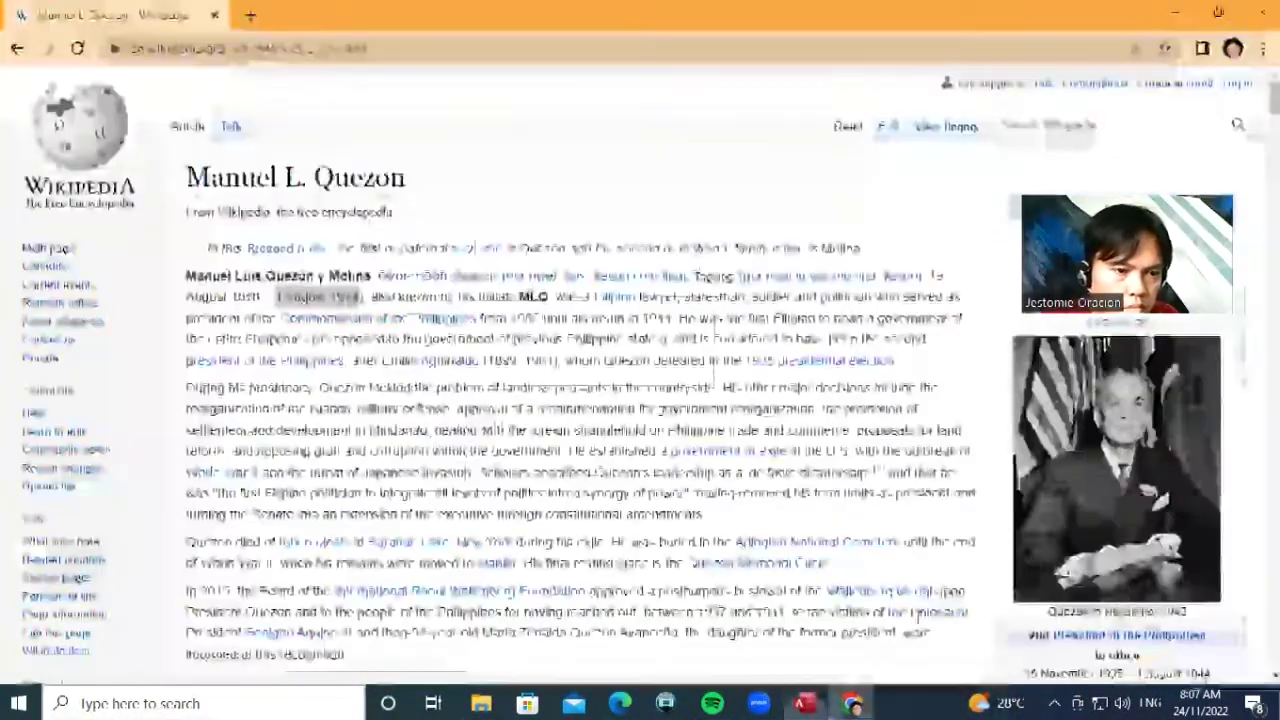
scroll(950, 590, "down", 10)
scroll(950, 594, "down", 6)
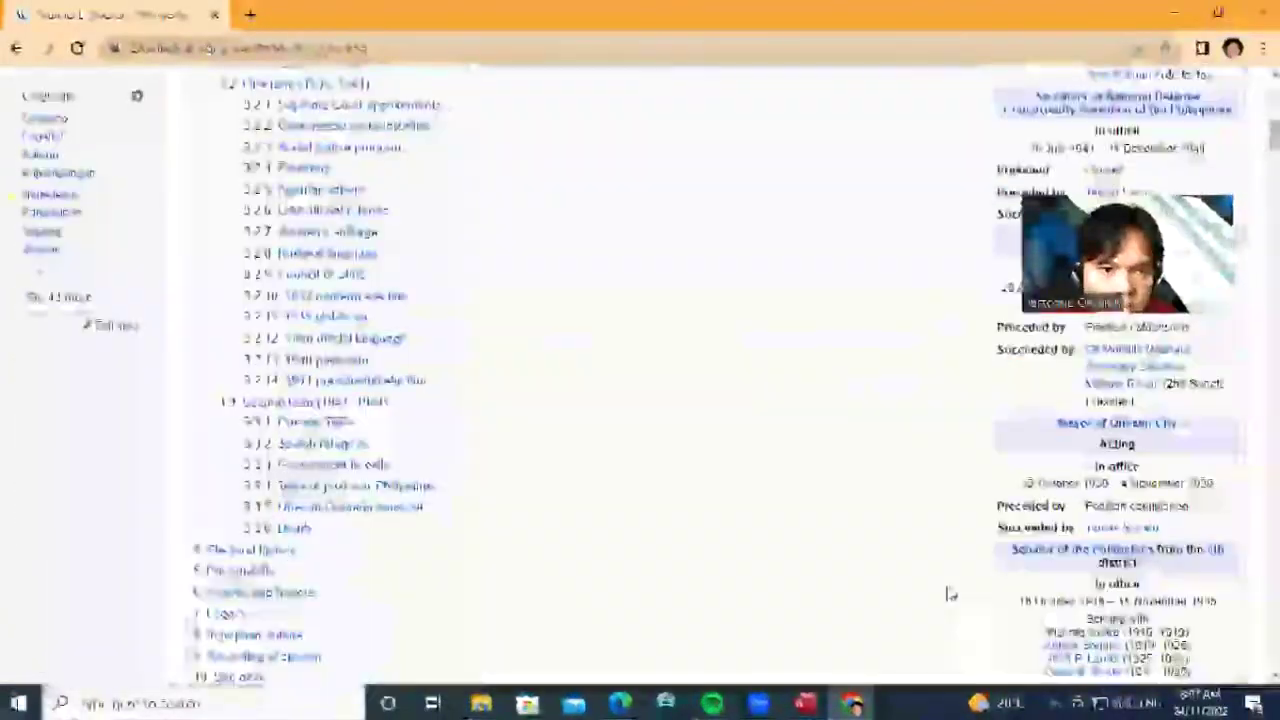
scroll(950, 594, "down", 5)
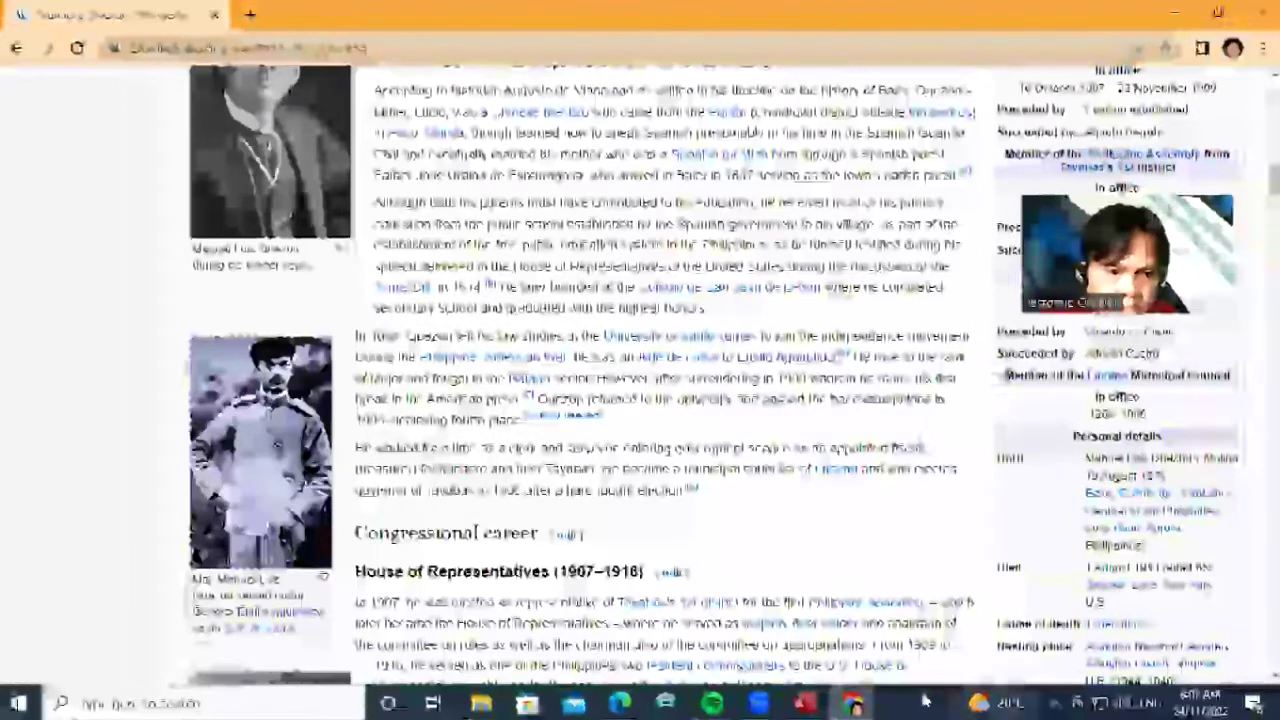
left_click(805, 703)
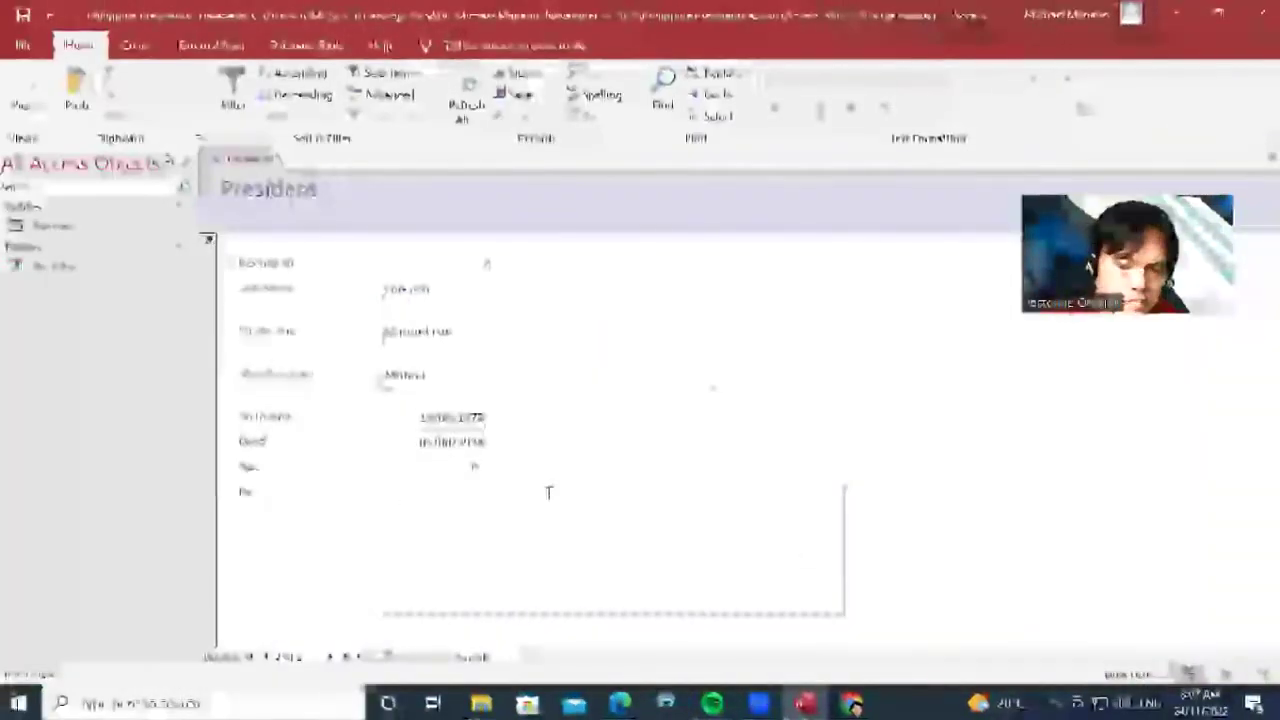
left_click(622, 504)
key("alt+Tab")
scroll(810, 432, "up", 12)
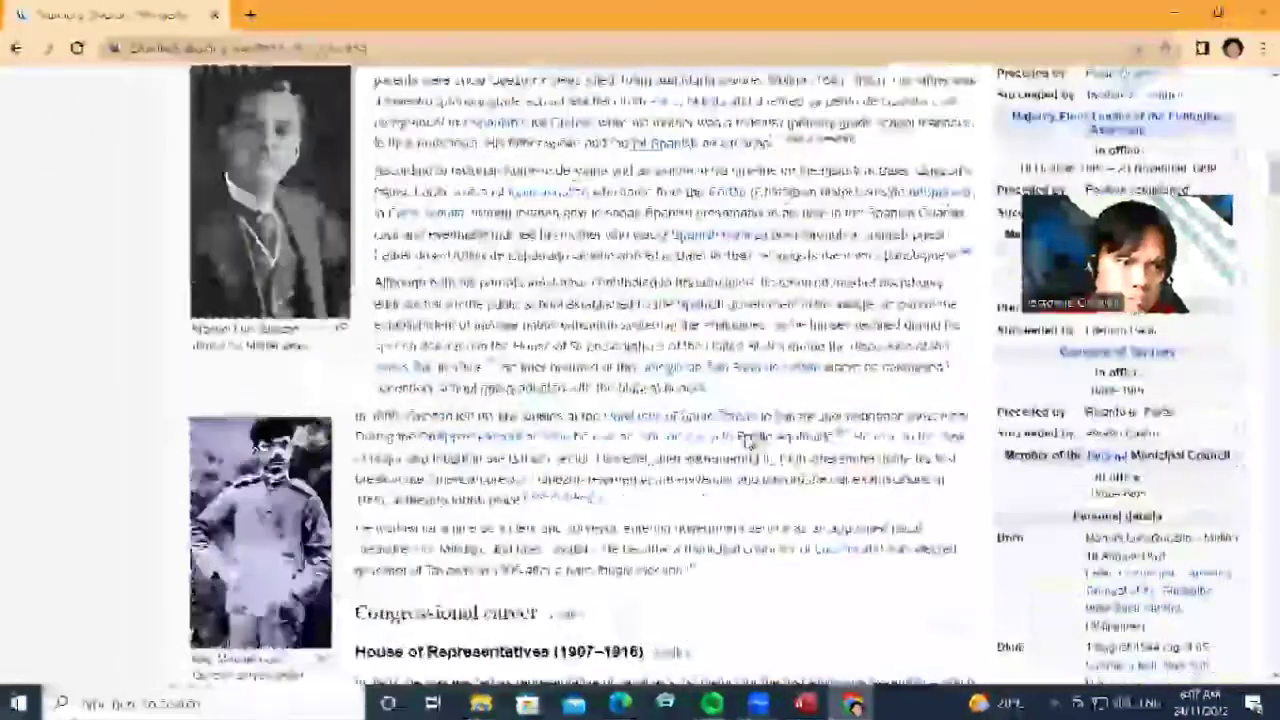
scroll(150, 345, "up", 3)
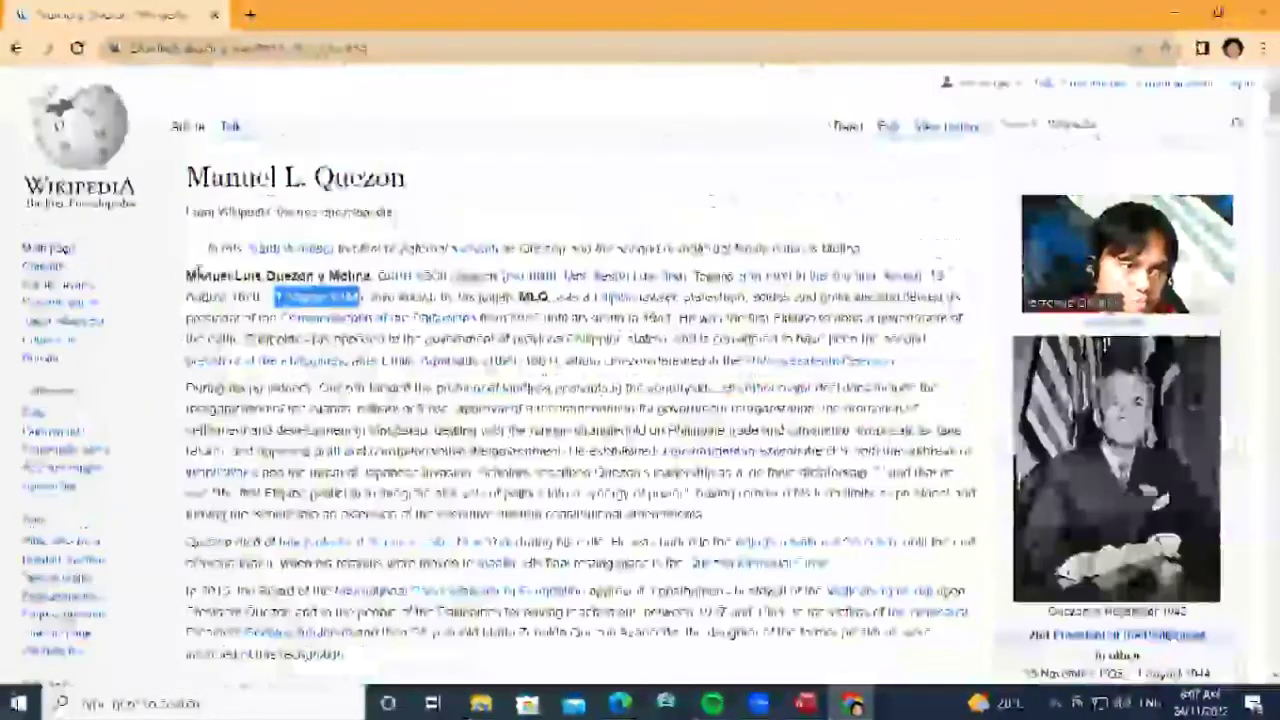
left_click_drag(186, 278, 347, 655)
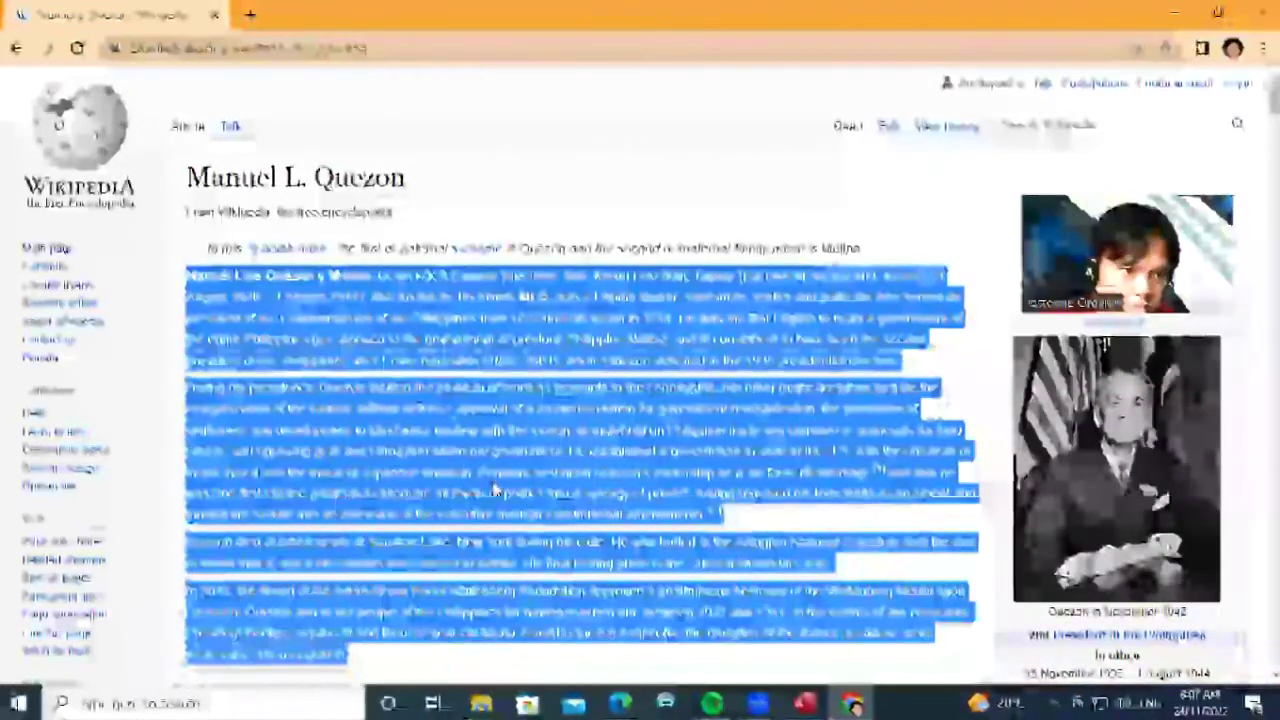
Copy Quezon's Wikipedia introduction into the Bio field and open the File backstage
right_click(485, 475)
left_click(520, 491)
left_click(805, 703)
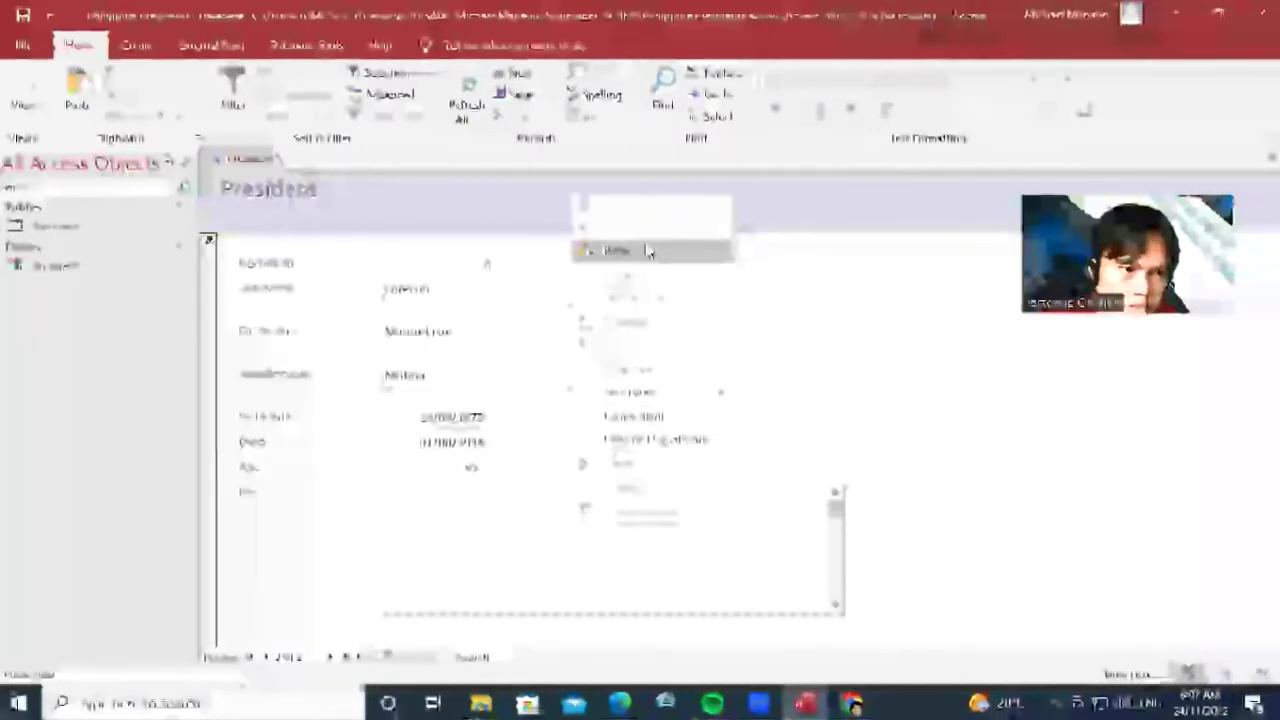
left_click(645, 250)
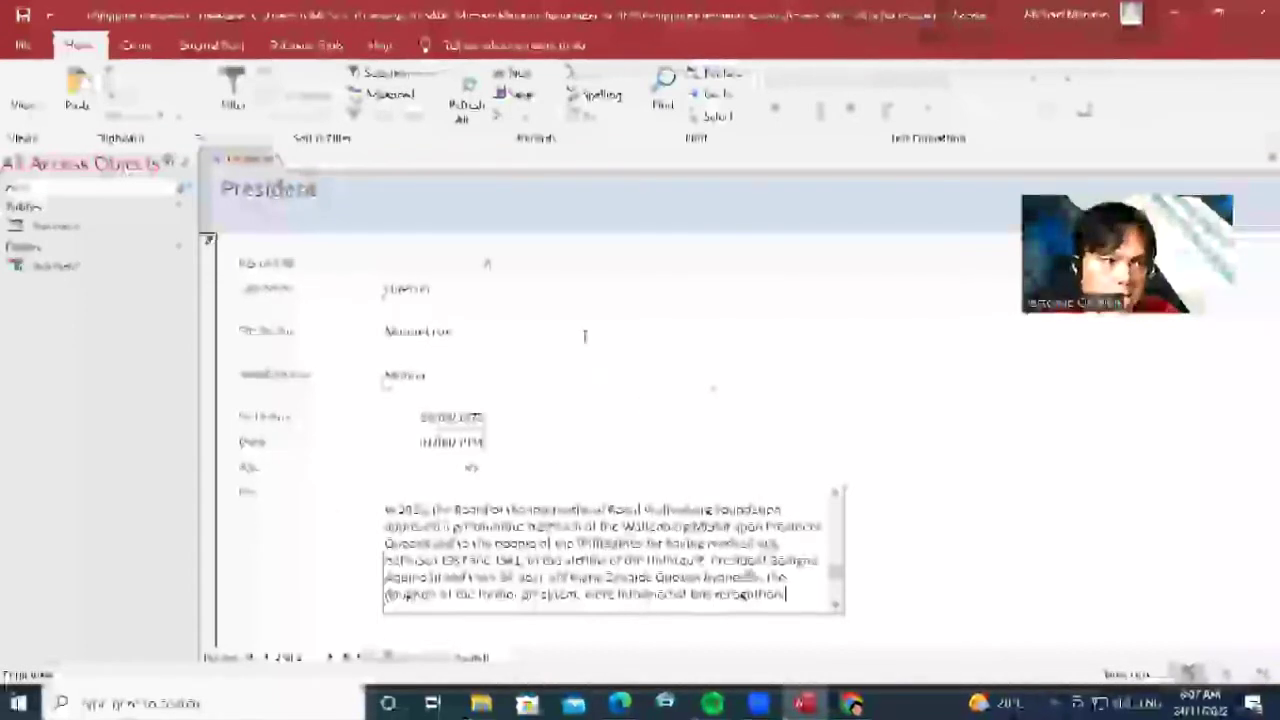
left_click(22, 45)
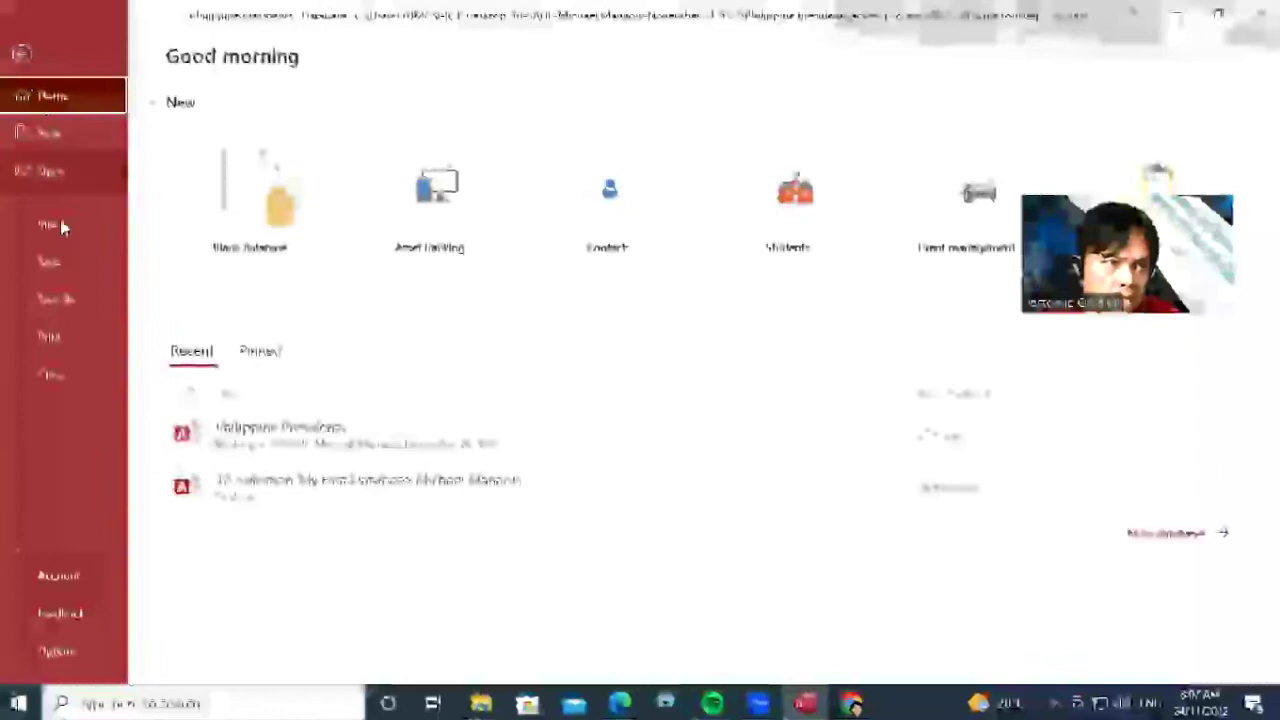
Save the database from the File backstage and close Access
left_click(70, 268)
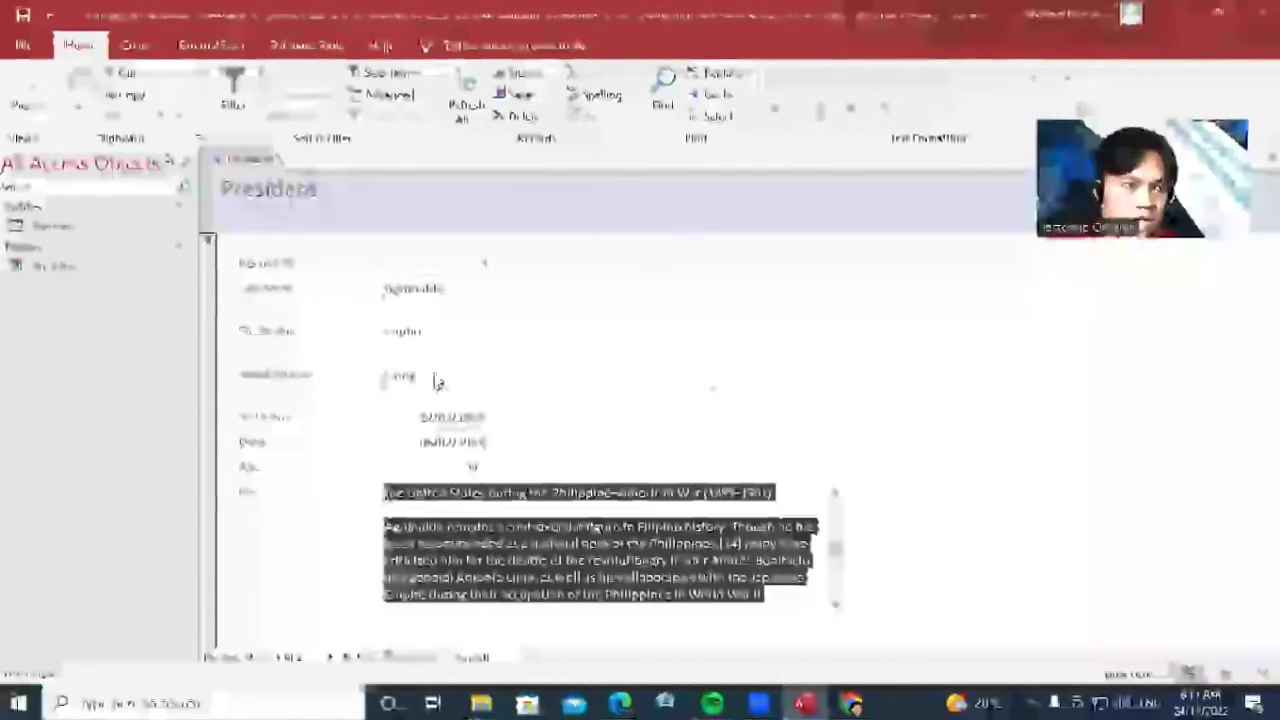
left_click(24, 46)
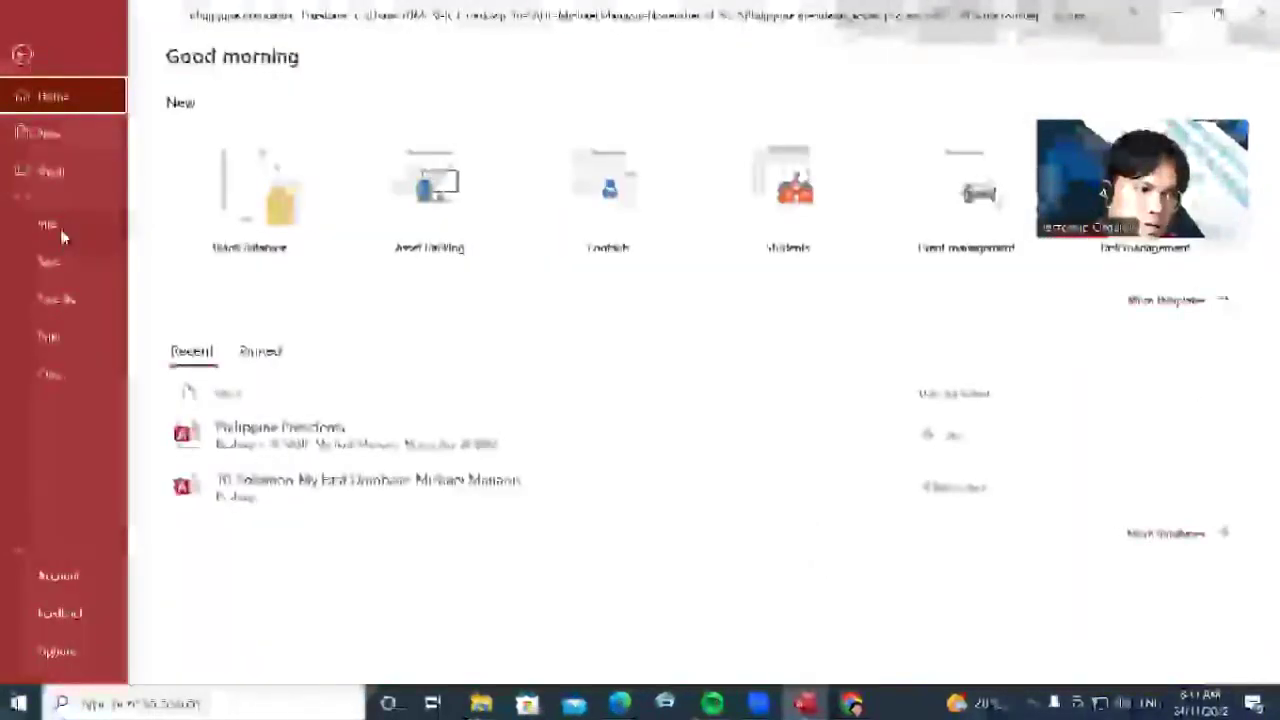
left_click(70, 263)
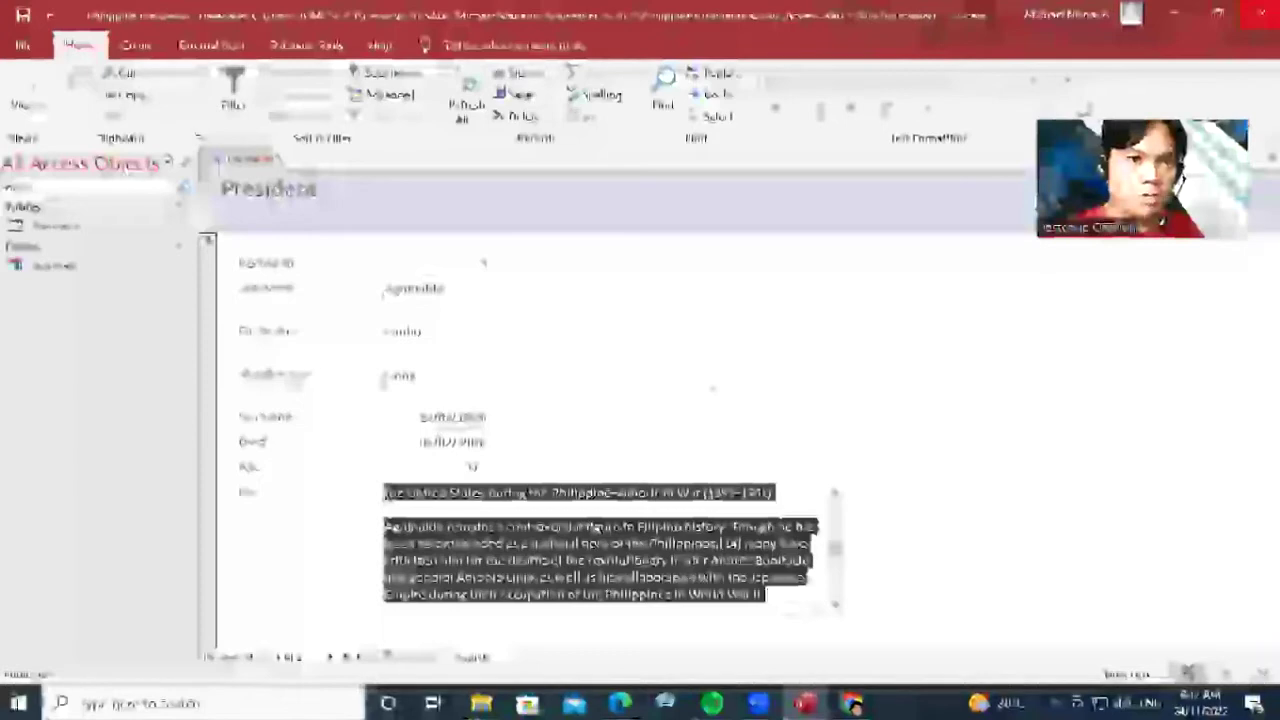
left_click(1175, 14)
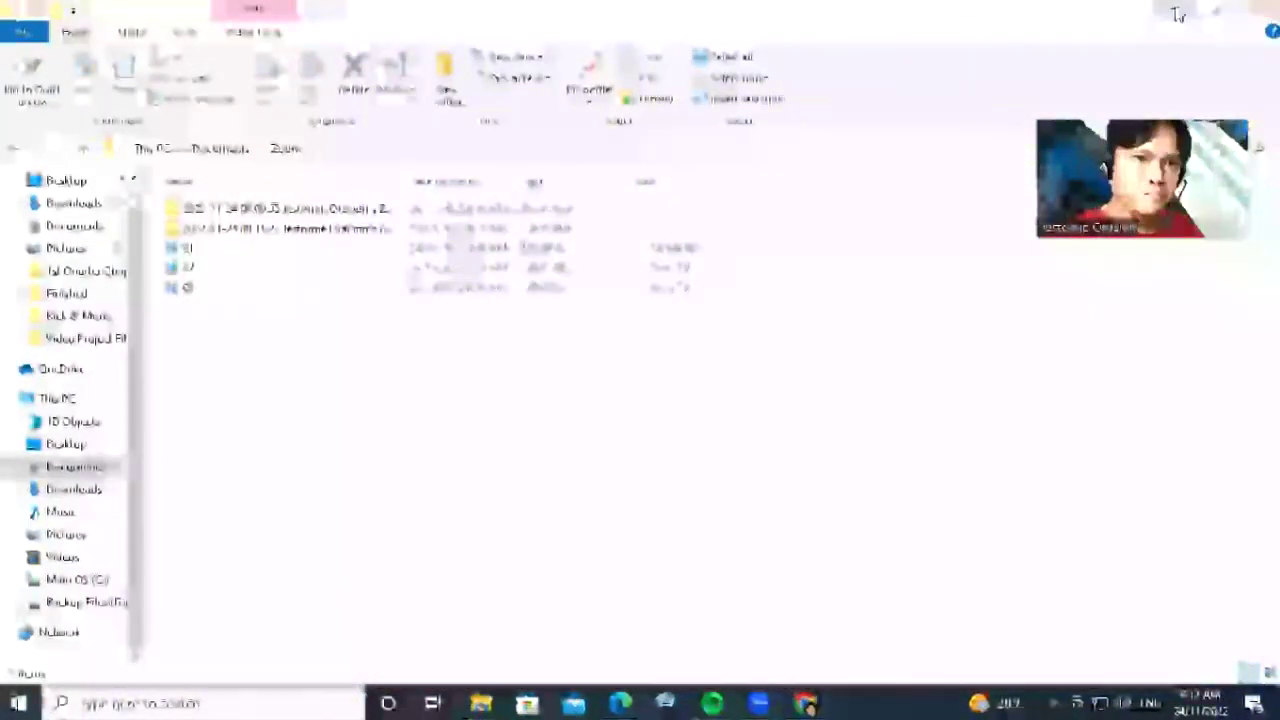
Minimize File Explorer and relaunch Microsoft Access from the Start menu
left_click(1178, 14)
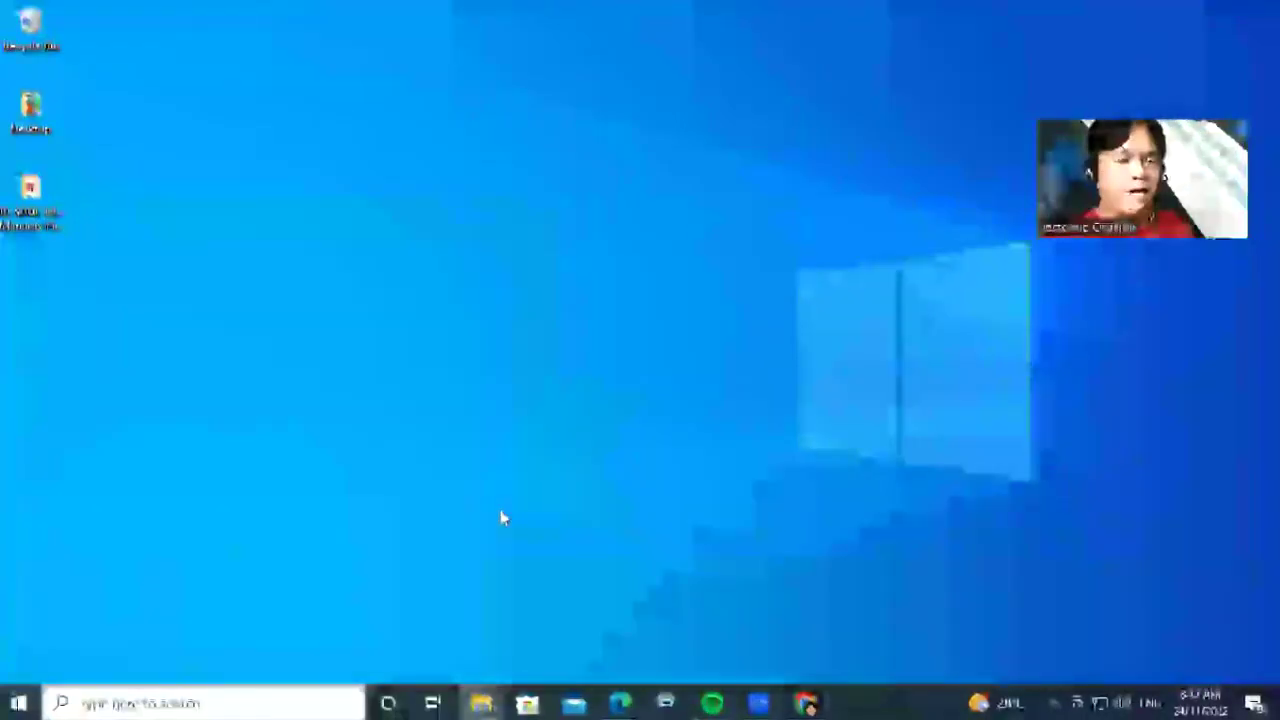
left_click(3, 703)
left_click(427, 387)
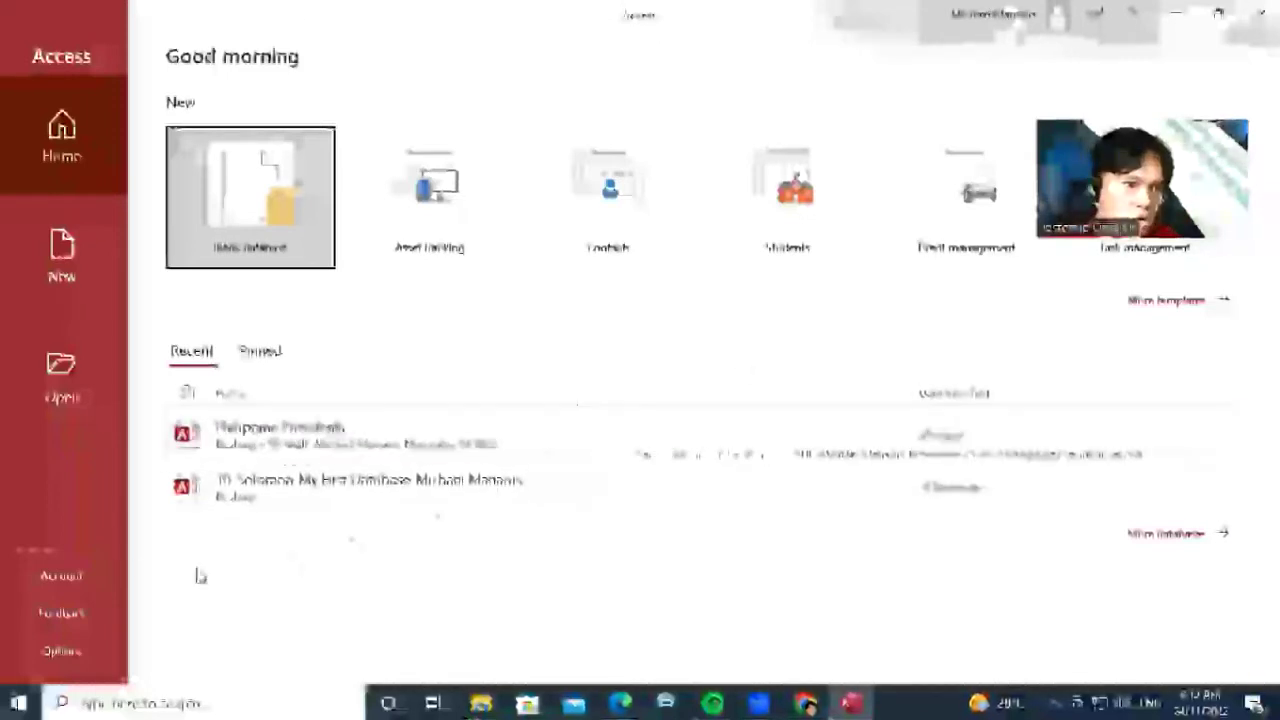
Browse to the Desktop folder and open Philippine Presidents using Open Exclusive
left_click(79, 368)
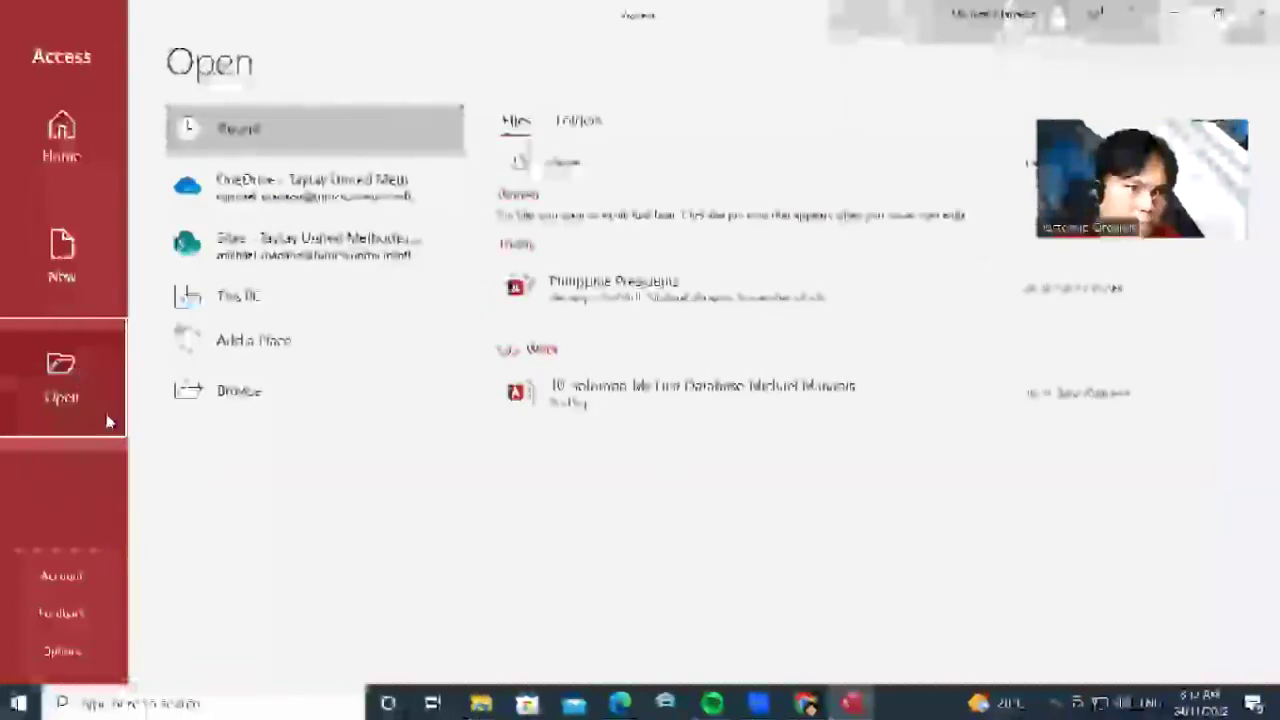
left_click(314, 390)
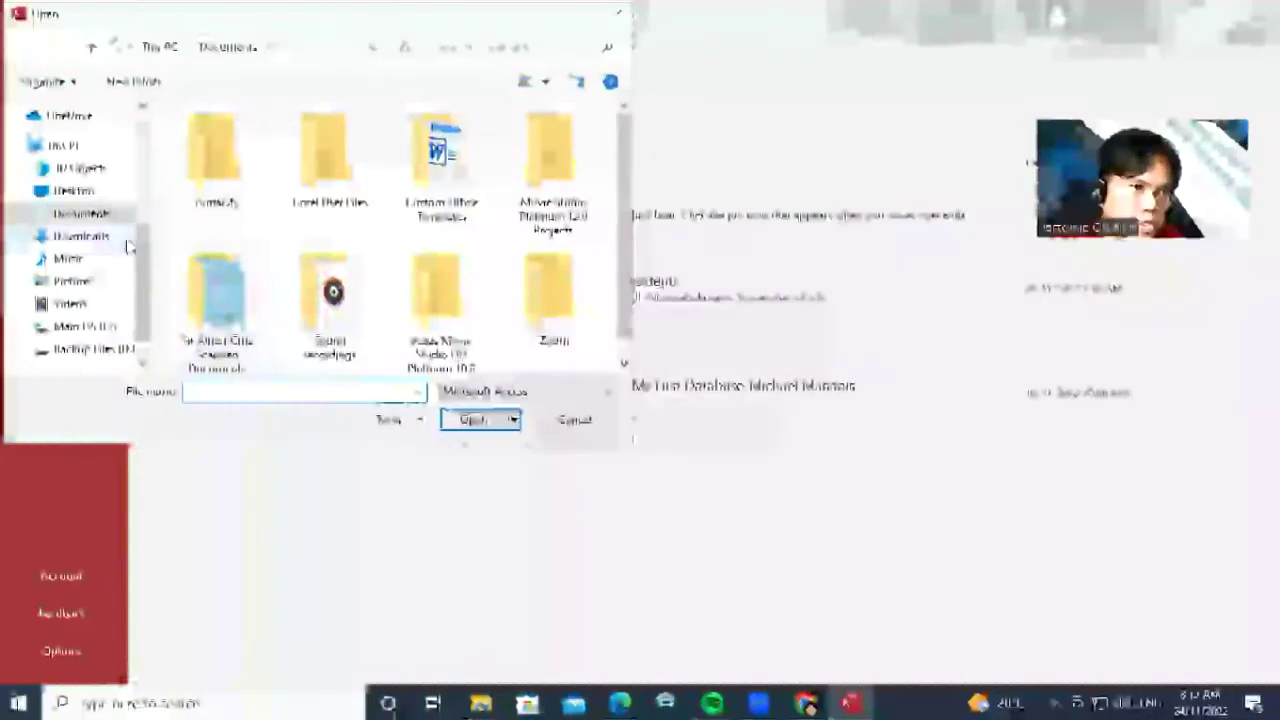
left_click(84, 194)
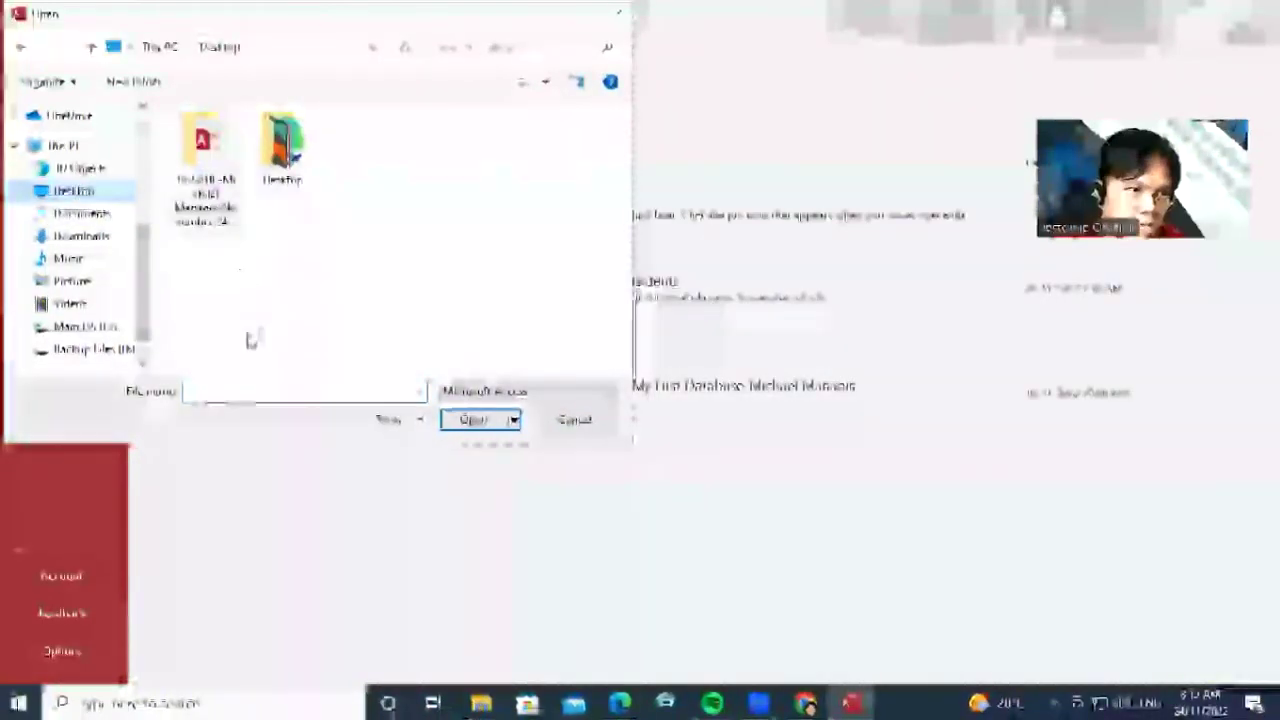
double_click(205, 158)
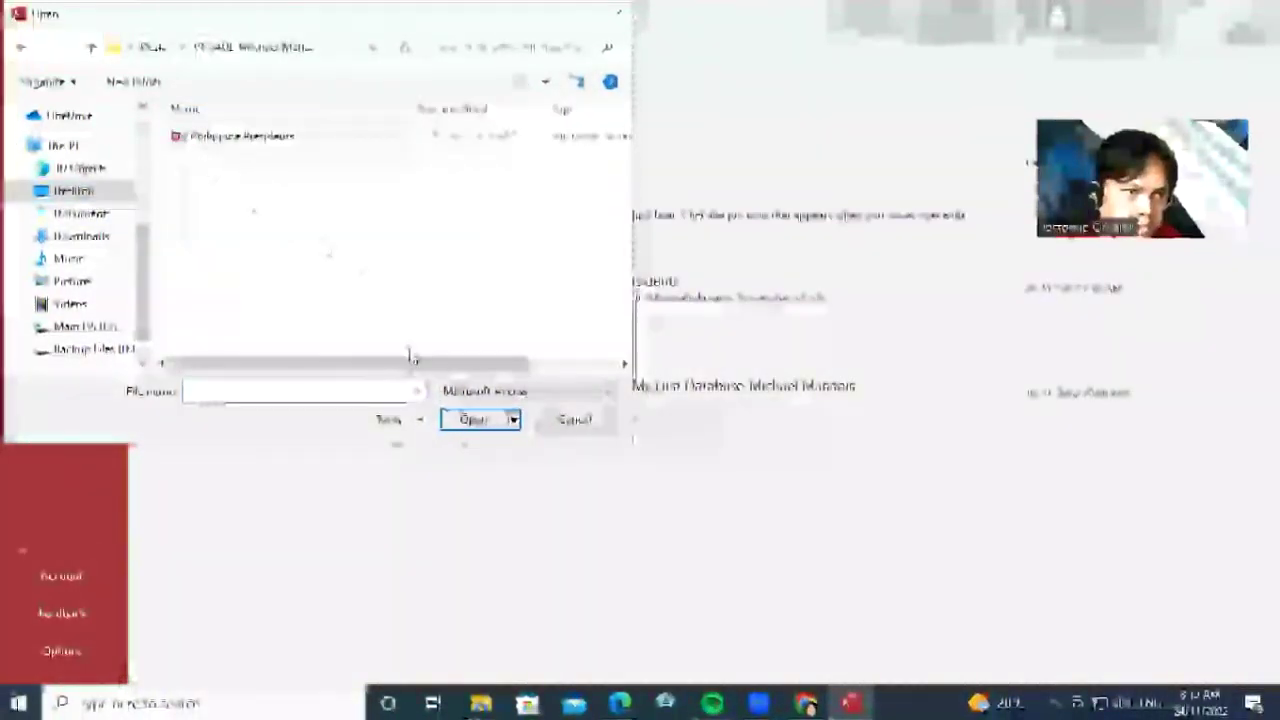
left_click(248, 137)
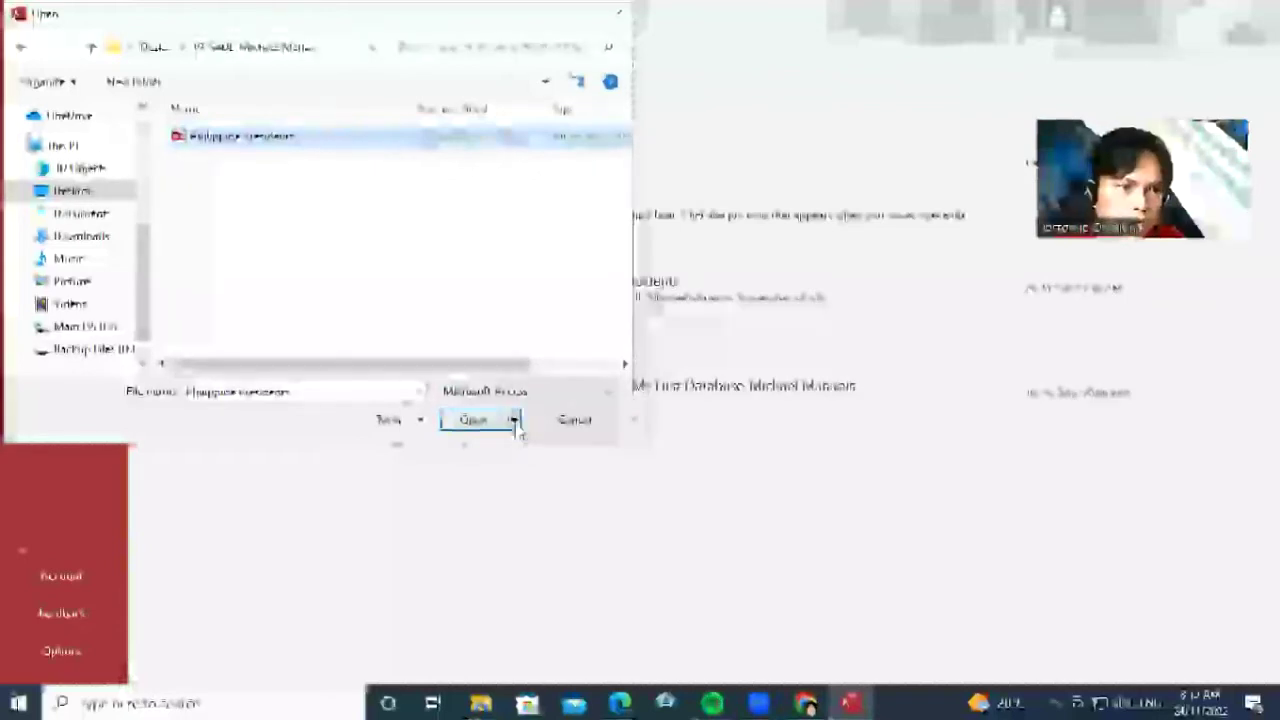
left_click(514, 421)
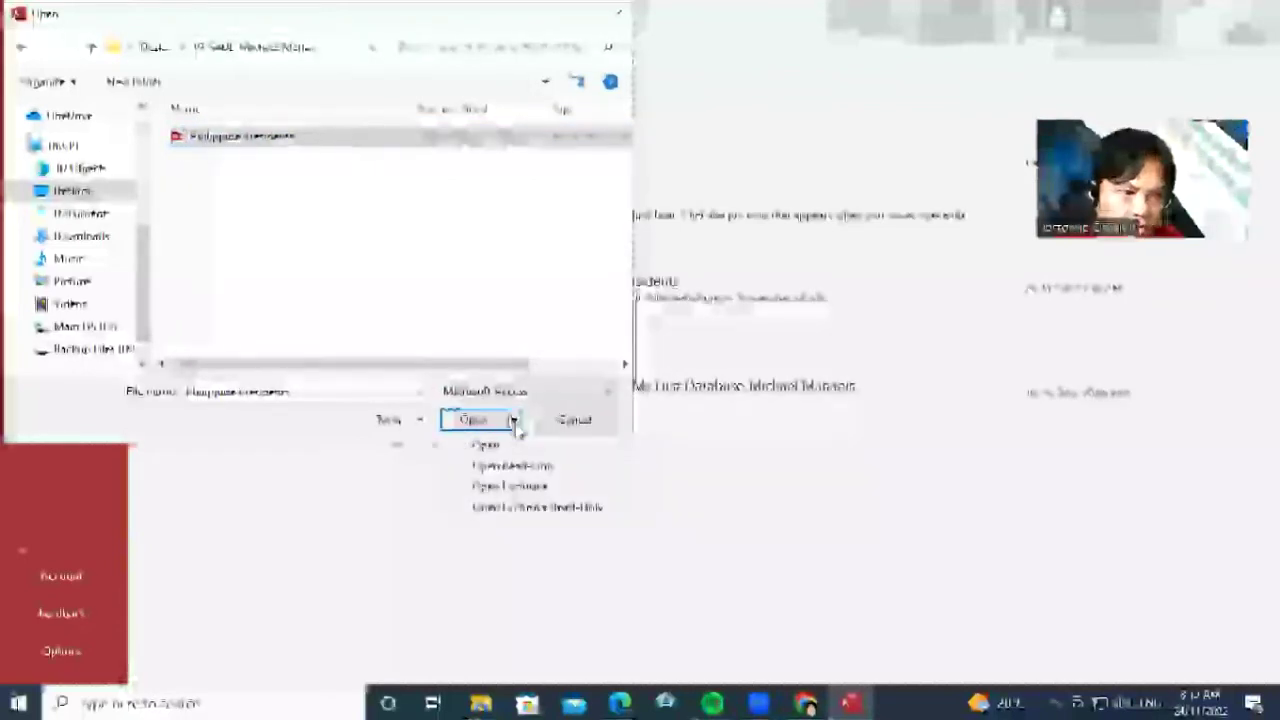
left_click(553, 487)
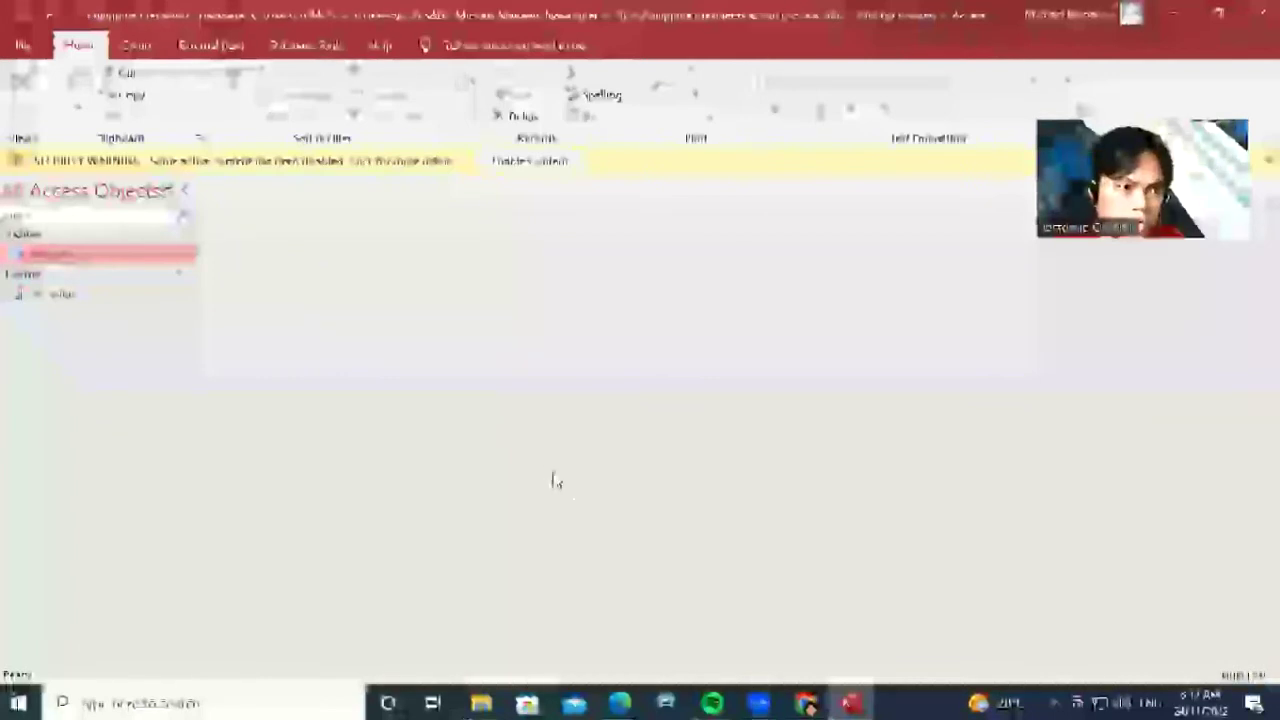
Enable content, then choose Encrypt with Password on the File > Info page
left_click(555, 162)
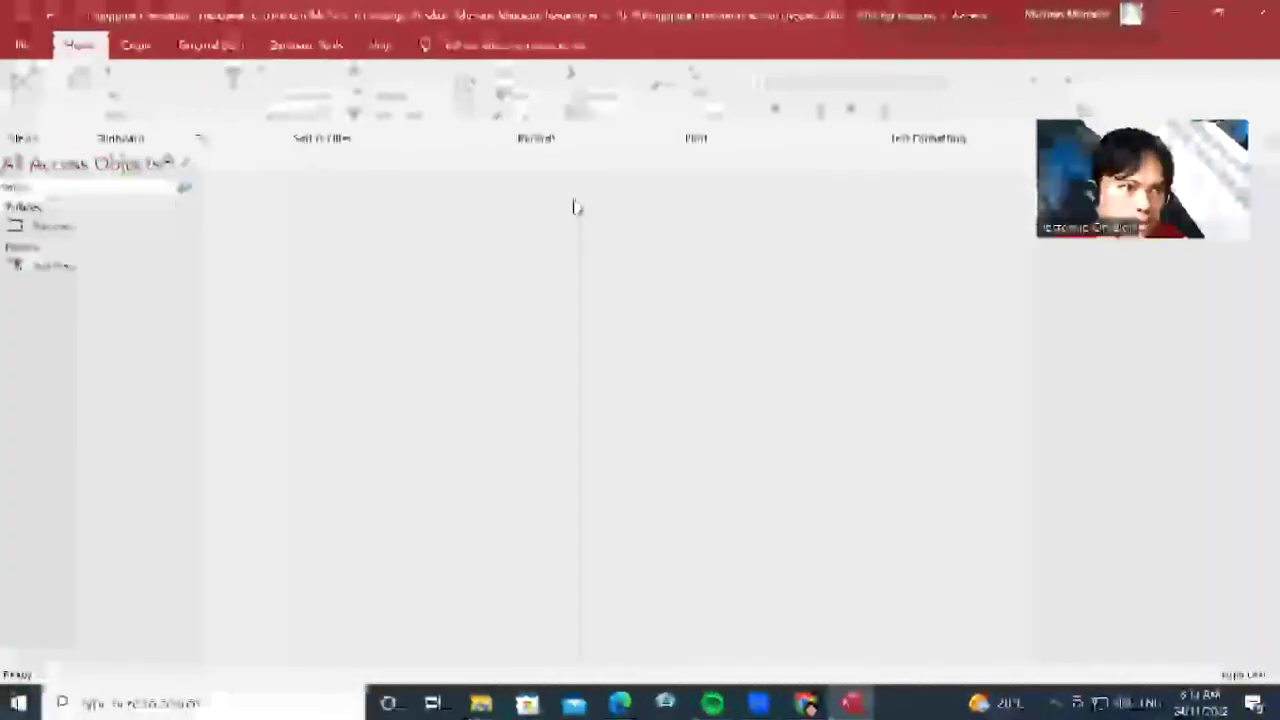
left_click(21, 45)
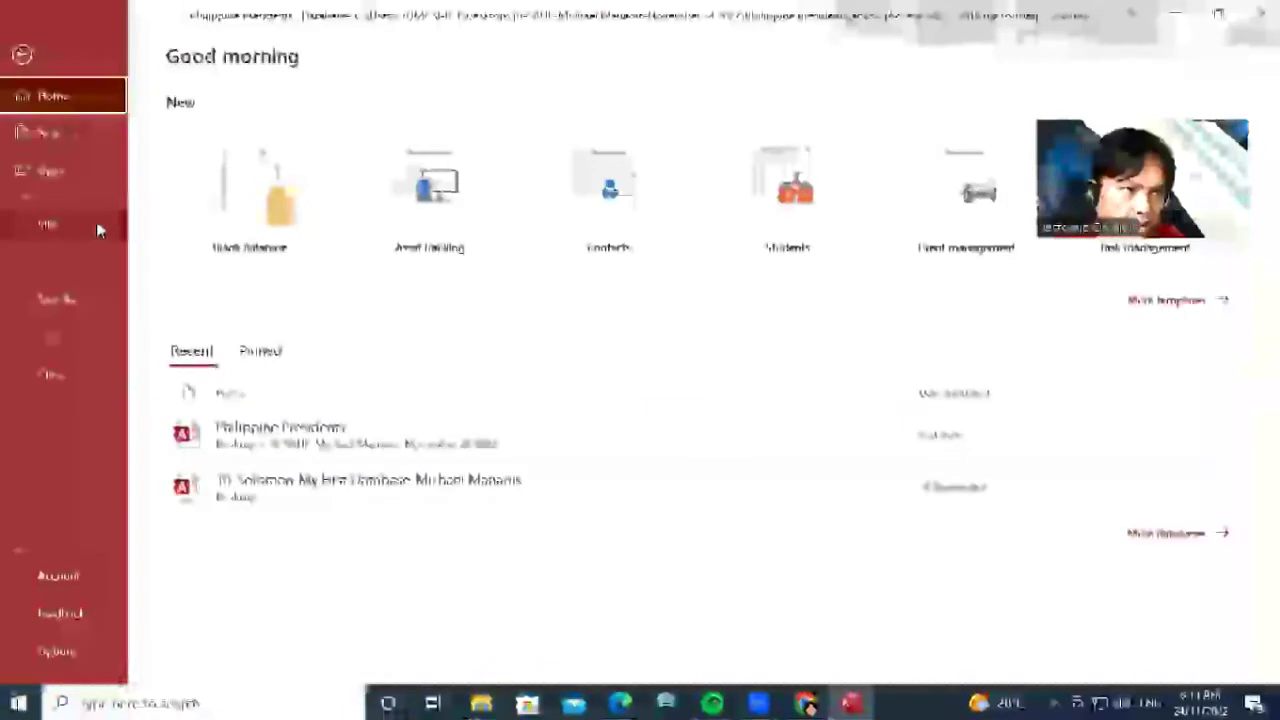
left_click(96, 226)
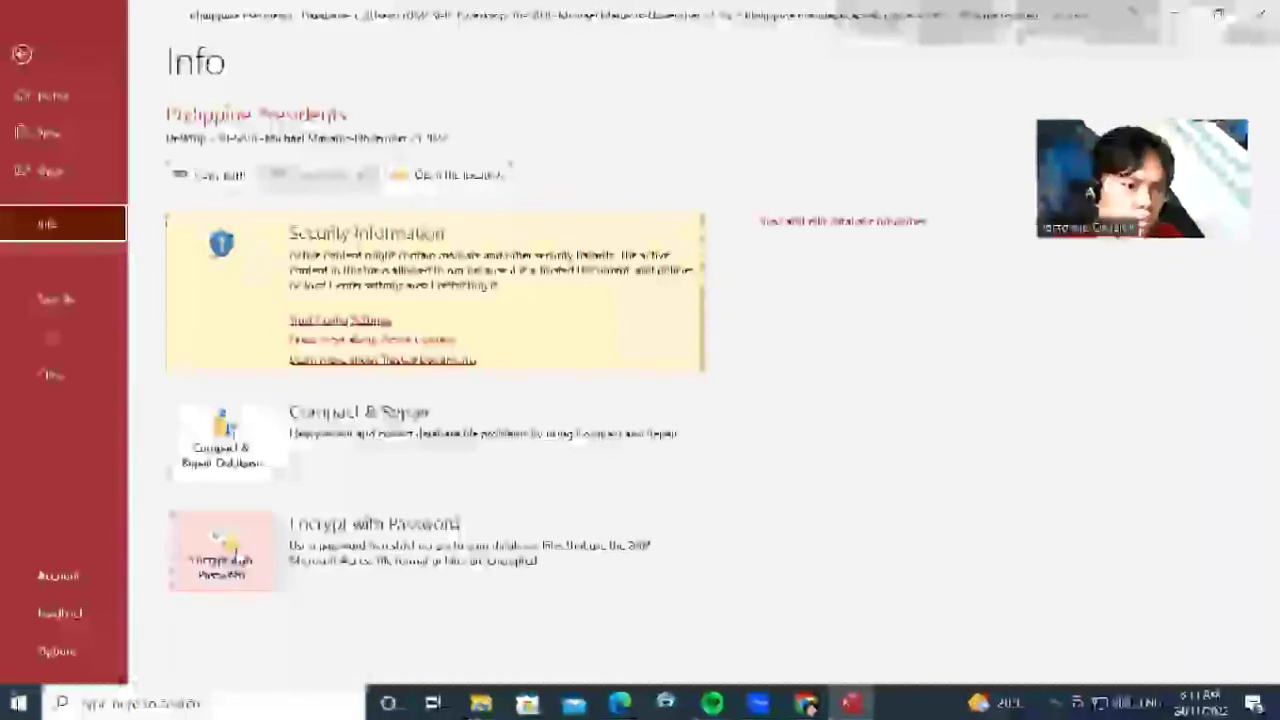
left_click(238, 555)
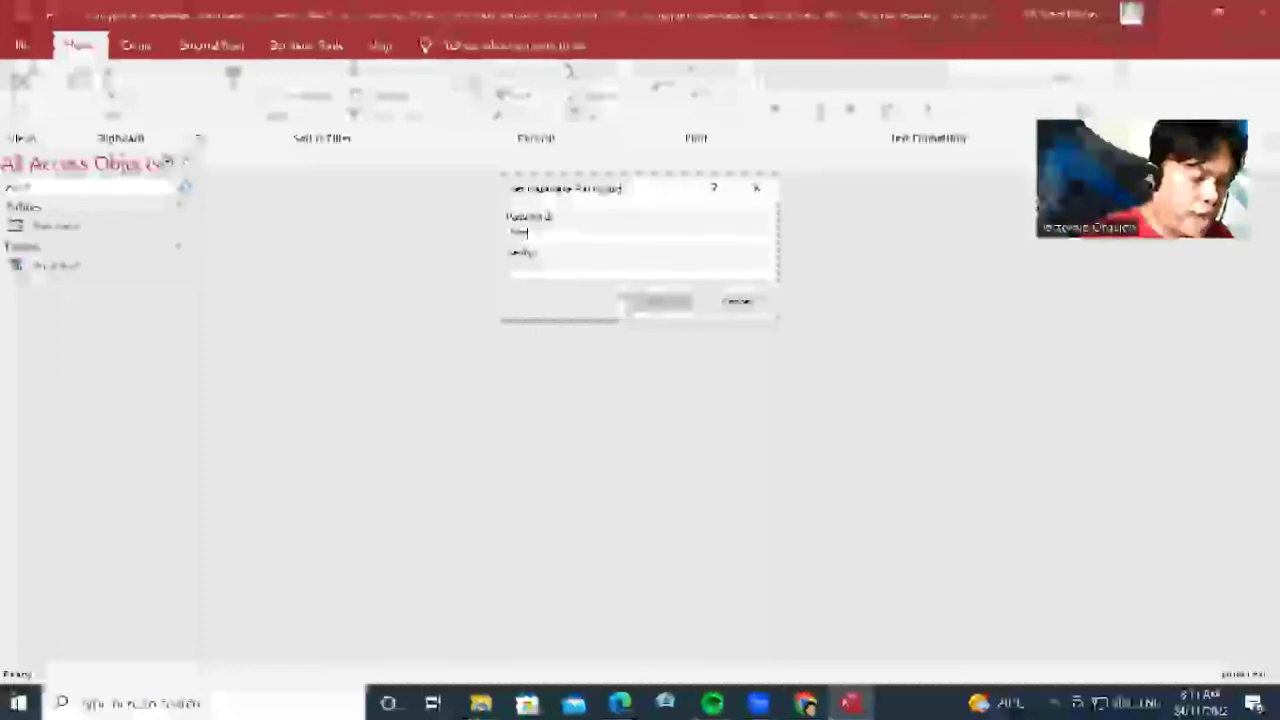
Enter and verify the database password, confirm, and accept the row-level locking warning
type("12")
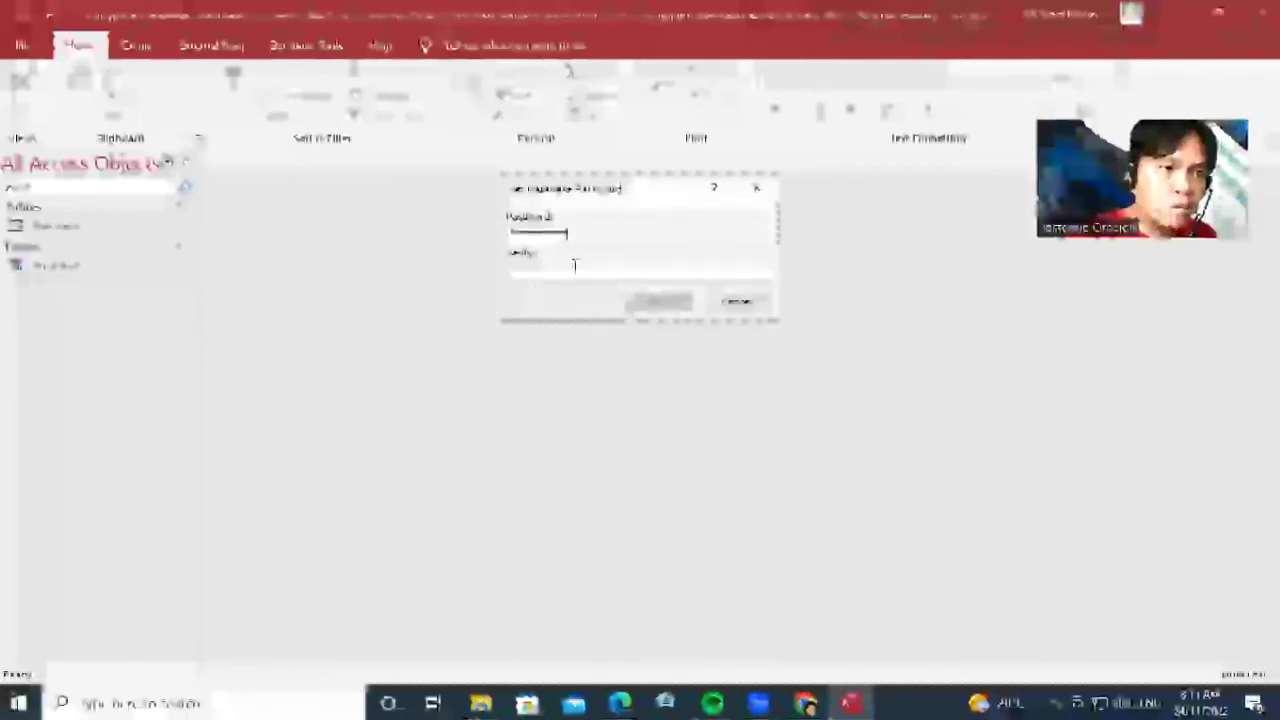
type("******")
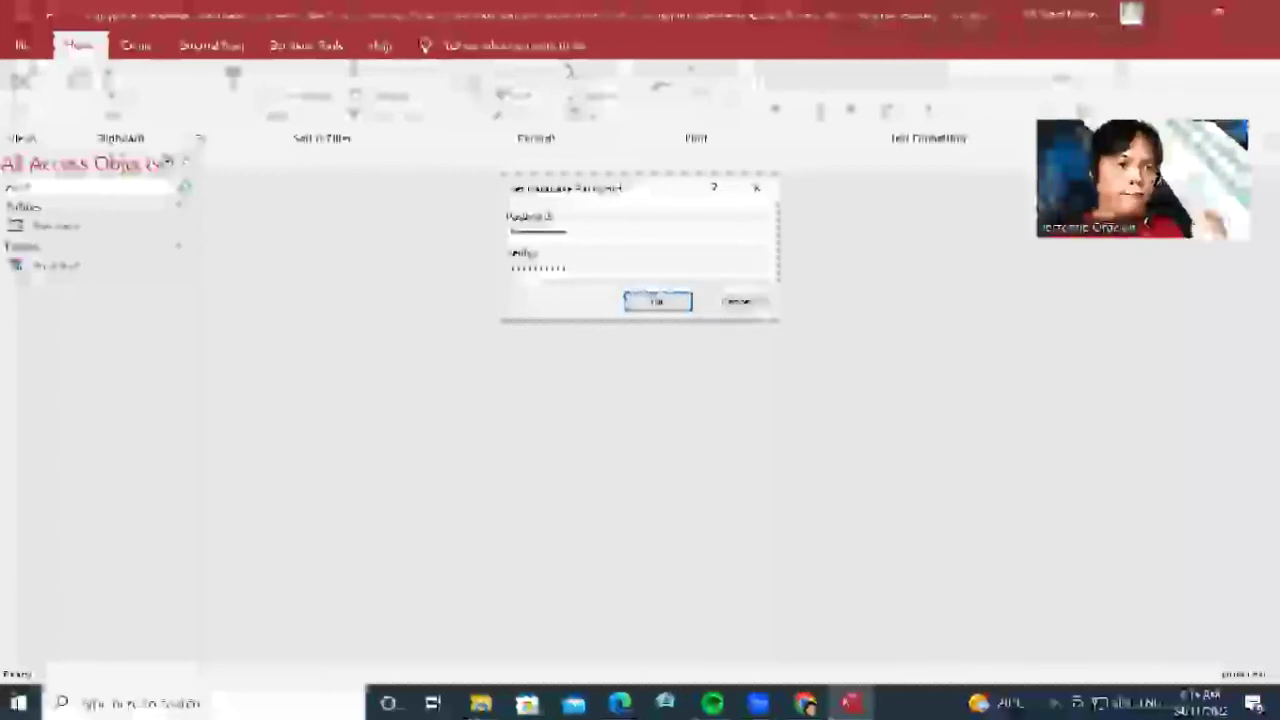
left_click(657, 303)
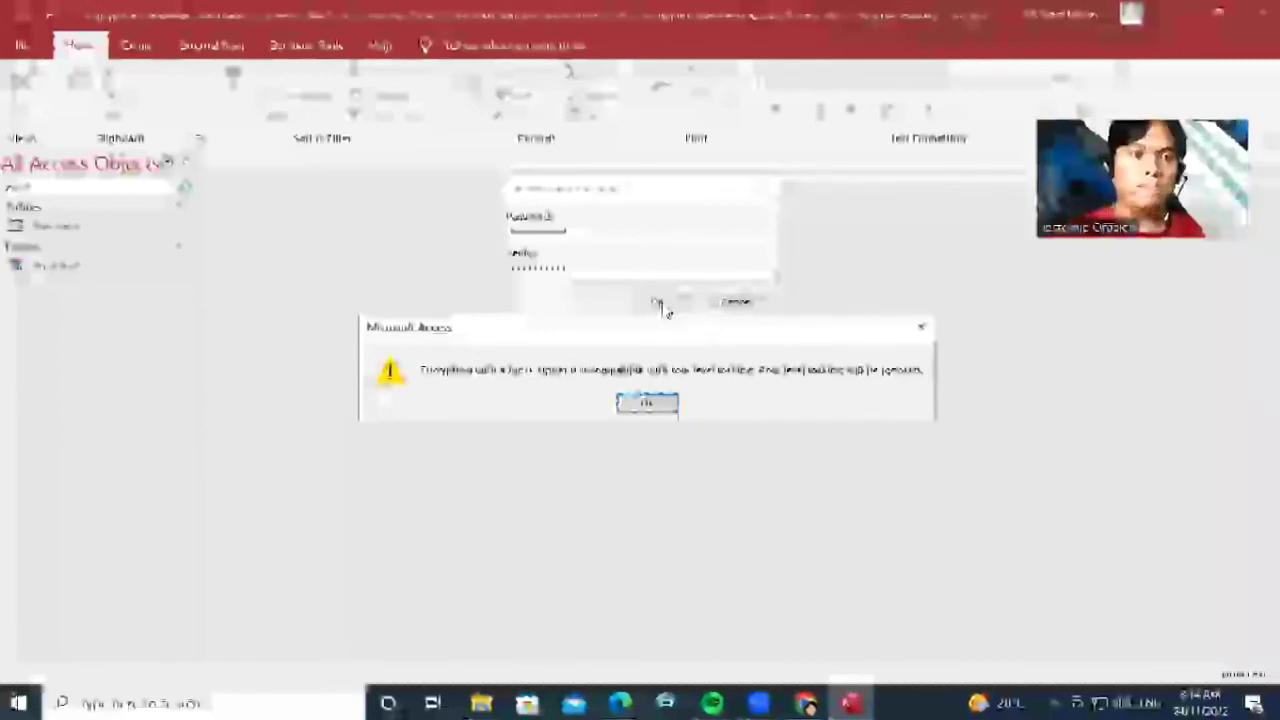
left_click(660, 410)
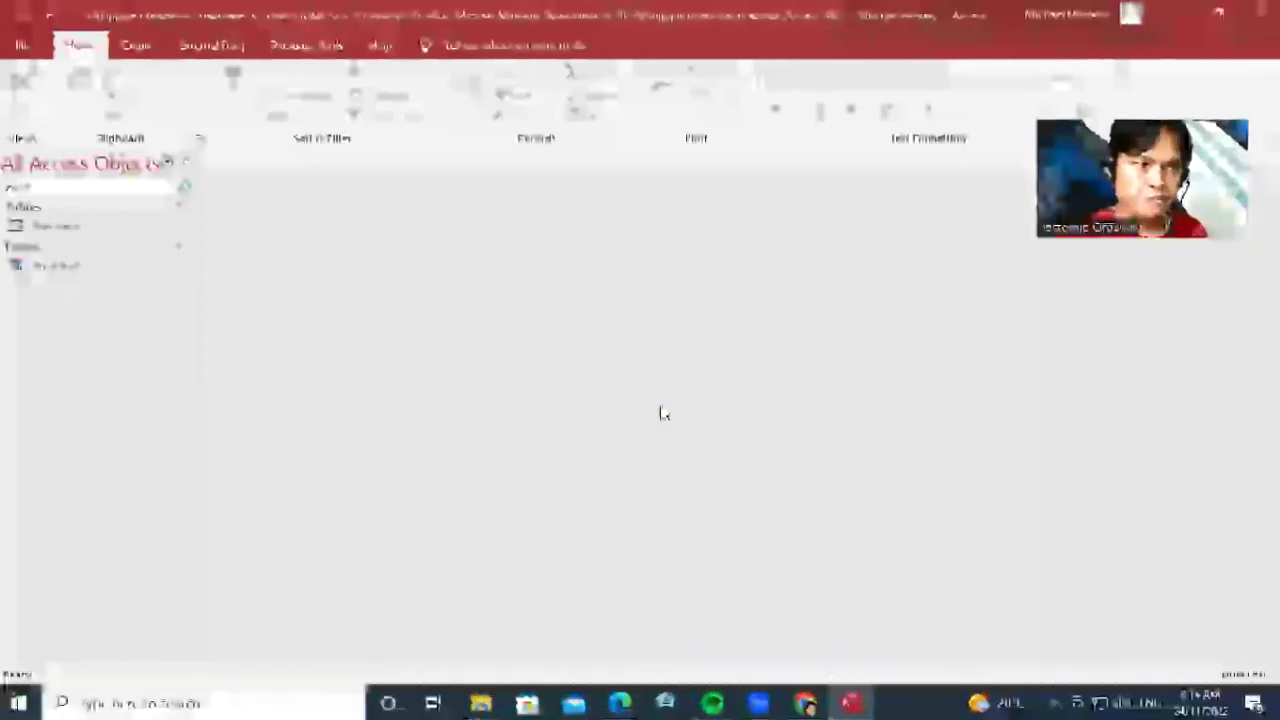
Open the President table and form to check them, then close Access
double_click(51, 266)
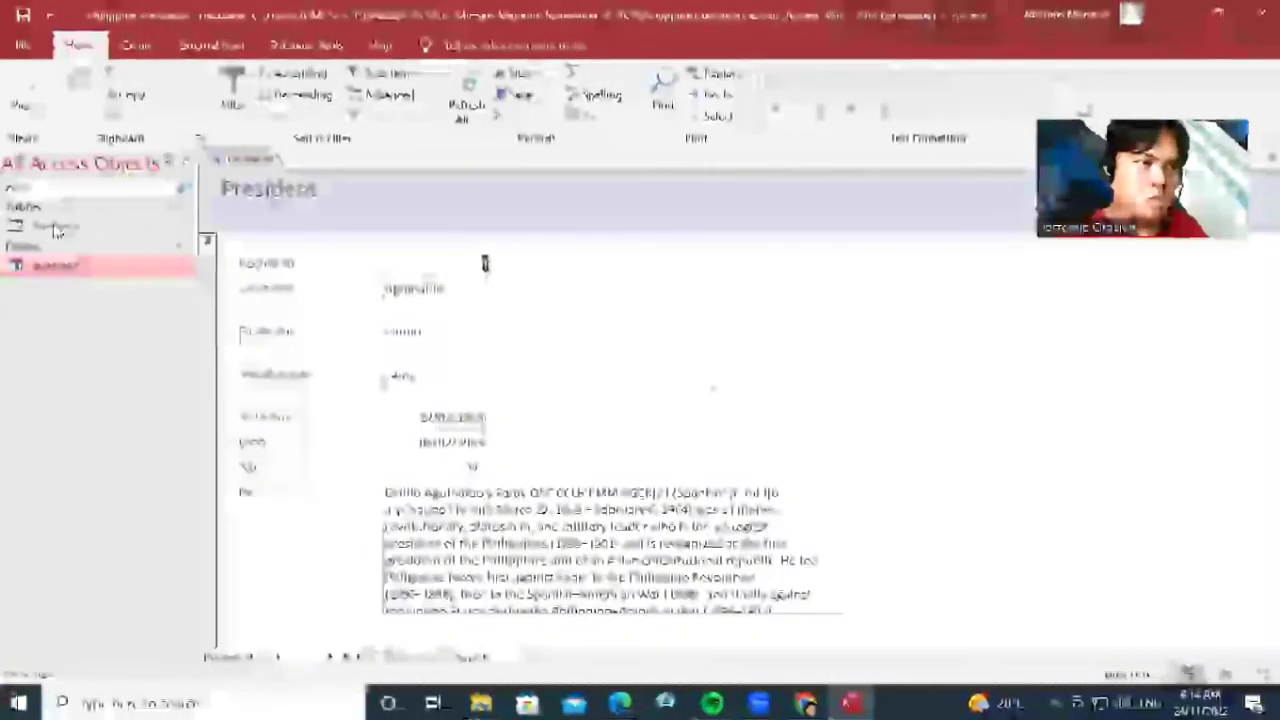
double_click(55, 228)
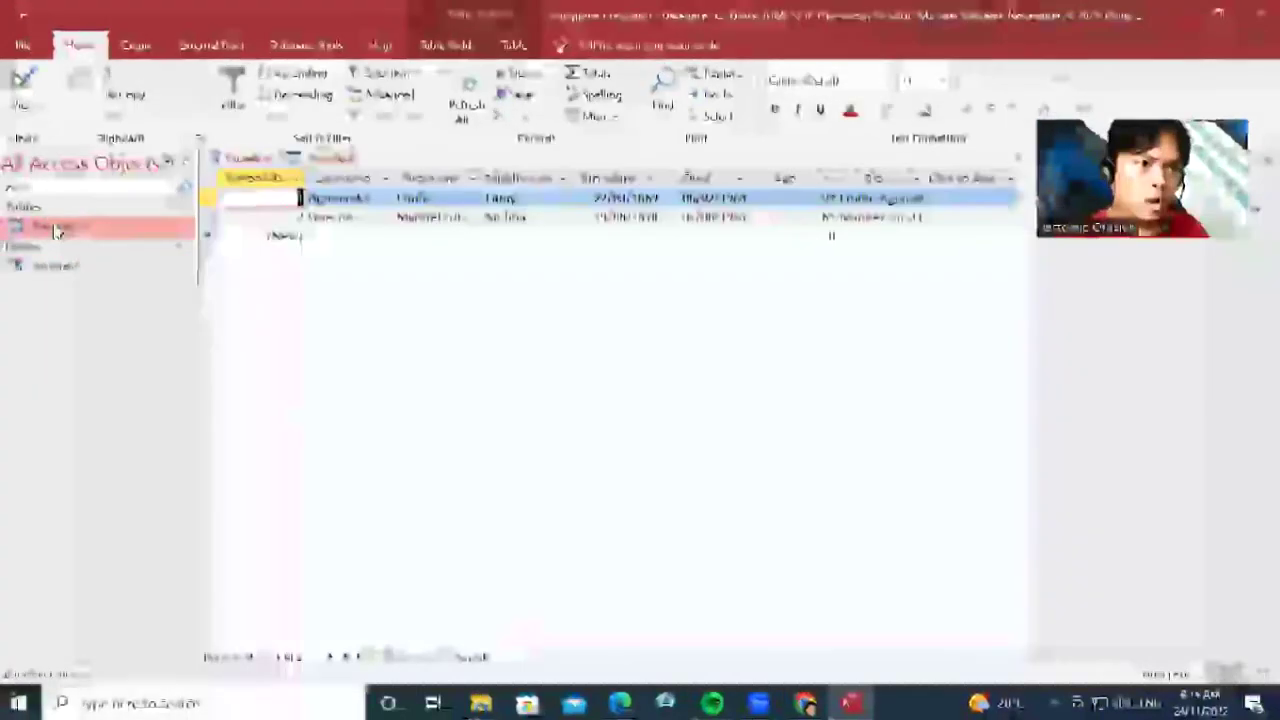
double_click(52, 267)
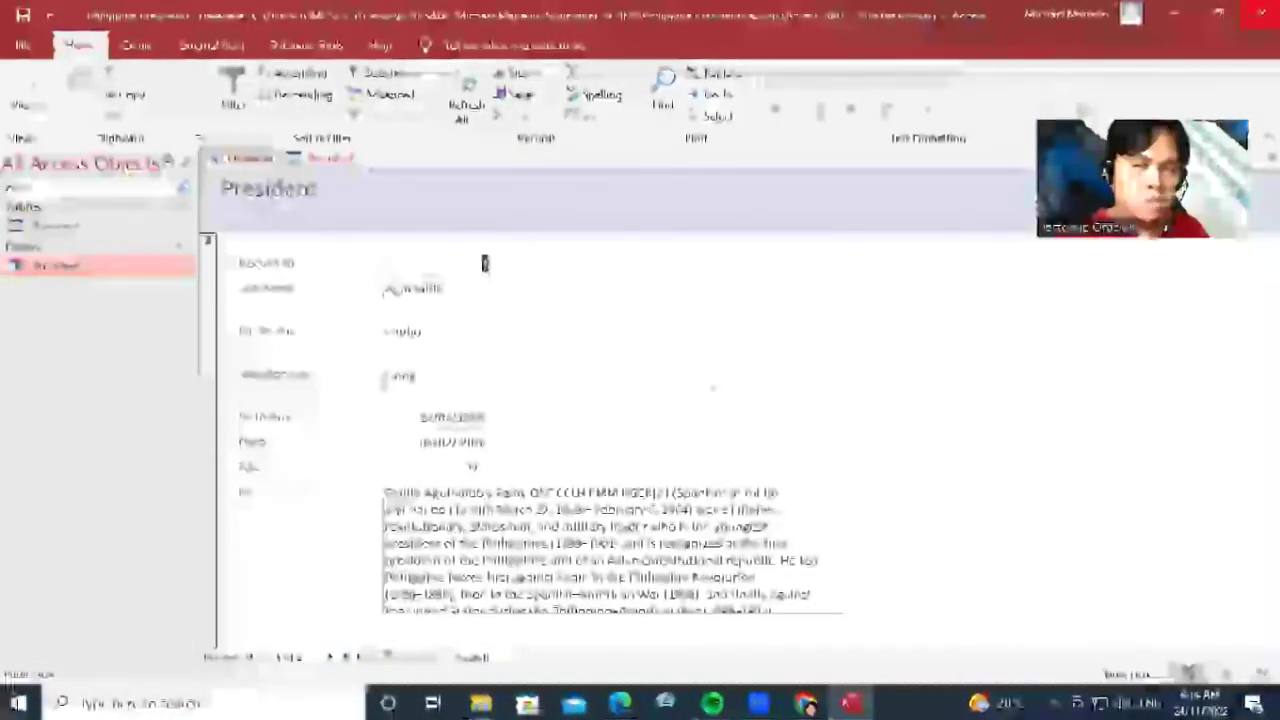
left_click(1258, 14)
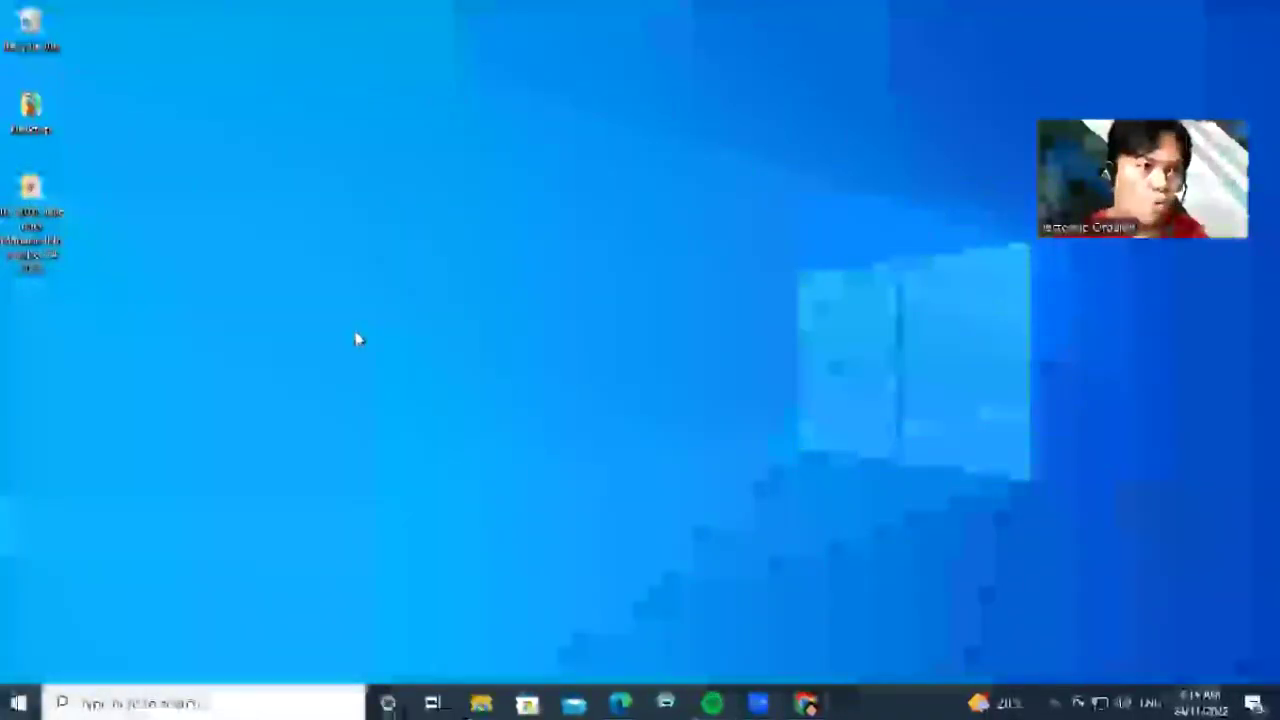
Open the Philippine Presidents file from its desktop folder to bring up the Password Required prompt
double_click(31, 195)
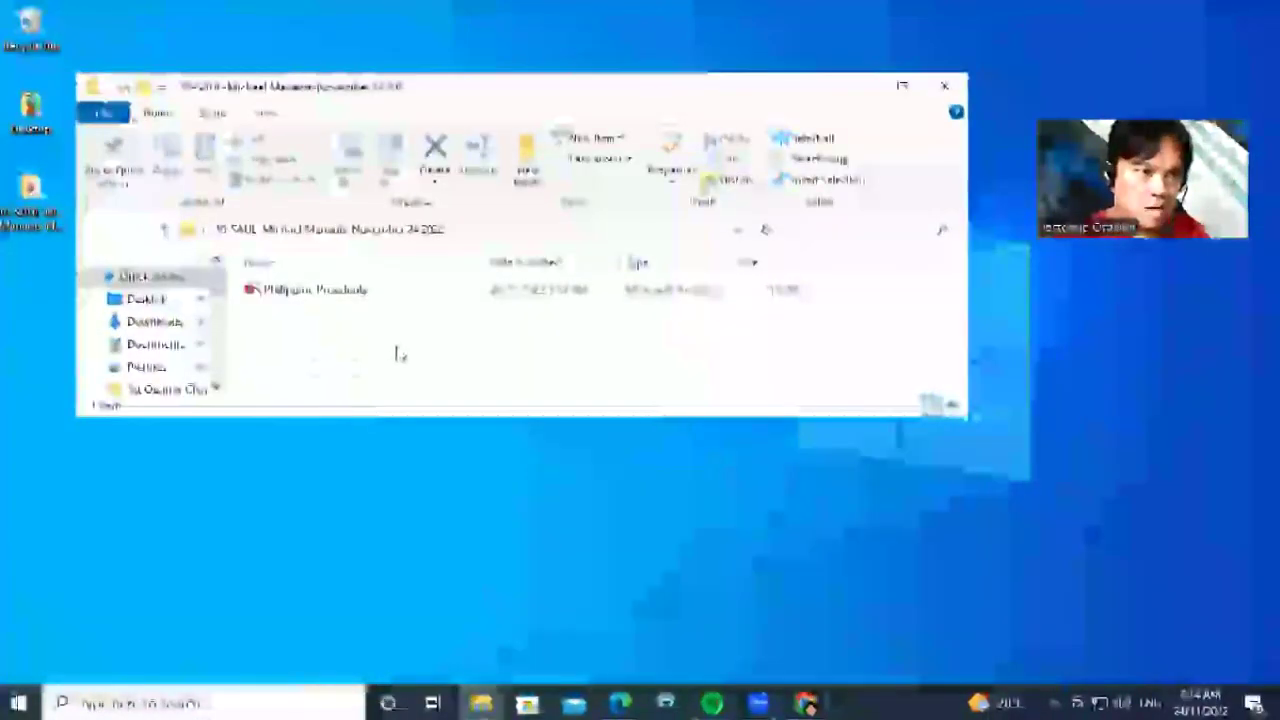
left_click(340, 290)
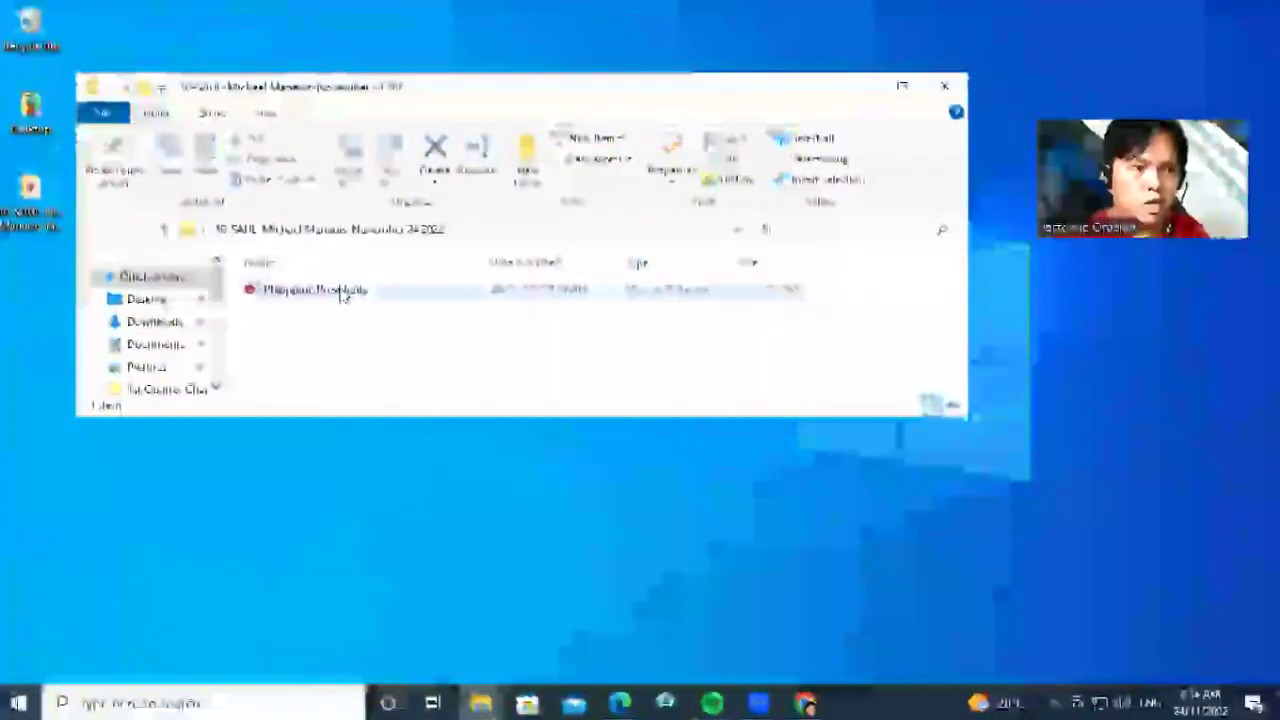
left_click(340, 290)
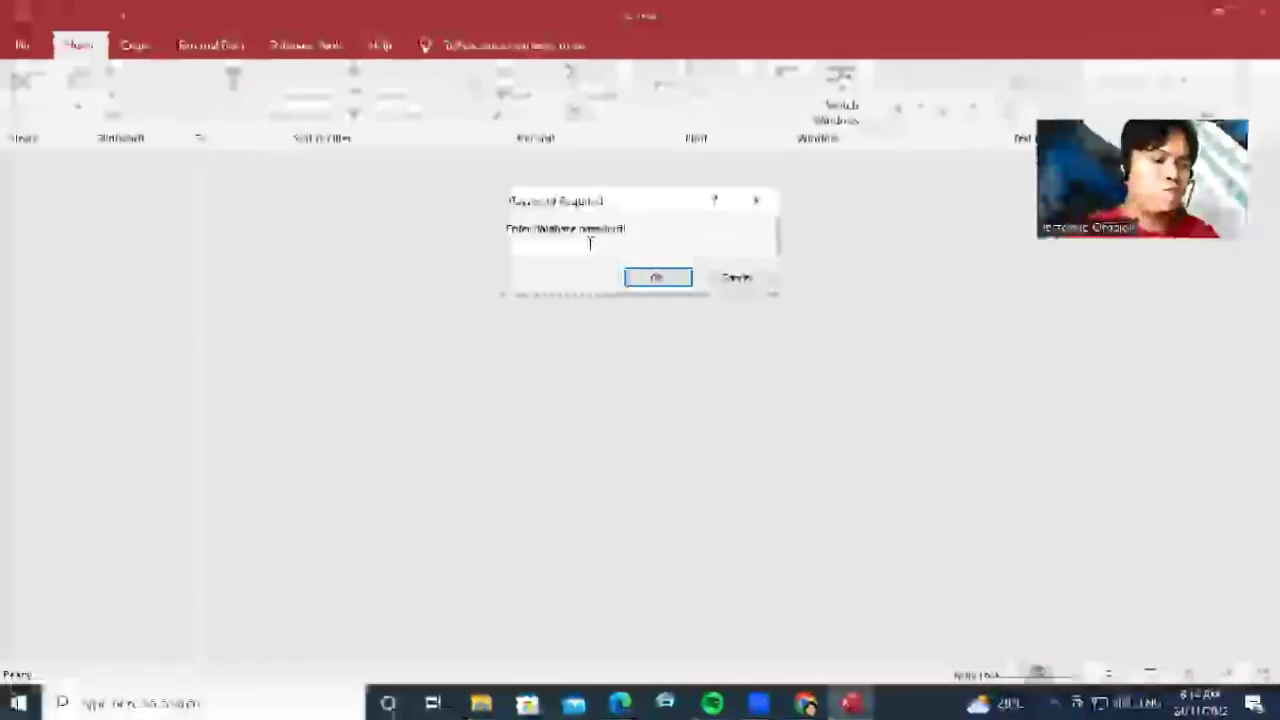
Enter the database password, retrying after the rejected first attempt, and open the President form
type("****")
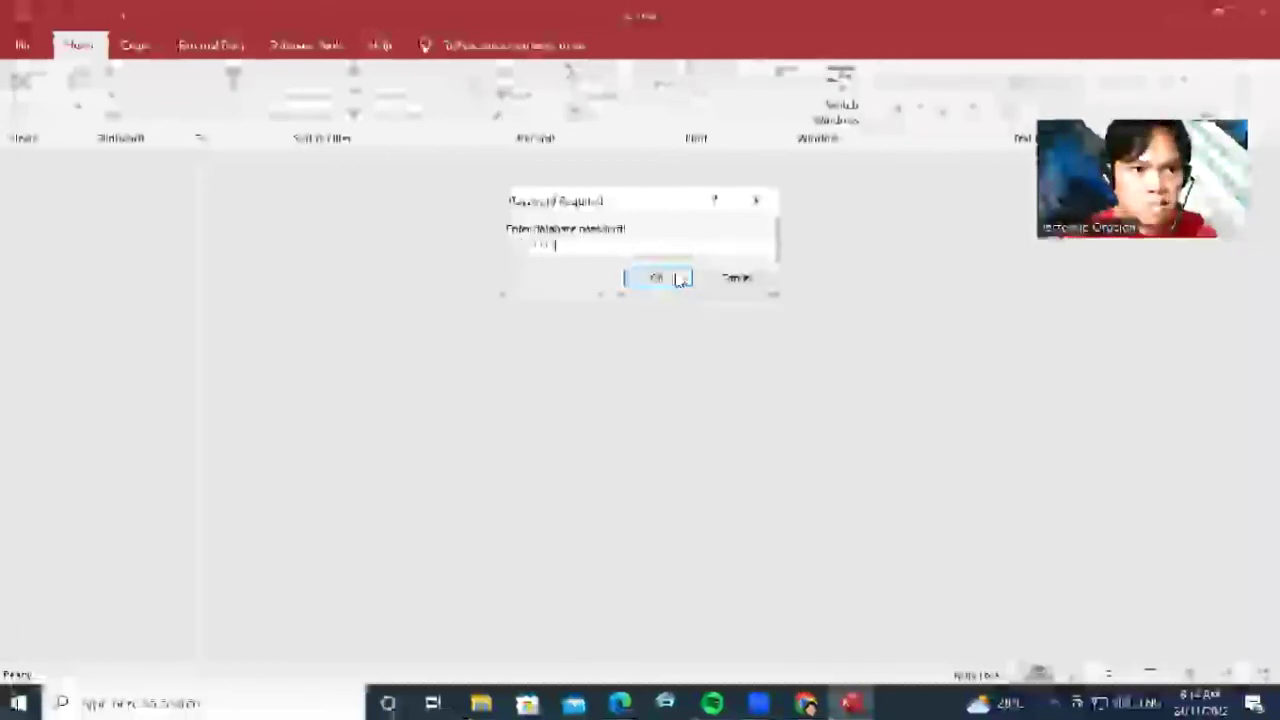
left_click(680, 277)
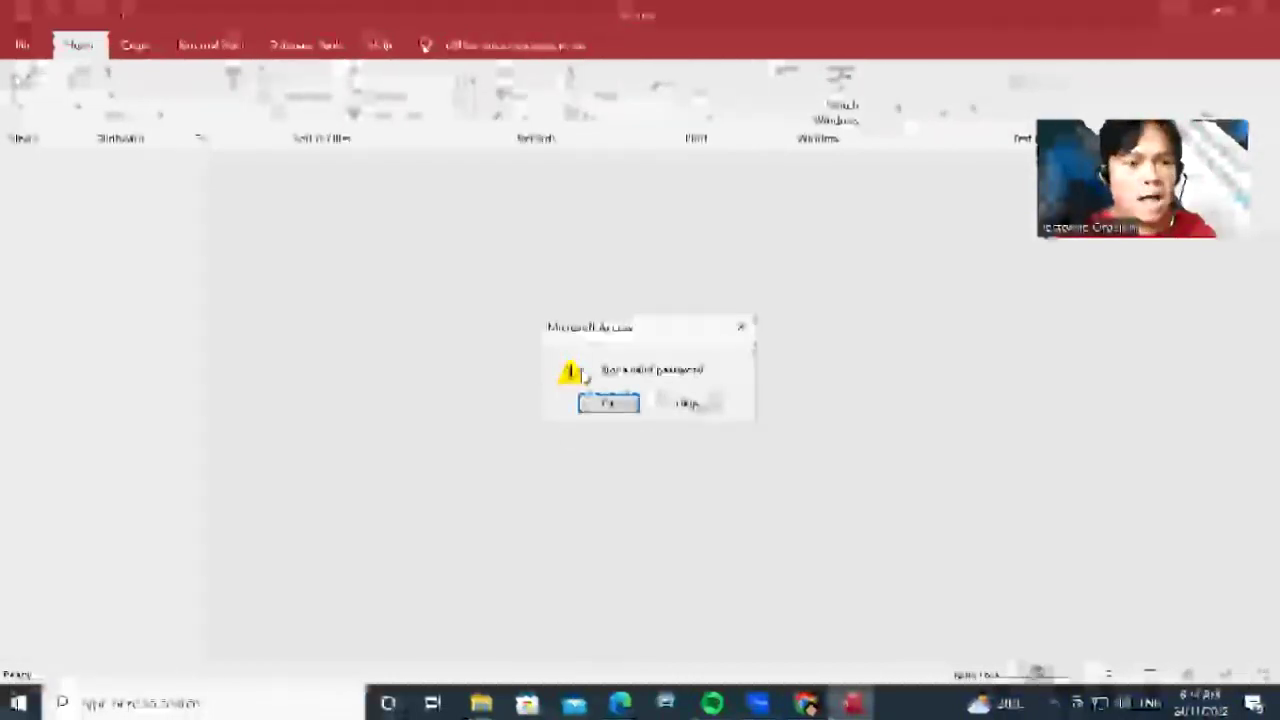
left_click(612, 405)
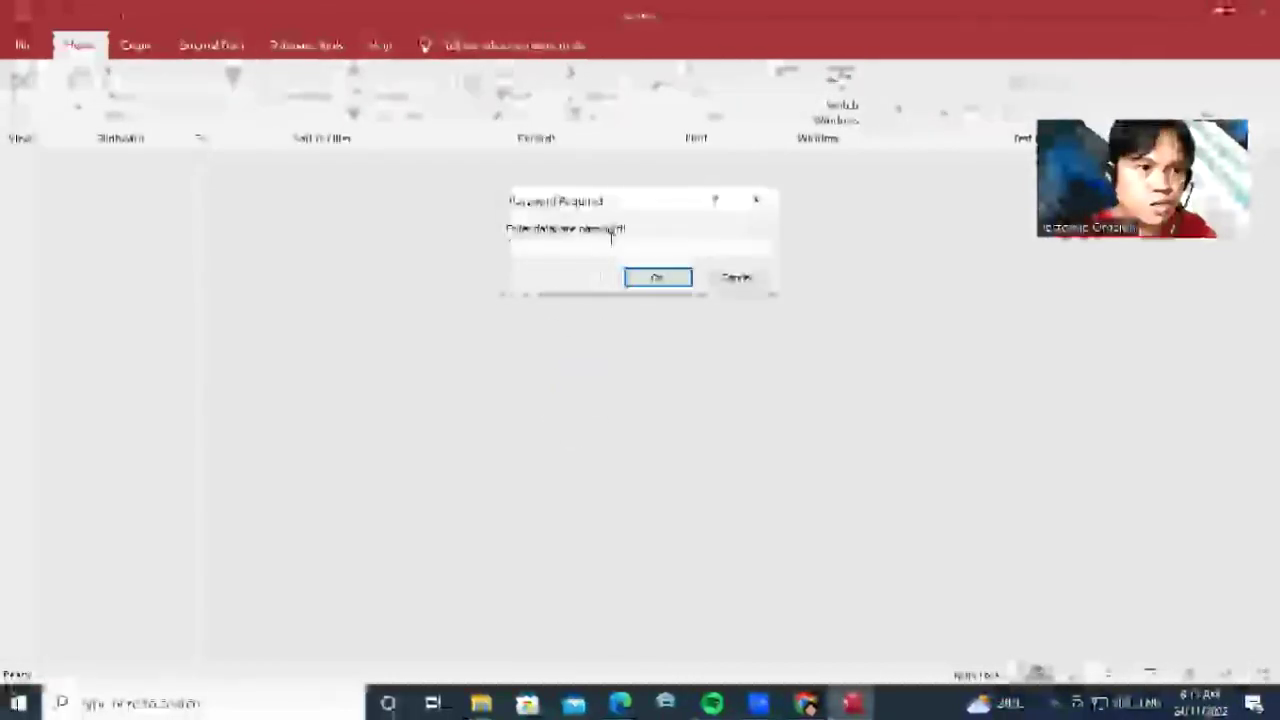
type("******")
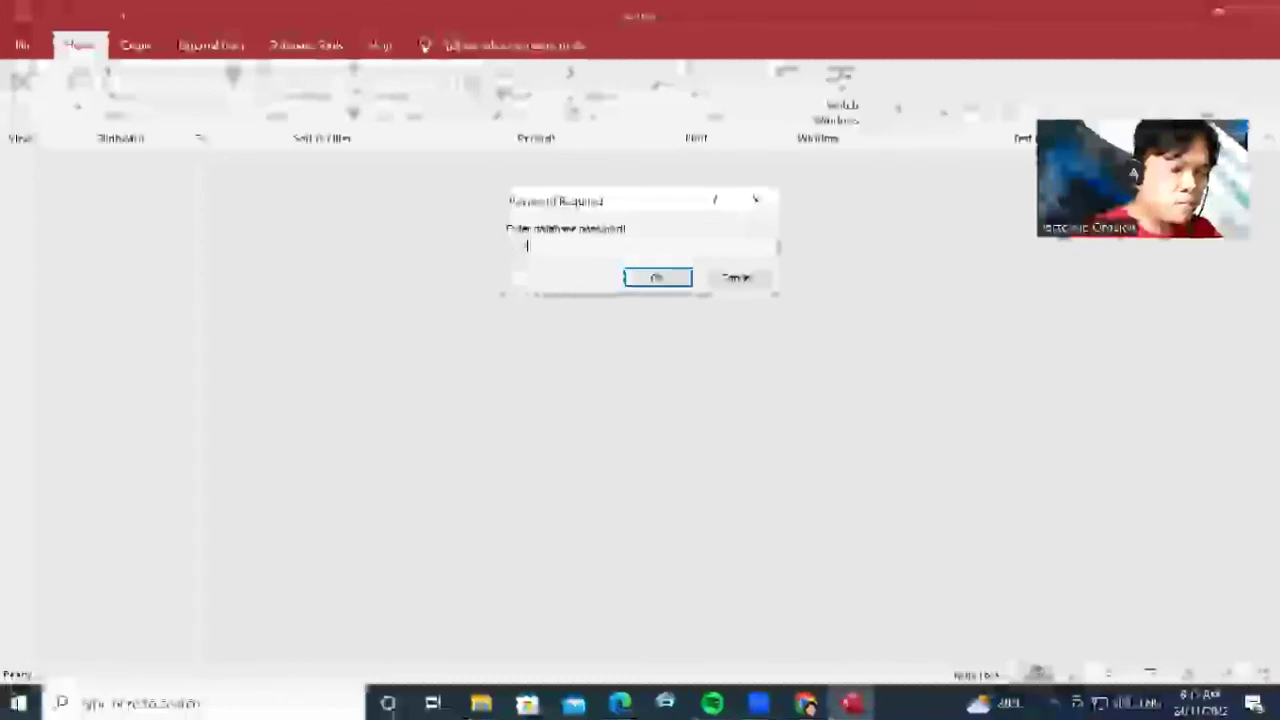
type("****")
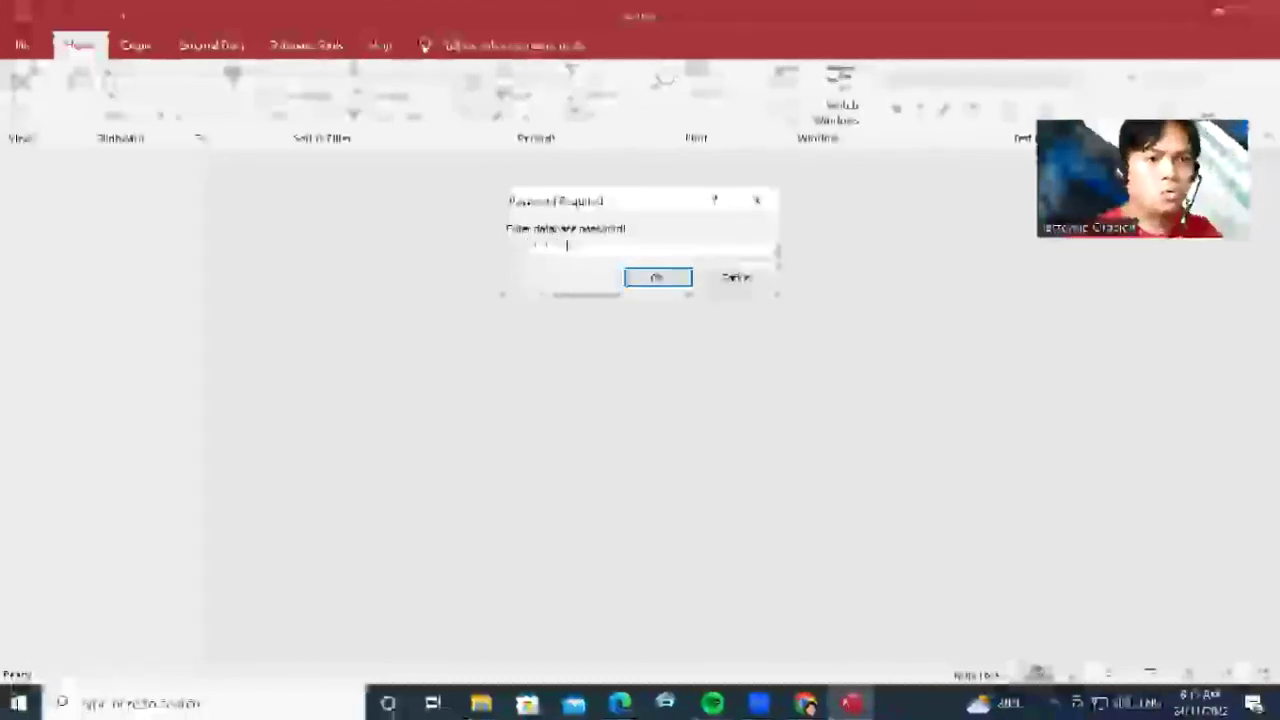
left_click(675, 284)
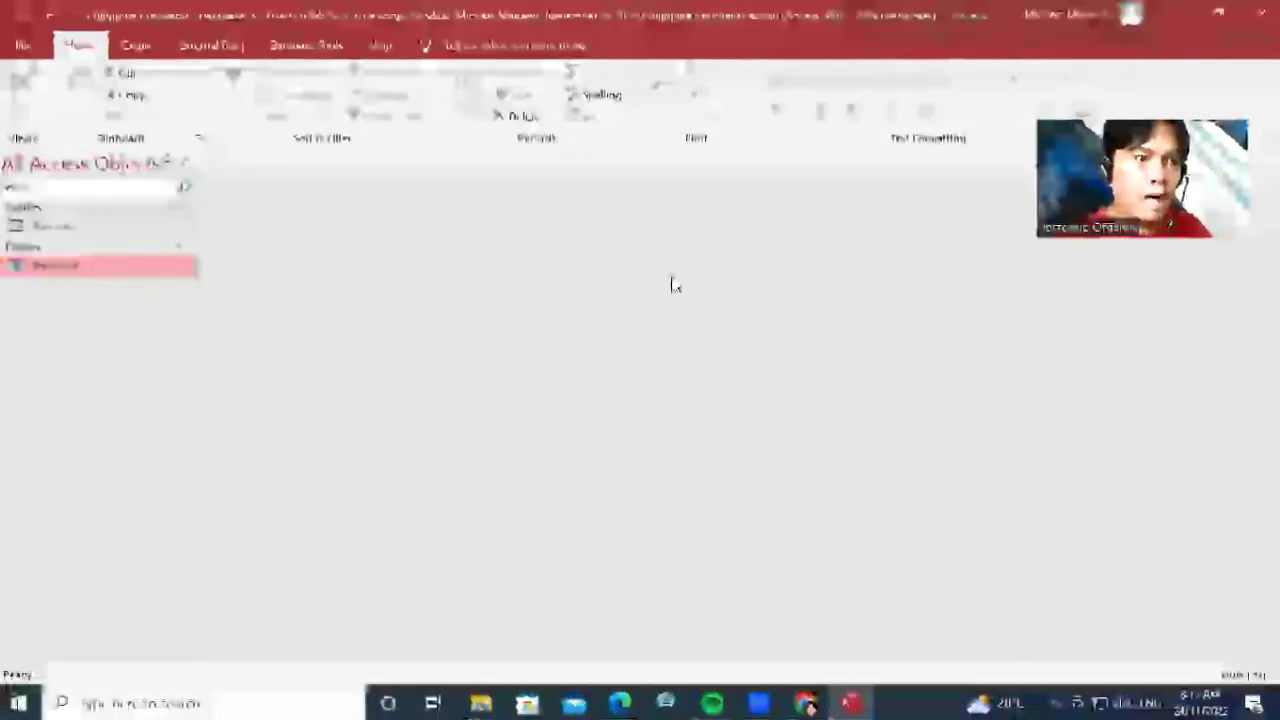
double_click(66, 268)
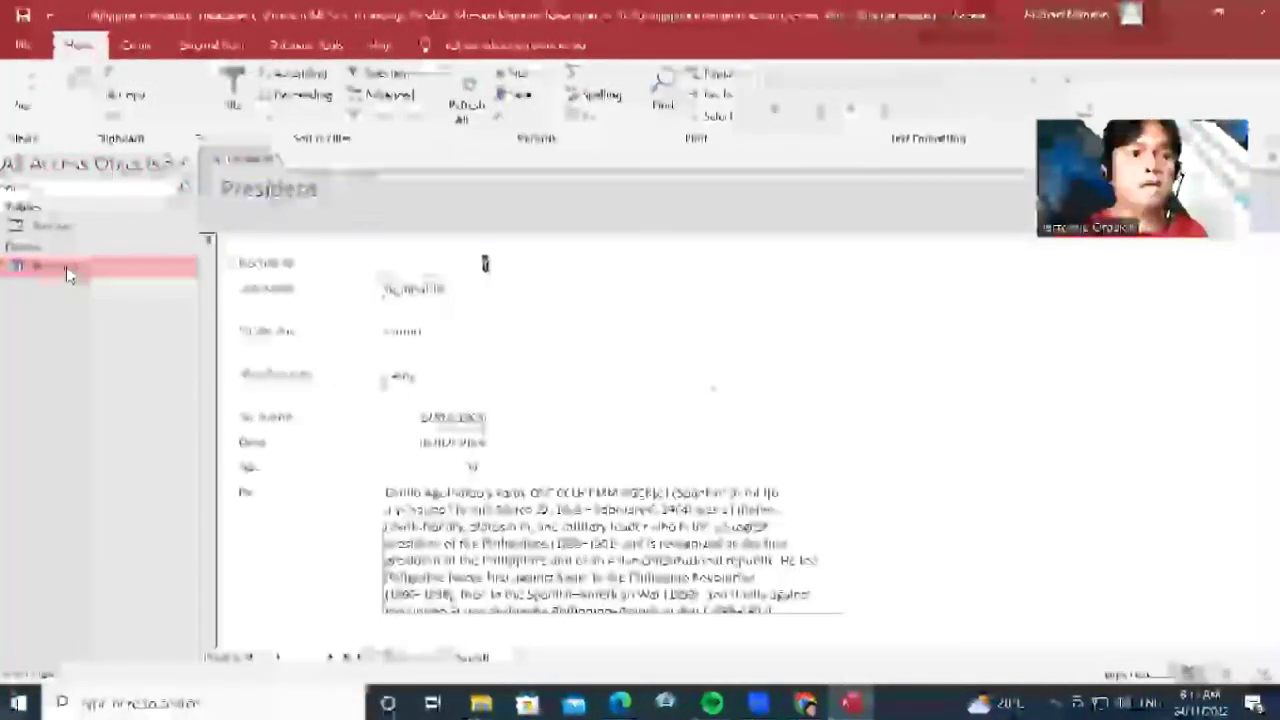